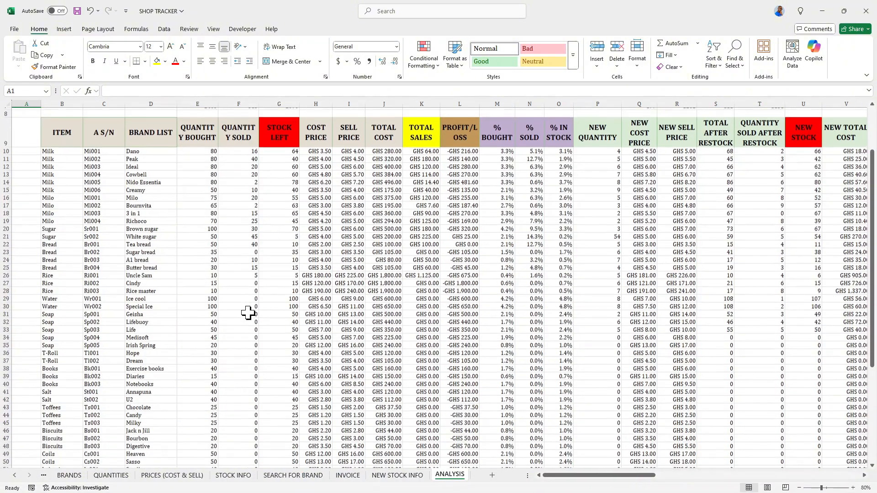
Scroll through the existing ANALYSIS sheet table to review its stock, price and restock columns.
{"action": "scroll", "coordinate": [245, 309], "scroll_direction": "up", "scroll_amount": 2}
{"action": "scroll", "coordinate": [347, 363], "scroll_direction": "down", "scroll_amount": 3}
{"action": "scroll", "coordinate": [347, 363], "scroll_direction": "down", "scroll_amount": 5}
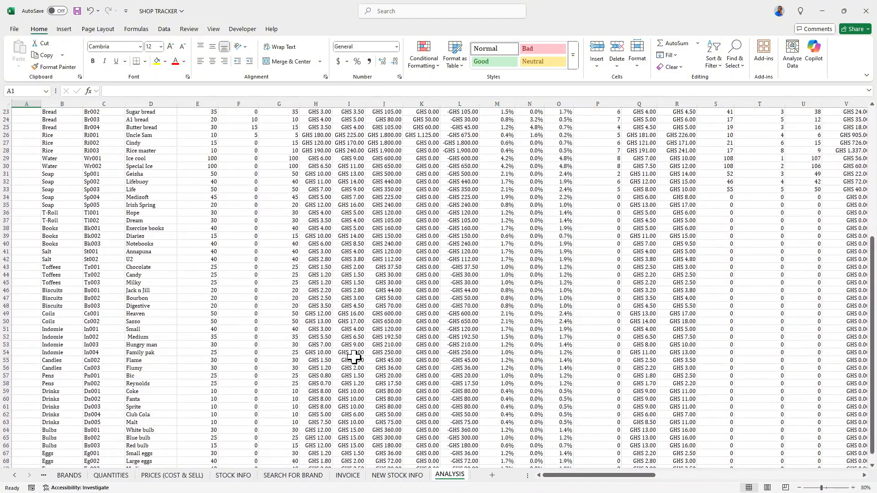
{"action": "scroll", "coordinate": [453, 377], "scroll_direction": "up", "scroll_amount": 8}
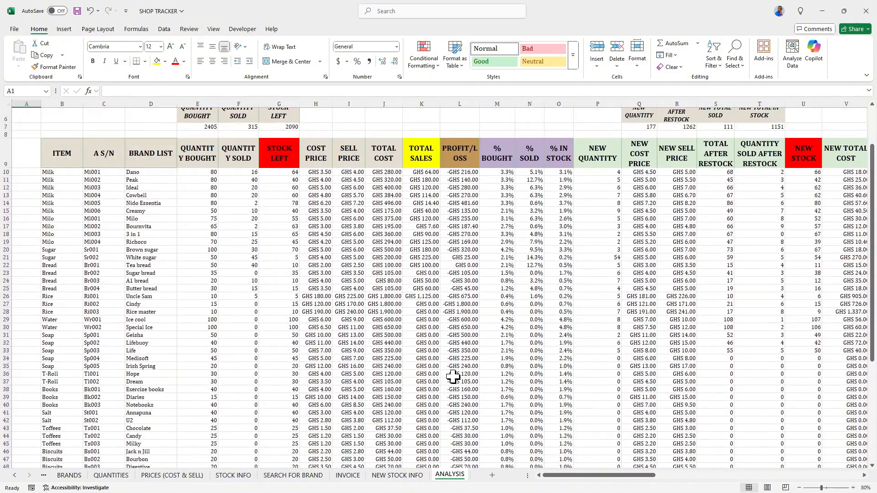
{"action": "left_click_drag", "start_coordinate": [558, 475], "coordinate": [616, 475]}
{"action": "scroll", "coordinate": [370, 299], "scroll_direction": "down", "scroll_amount": 9}
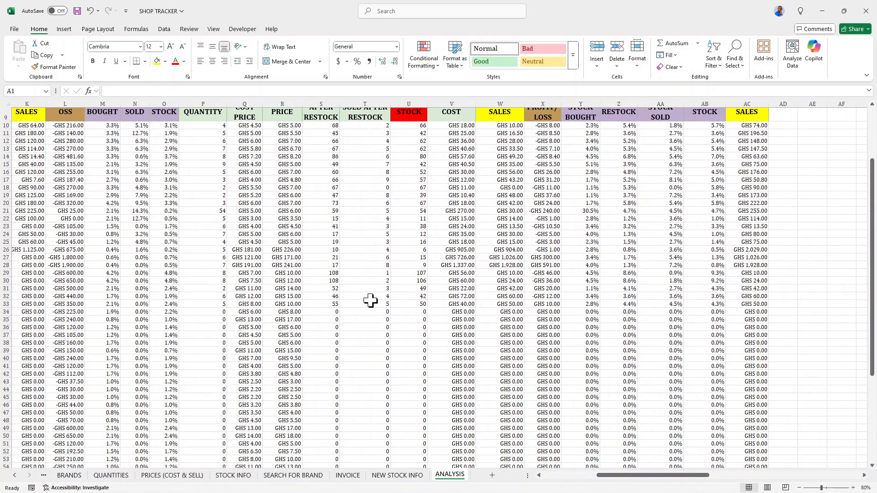
{"action": "scroll", "coordinate": [370, 299], "scroll_direction": "up", "scroll_amount": 9}
{"action": "left_click_drag", "start_coordinate": [633, 480], "coordinate": [597, 480]}
{"action": "scroll", "coordinate": [478, 387], "scroll_direction": "down", "scroll_amount": 9}
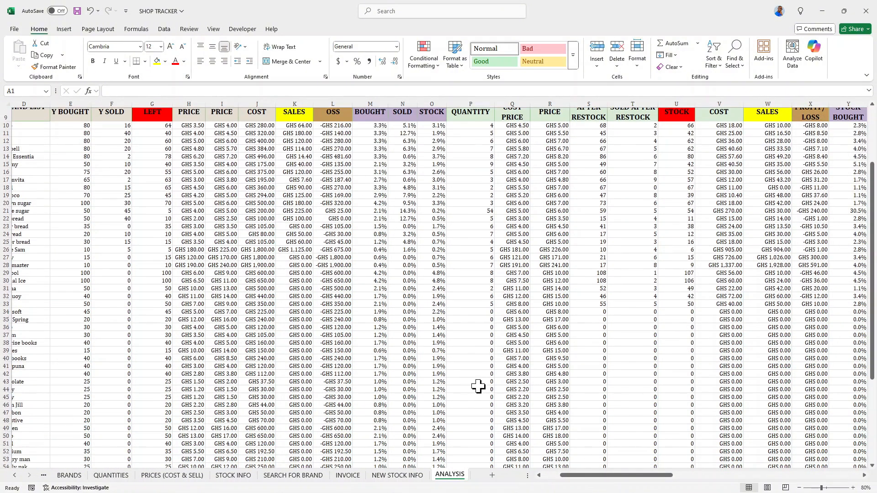
{"action": "scroll", "coordinate": [474, 380], "scroll_direction": "up", "scroll_amount": 6}
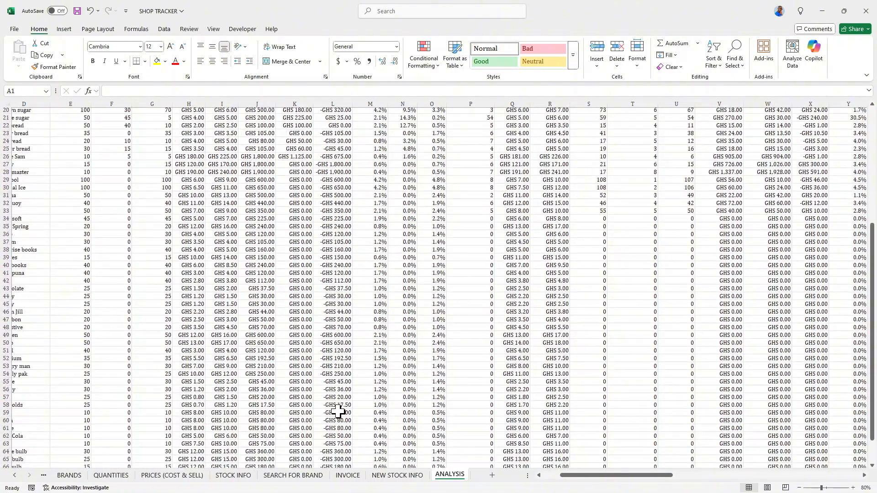
{"action": "scroll", "coordinate": [117, 183], "scroll_direction": "up", "scroll_amount": 2}
{"action": "scroll", "coordinate": [117, 160], "scroll_direction": "up", "scroll_amount": 2}
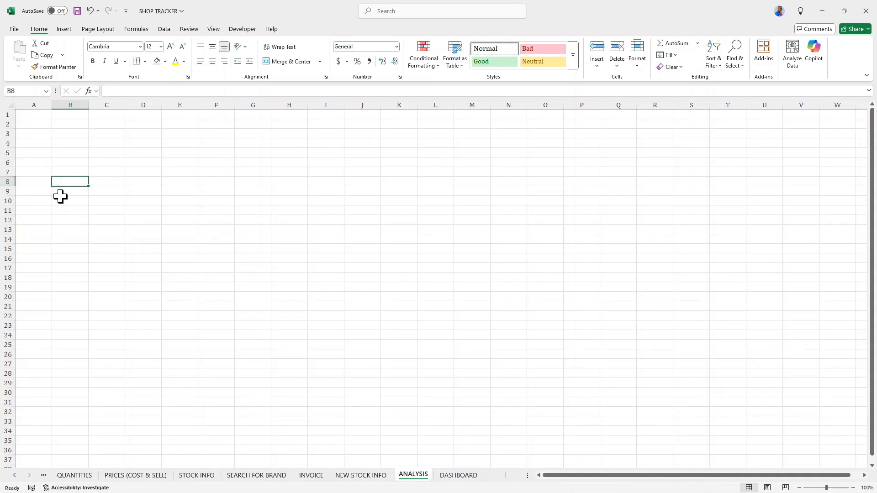
Copy the ITEM, A S/N and BRAND LIST headers from STOCK INFO and paste them into B9:D9 of ANALYSIS, keeping source formatting.
{"action": "left_click", "coordinate": [65, 191]}
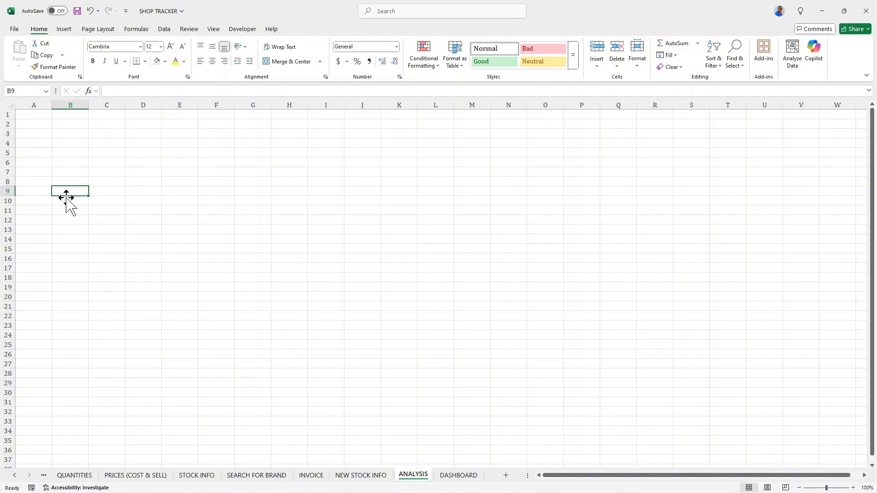
{"action": "left_click", "coordinate": [196, 476]}
{"action": "scroll", "coordinate": [85, 185], "scroll_direction": "up", "scroll_amount": 12}
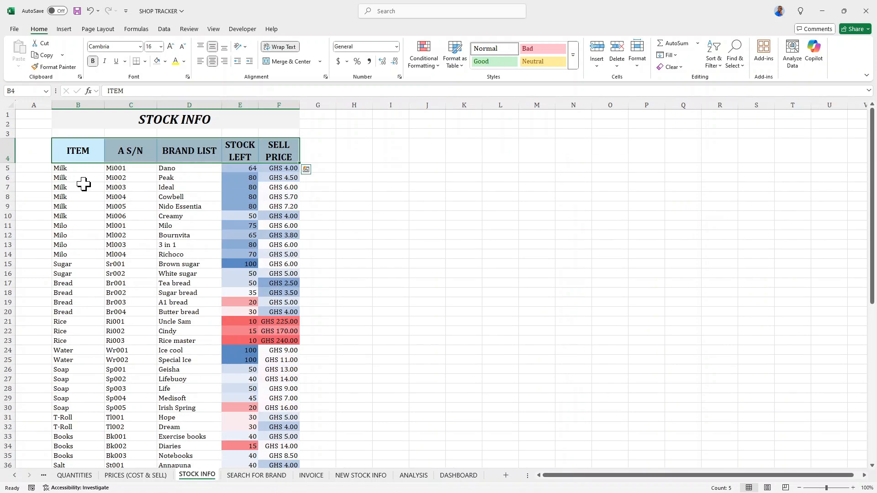
{"action": "left_click", "coordinate": [63, 152]}
{"action": "left_click_drag", "start_coordinate": [62, 152], "coordinate": [178, 156]}
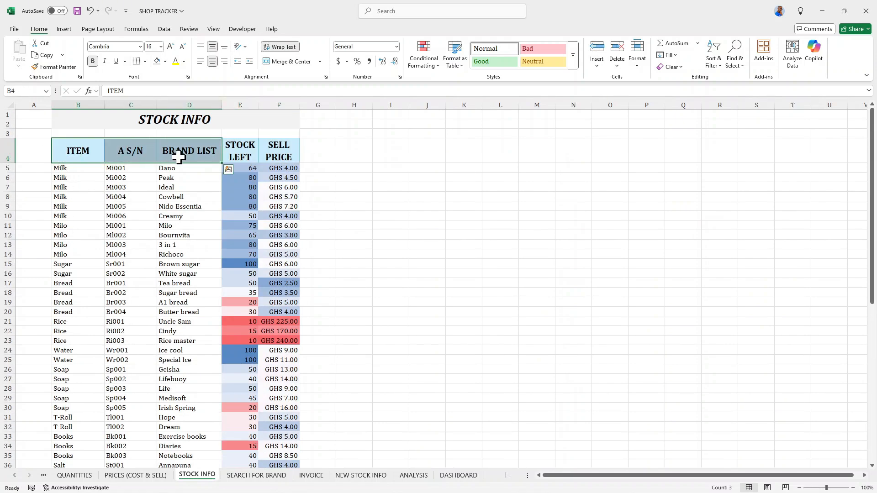
{"action": "key", "text": "ctrl+c"}
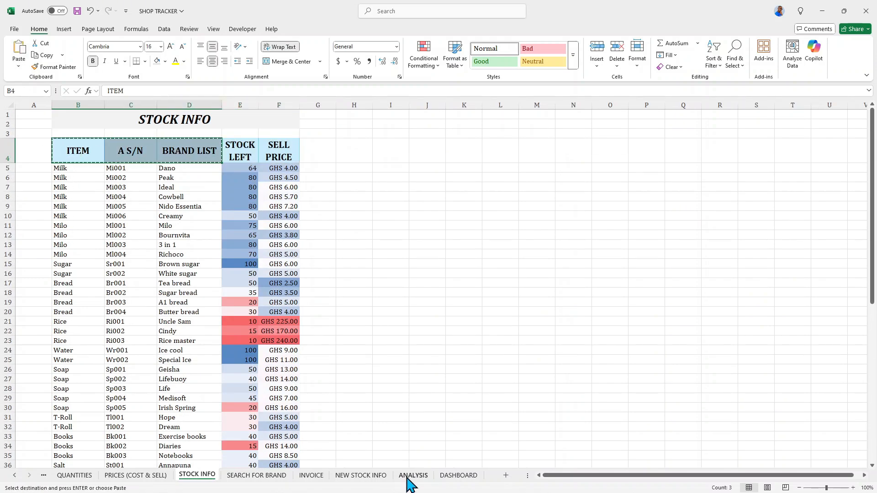
{"action": "left_click", "coordinate": [411, 476]}
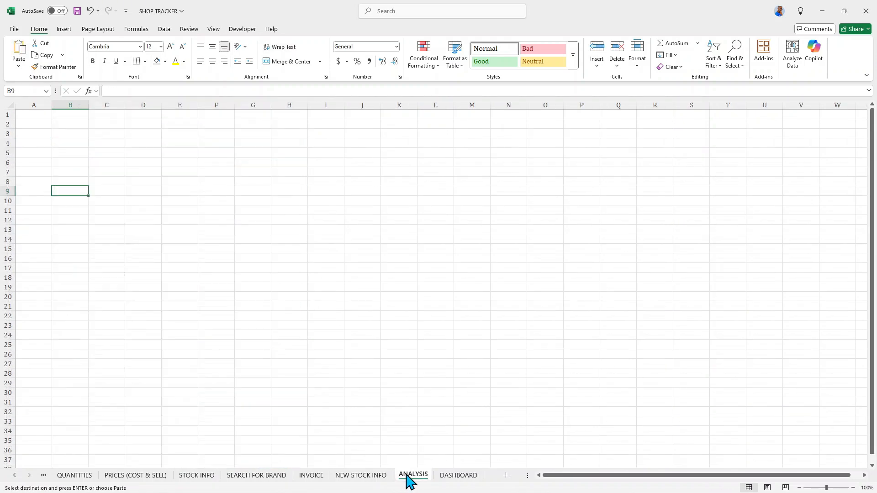
{"action": "right_click", "coordinate": [73, 193]}
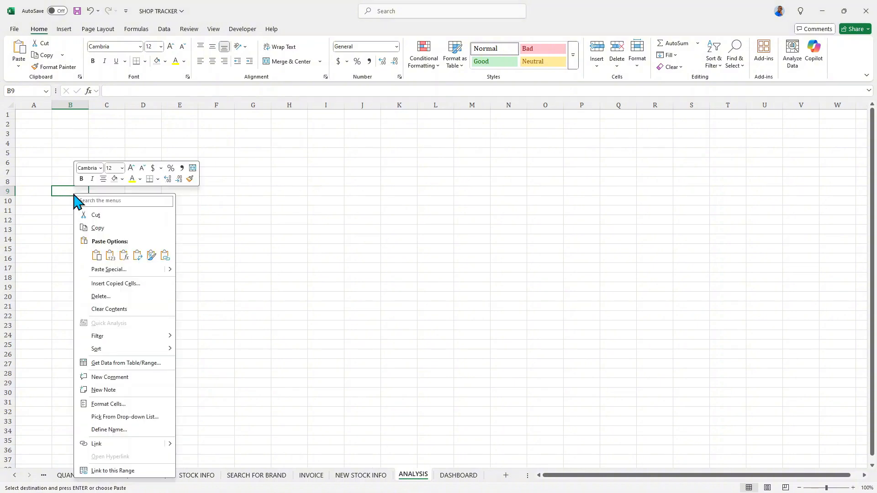
{"action": "mouse_move", "coordinate": [171, 271]}
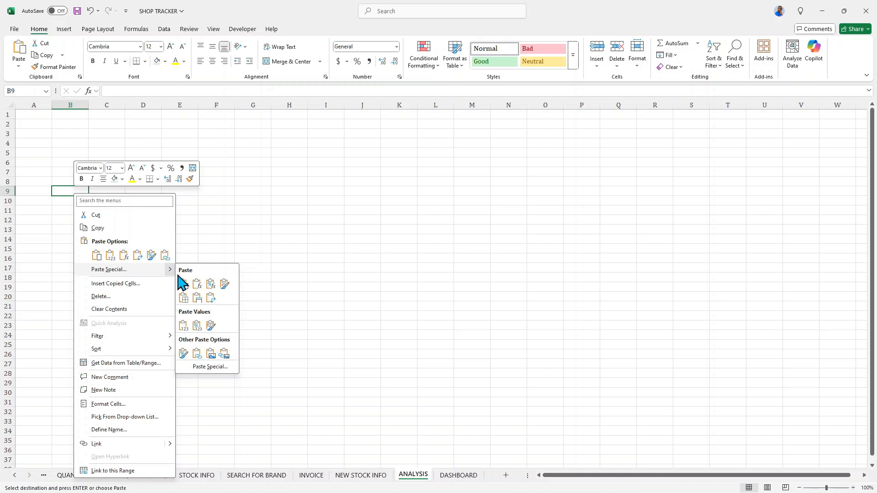
{"action": "left_click", "coordinate": [199, 298]}
Copy the QUANTITY BOUGHT and QUANTITY SOLD headers from QUANTITIES and paste them into E9:F9 of ANALYSIS.
{"action": "left_click", "coordinate": [228, 193]}
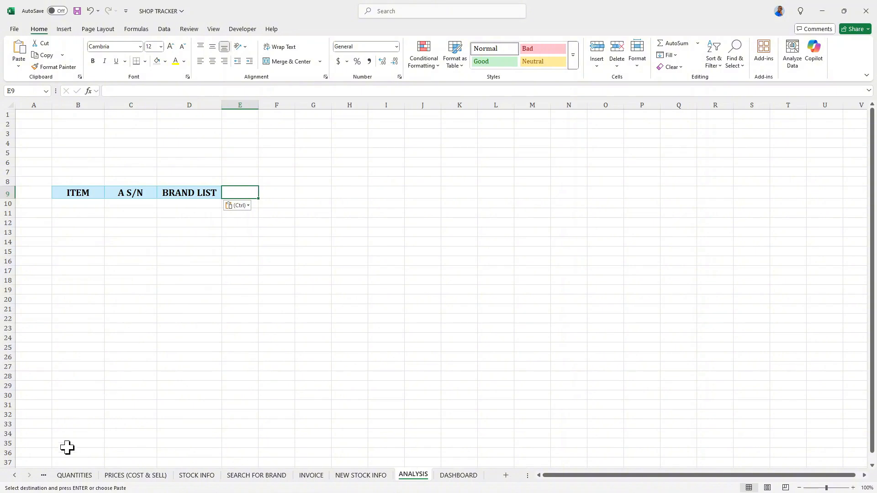
{"action": "left_click", "coordinate": [77, 478]}
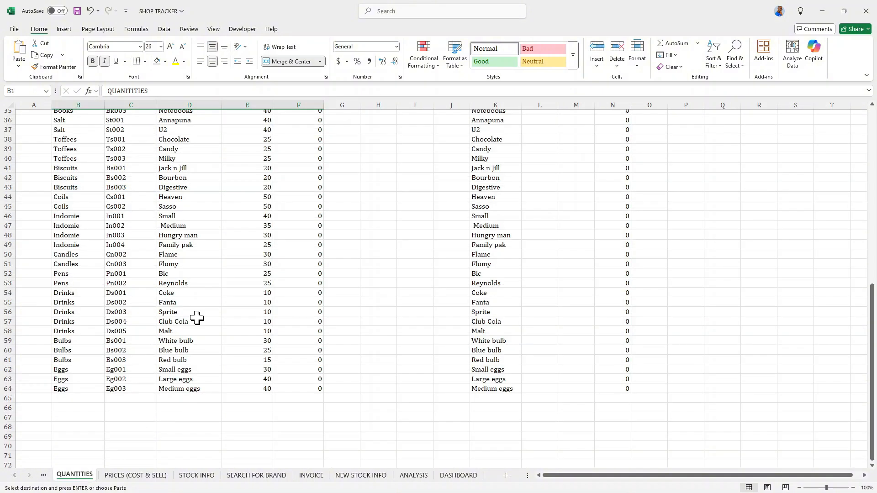
{"action": "scroll", "coordinate": [205, 297], "scroll_direction": "up", "scroll_amount": 12}
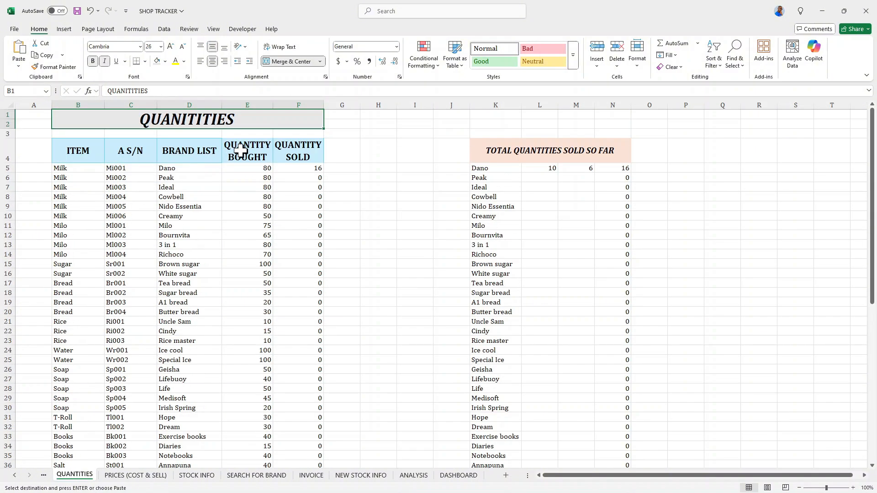
{"action": "left_click_drag", "start_coordinate": [242, 149], "coordinate": [299, 149]}
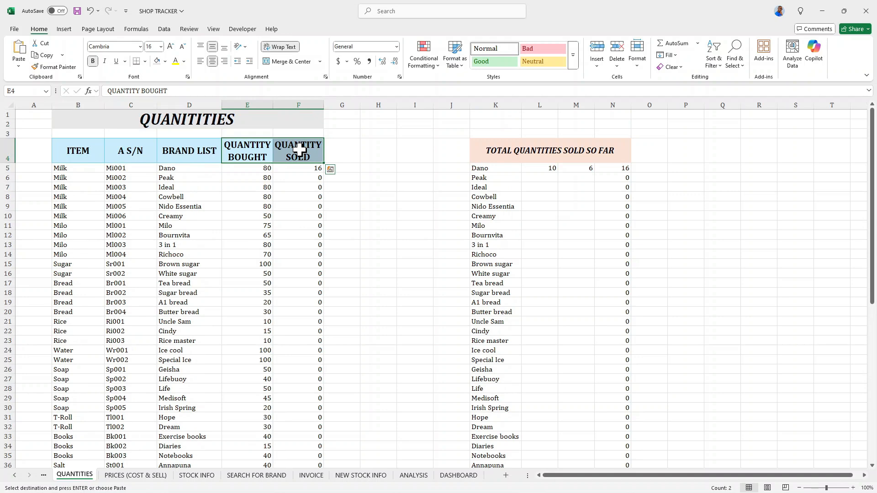
{"action": "key", "text": "ctrl+c"}
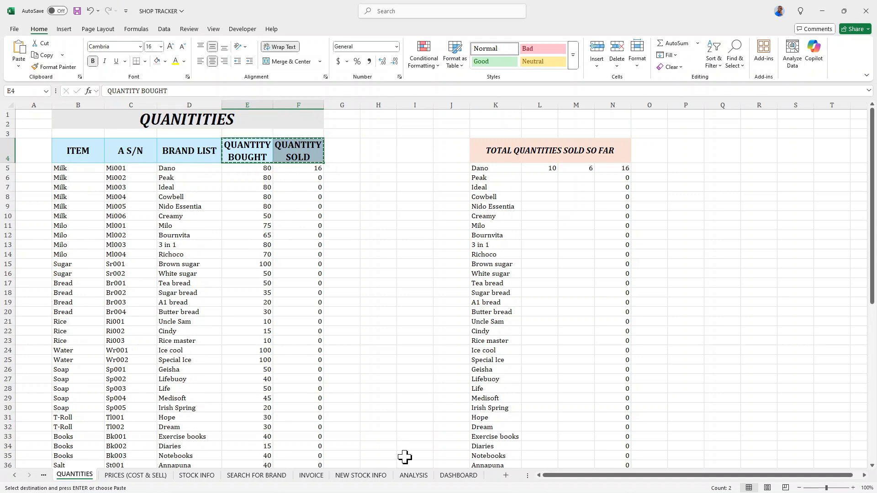
{"action": "left_click", "coordinate": [411, 475]}
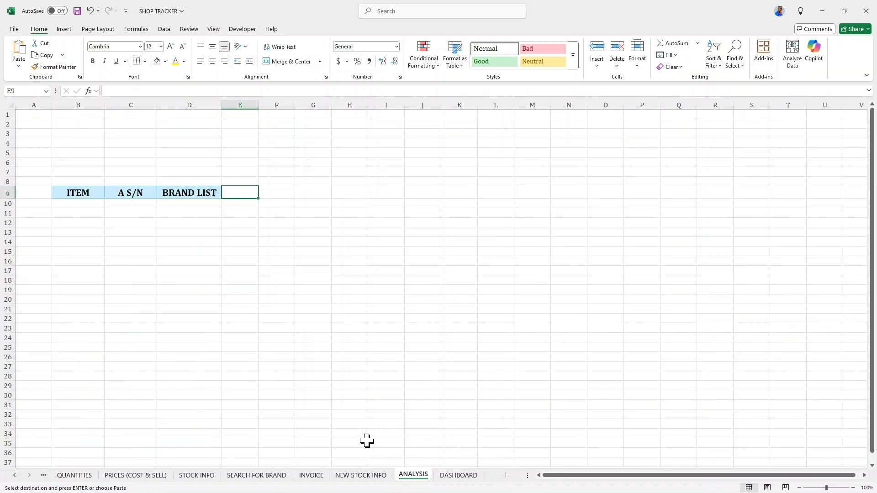
{"action": "right_click", "coordinate": [234, 193]}
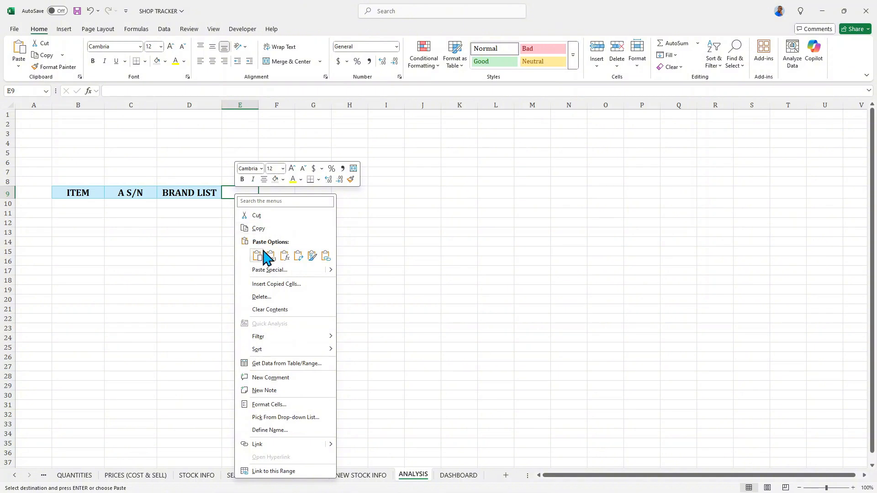
{"action": "mouse_move", "coordinate": [337, 280]}
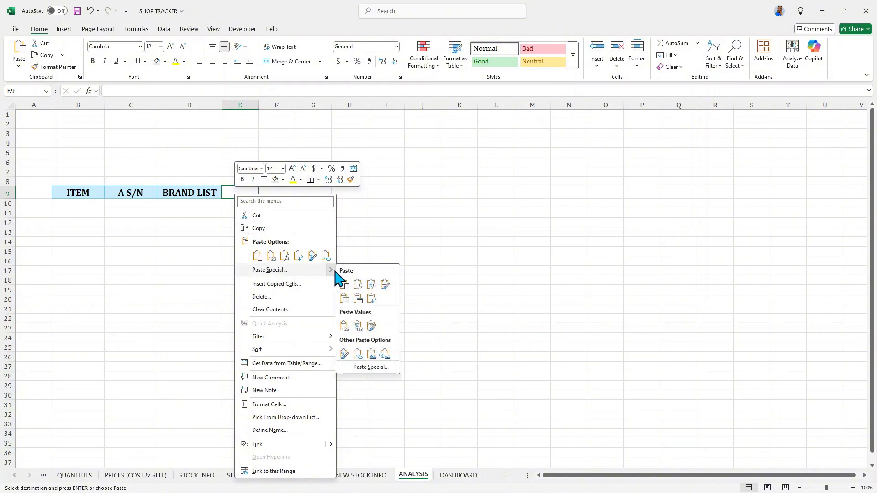
{"action": "left_click", "coordinate": [357, 299]}
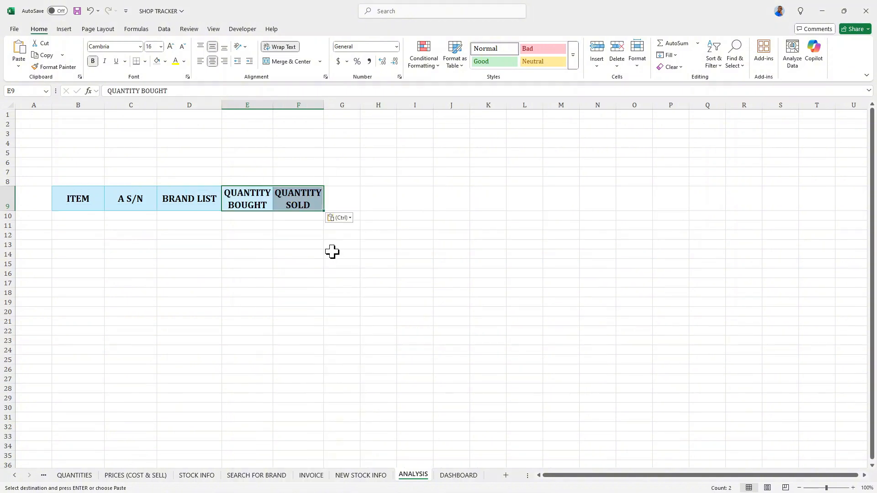
Copy the COST PRICE and SELL PRICE headers from PRICES (COST & SELL) and paste them into G9:H9 of ANALYSIS.
{"action": "left_click", "coordinate": [336, 194]}
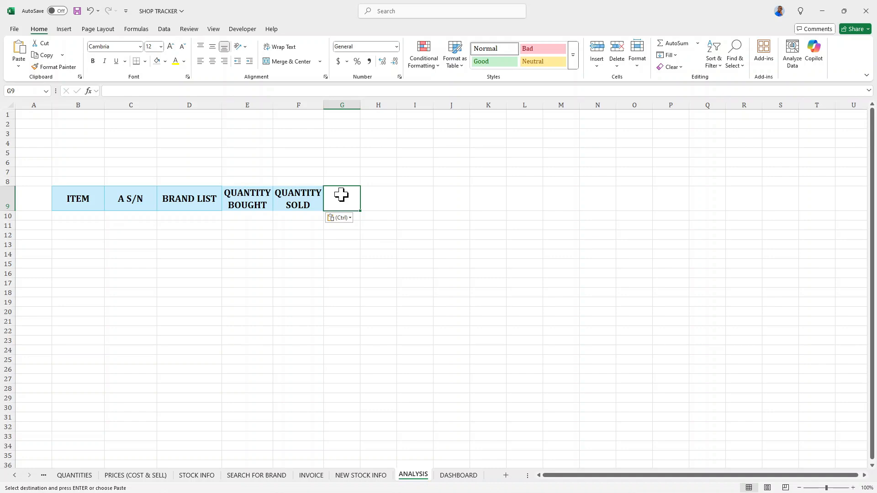
{"action": "left_click", "coordinate": [373, 200]}
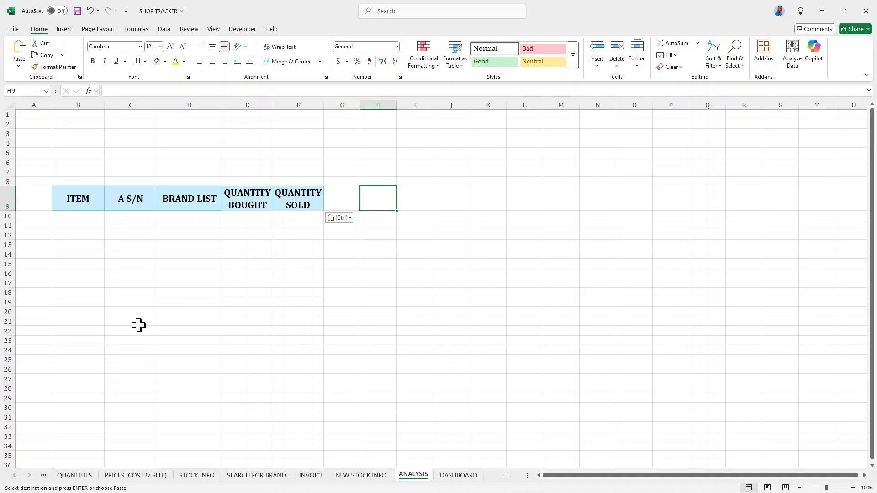
{"action": "left_click", "coordinate": [132, 477]}
{"action": "scroll", "coordinate": [235, 242], "scroll_direction": "up", "scroll_amount": 10}
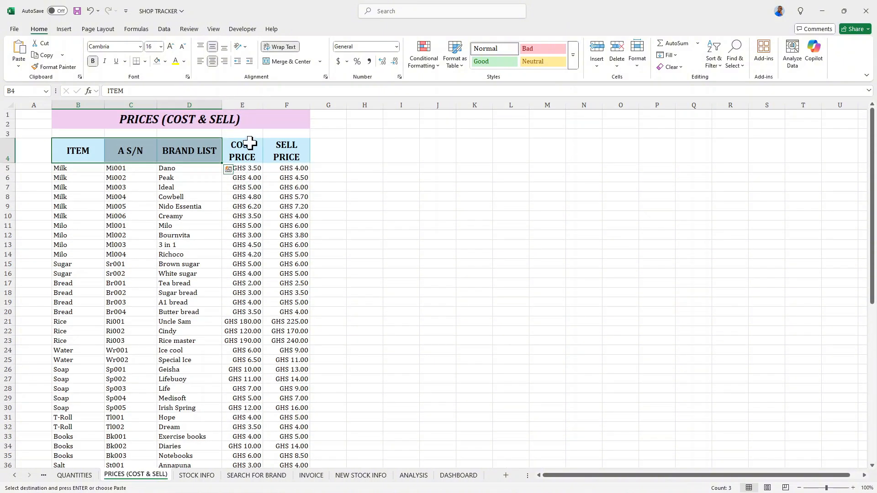
{"action": "left_click_drag", "start_coordinate": [243, 146], "coordinate": [272, 145]}
{"action": "key", "text": "ctrl+v"}
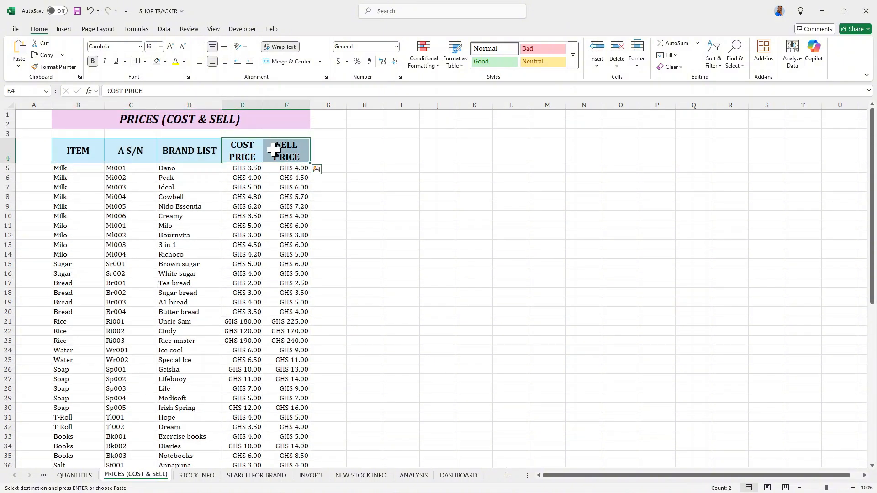
{"action": "key", "text": "ctrl+c"}
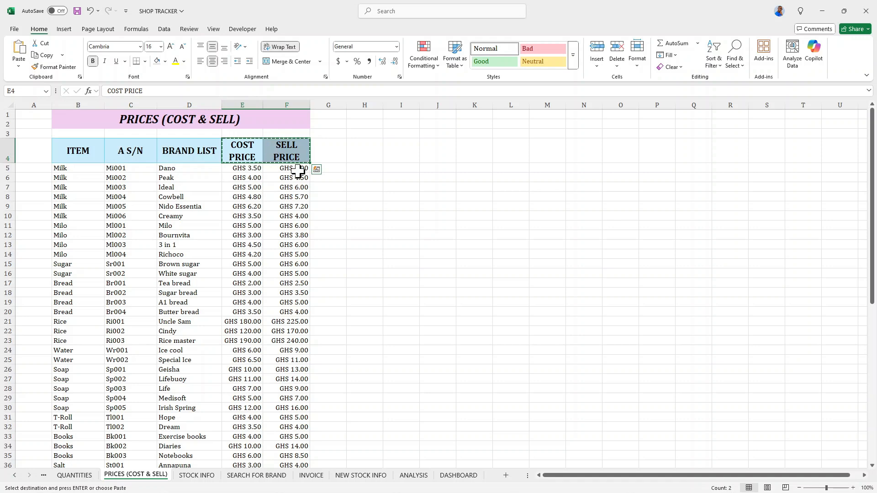
{"action": "left_click", "coordinate": [413, 475]}
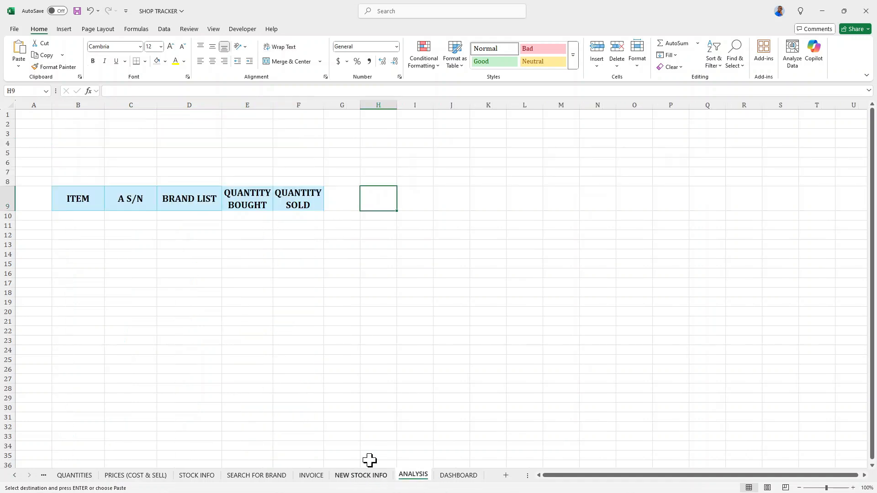
{"action": "left_click", "coordinate": [333, 206]}
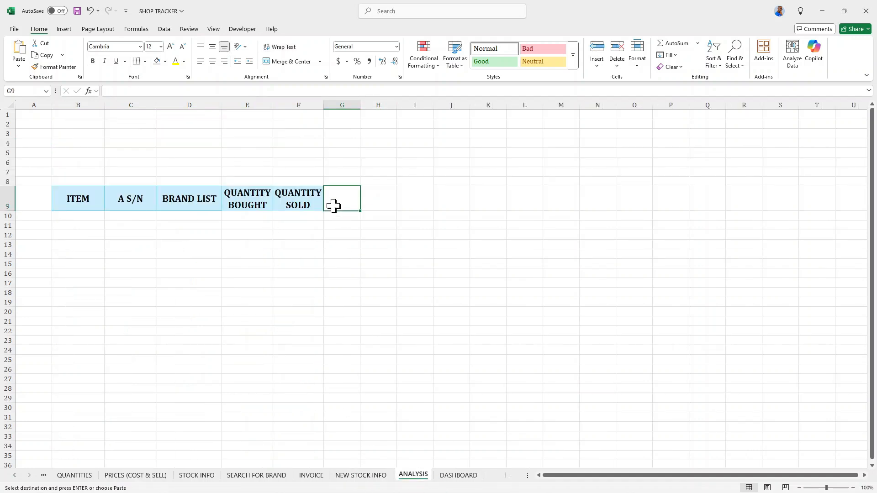
{"action": "key", "text": "ctrl+v"}
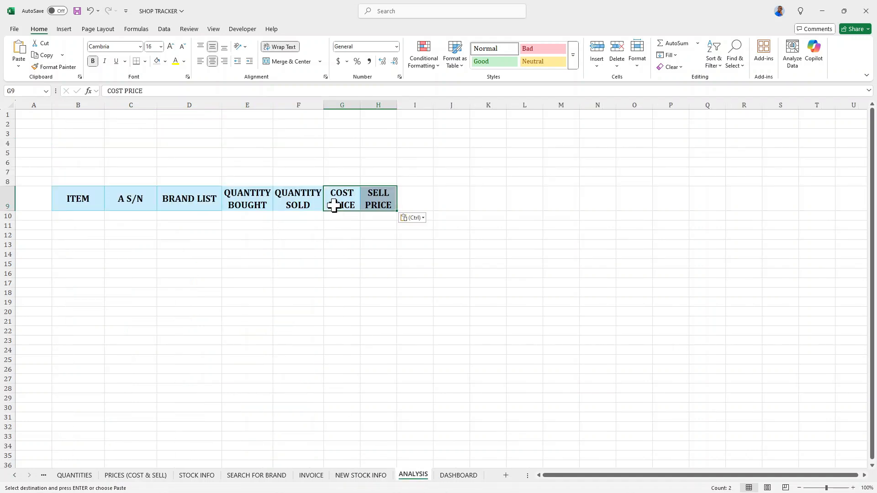
Insert a blank column G before the COST PRICE column.
{"action": "left_click", "coordinate": [368, 201]}
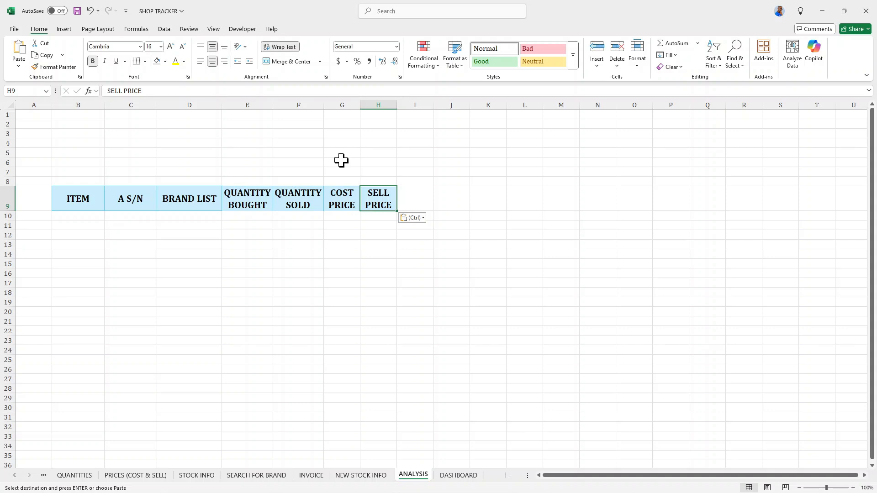
{"action": "left_click", "coordinate": [348, 104]}
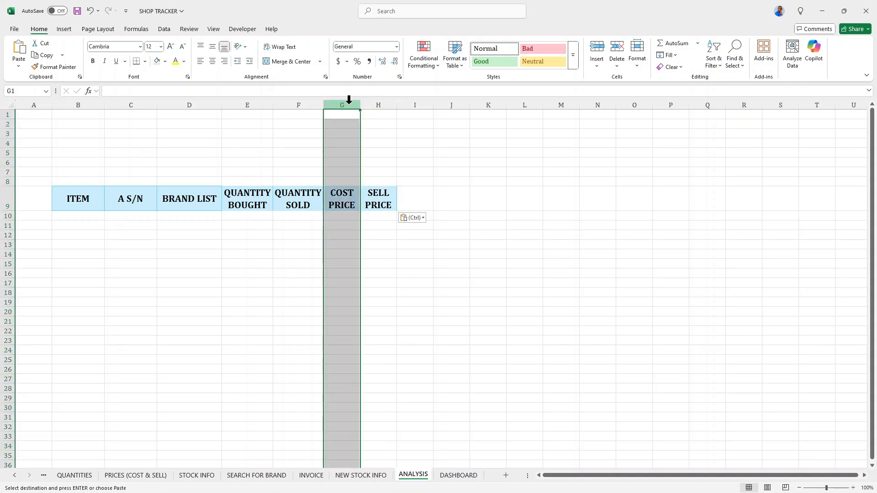
{"action": "key", "text": "ctrl+plus"}
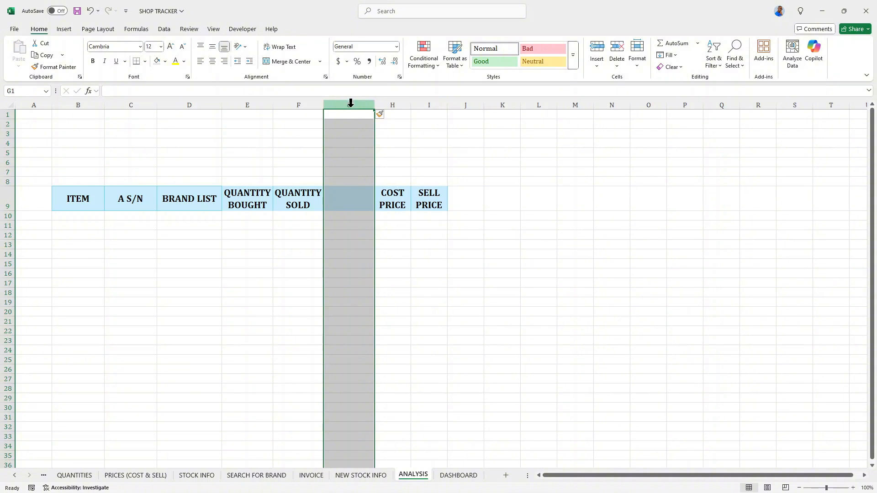
Link G9 of ANALYSIS to the STOCK LEFT header cell on the STOCK INFO sheet with a formula.
{"action": "left_click", "coordinate": [358, 197]}
{"action": "type", "text": "="}
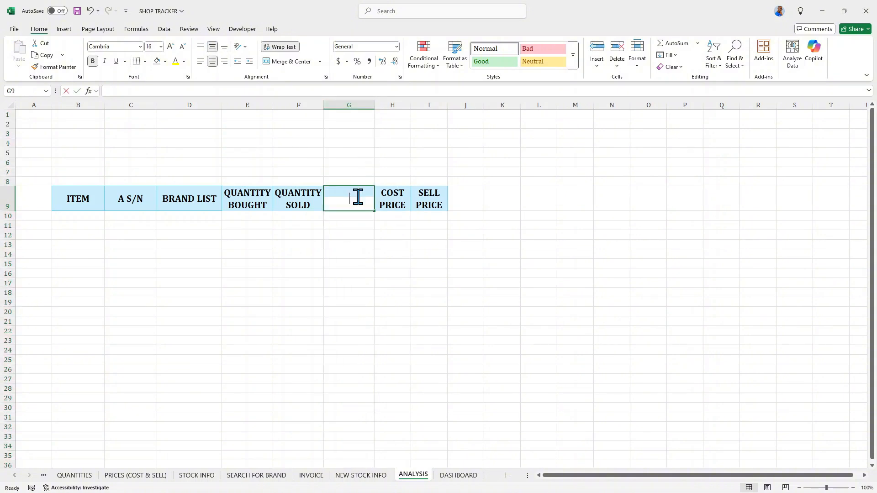
{"action": "left_click", "coordinate": [182, 477]}
{"action": "left_click", "coordinate": [236, 153]}
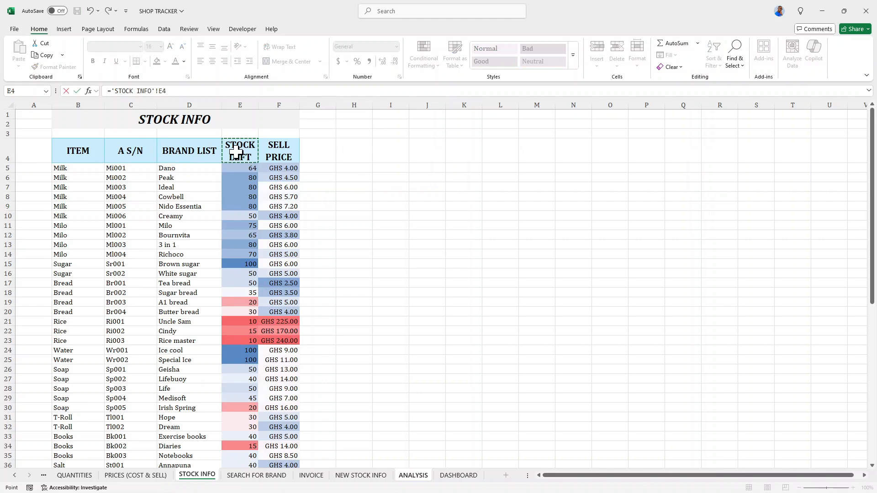
{"action": "key", "text": "Return"}
Enter the headers TOTAL COST in J9 and TOTAL SALES in K9.
{"action": "left_click", "coordinate": [404, 196]}
{"action": "left_click", "coordinate": [422, 194]}
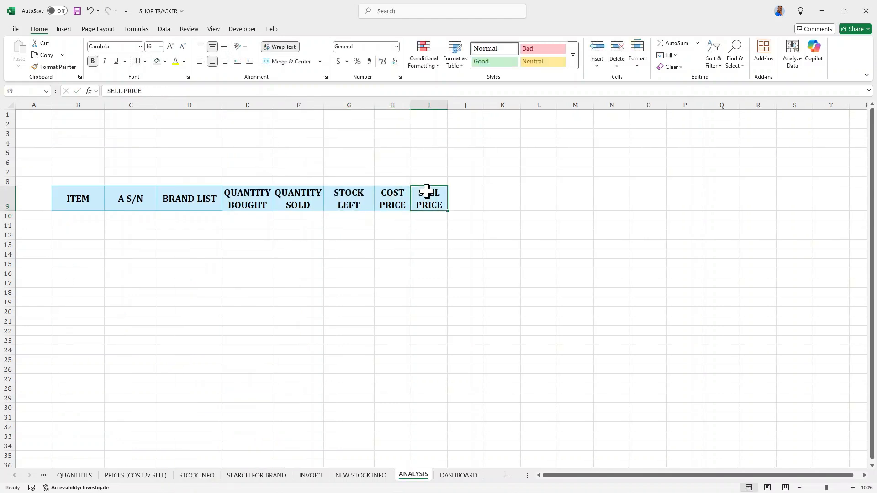
{"action": "left_click", "coordinate": [453, 192]}
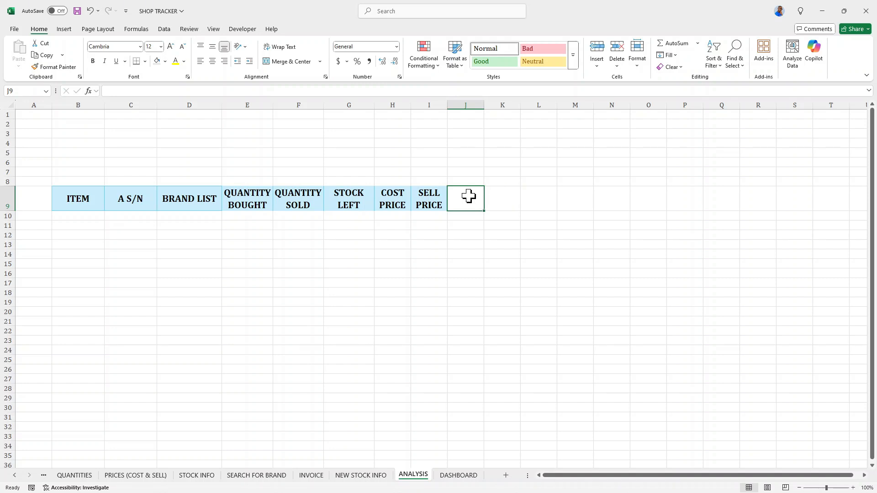
{"action": "type", "text": "tot"}
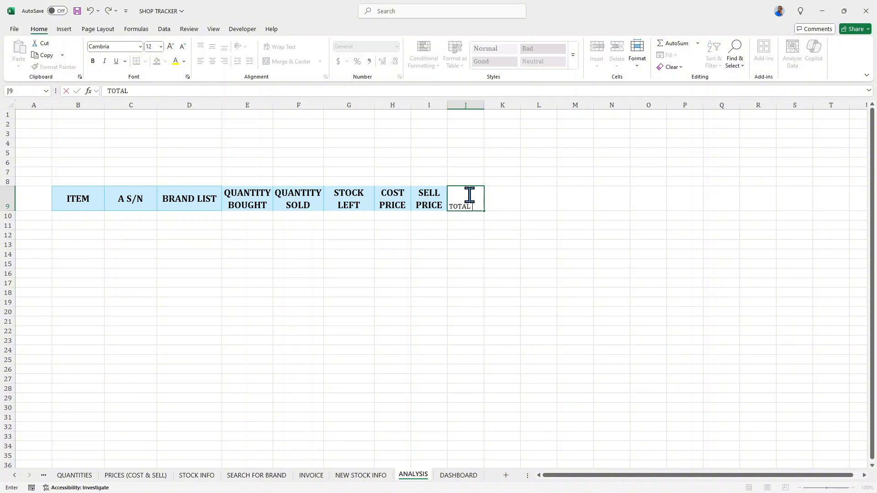
{"action": "key", "text": "Tab"}
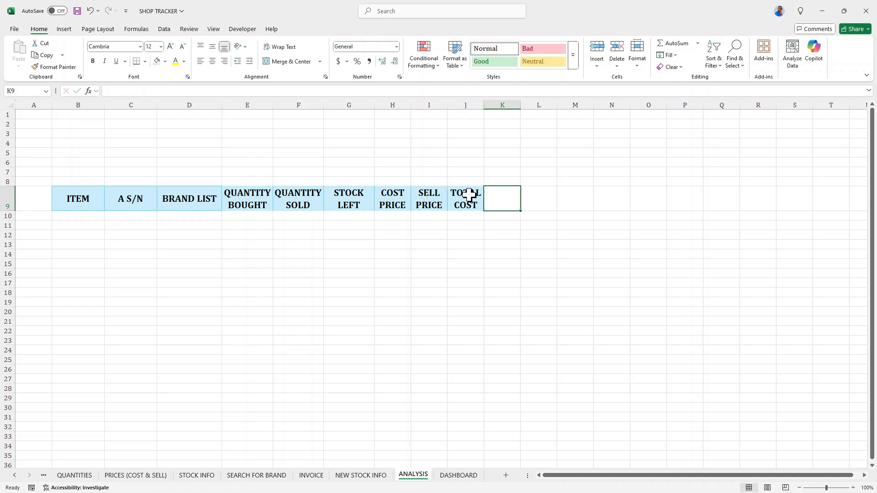
{"action": "type", "text": "TOTAL SALES"}
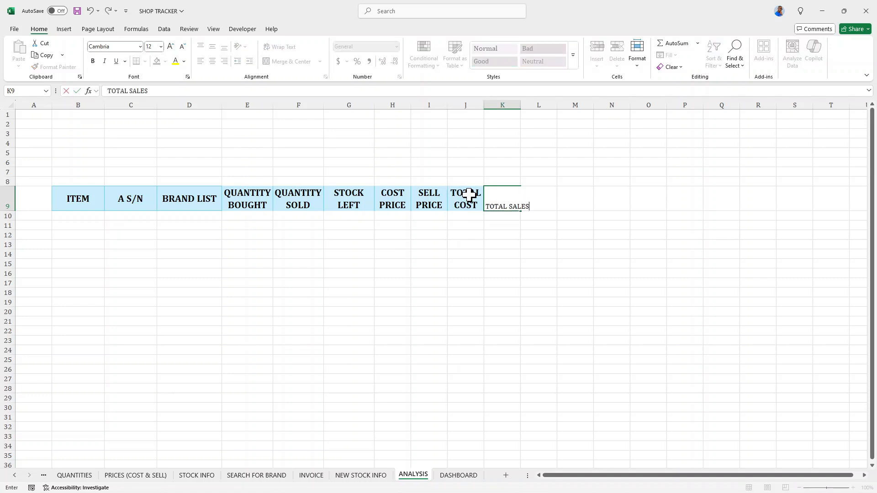
{"action": "key", "text": "Tab"}
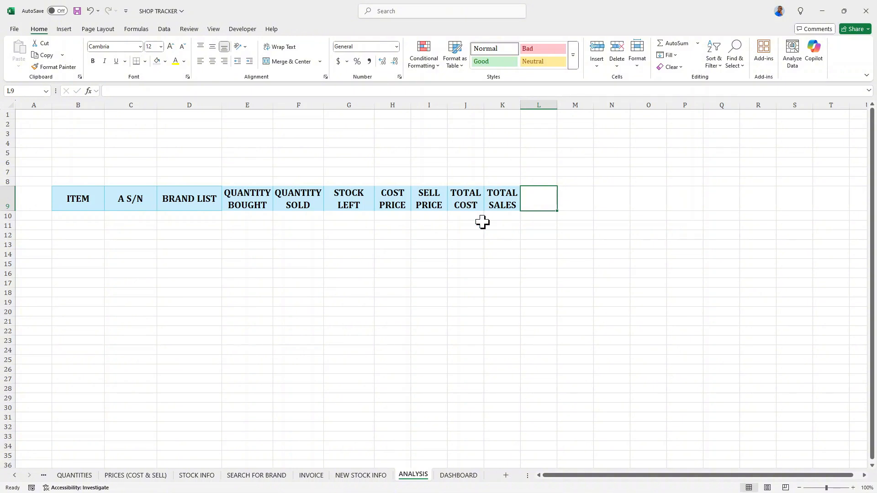
Enter PROFIT/LOSS as the header in L9 and widen column L to fit it.
{"action": "left_click", "coordinate": [465, 196]}
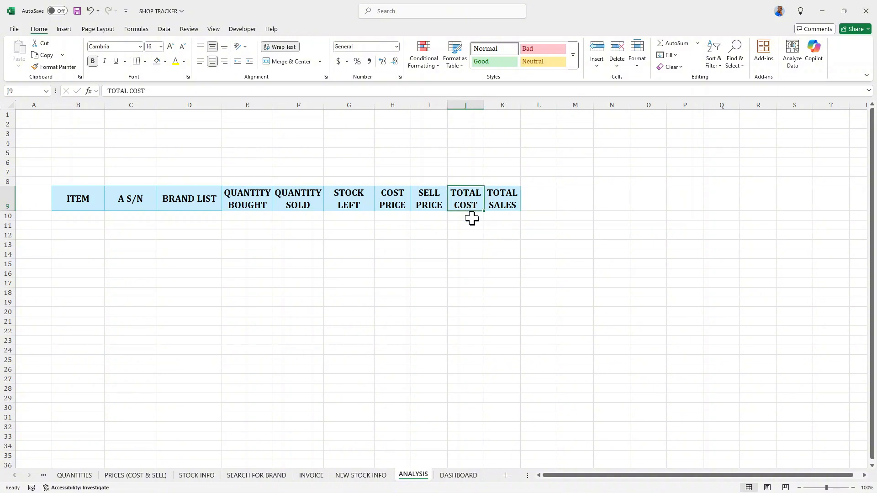
{"action": "left_click", "coordinate": [474, 215]}
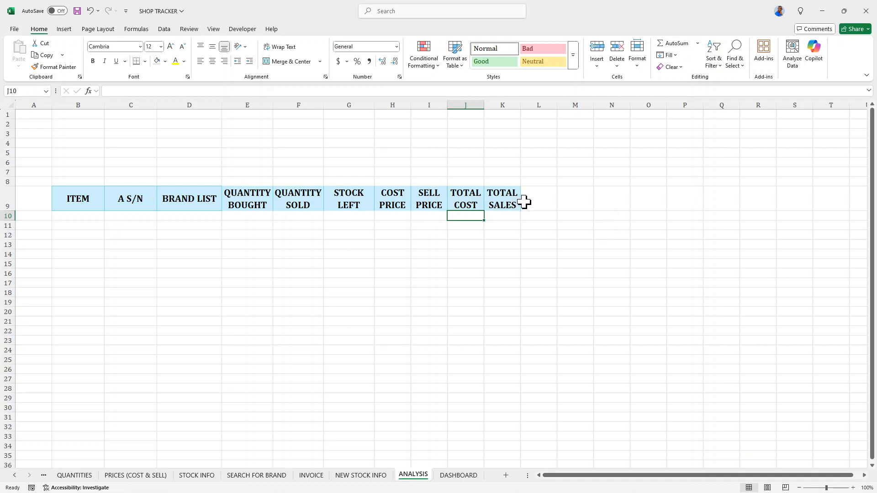
{"action": "left_click", "coordinate": [539, 199]}
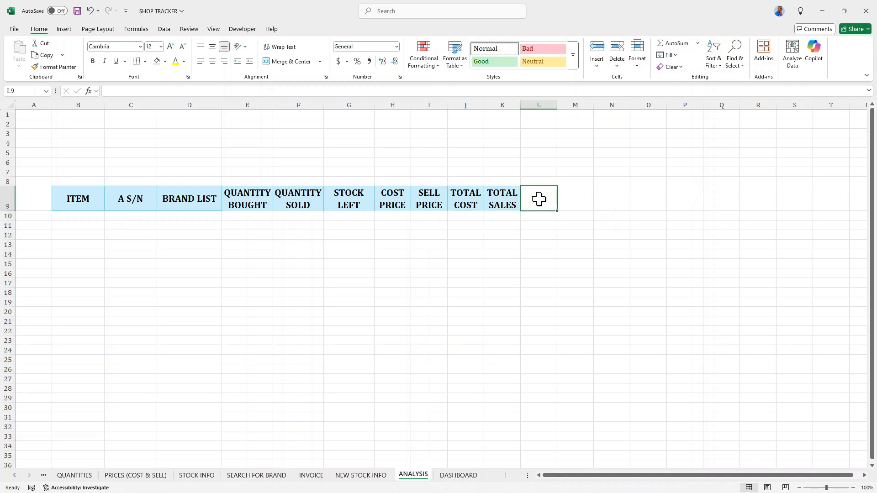
{"action": "type", "text": "PROFIT"}
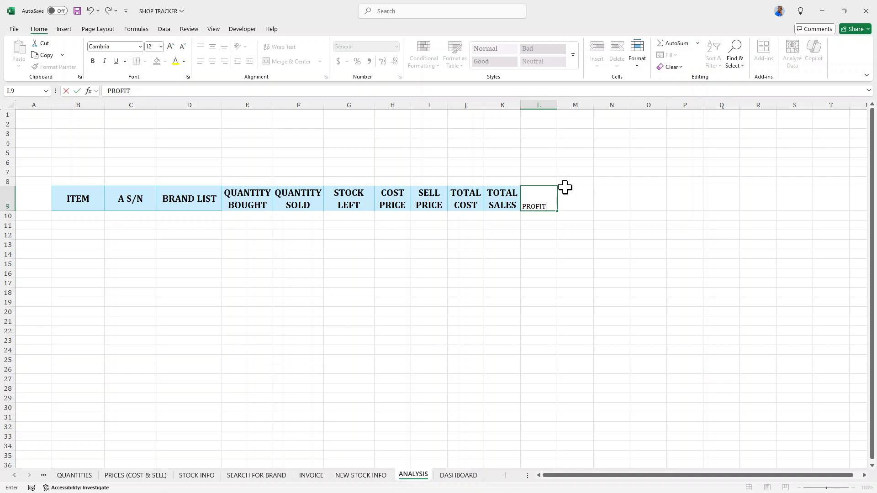
{"action": "type", "text": "/LOSS"}
{"action": "key", "text": "Return"}
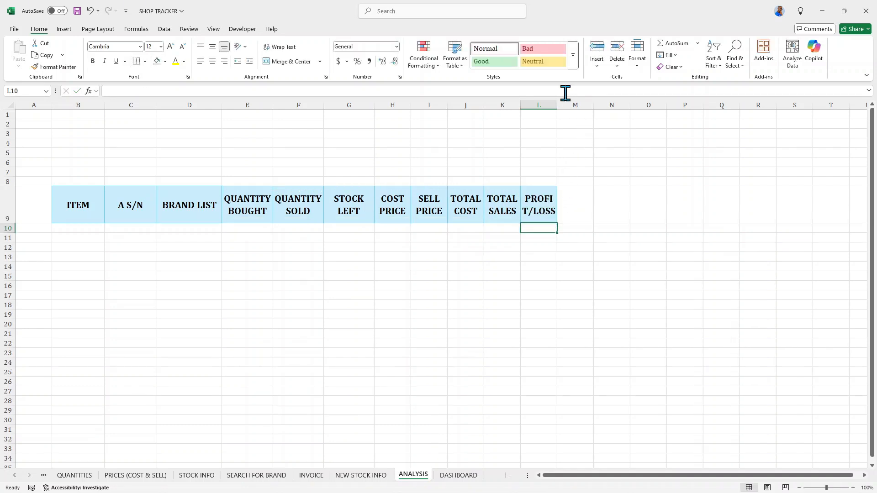
{"action": "left_click_drag", "start_coordinate": [559, 105], "coordinate": [563, 106]}
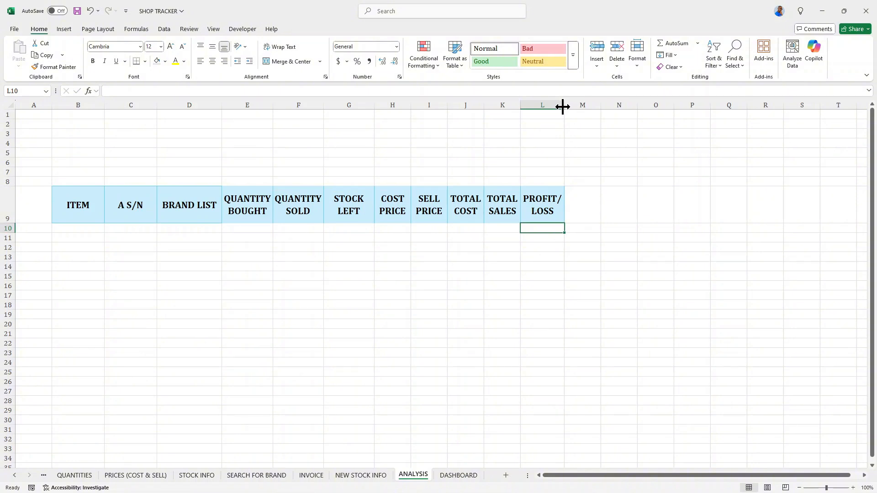
Enter % BOUGHT as the header in M9 and widen column M.
{"action": "left_click", "coordinate": [583, 202]}
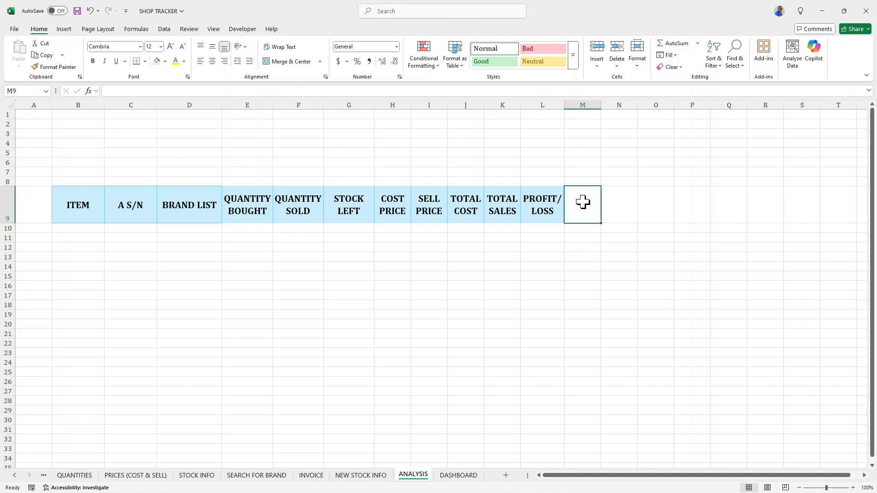
{"action": "type", "text": "% BOUGHT"}
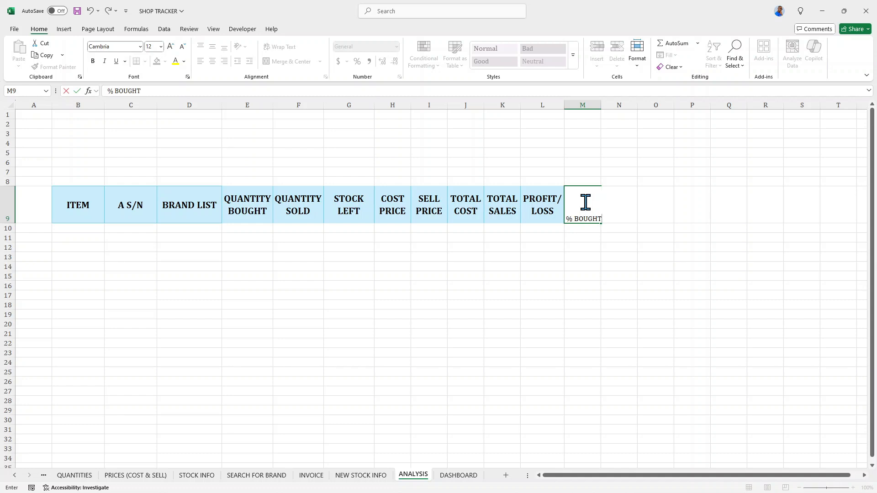
{"action": "key", "text": "Return"}
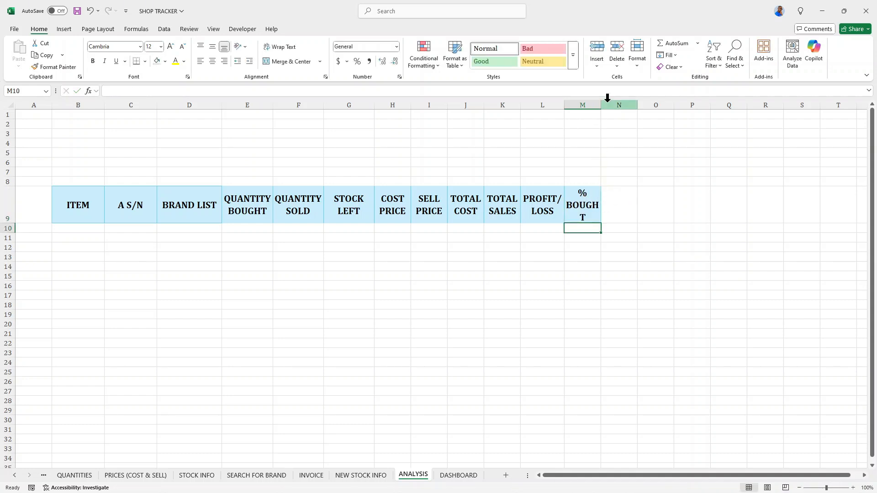
{"action": "left_click_drag", "start_coordinate": [601, 105], "coordinate": [609, 104]}
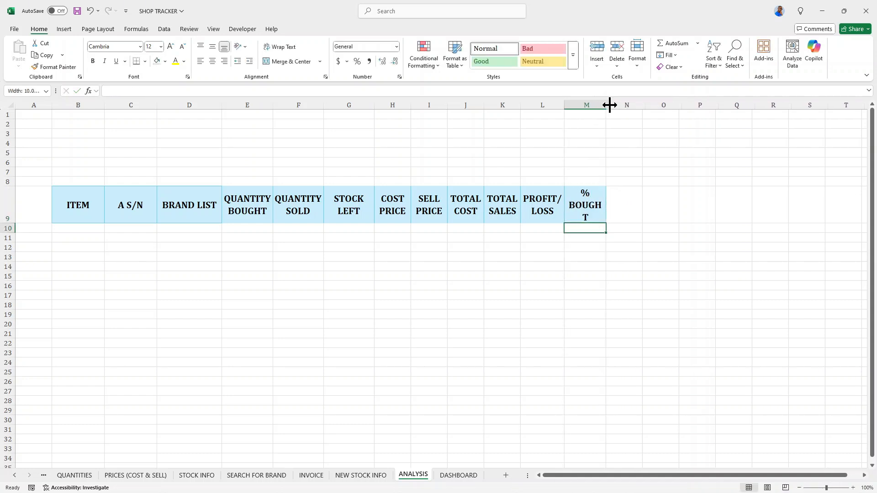
Enter the headers % SOLD in N9 and % IN STOCK in O9.
{"action": "left_click", "coordinate": [617, 197]}
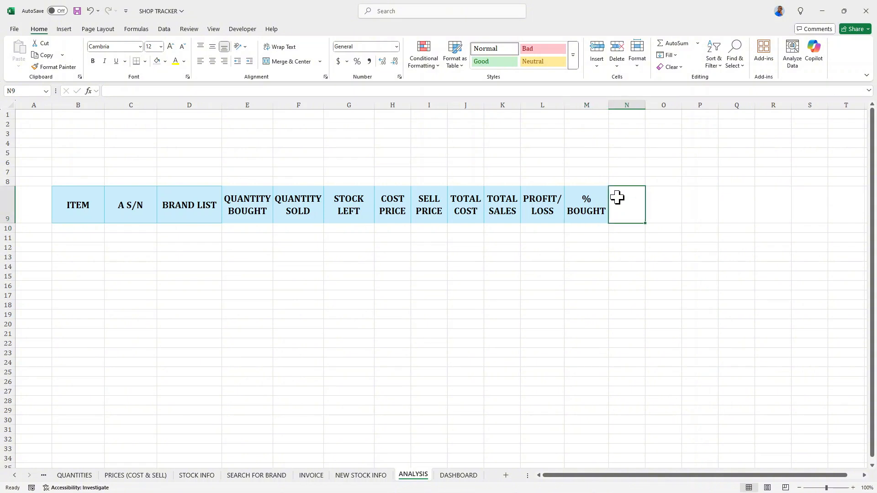
{"action": "type", "text": "% SOLD"}
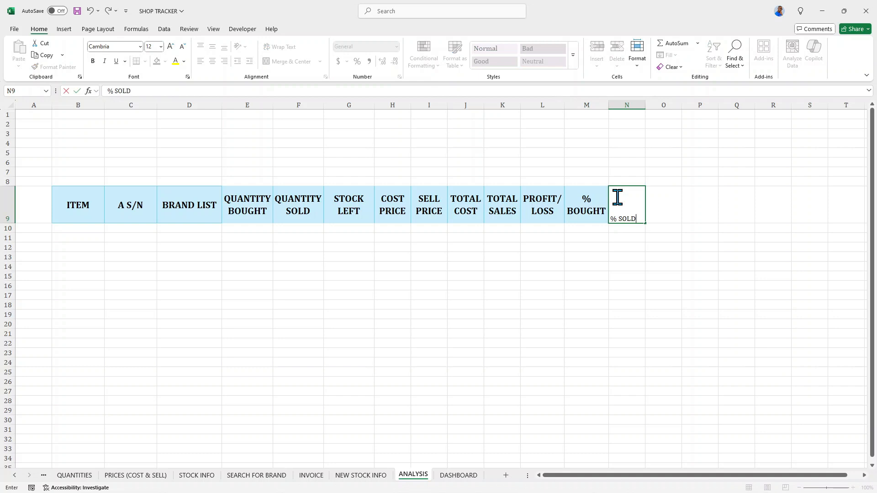
{"action": "left_click", "coordinate": [657, 199]}
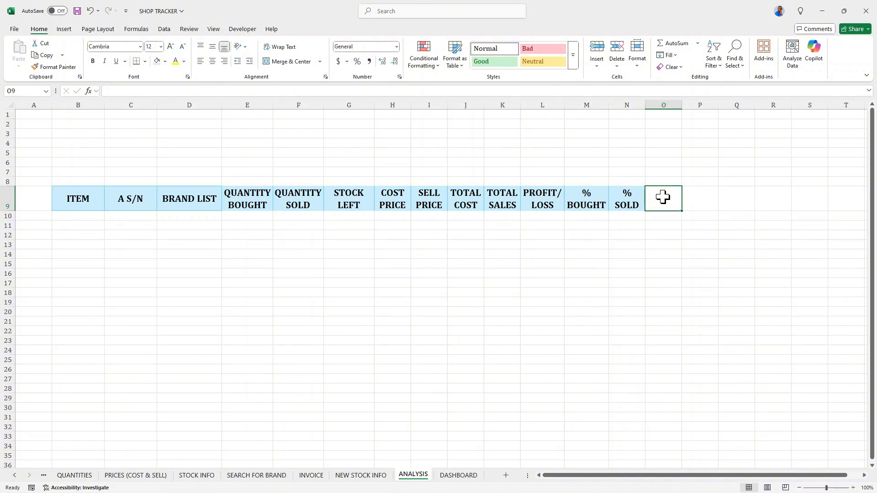
{"action": "type", "text": "%"}
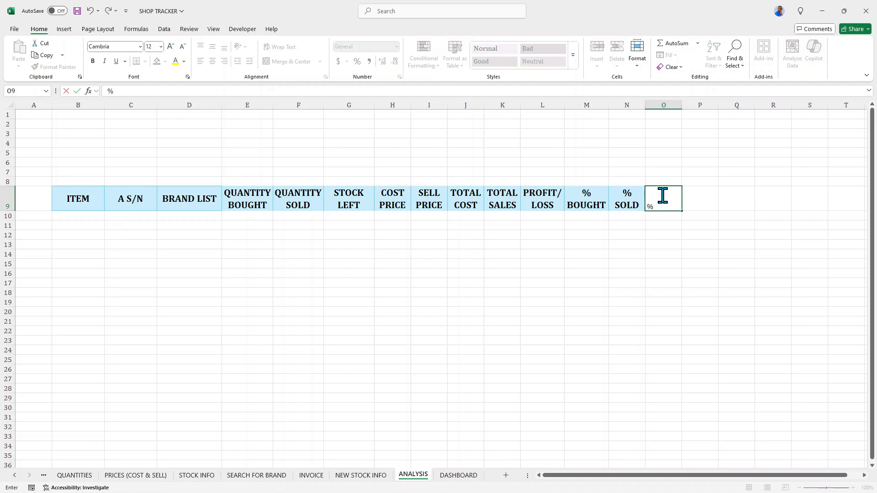
{"action": "type", "text": " IN S"}
{"action": "type", "text": "TOCF"}
{"action": "type", "text": "K"}
{"action": "key", "text": "BackSpace"}
{"action": "key", "text": "BackSpace"}
{"action": "type", "text": "K"}
{"action": "key", "text": "F2"}
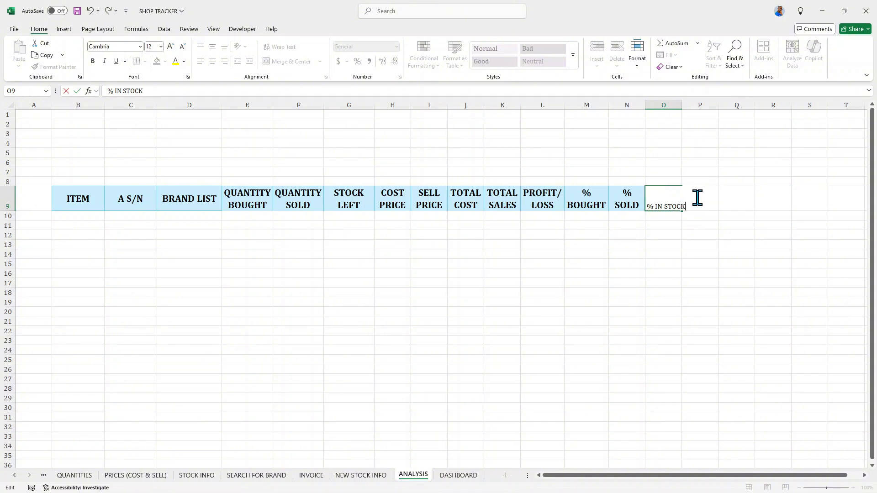
{"action": "key", "text": "Return"}
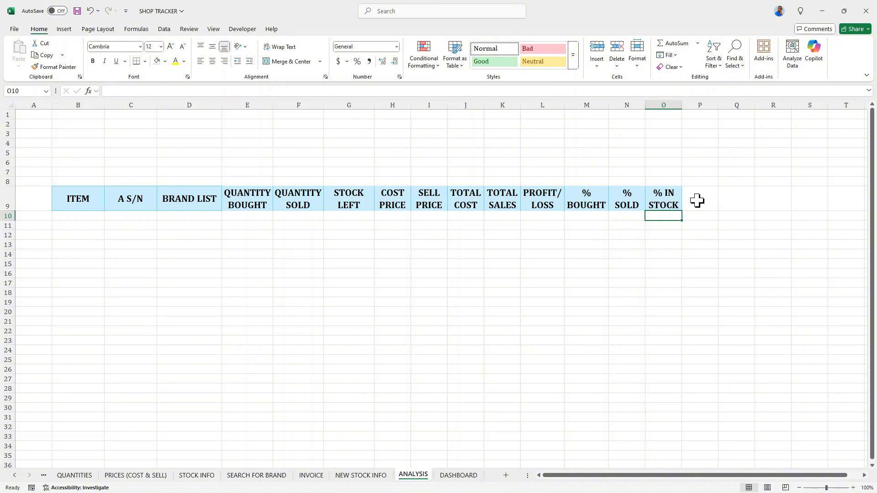
Copy the NEW QUANTITY through NEW STOCK headers from NEW STOCK INFO and paste them into P9:U9 of ANALYSIS, keeping source column widths.
{"action": "left_click", "coordinate": [359, 479]}
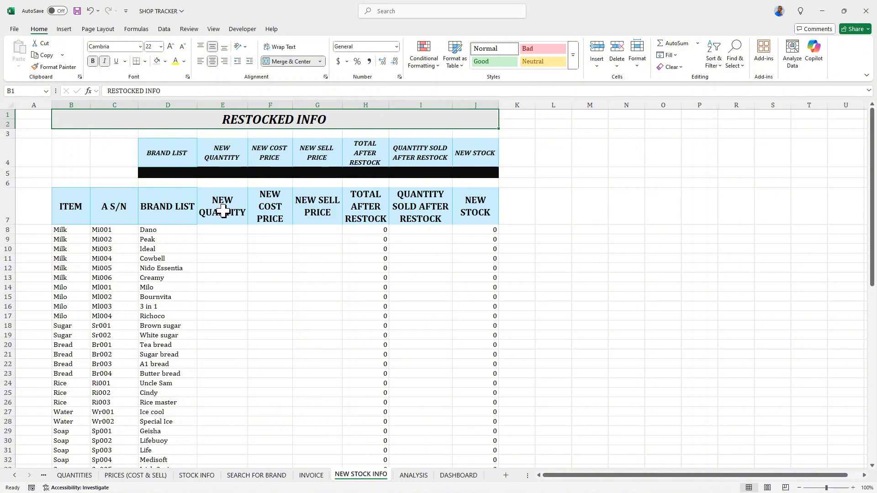
{"action": "left_click_drag", "start_coordinate": [224, 212], "coordinate": [458, 207]}
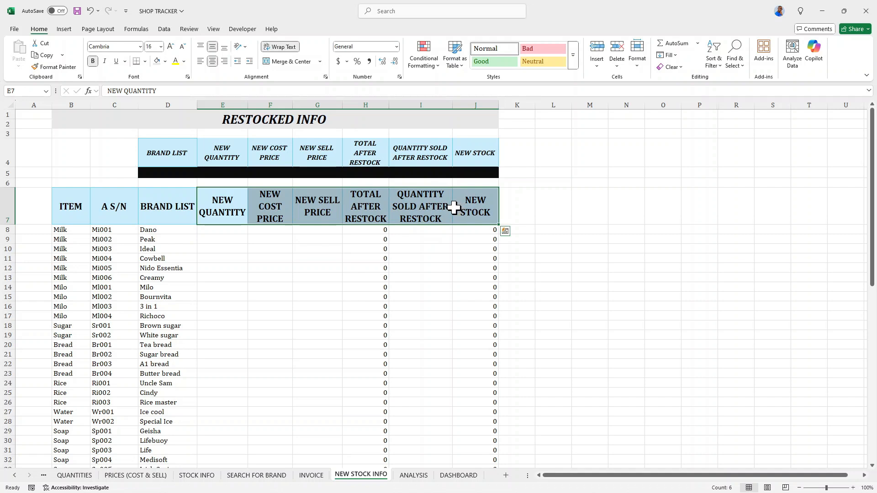
{"action": "key", "text": "ctrl+c"}
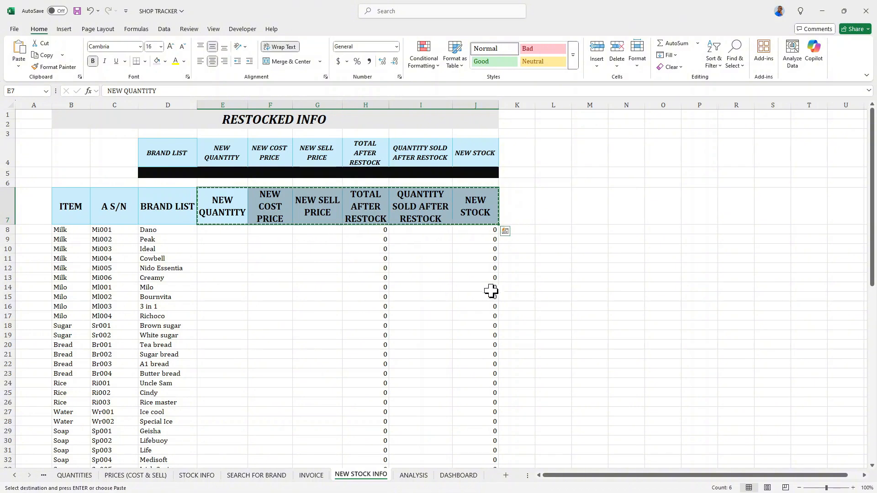
{"action": "left_click", "coordinate": [413, 475]}
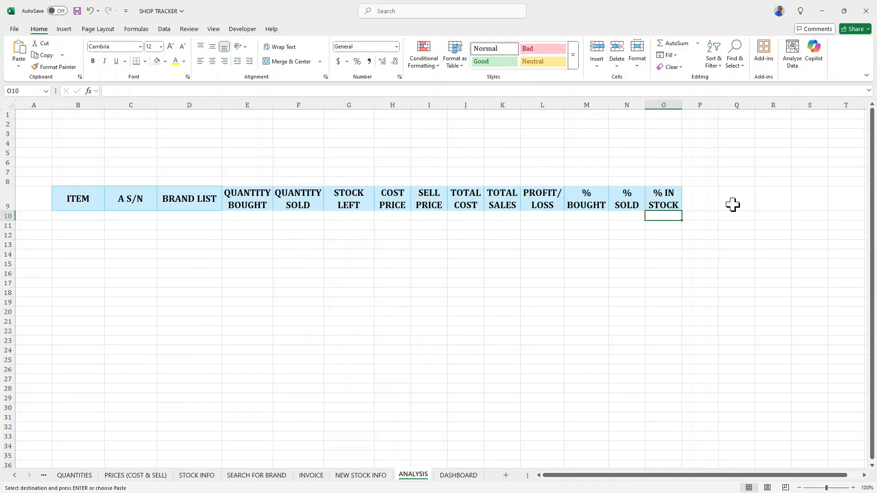
{"action": "left_click", "coordinate": [700, 194]}
{"action": "right_click", "coordinate": [700, 194]}
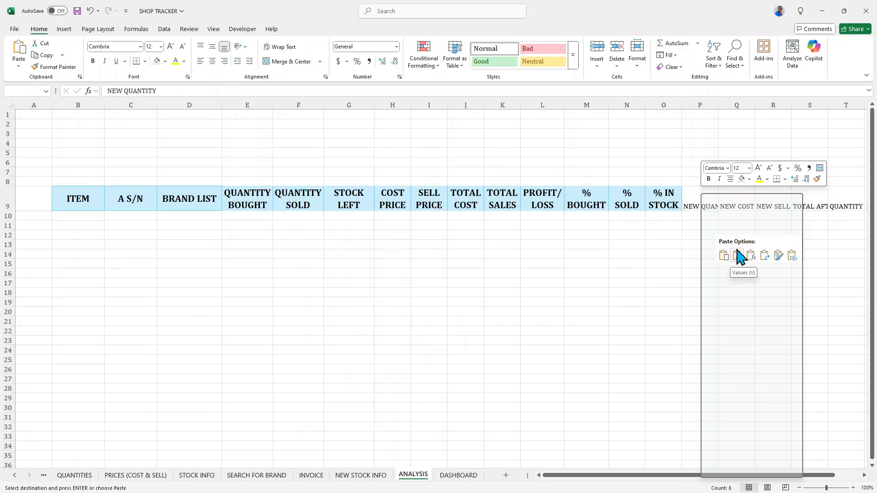
{"action": "mouse_move", "coordinate": [800, 269]}
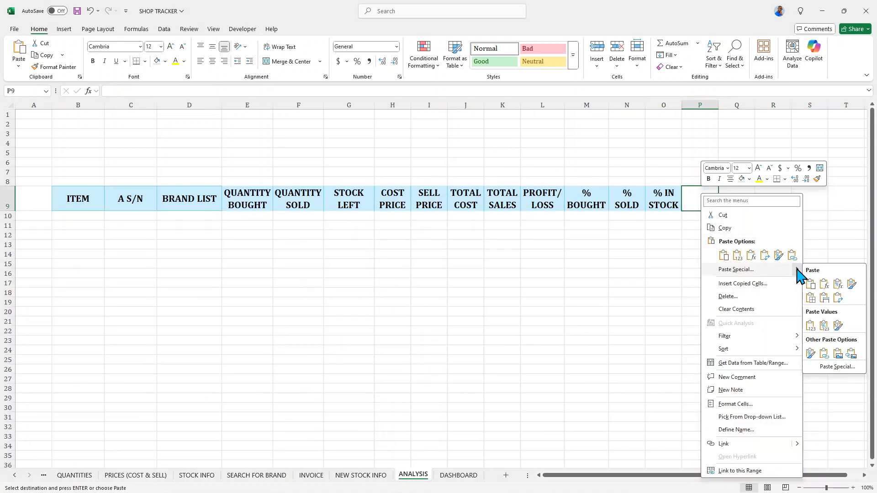
{"action": "left_click", "coordinate": [825, 299]}
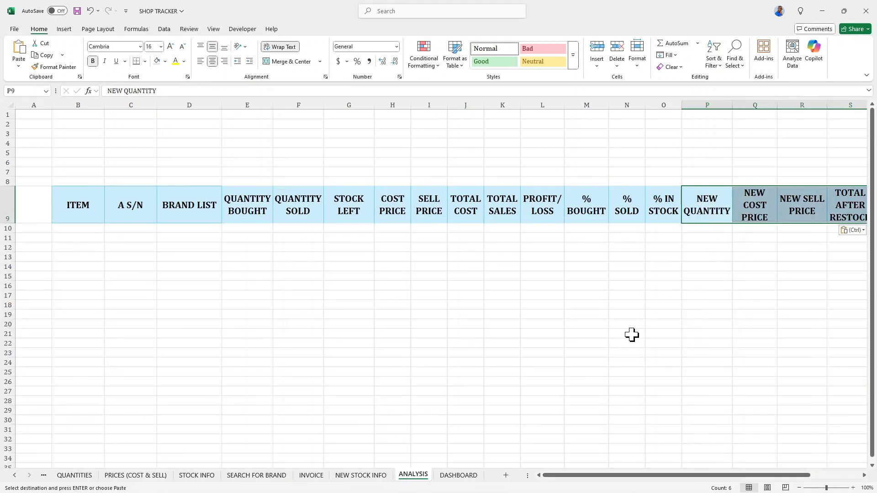
{"action": "left_click", "coordinate": [799, 488]}
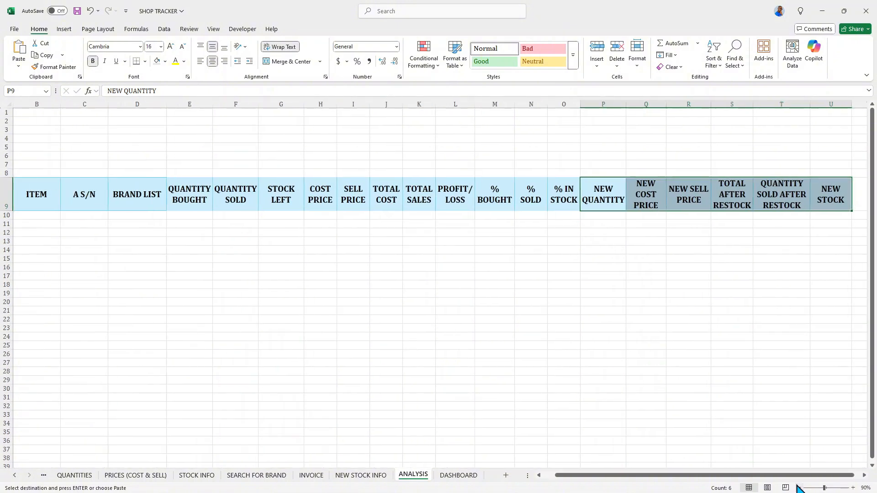
{"action": "left_click", "coordinate": [798, 488]}
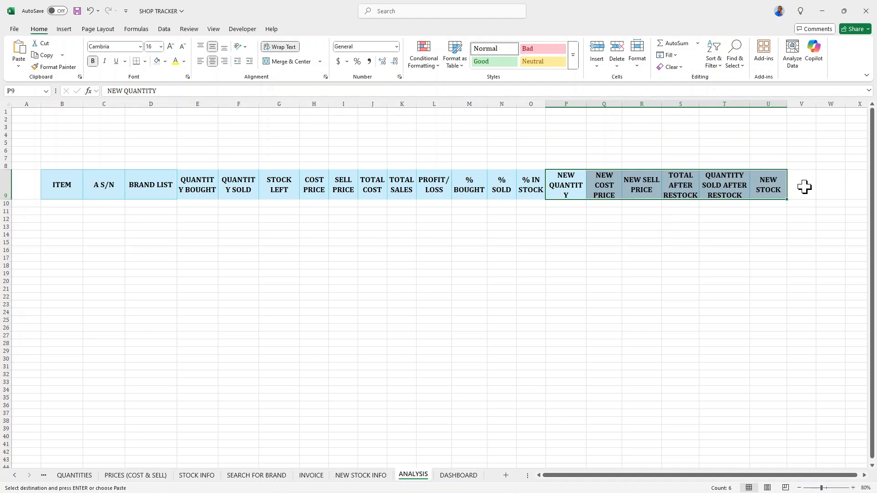
{"action": "left_click", "coordinate": [863, 475]}
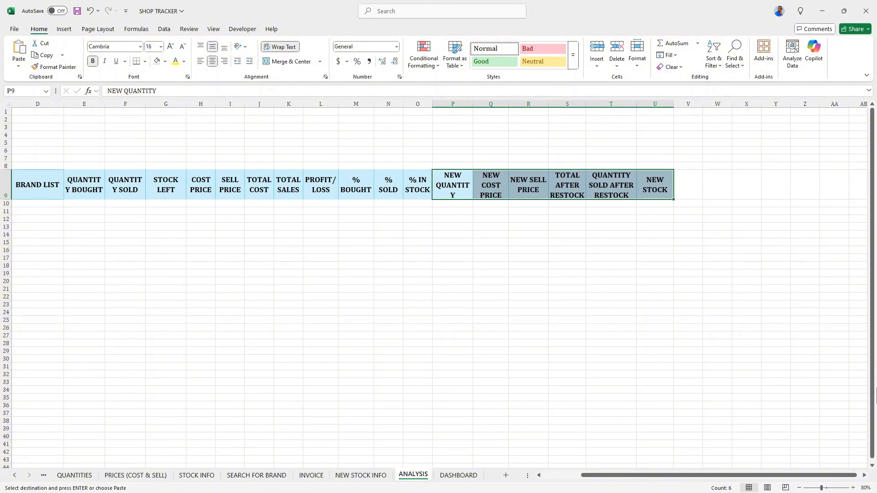
{"action": "left_click", "coordinate": [689, 180]}
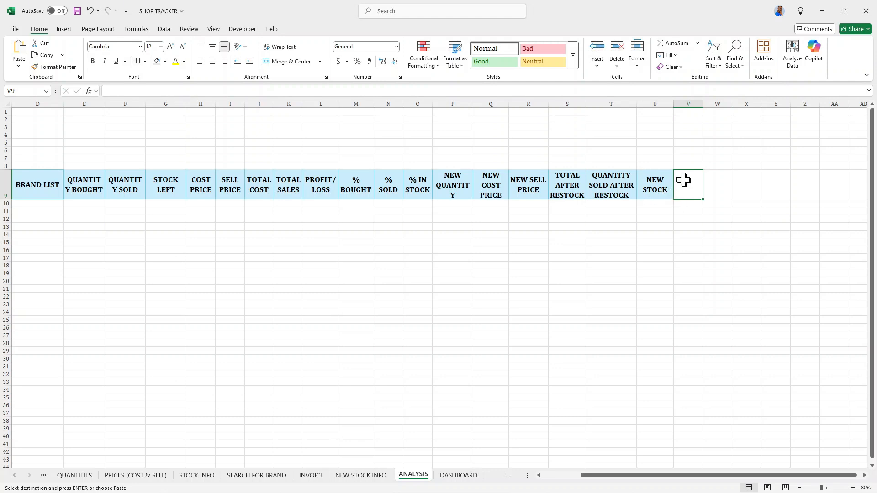
Enter the headers NEW TOTAL COST in V9 and NEW TOTAL SALES in W9.
{"action": "type", "text": "NEW TOT"}
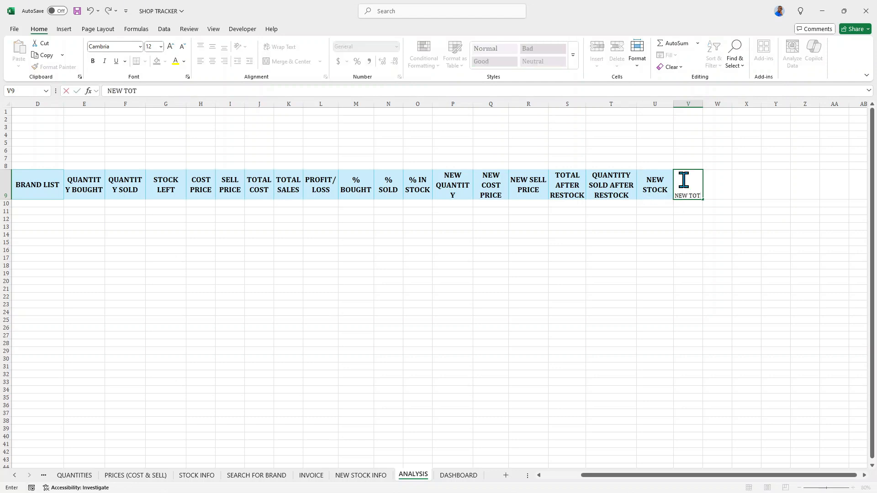
{"action": "type", "text": "AL COST"}
{"action": "key", "text": "Tab"}
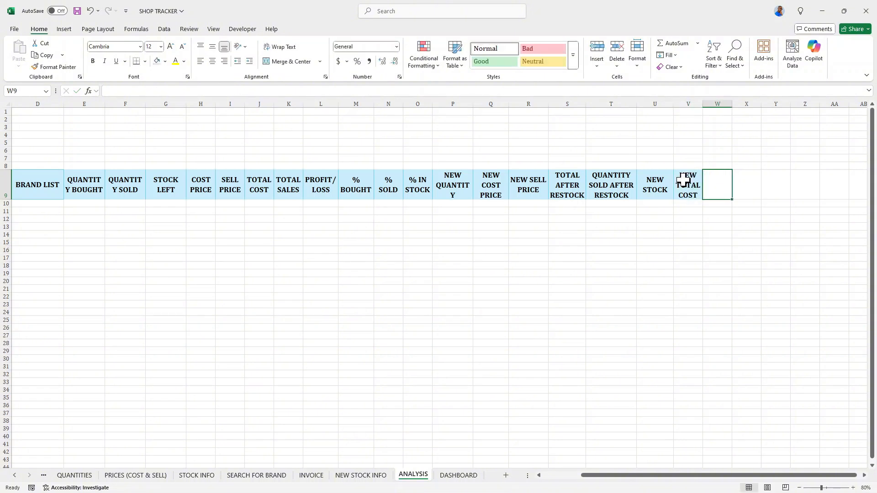
{"action": "type", "text": "NEW TOT"}
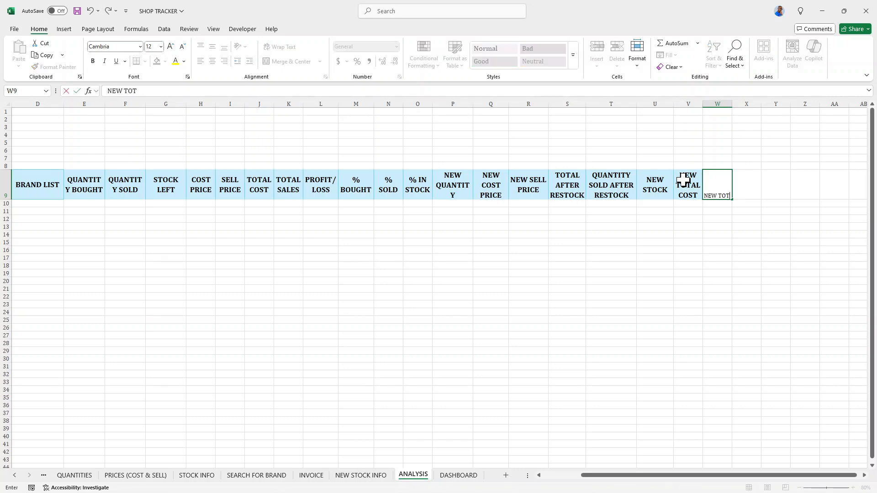
{"action": "type", "text": "AL SALES"}
{"action": "key", "text": "Tab"}
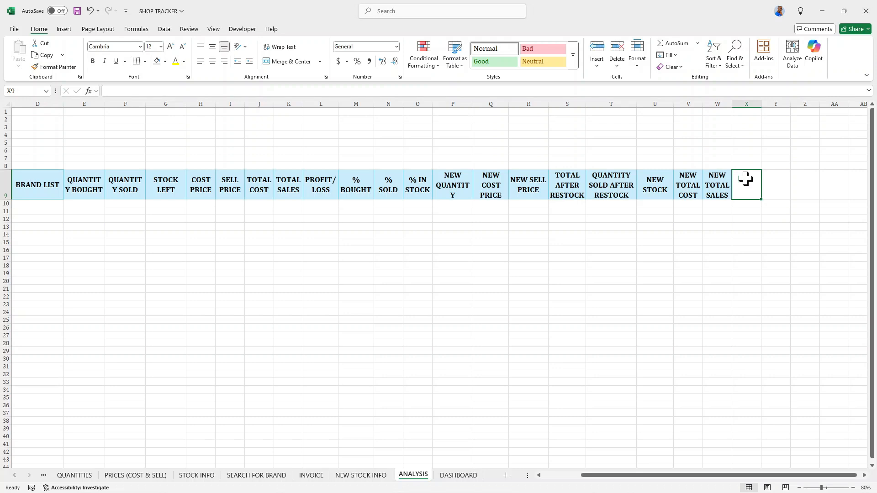
Enter NEW PROFIT/ LOSS as the header in X9 and widen column X to fit it.
{"action": "type", "text": "%"}
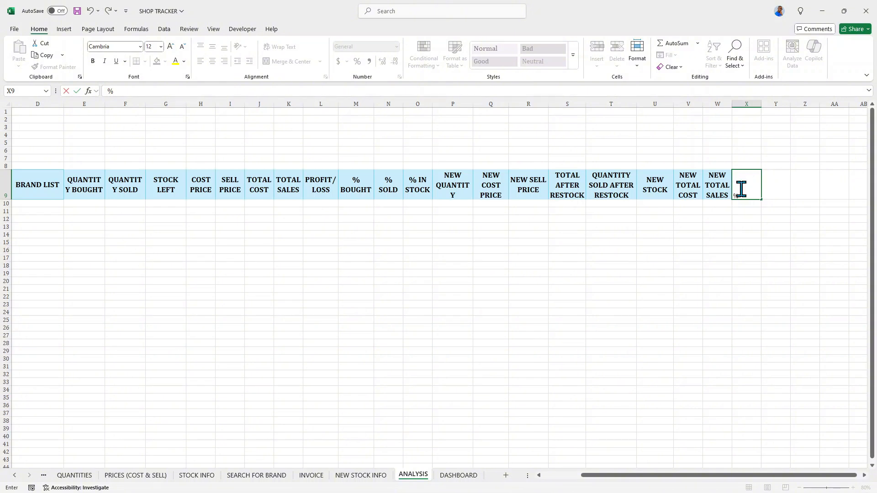
{"action": "key", "text": "BackSpace"}
{"action": "type", "text": "NEW PROFIT"}
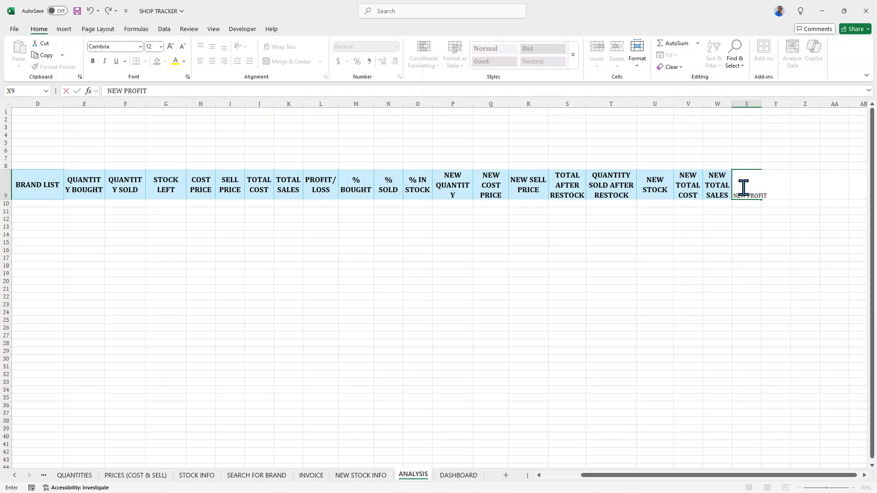
{"action": "type", "text": "/ LOSS"}
{"action": "key", "text": "Return"}
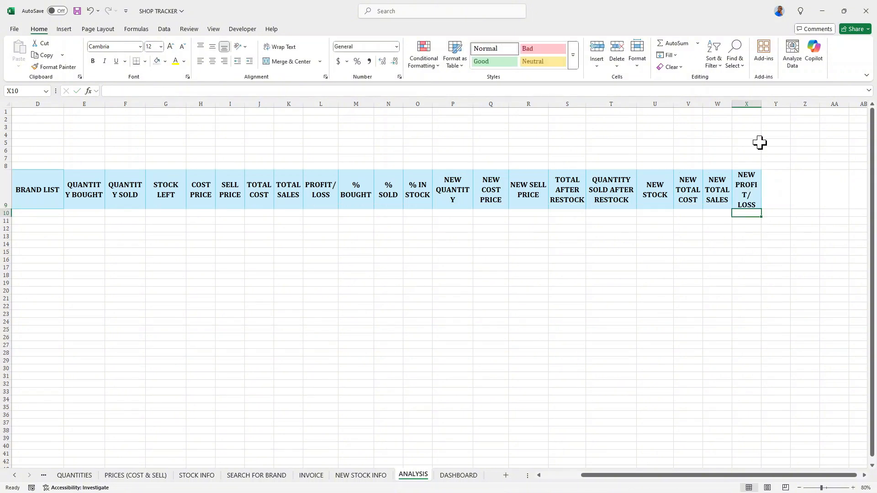
{"action": "left_click_drag", "start_coordinate": [761, 104], "coordinate": [769, 105]}
Enter % NEW STOCK BOUGHT as the header in Y9 and widen column Y.
{"action": "left_click", "coordinate": [783, 182]}
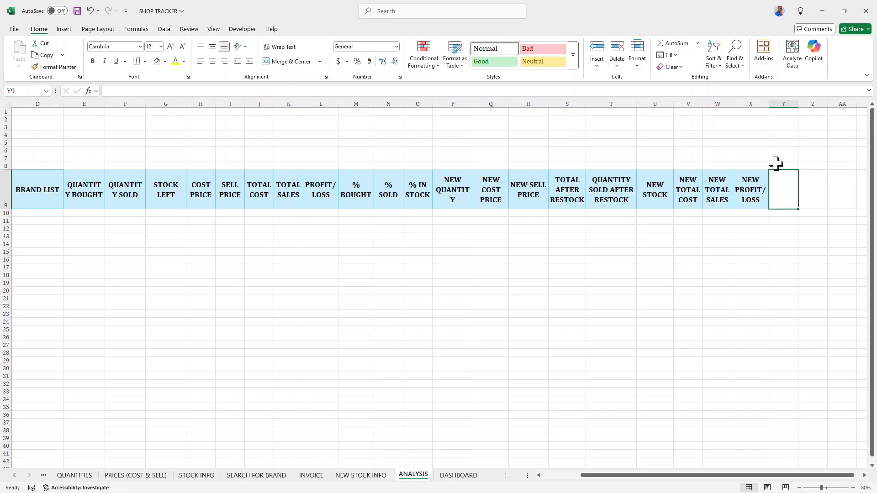
{"action": "type", "text": "% NEW"}
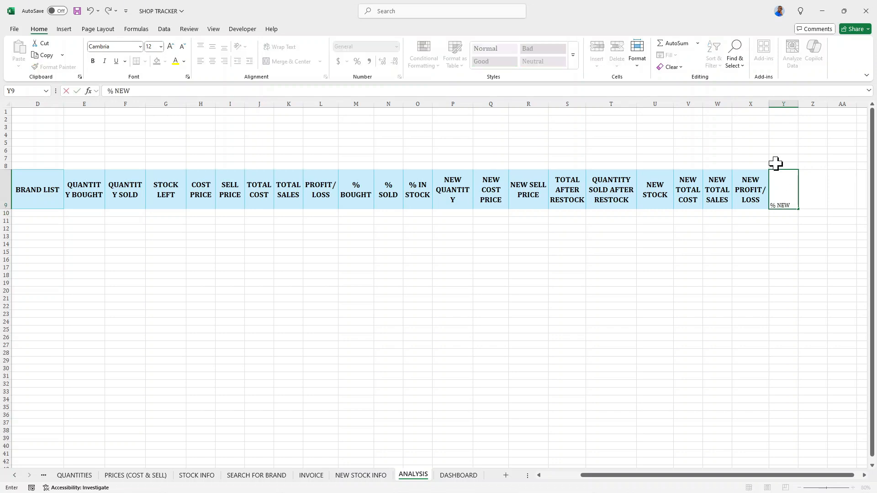
{"action": "type", "text": " STOCK BOUGHT"}
{"action": "key", "text": "Return"}
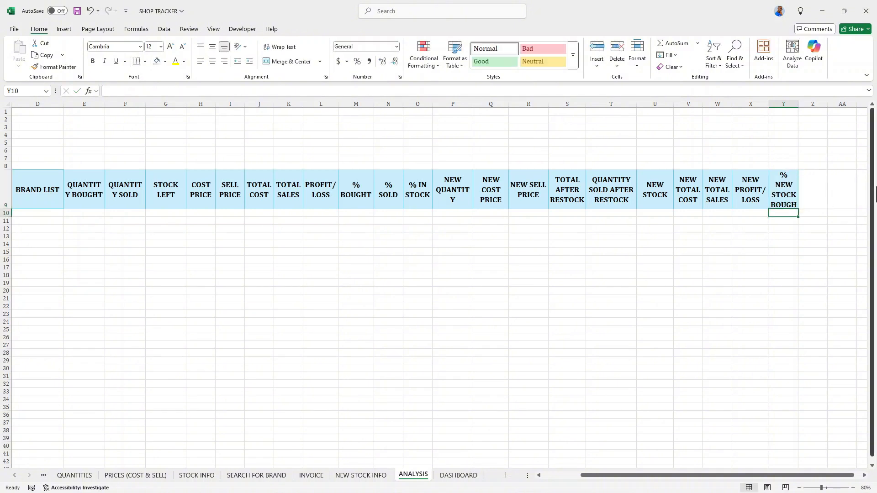
{"action": "left_click_drag", "start_coordinate": [798, 106], "coordinate": [807, 105]}
Enter % AFTER RESTOCK as the header in Z9 and widen column Z to fit it.
{"action": "left_click", "coordinate": [816, 192]}
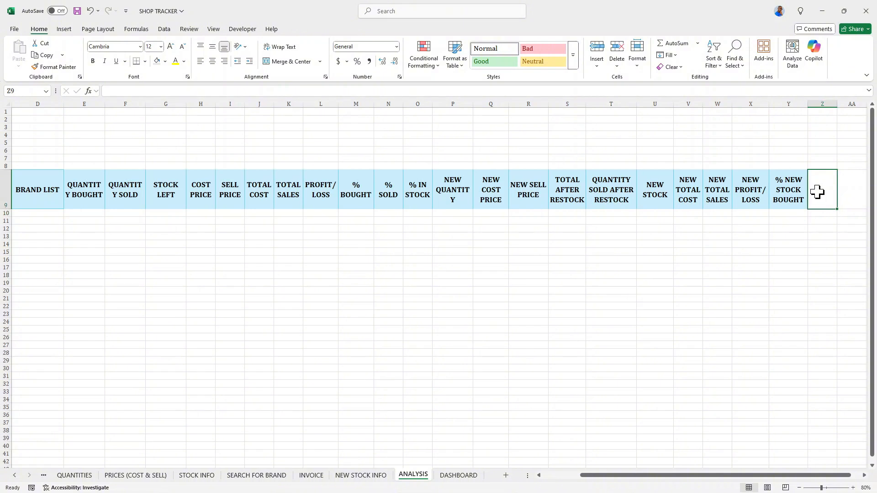
{"action": "type", "text": "%"}
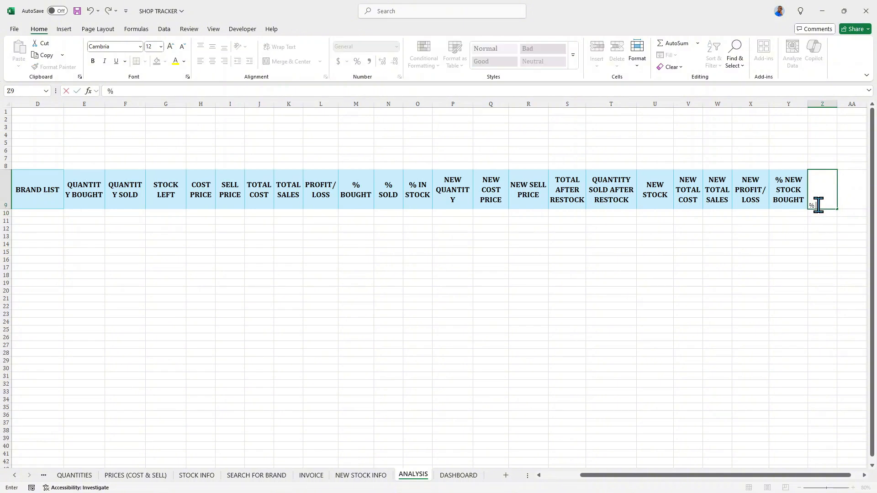
{"action": "type", "text": " AFTER S"}
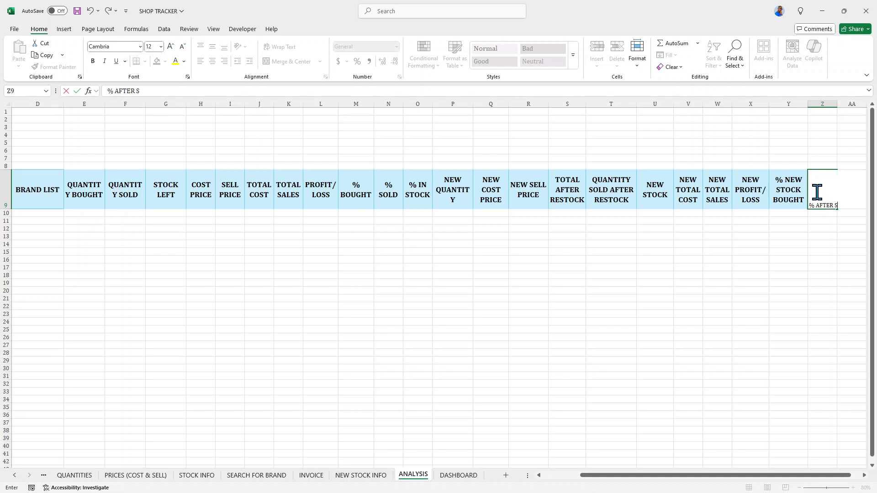
{"action": "key", "text": "BackSpace"}
{"action": "type", "text": "RESTOCK"}
{"action": "key", "text": "Return"}
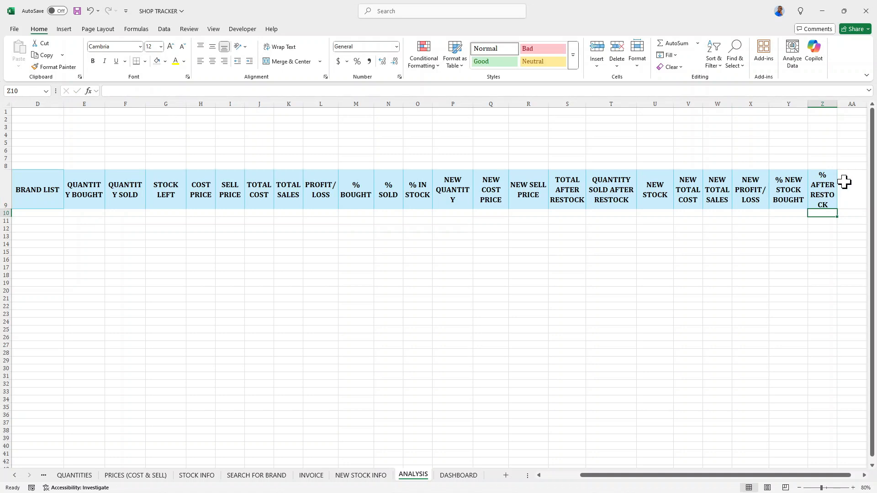
{"action": "left_click_drag", "start_coordinate": [836, 104], "coordinate": [845, 105]}
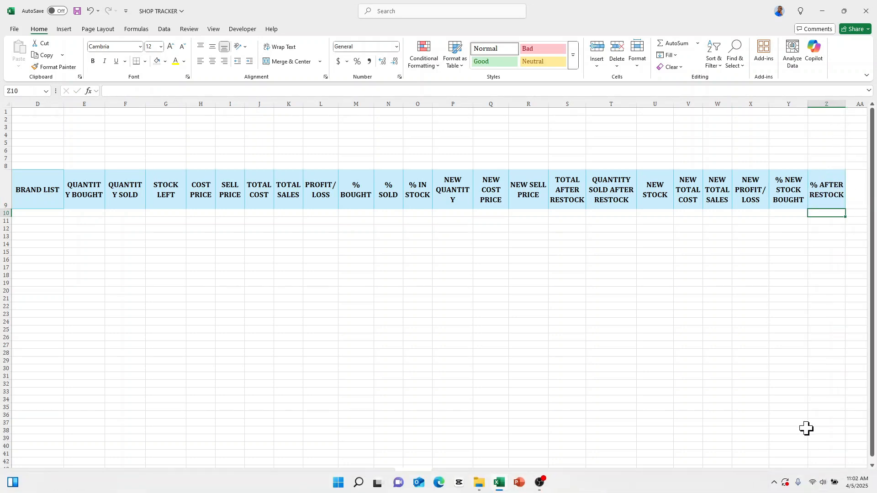
Enter % NEW STOCK SOLD as the header in AA9.
{"action": "left_click_drag", "start_coordinate": [822, 478], "coordinate": [826, 477]}
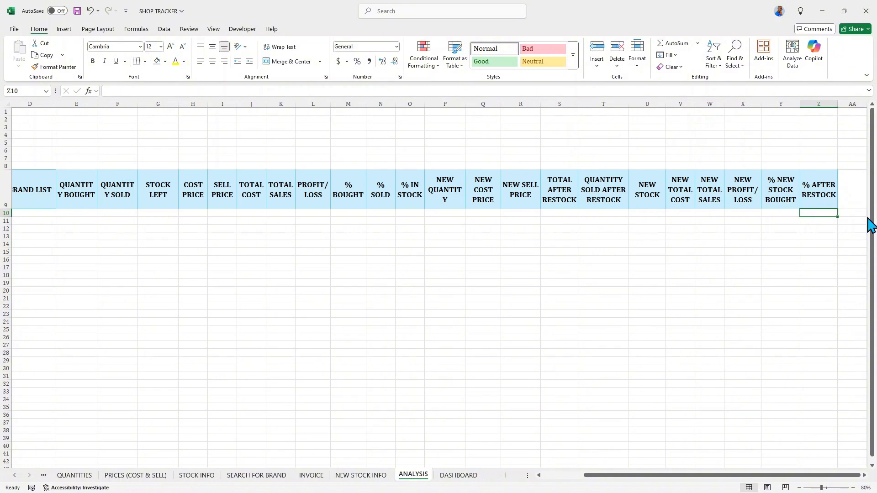
{"action": "left_click", "coordinate": [856, 197]}
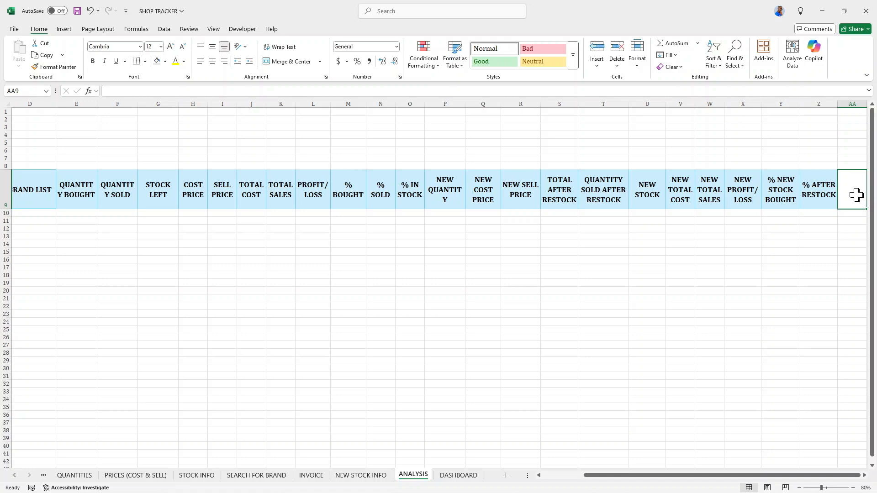
{"action": "type", "text": "% NEW STOCK SOLD"}
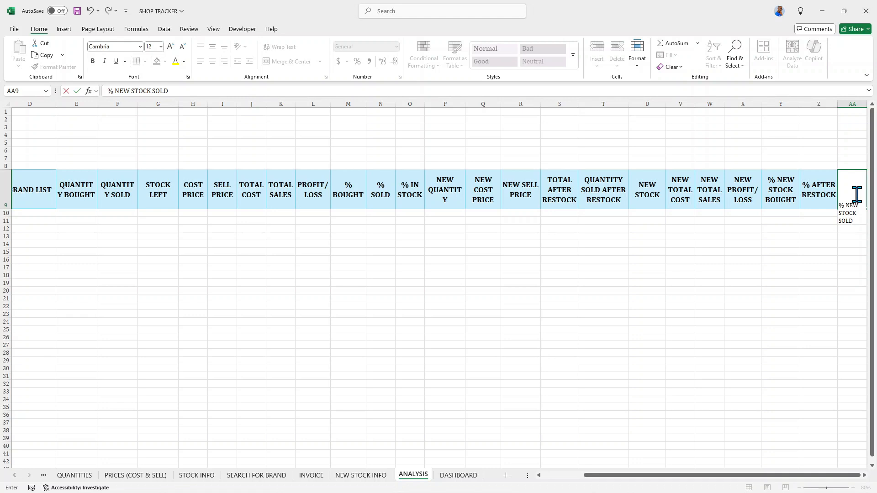
{"action": "key", "text": "Return"}
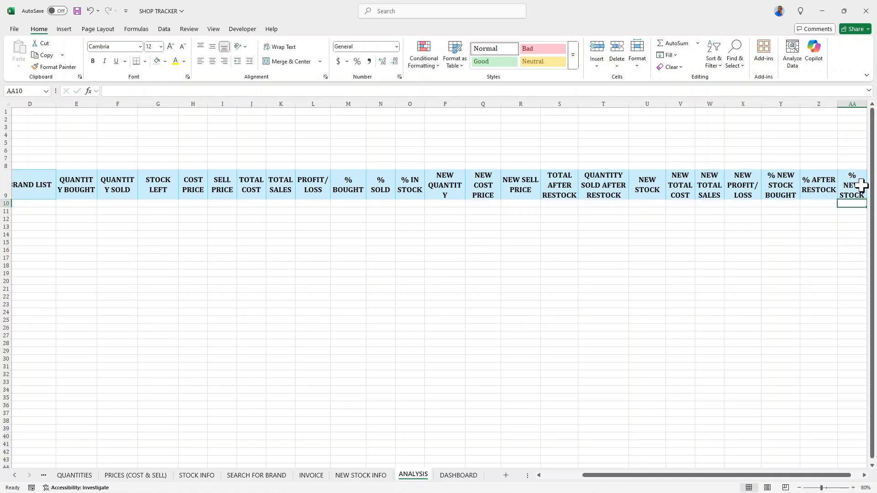
Enter a % NEW IN stock percentage header in AB9, next to the % NEW STOCK SOLD column.
{"action": "key", "text": "Right"}
{"action": "left_click", "coordinate": [849, 184]}
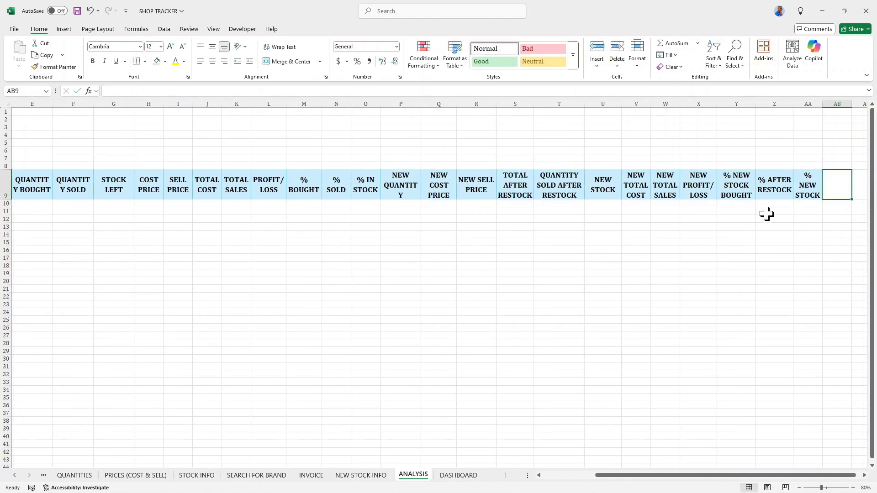
{"action": "left_click", "coordinate": [806, 181]}
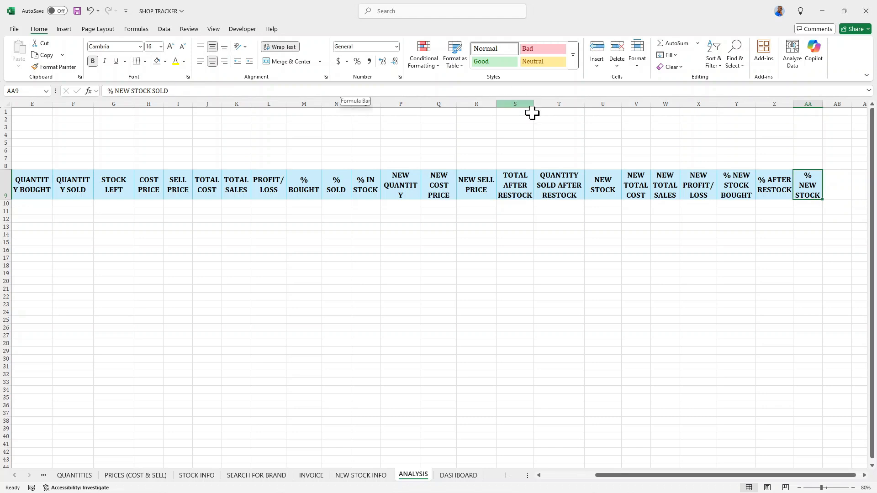
{"action": "left_click", "coordinate": [838, 178]}
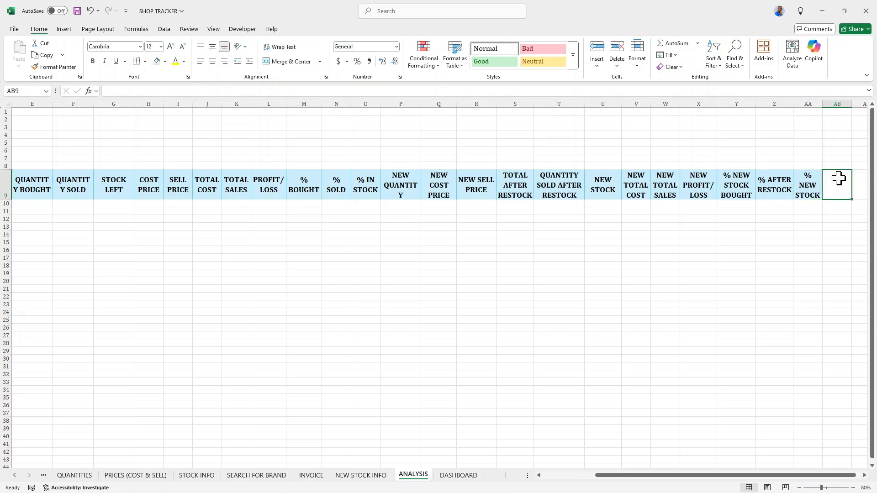
{"action": "left_click", "coordinate": [804, 187]}
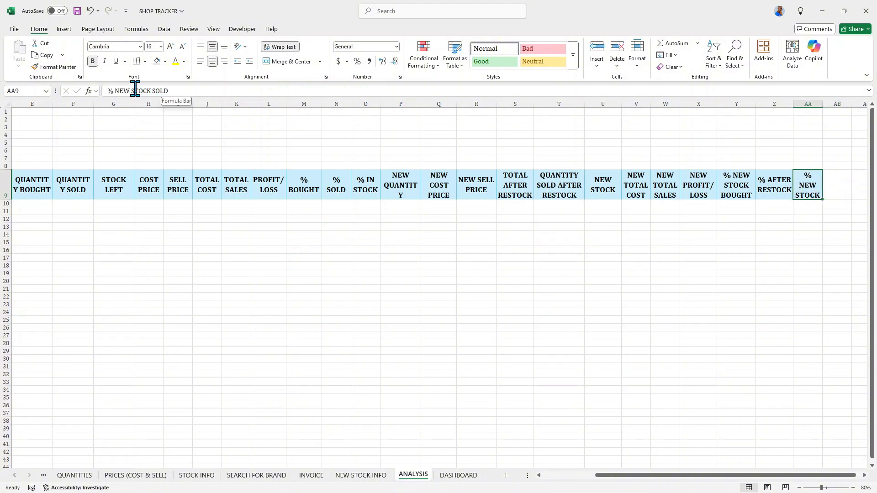
{"action": "left_click", "coordinate": [836, 184]}
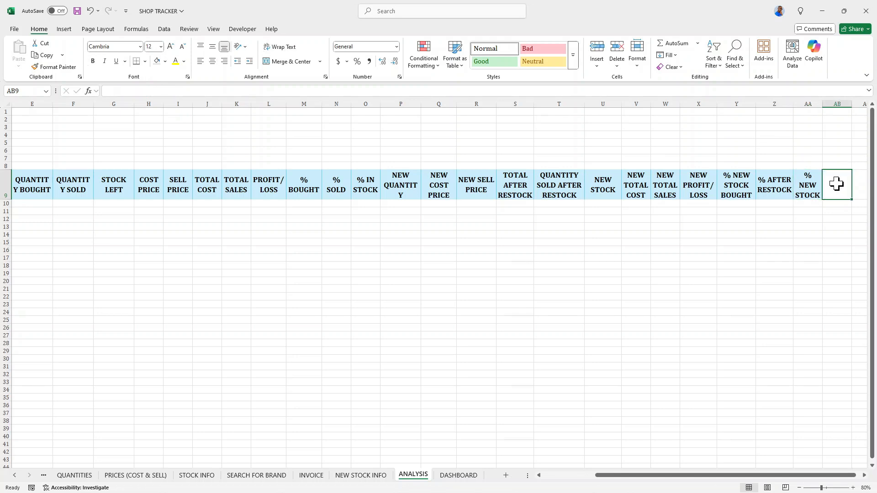
{"action": "type", "text": "% NEW IN ST"}
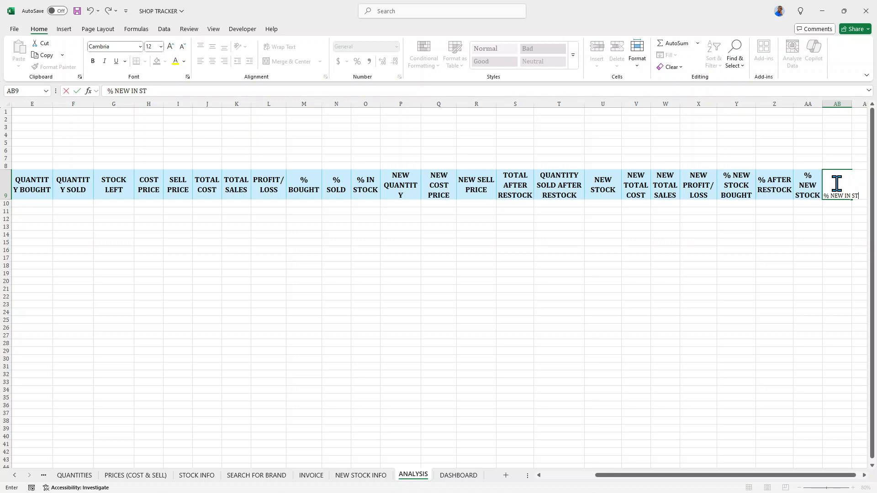
{"action": "type", "text": "K"}
{"action": "key", "text": "Return"}
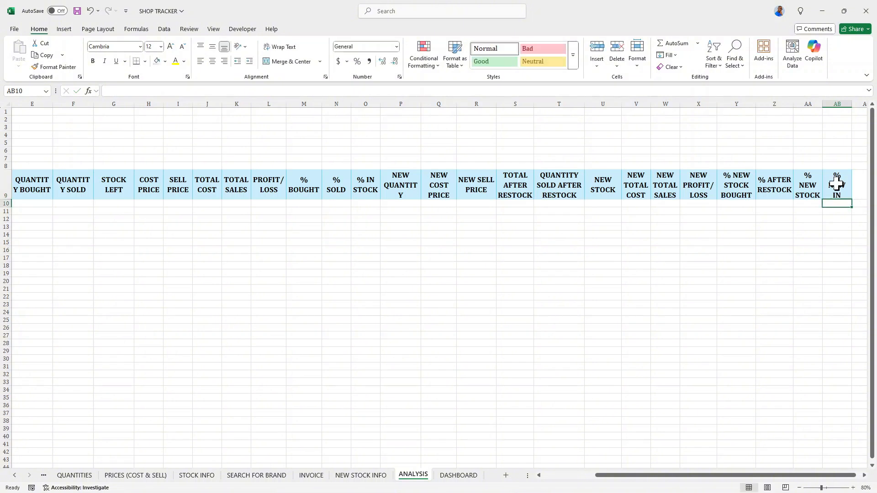
Widen column P so the NEW QUANTITY header fits on one line.
{"action": "left_click", "coordinate": [860, 185]}
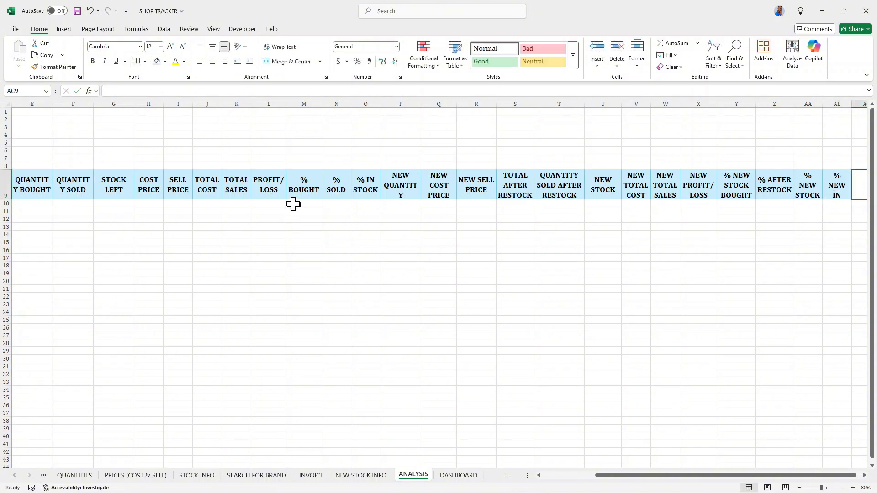
{"action": "left_click_drag", "start_coordinate": [420, 103], "coordinate": [429, 104]}
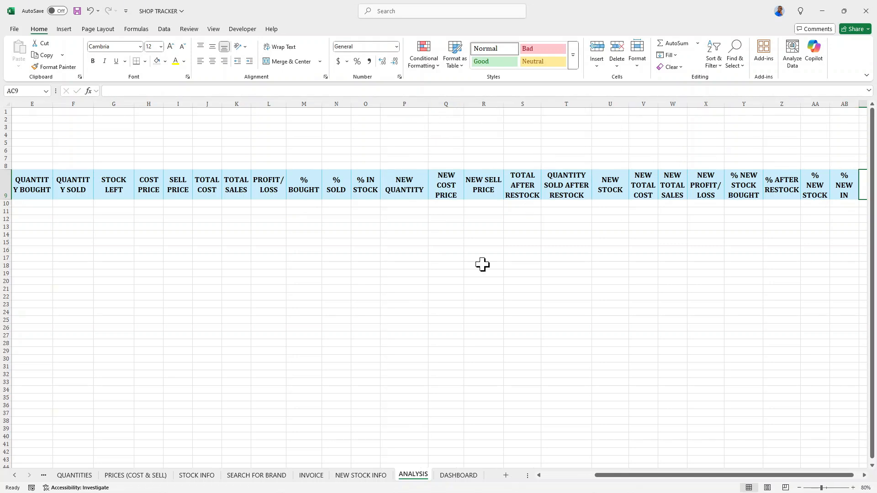
Enter GENERAL SALES as the header in AC9 and widen column AC to fit it.
{"action": "left_click_drag", "start_coordinate": [672, 476], "coordinate": [691, 478]}
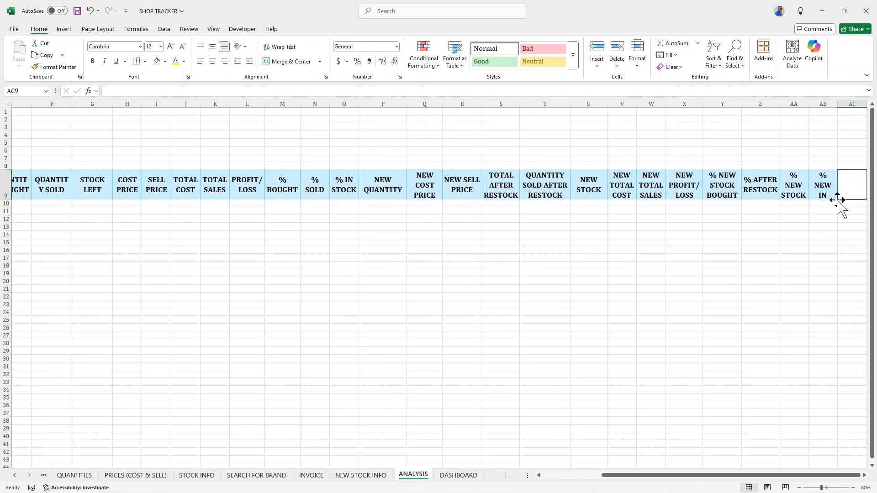
{"action": "type", "text": "G"}
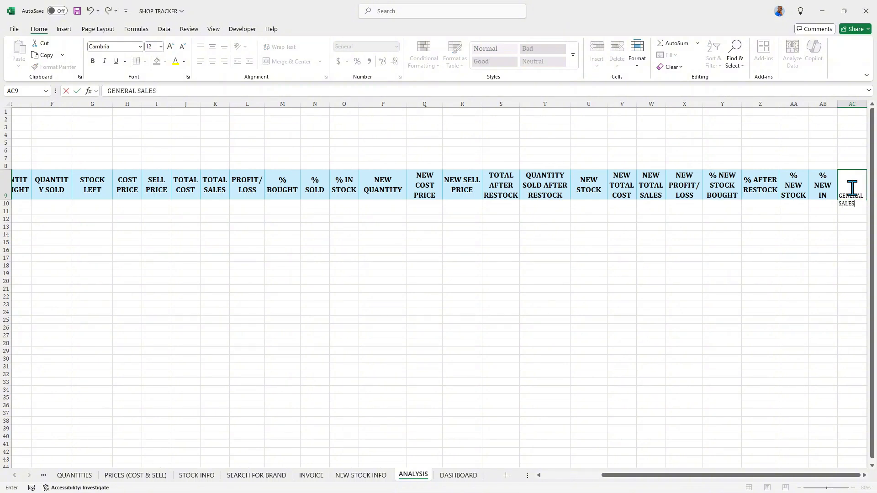
{"action": "type", "text": "ENERAL SALES"}
{"action": "key", "text": "Return"}
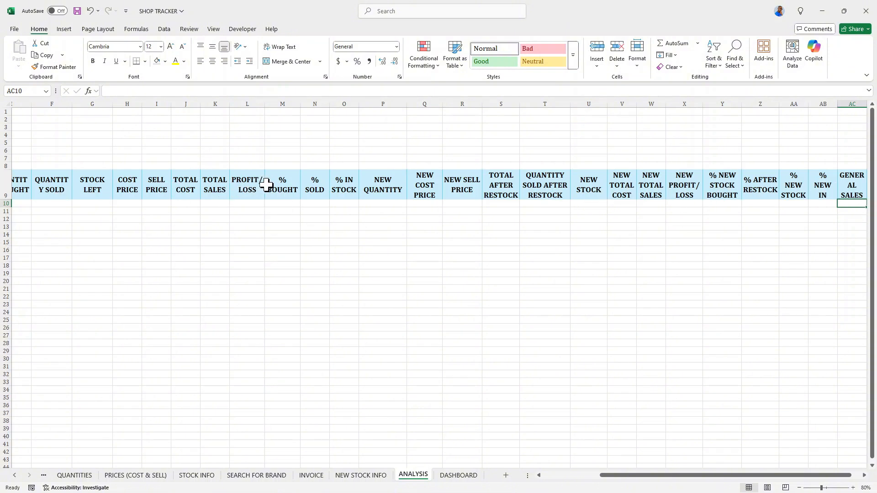
{"action": "left_click_drag", "start_coordinate": [628, 475], "coordinate": [531, 411]}
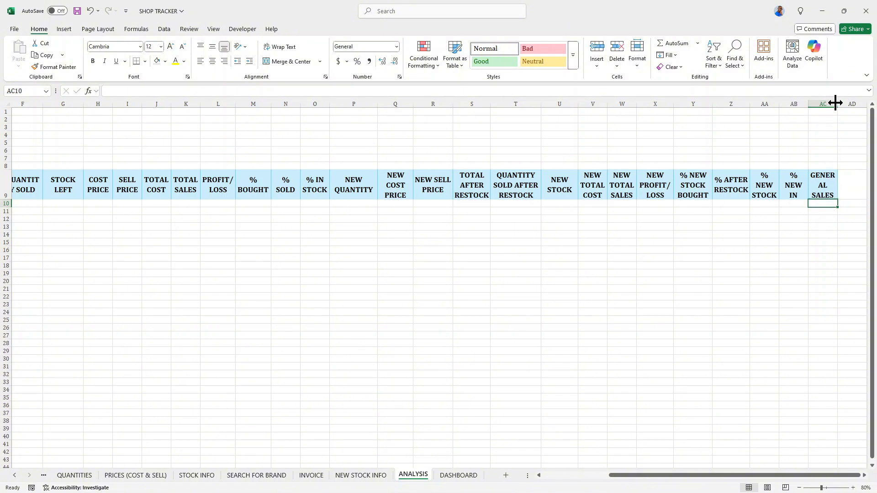
{"action": "left_click_drag", "start_coordinate": [837, 105], "coordinate": [844, 106]}
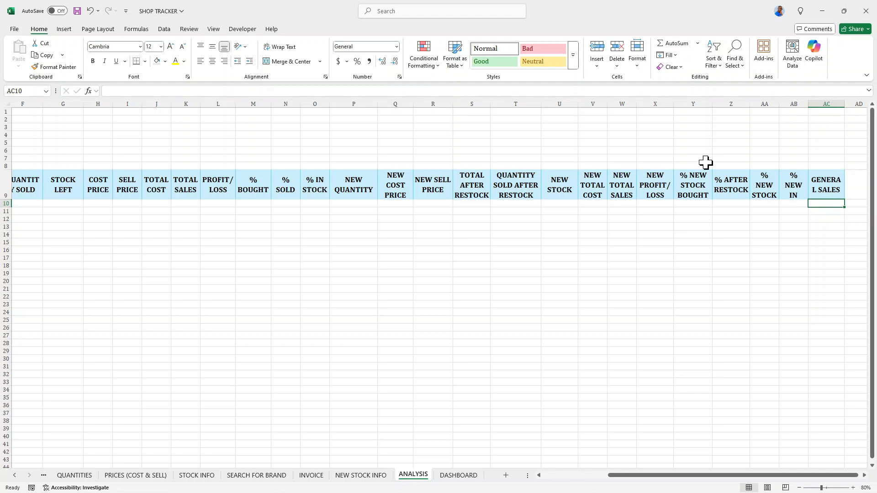
Fill the STOCK LEFT and NEW STOCK header cells with red.
{"action": "left_click_drag", "start_coordinate": [677, 481], "coordinate": [624, 483]}
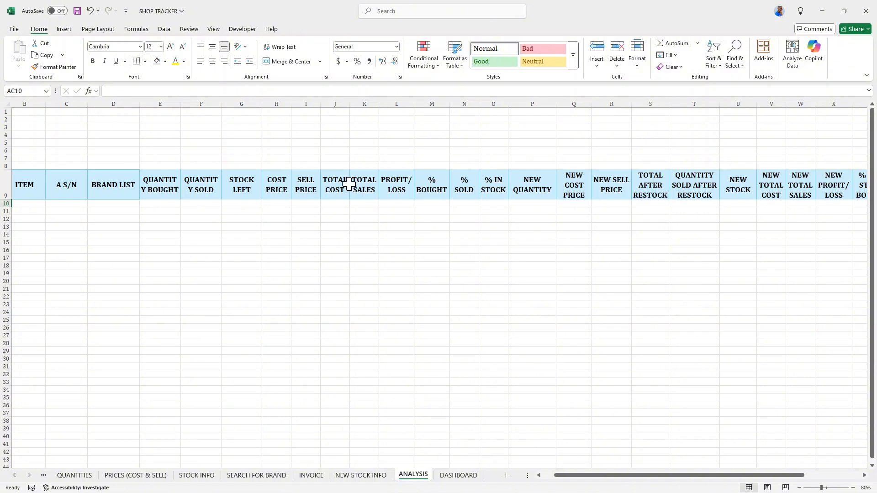
{"action": "left_click", "coordinate": [245, 179]}
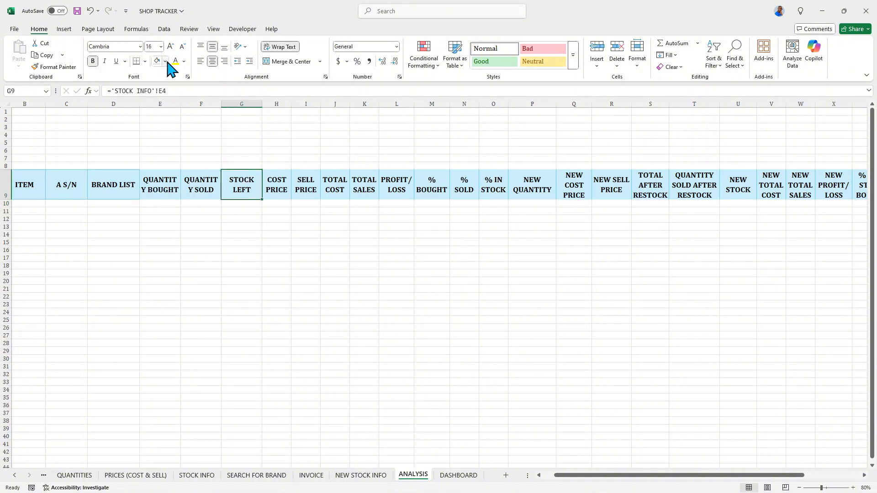
{"action": "left_click", "coordinate": [165, 61]}
{"action": "left_click", "coordinate": [171, 199]}
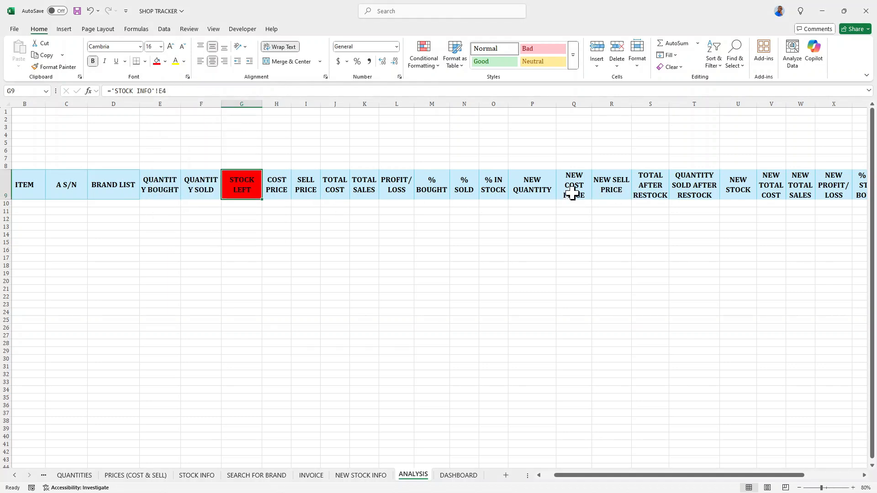
{"action": "left_click", "coordinate": [746, 186]}
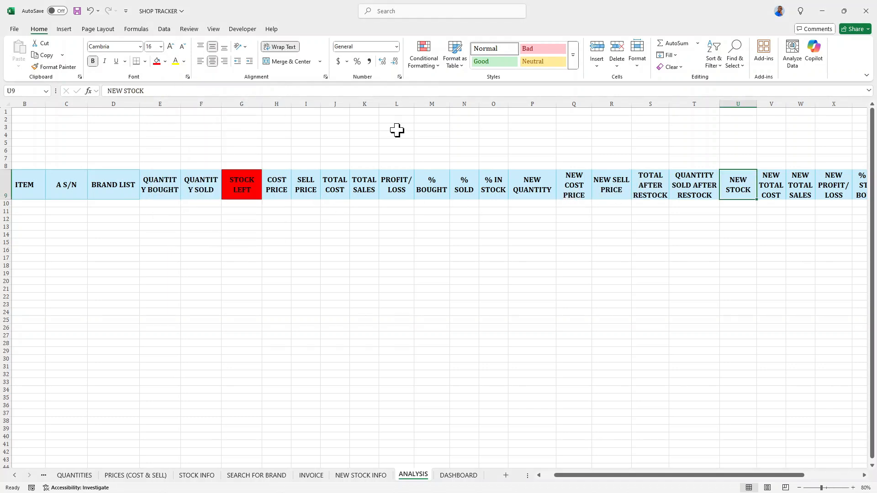
{"action": "left_click", "coordinate": [157, 63]}
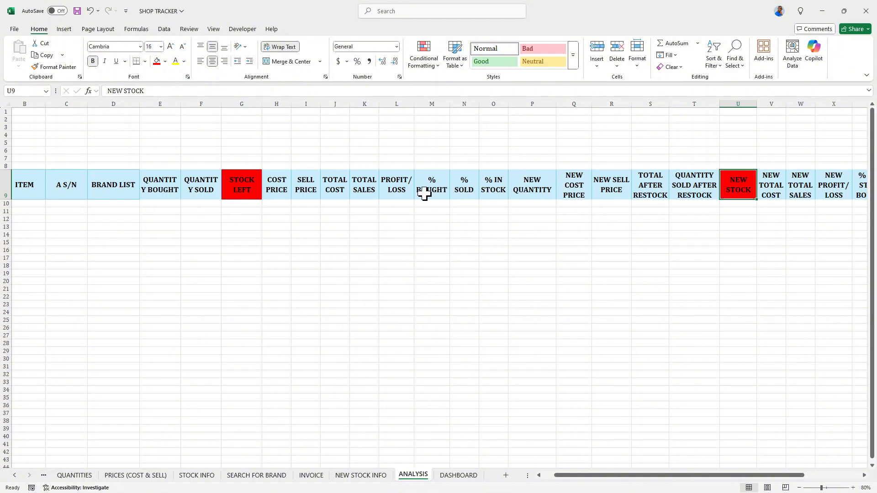
Fill the % NEW STOCK BOUGHT through % NEW IN header cells (Y9:AB9) with light purple.
{"action": "left_click", "coordinate": [523, 186]}
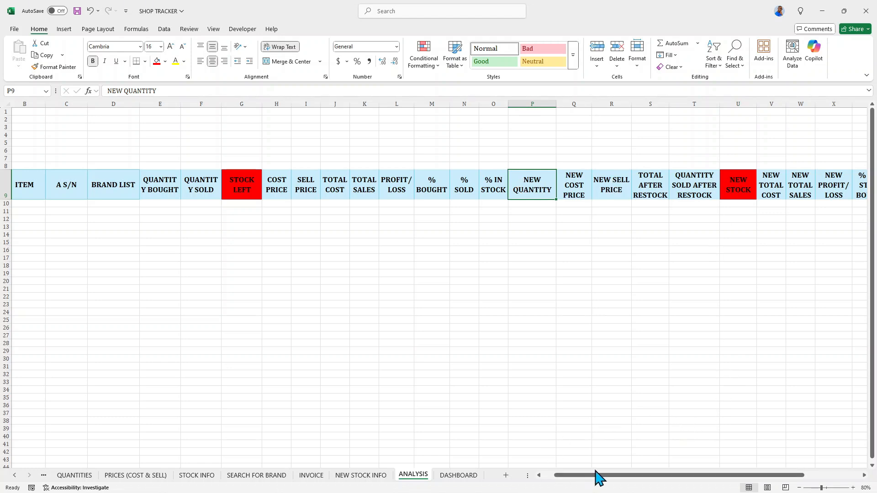
{"action": "left_click_drag", "start_coordinate": [597, 475], "coordinate": [673, 475]}
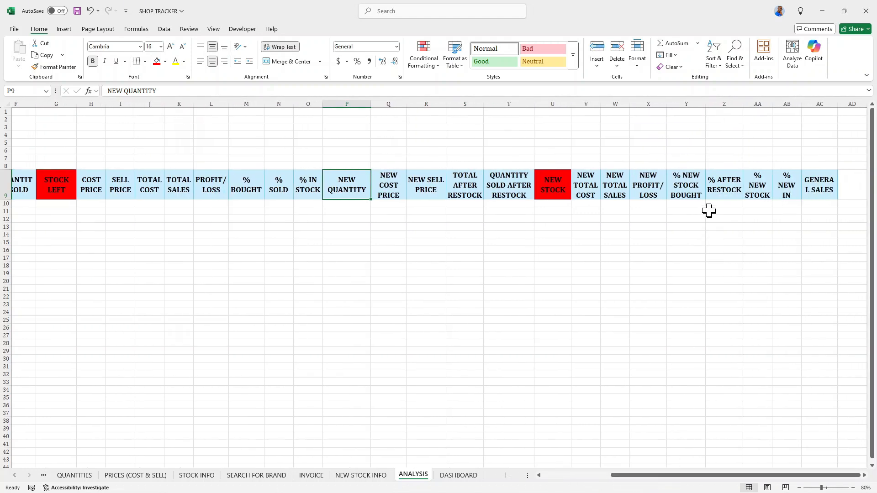
{"action": "left_click_drag", "start_coordinate": [680, 182], "coordinate": [776, 179]}
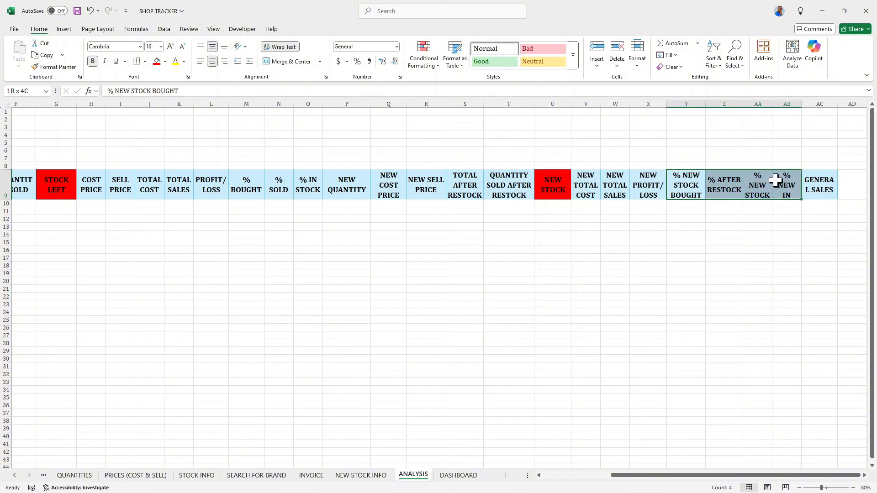
{"action": "left_click", "coordinate": [165, 61]}
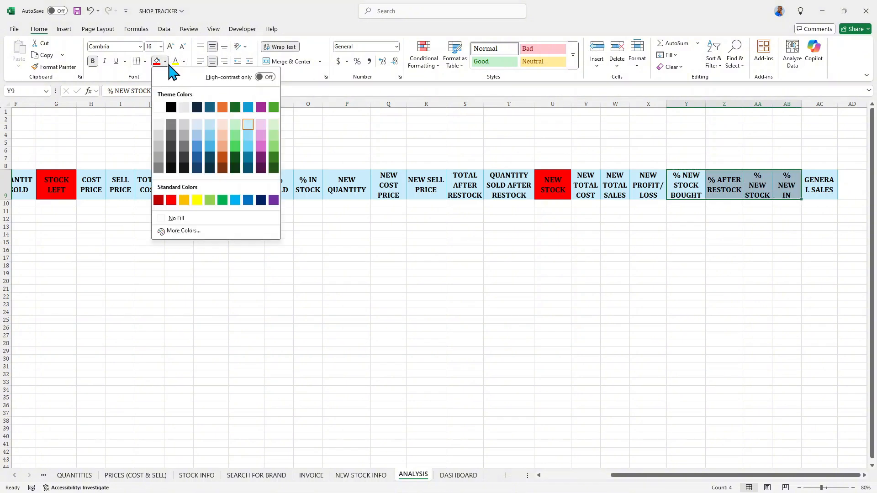
{"action": "left_click", "coordinate": [261, 137]}
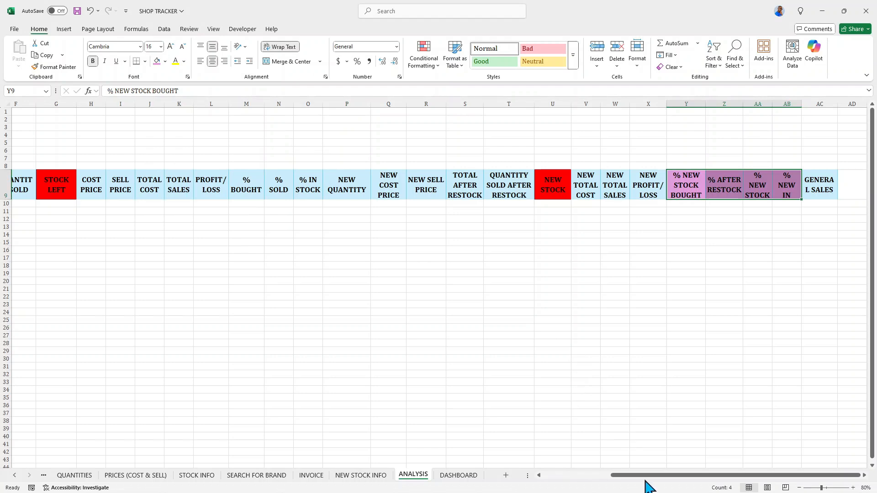
Fill the % BOUGHT, % SOLD and % IN STOCK header cells with the same light purple.
{"action": "left_click_drag", "start_coordinate": [645, 476], "coordinate": [578, 477]}
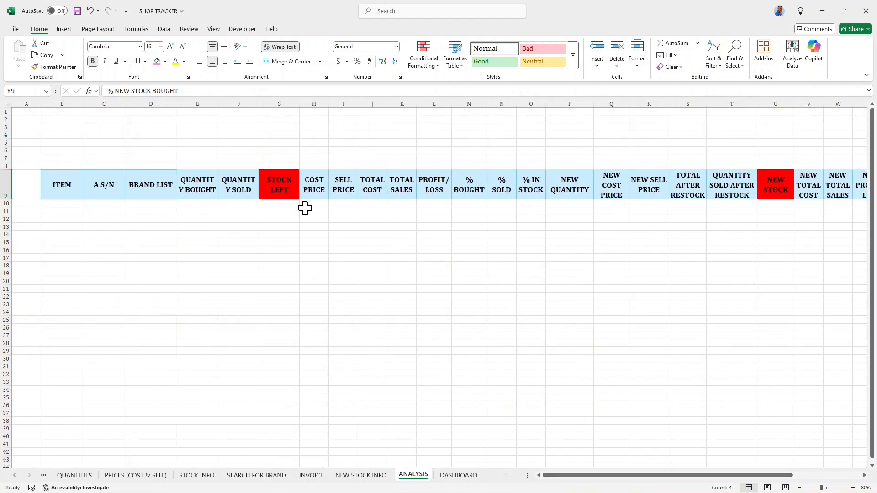
{"action": "left_click_drag", "start_coordinate": [454, 179], "coordinate": [541, 182]}
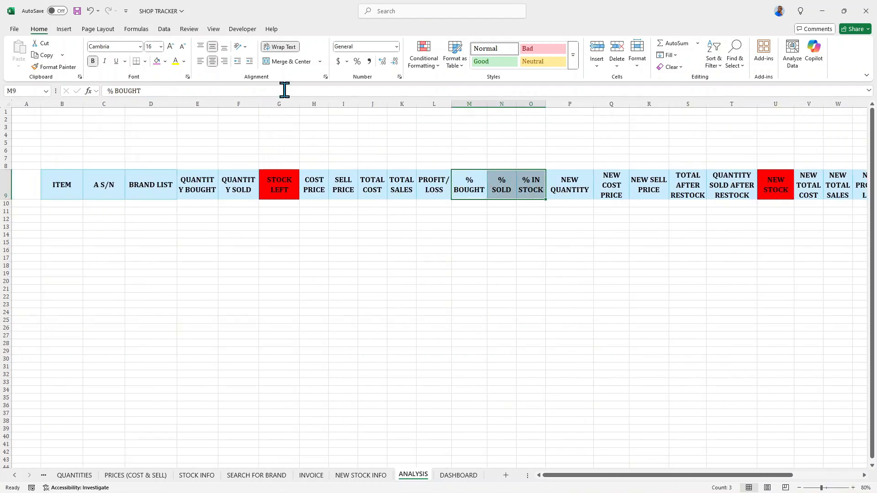
{"action": "left_click", "coordinate": [156, 61]}
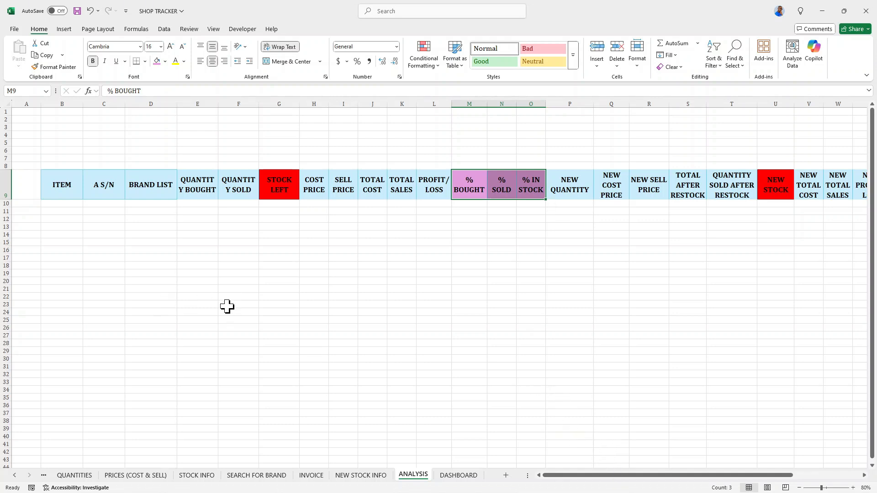
Fill the header cells from ITEM to QUANTITY SOLD and from COST PRICE to PROFIT/LOSS with light gray.
{"action": "left_click_drag", "start_coordinate": [49, 182], "coordinate": [245, 190]}
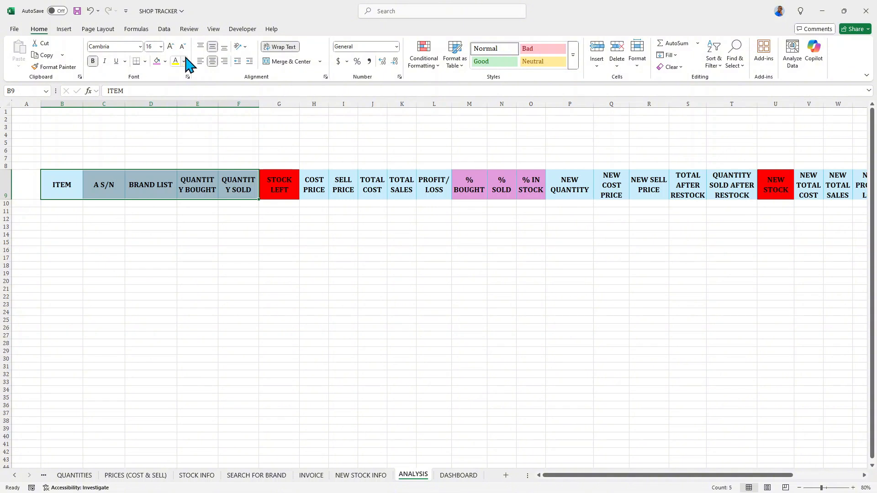
{"action": "left_click", "coordinate": [165, 61]}
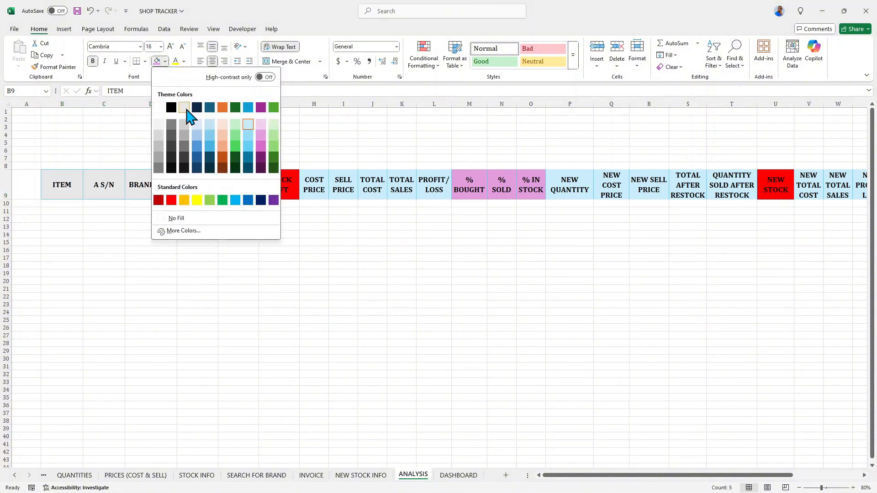
{"action": "left_click", "coordinate": [185, 109]}
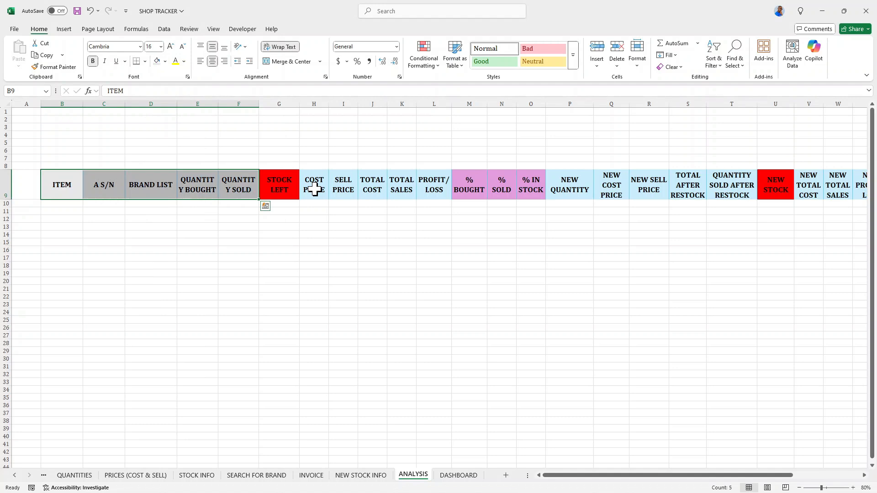
{"action": "left_click_drag", "start_coordinate": [316, 189], "coordinate": [431, 188]}
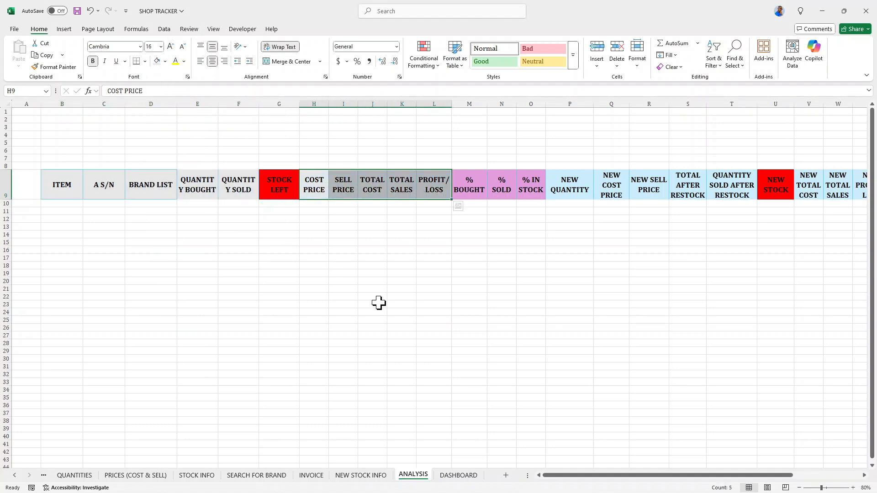
{"action": "left_click_drag", "start_coordinate": [590, 477], "coordinate": [638, 475]}
Fill the PROFIT/LOSS and NEW PROFIT/LOSS header cells with green.
{"action": "left_click", "coordinate": [278, 182]}
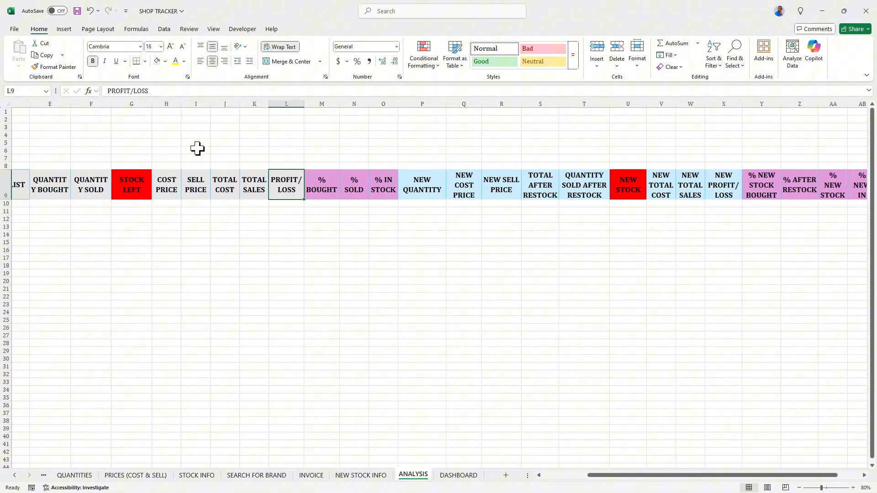
{"action": "left_click", "coordinate": [165, 63]}
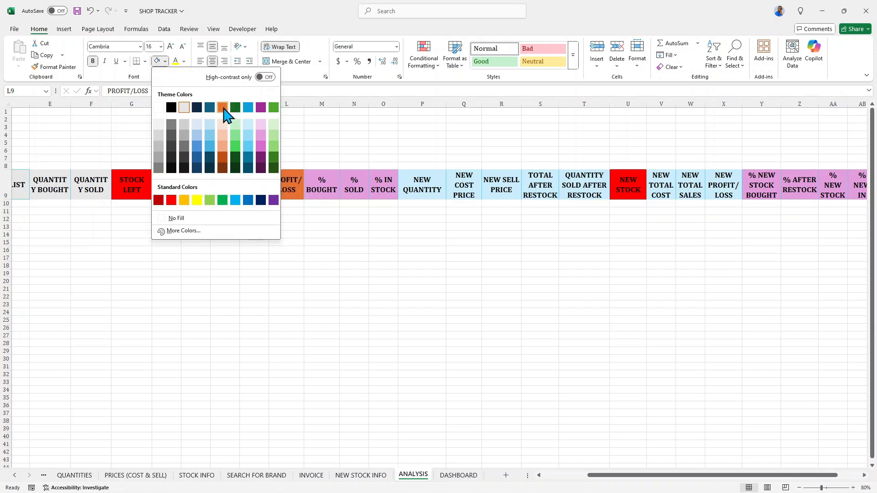
{"action": "left_click", "coordinate": [273, 108]}
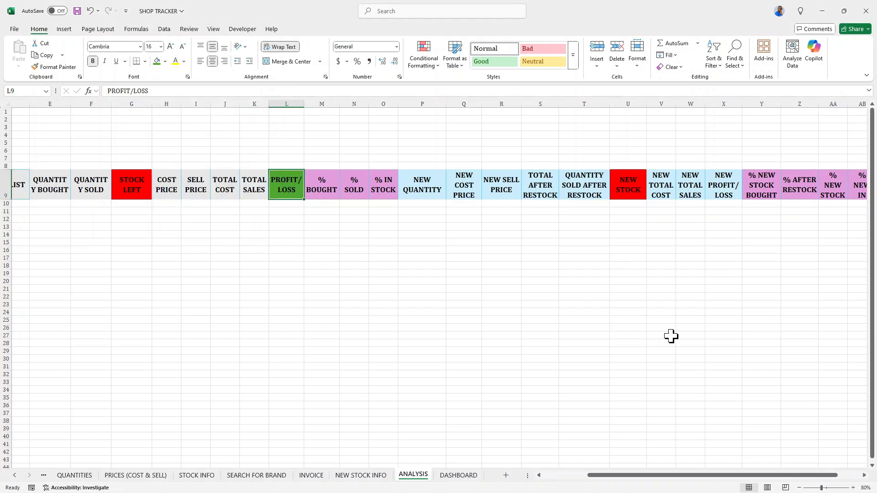
{"action": "left_click_drag", "start_coordinate": [665, 476], "coordinate": [751, 476]}
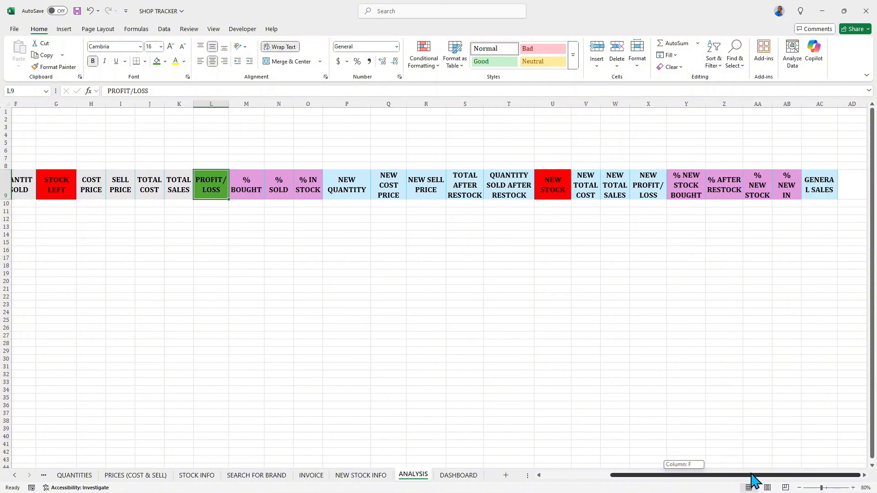
{"action": "left_click", "coordinate": [648, 187]}
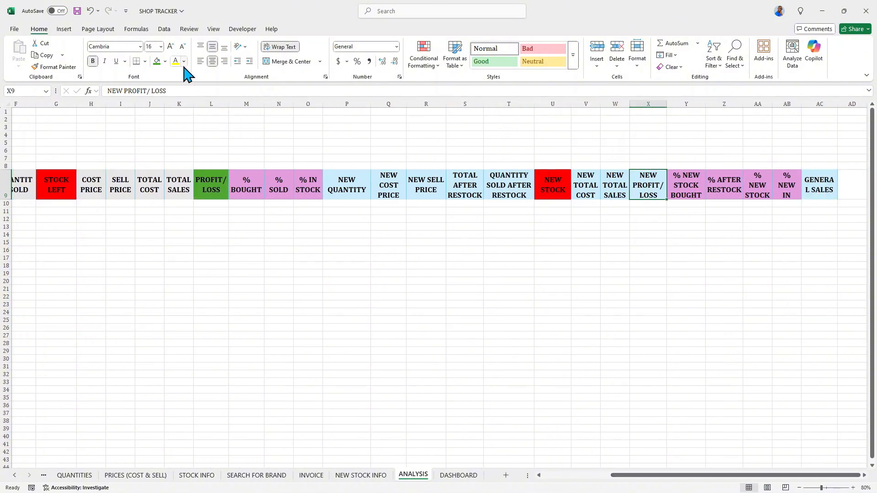
{"action": "left_click", "coordinate": [158, 62]}
{"action": "left_click", "coordinate": [284, 227]}
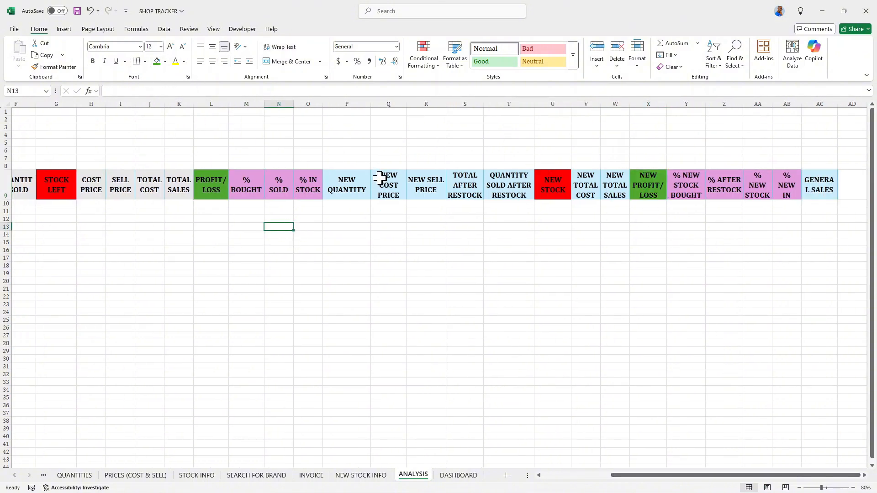
Fill the TOTAL SALES and NEW TOTAL SALES header cells with yellow.
{"action": "left_click", "coordinate": [177, 186]}
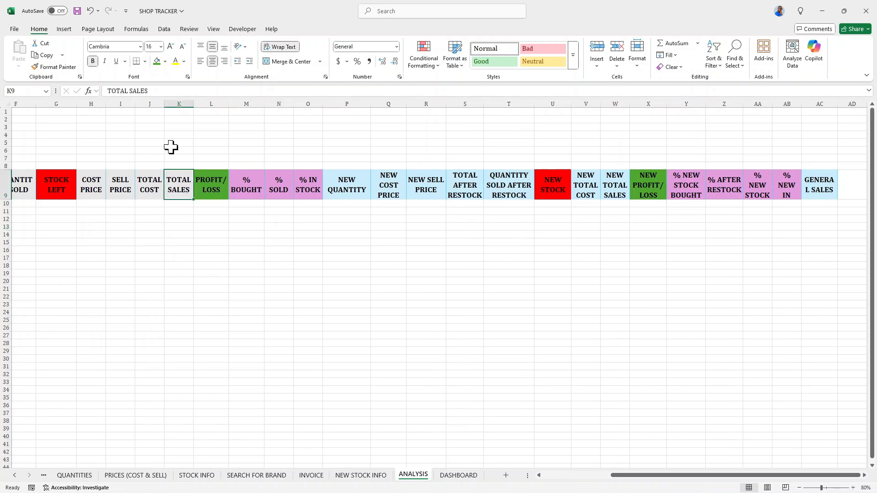
{"action": "left_click", "coordinate": [165, 61]}
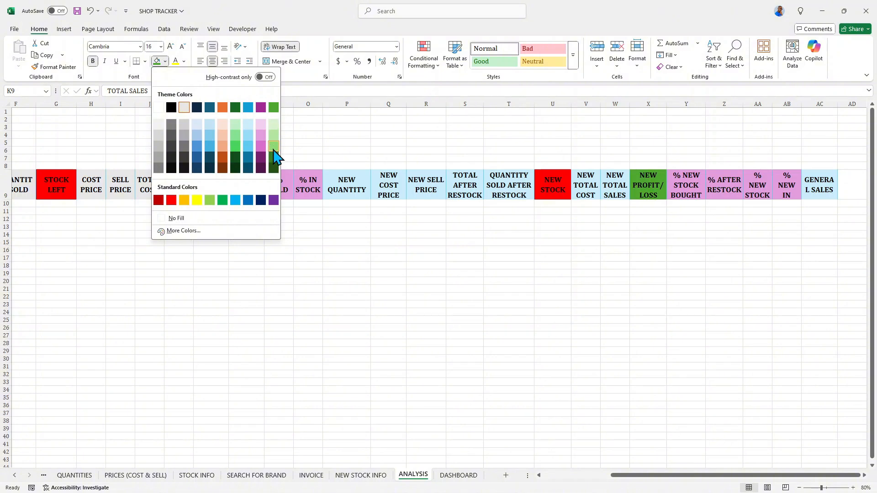
{"action": "left_click", "coordinate": [196, 200]}
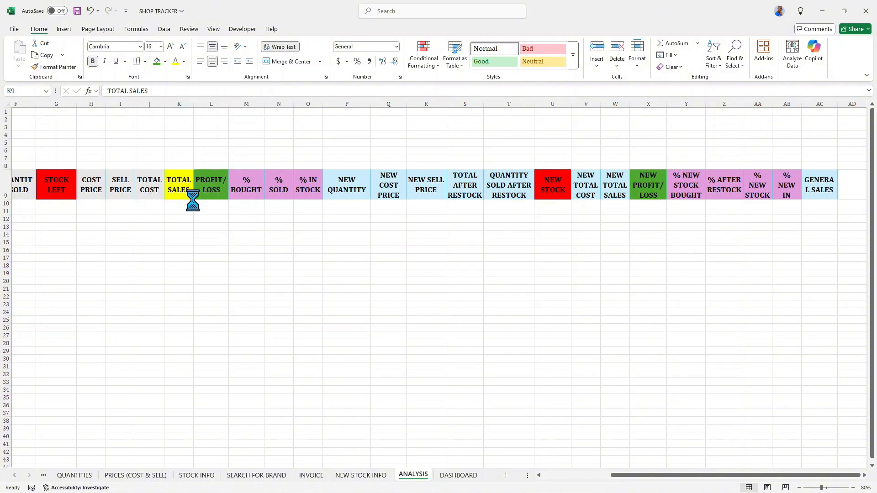
{"action": "left_click", "coordinate": [615, 191]}
{"action": "left_click", "coordinate": [157, 61]}
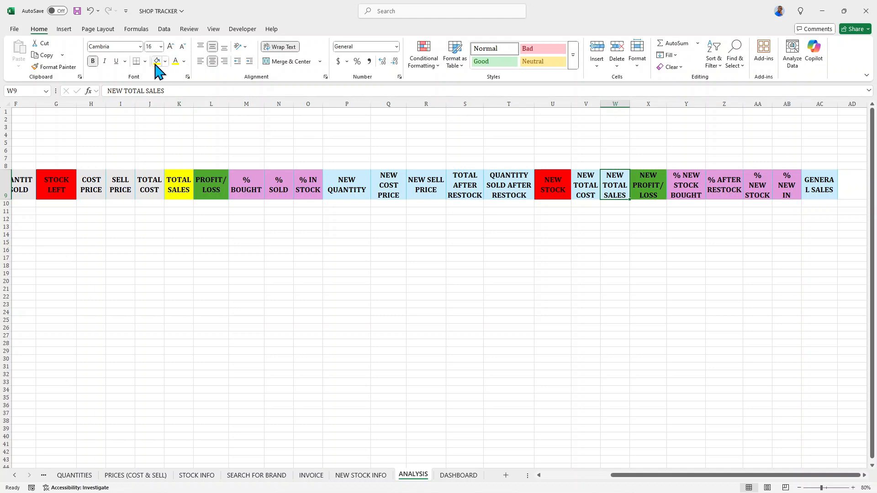
Fill the GENERAL SALES header yellow and widen column AC slightly.
{"action": "left_click", "coordinate": [821, 185]}
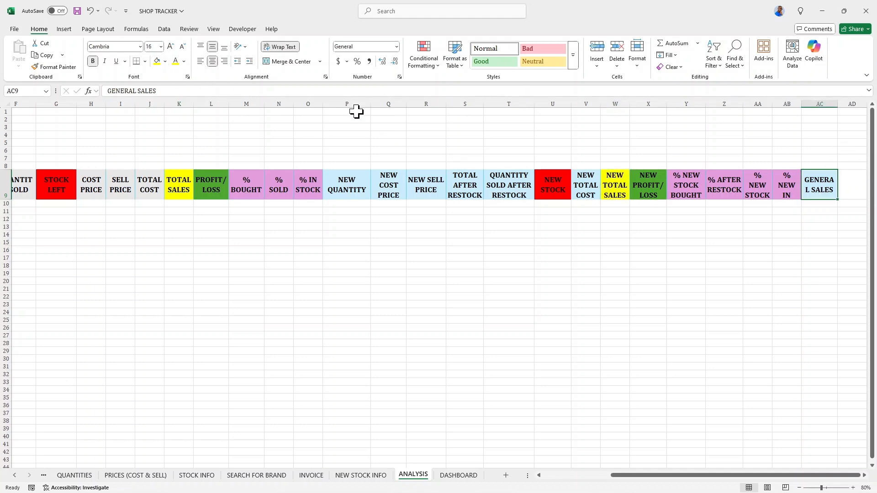
{"action": "left_click", "coordinate": [157, 62]}
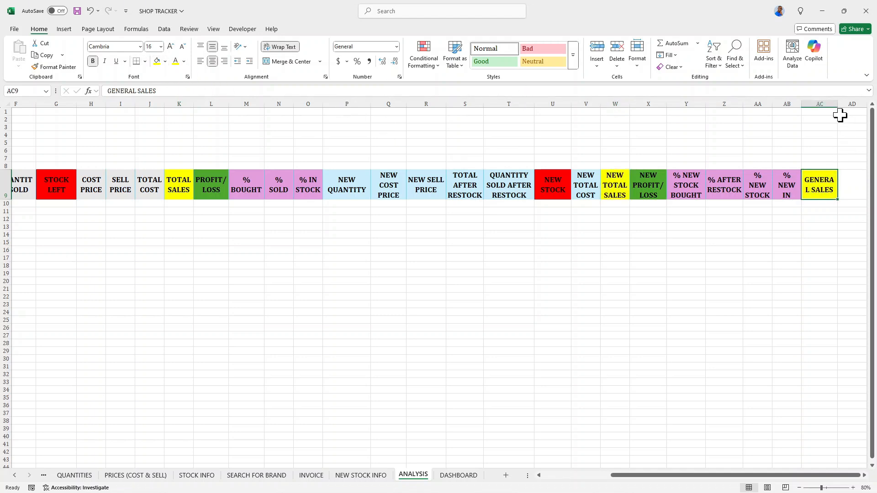
{"action": "left_click_drag", "start_coordinate": [837, 107], "coordinate": [845, 107]}
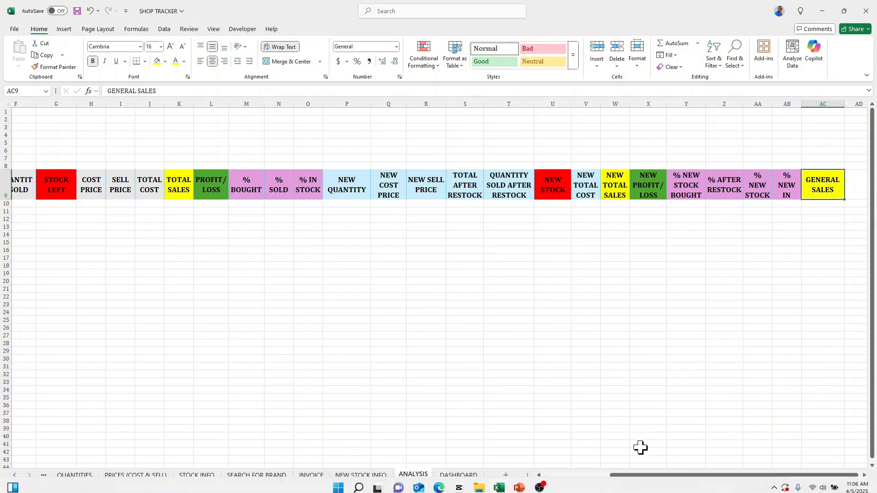
Enter the formula =BRANDS in B10 to bring in the item, serial number and brand list.
{"action": "left_click_drag", "start_coordinate": [639, 475], "coordinate": [568, 482]}
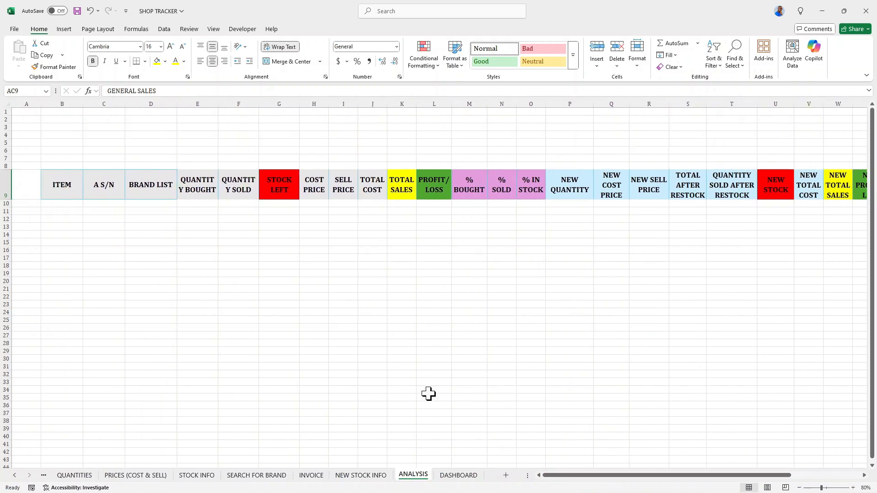
{"action": "left_click", "coordinate": [57, 205]}
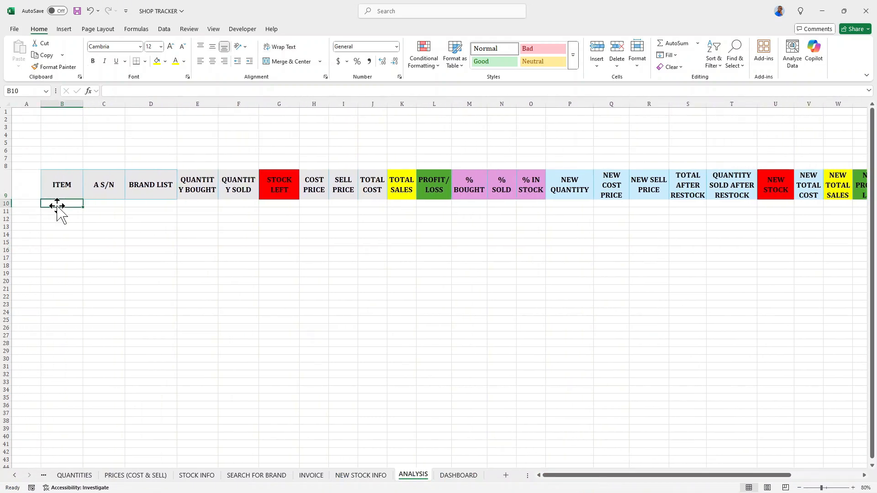
{"action": "type", "text": "="}
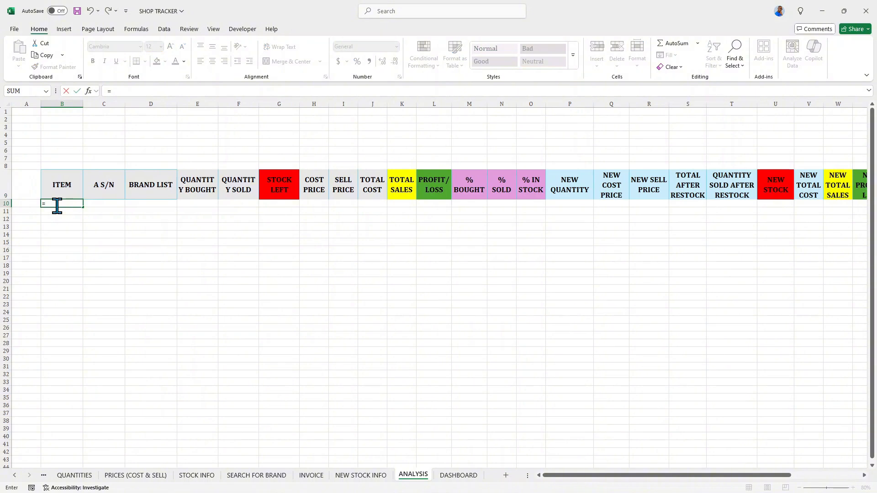
{"action": "type", "text": "BRA"}
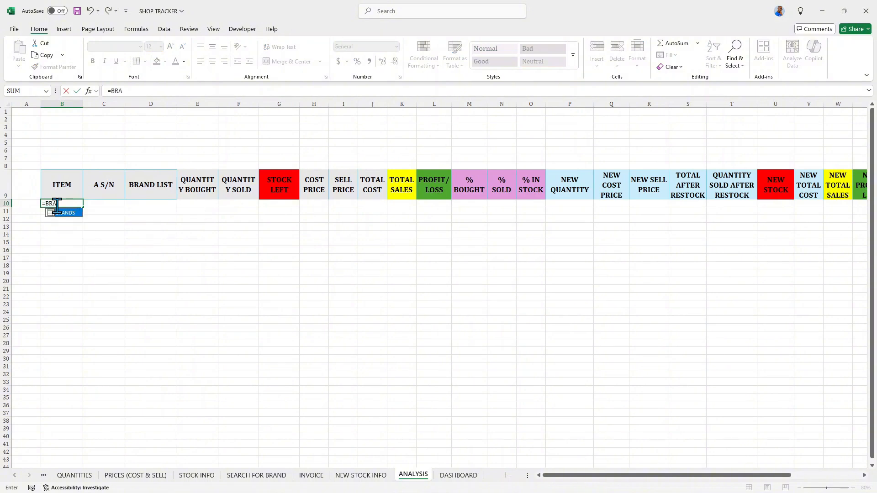
{"action": "key", "text": "Tab"}
{"action": "key", "text": "Return"}
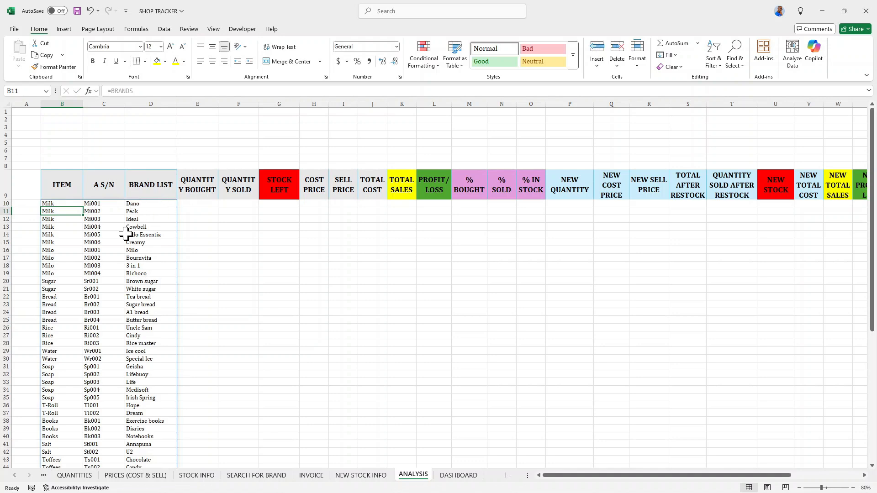
{"action": "left_click", "coordinate": [195, 203]}
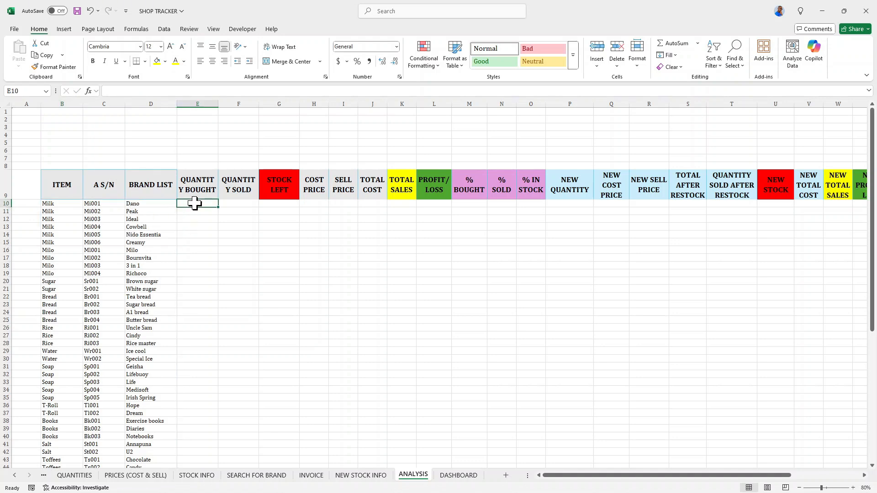
Link E10 to QUANTITIES!E5 and fill the quantity bought down the column.
{"action": "type", "text": "="}
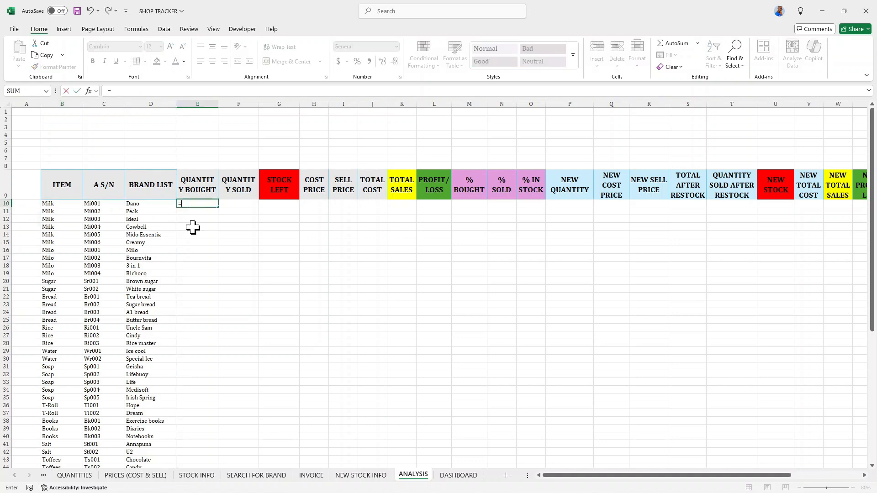
{"action": "left_click", "coordinate": [73, 475]}
{"action": "left_click", "coordinate": [263, 168]}
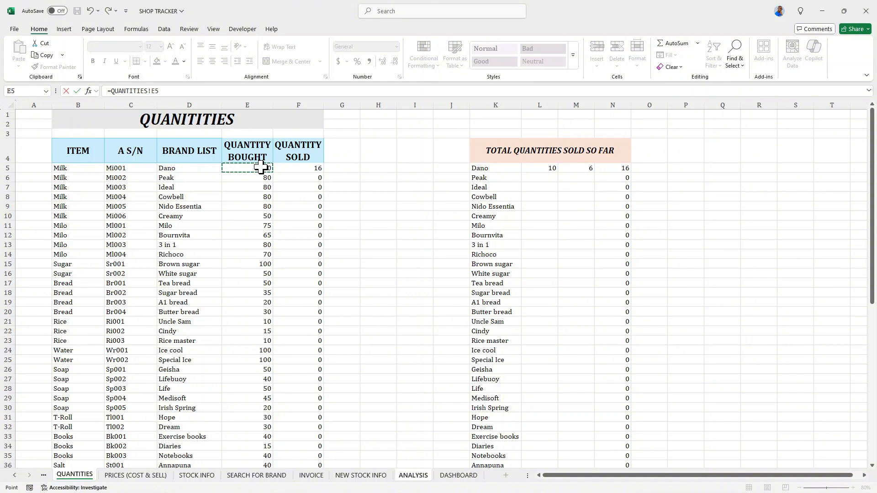
{"action": "key", "text": "Return"}
{"action": "left_click", "coordinate": [213, 204]}
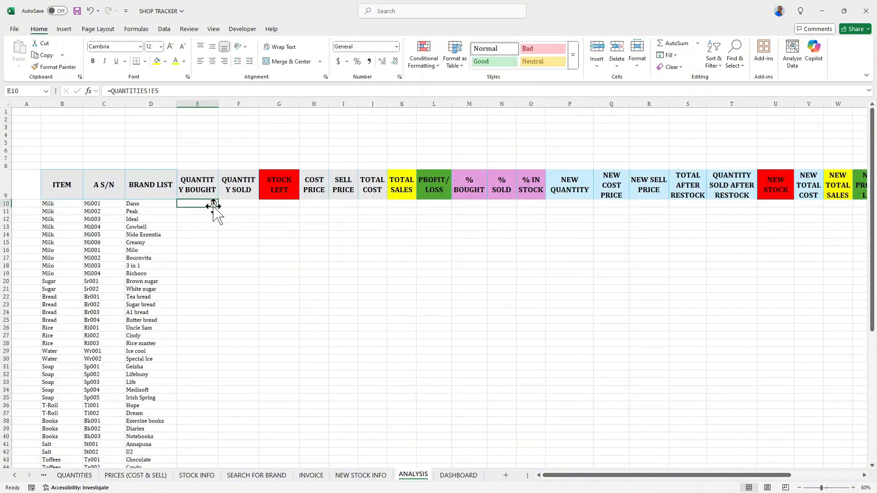
{"action": "double_click", "coordinate": [219, 211]}
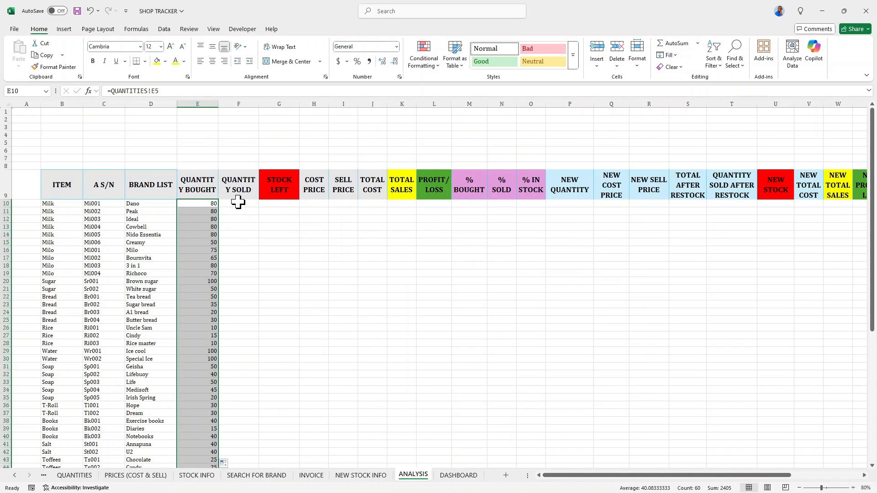
Link F10 to QUANTITIES!F5 and fill the quantity sold down the column.
{"action": "left_click", "coordinate": [238, 202]}
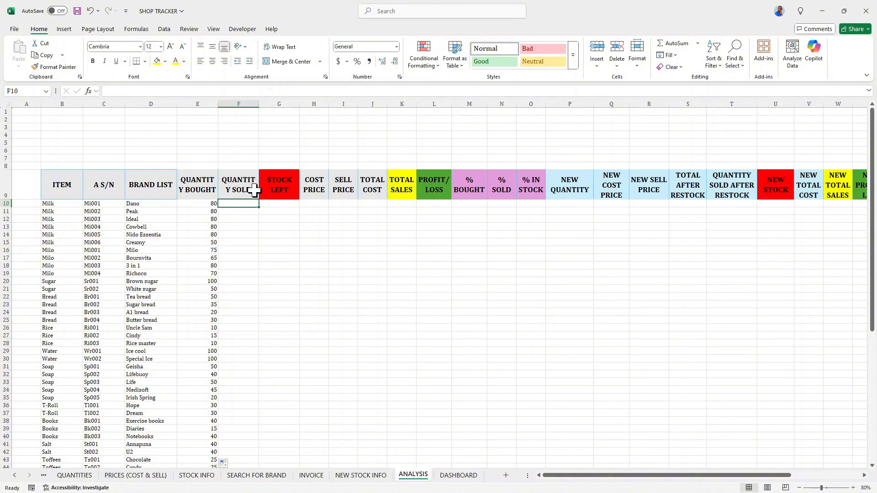
{"action": "type", "text": "="}
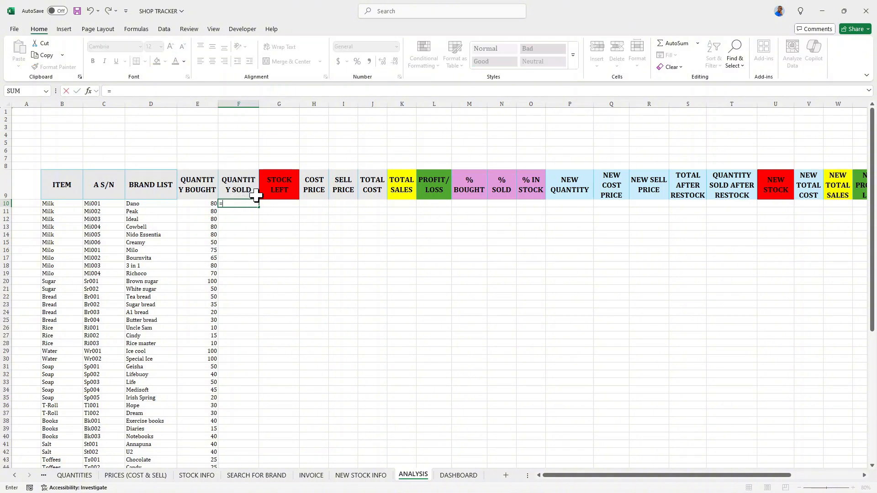
{"action": "left_click", "coordinate": [83, 477]}
{"action": "left_click", "coordinate": [310, 170]}
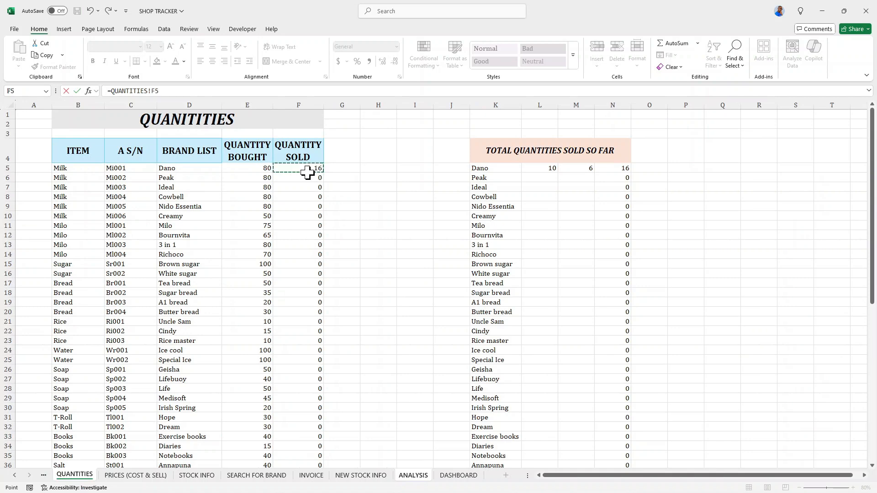
{"action": "key", "text": "Return"}
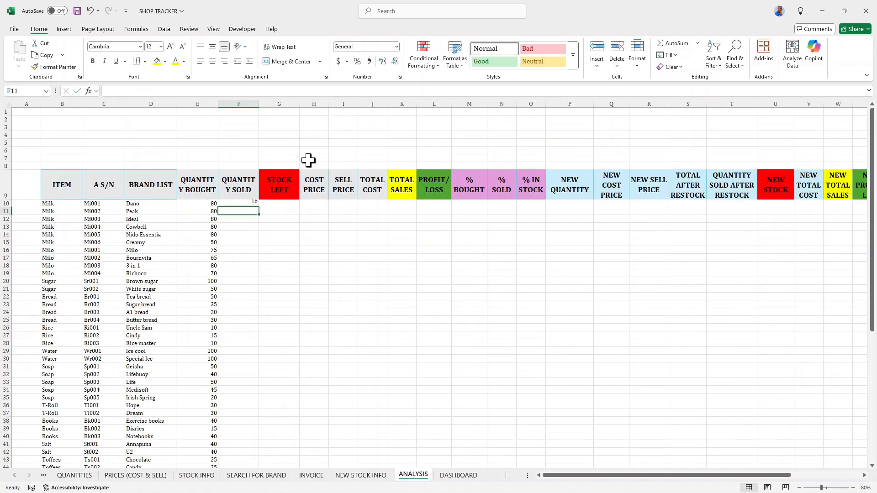
{"action": "left_click", "coordinate": [246, 205]}
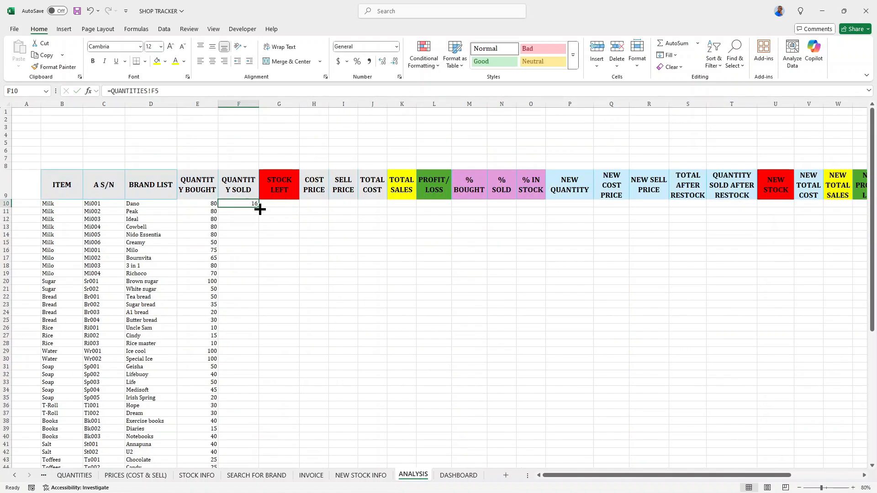
{"action": "double_click", "coordinate": [259, 207]}
Link G10 to 'STOCK INFO'!E5 and fill the stock left down the column.
{"action": "left_click", "coordinate": [273, 205]}
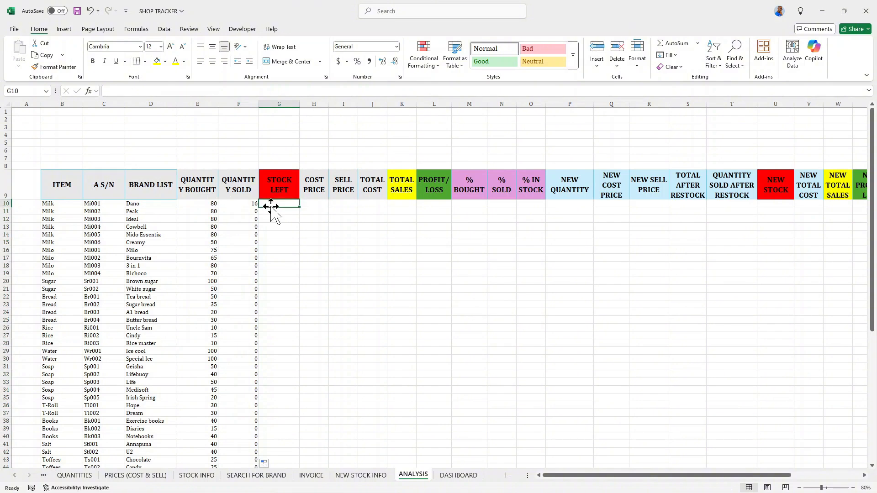
{"action": "type", "text": "="}
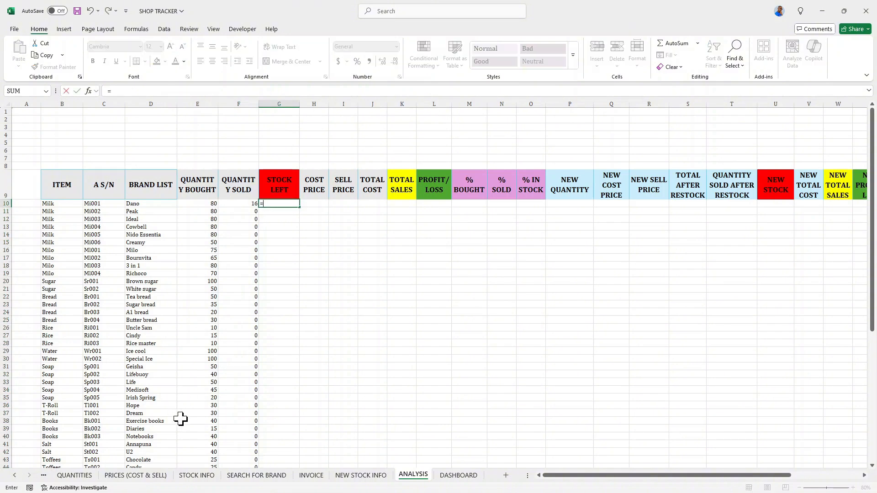
{"action": "left_click", "coordinate": [196, 475]}
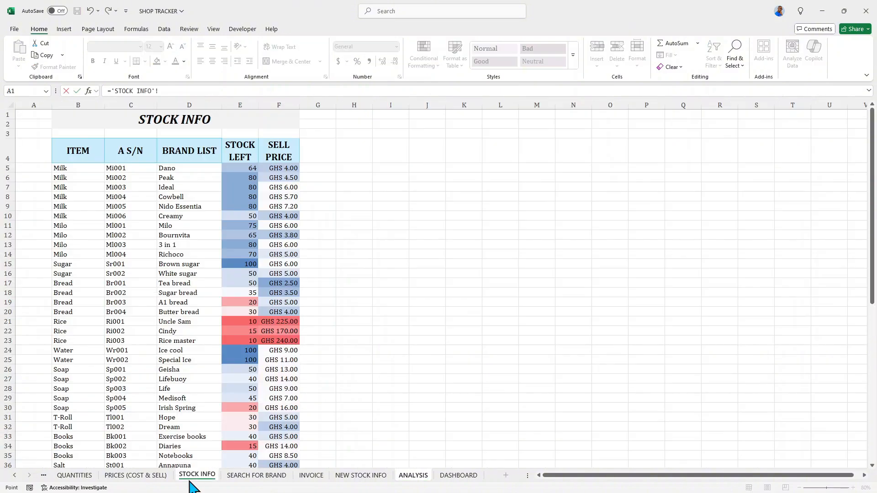
{"action": "left_click", "coordinate": [240, 168]}
{"action": "key", "text": "Return"}
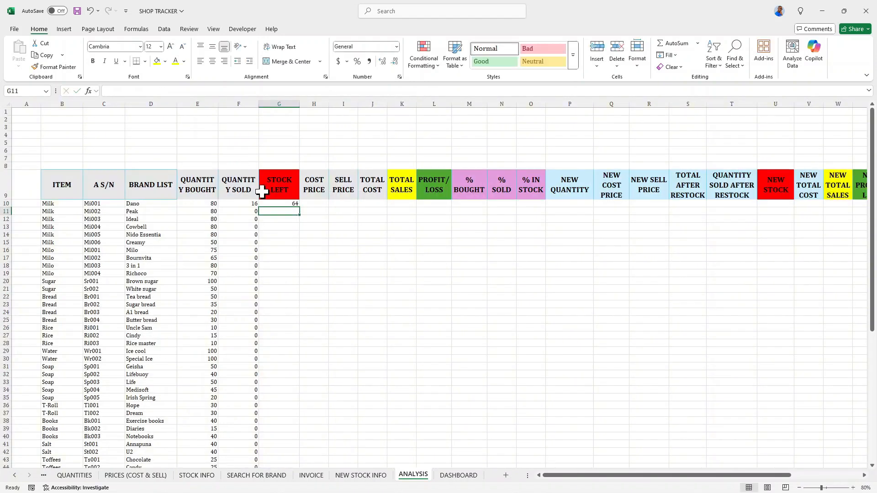
{"action": "left_click", "coordinate": [275, 204]}
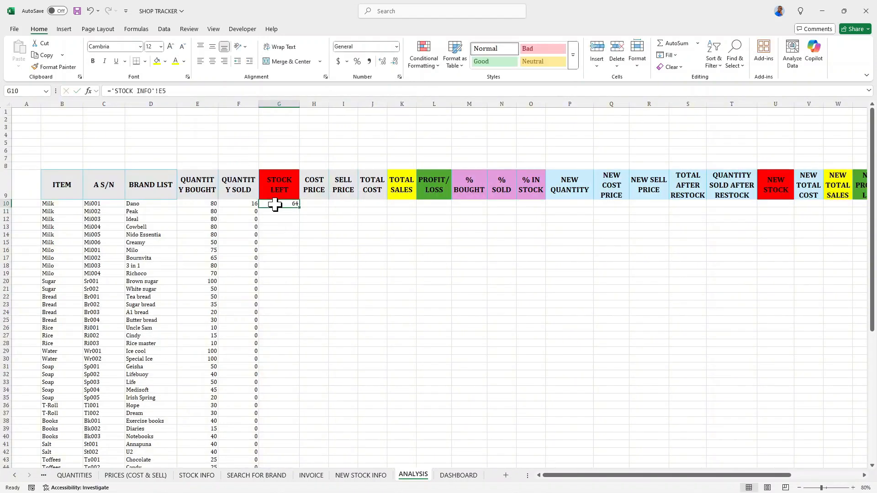
{"action": "double_click", "coordinate": [299, 207]}
Link H10 to 'PRICES (COST & SELL)'!E5, fill it across to I10 and down both price columns.
{"action": "left_click", "coordinate": [308, 202]}
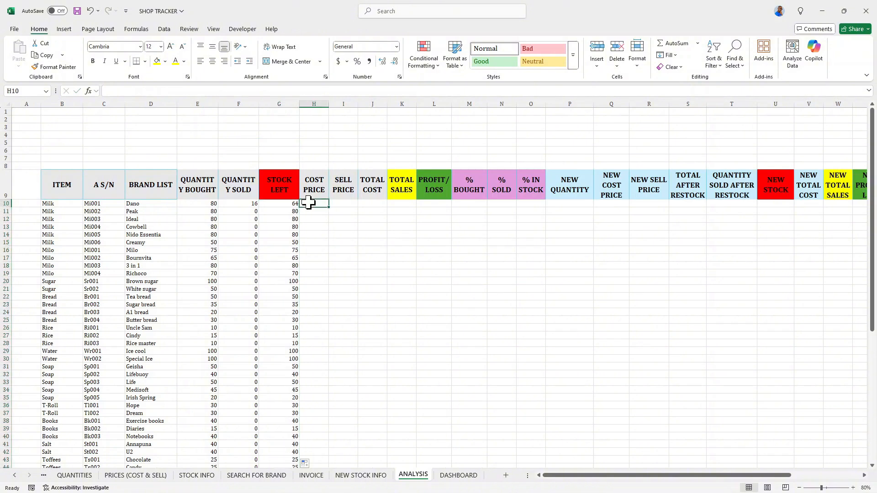
{"action": "type", "text": "="}
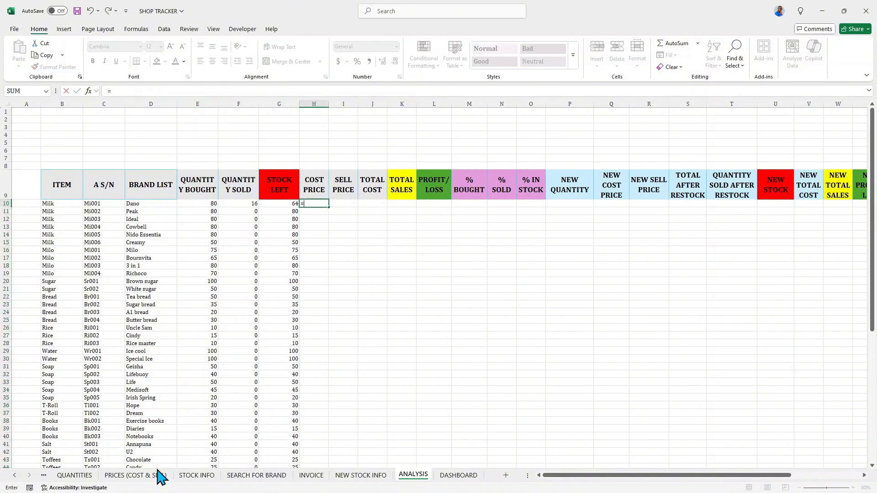
{"action": "left_click", "coordinate": [135, 475]}
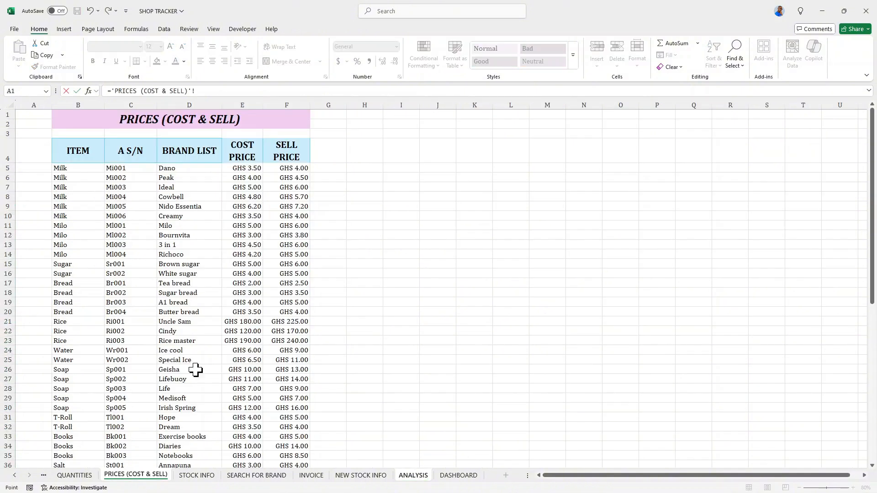
{"action": "left_click", "coordinate": [237, 170]}
{"action": "key", "text": "Return"}
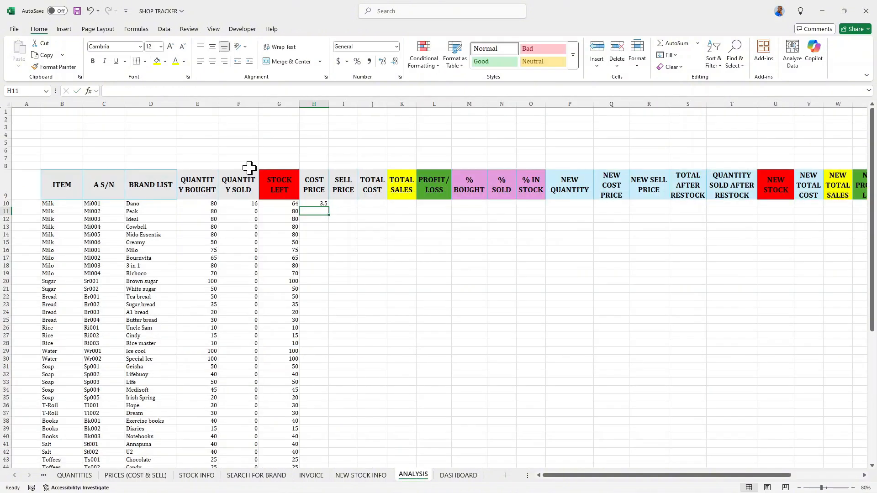
{"action": "left_click", "coordinate": [311, 204]}
{"action": "left_click_drag", "start_coordinate": [328, 207], "coordinate": [359, 209]}
{"action": "double_click", "coordinate": [358, 208]}
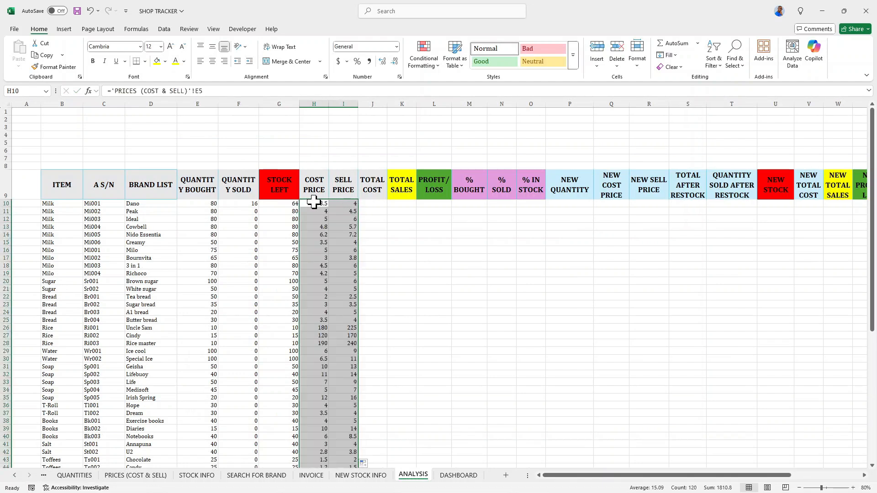
Format the cost and sell price columns with the custom "GHS" #,##0.00 number format.
{"action": "left_click", "coordinate": [339, 62]}
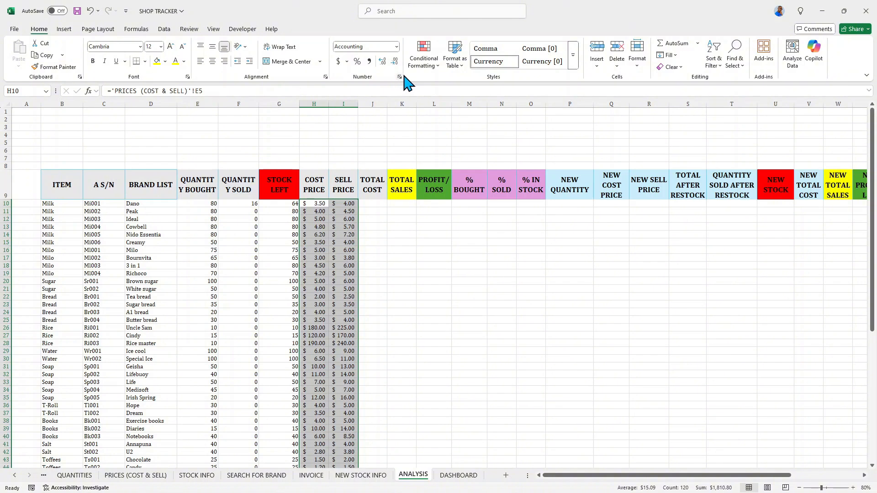
{"action": "left_click", "coordinate": [399, 77]}
{"action": "left_click", "coordinate": [341, 227]}
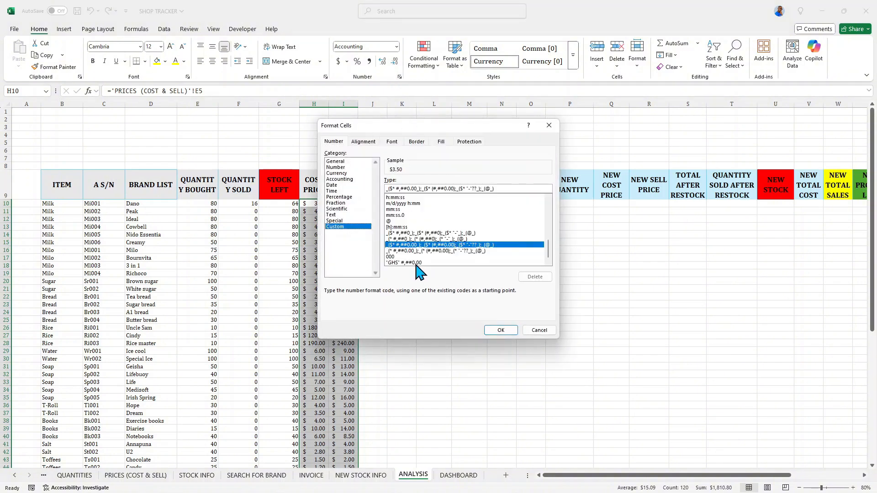
{"action": "left_click", "coordinate": [416, 263]}
{"action": "left_click", "coordinate": [500, 332]}
{"action": "scroll", "coordinate": [337, 191], "scroll_direction": "down", "scroll_amount": 2}
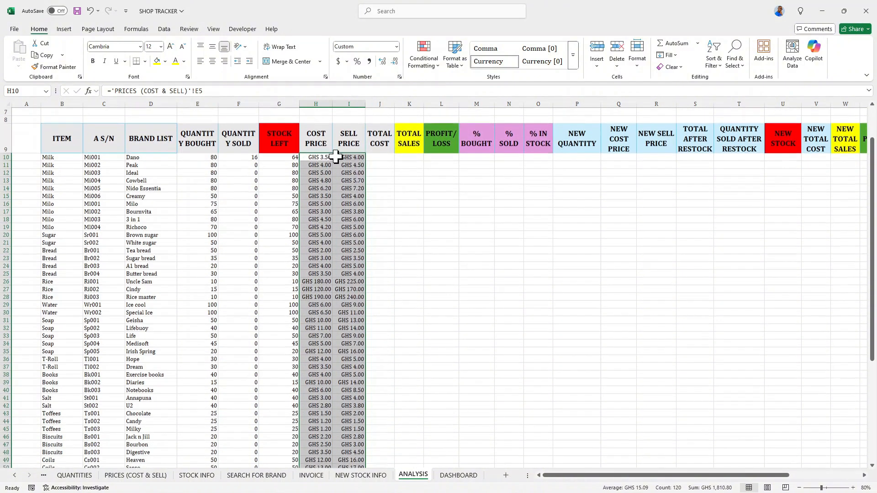
{"action": "scroll", "coordinate": [397, 189], "scroll_direction": "up", "scroll_amount": 2}
Calculate TOTAL COST in J10 as =H10*E10 and fill it down the column.
{"action": "left_click", "coordinate": [377, 205]}
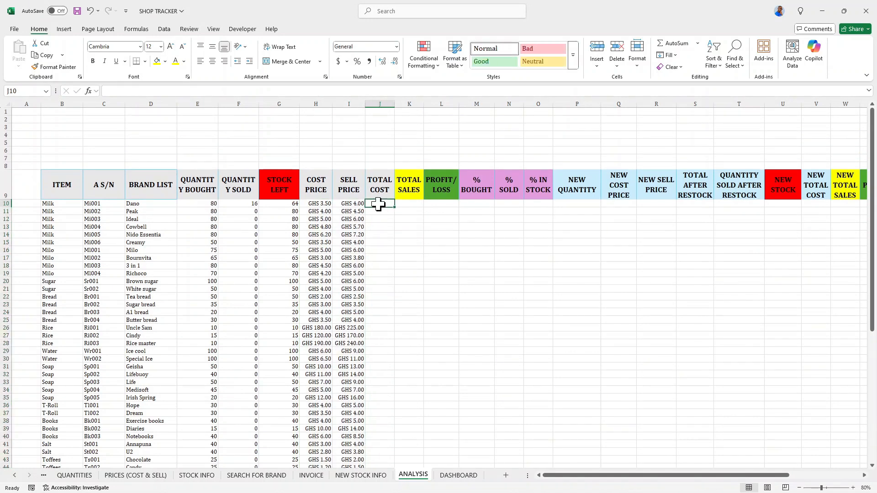
{"action": "type", "text": "="}
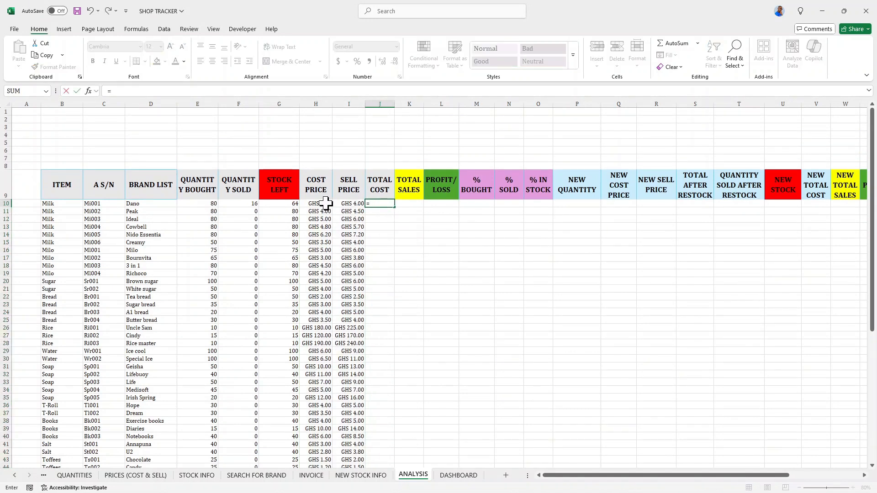
{"action": "left_click", "coordinate": [325, 203]}
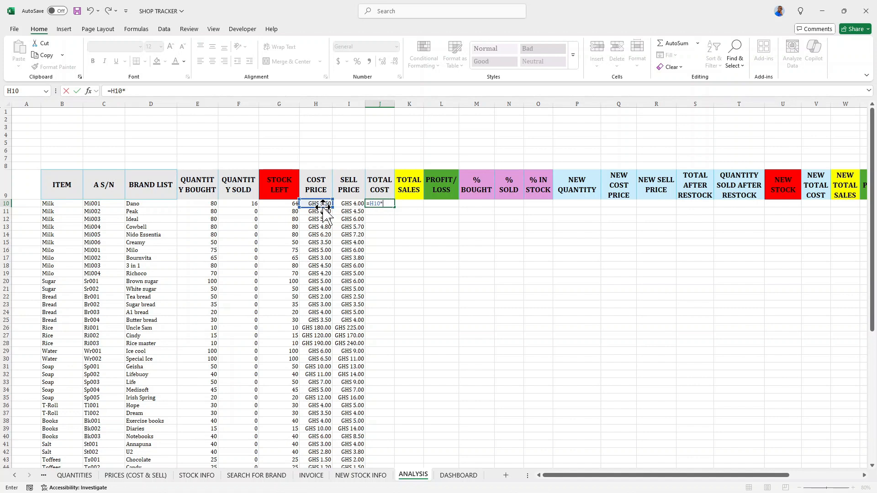
{"action": "left_click", "coordinate": [205, 203]}
{"action": "key", "text": "Return"}
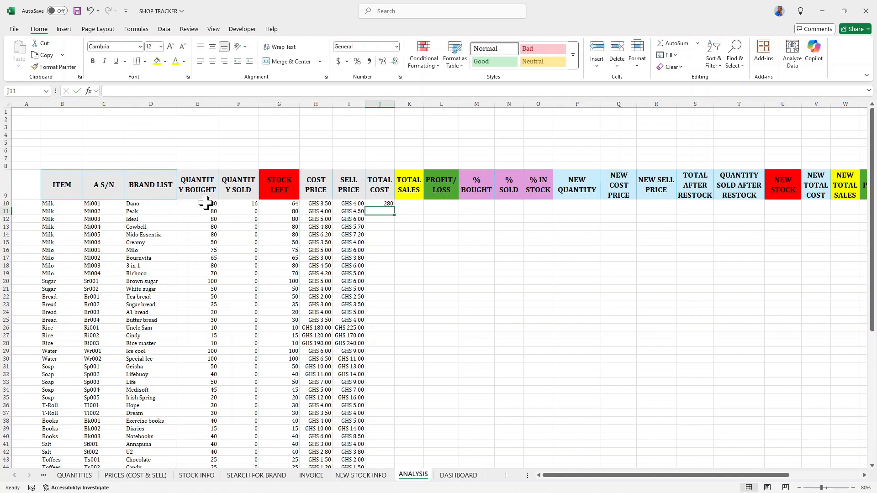
{"action": "left_click", "coordinate": [382, 204]}
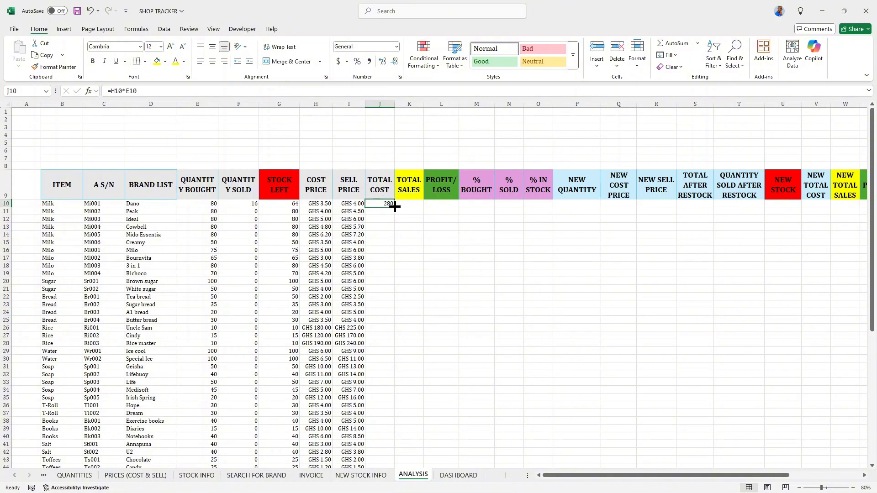
{"action": "double_click", "coordinate": [395, 207]}
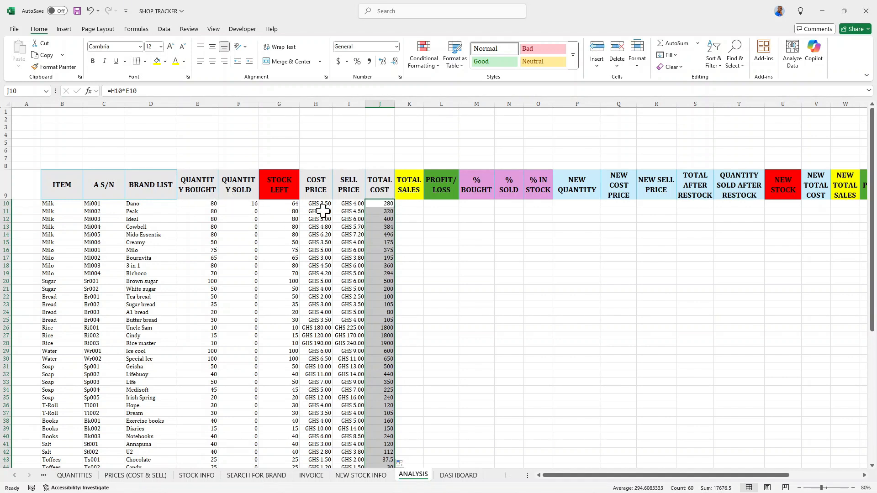
Calculate TOTAL SALES in K10 as =I10*F10 and fill it down the column.
{"action": "left_click", "coordinate": [411, 205]}
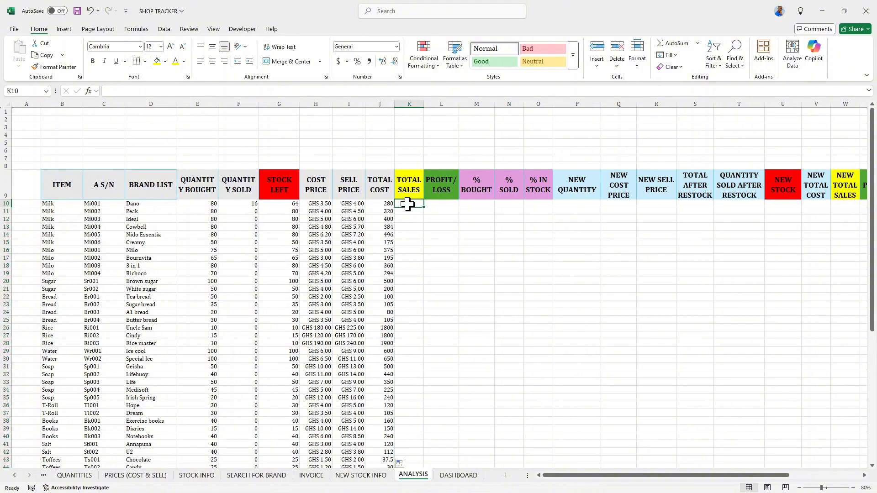
{"action": "type", "text": "="}
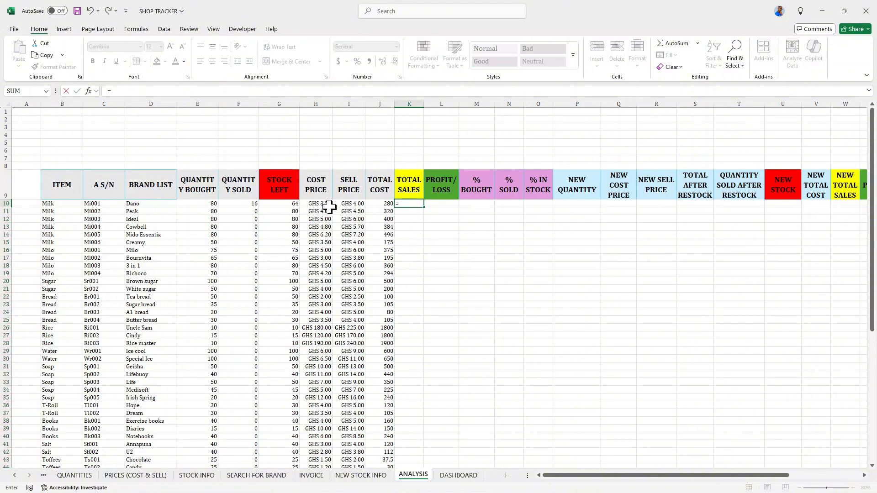
{"action": "left_click", "coordinate": [351, 204]}
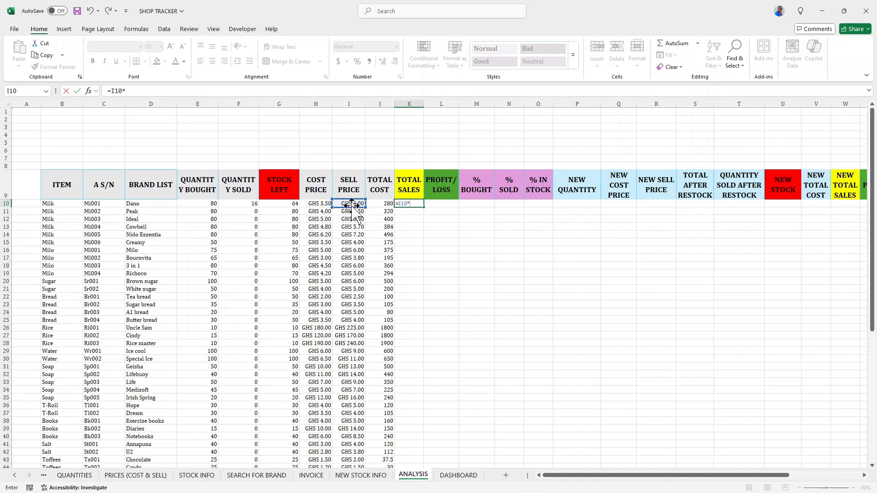
{"action": "type", "text": "*"}
{"action": "left_click", "coordinate": [240, 205]}
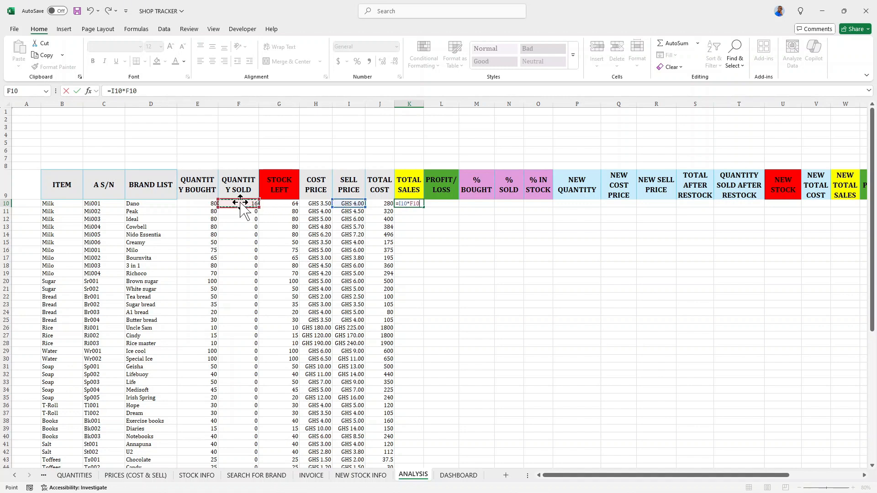
{"action": "key", "text": "Return"}
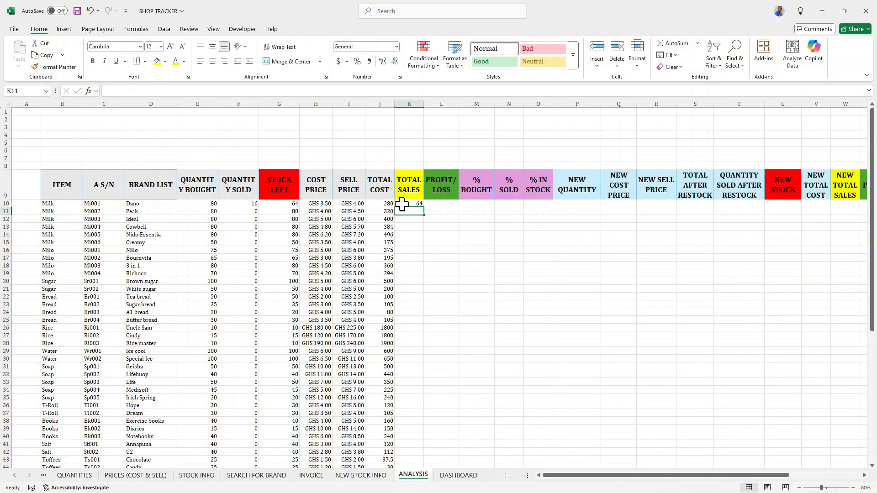
{"action": "left_click", "coordinate": [413, 204]}
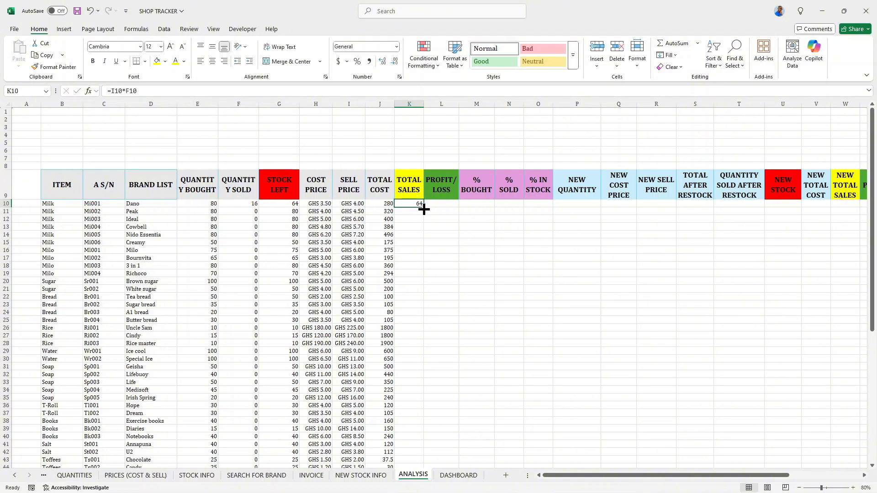
{"action": "double_click", "coordinate": [425, 207]}
{"action": "left_click", "coordinate": [410, 205]}
{"action": "left_click", "coordinate": [178, 93]}
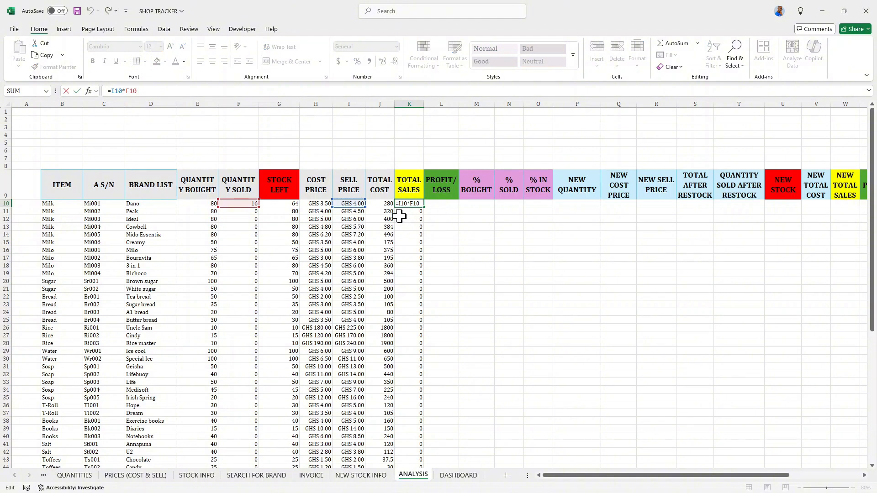
{"action": "scroll", "coordinate": [412, 196], "scroll_direction": "down", "scroll_amount": 1}
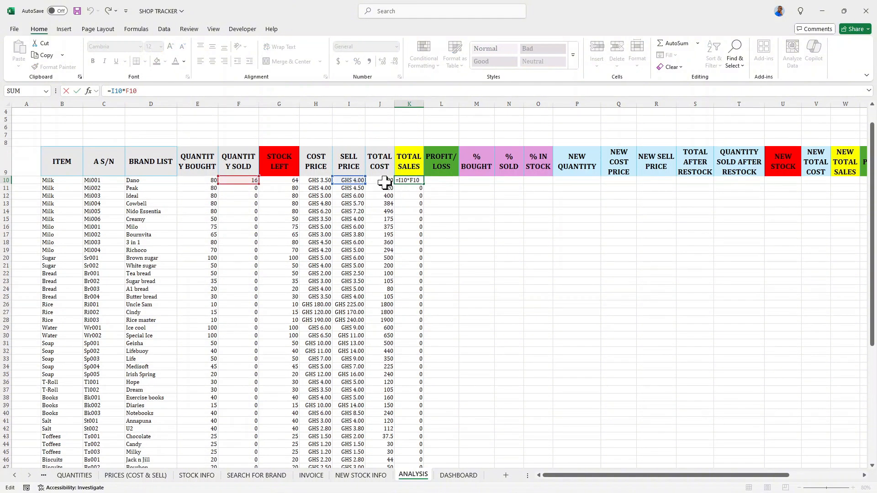
{"action": "key", "text": "Return"}
Format the TOTAL COST and TOTAL SALES columns with the custom "GHS" #,##0.00 number format.
{"action": "left_click_drag", "start_coordinate": [384, 181], "coordinate": [404, 179]}
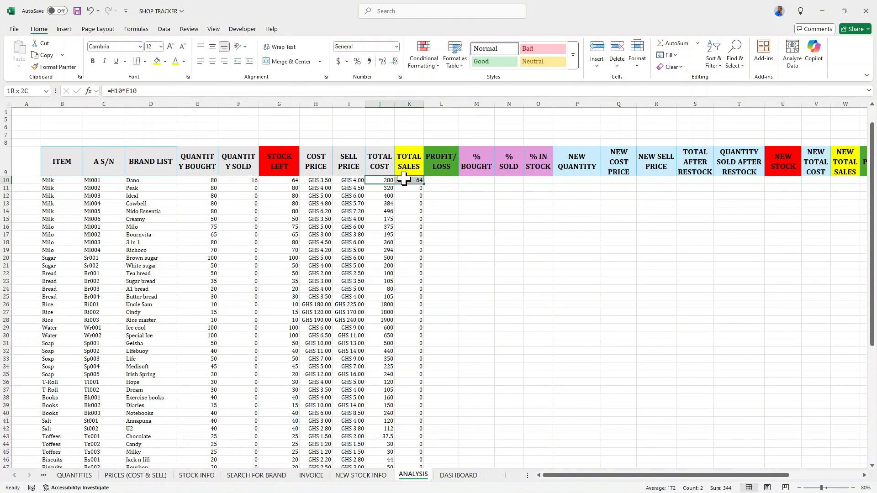
{"action": "key", "text": "ctrl+shift+Down"}
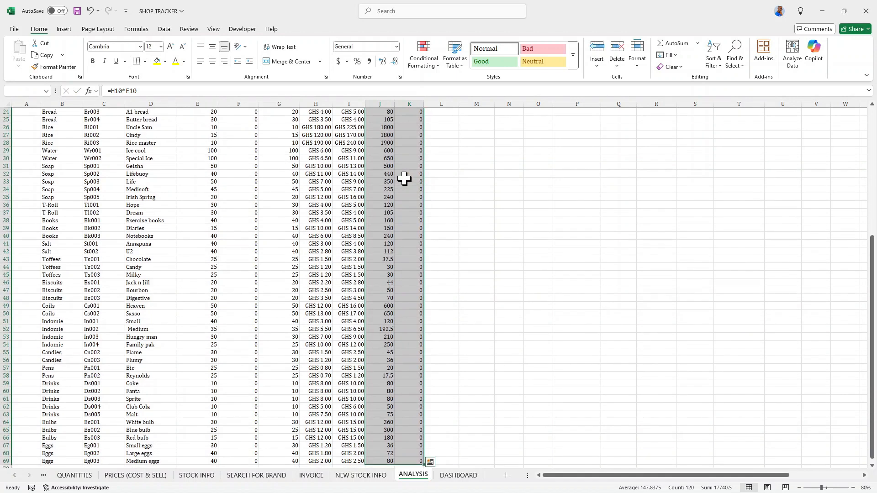
{"action": "left_click", "coordinate": [339, 65]}
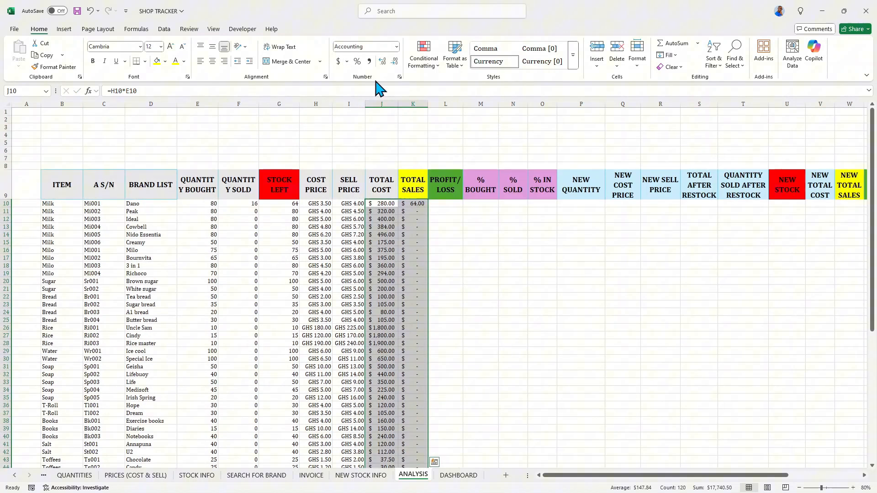
{"action": "left_click", "coordinate": [399, 76]}
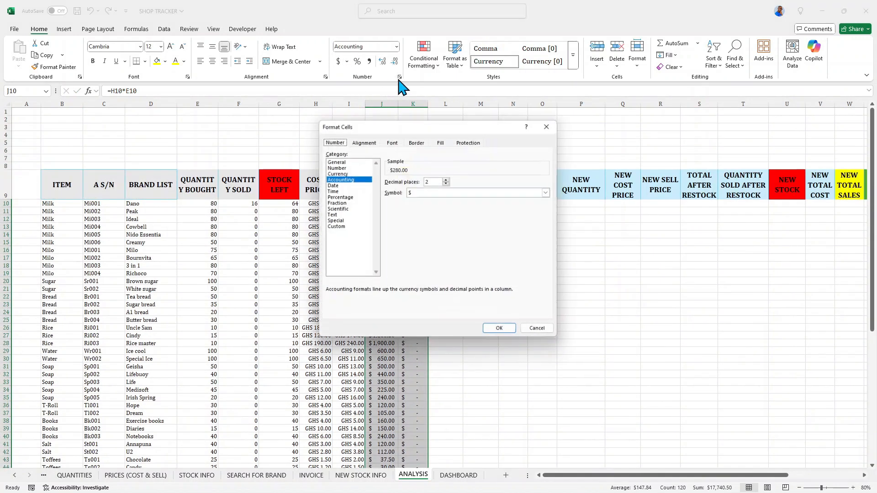
{"action": "left_click", "coordinate": [336, 227]}
{"action": "left_click", "coordinate": [398, 263]}
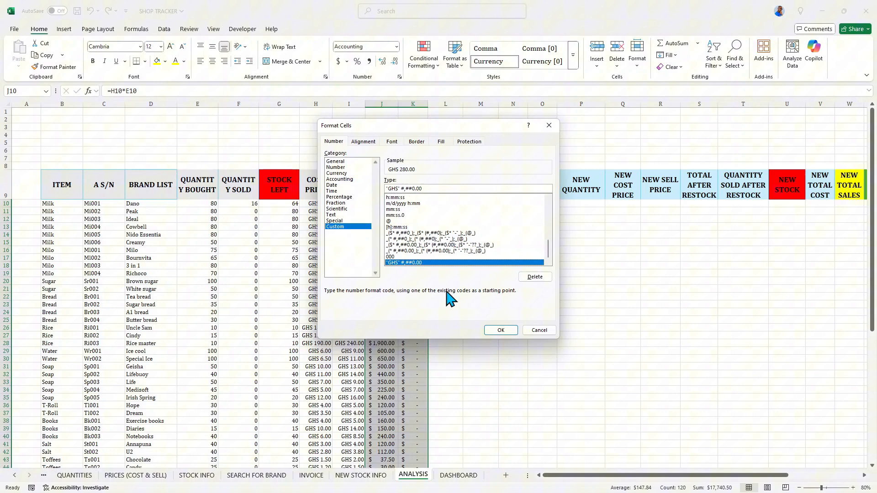
{"action": "left_click", "coordinate": [500, 331]}
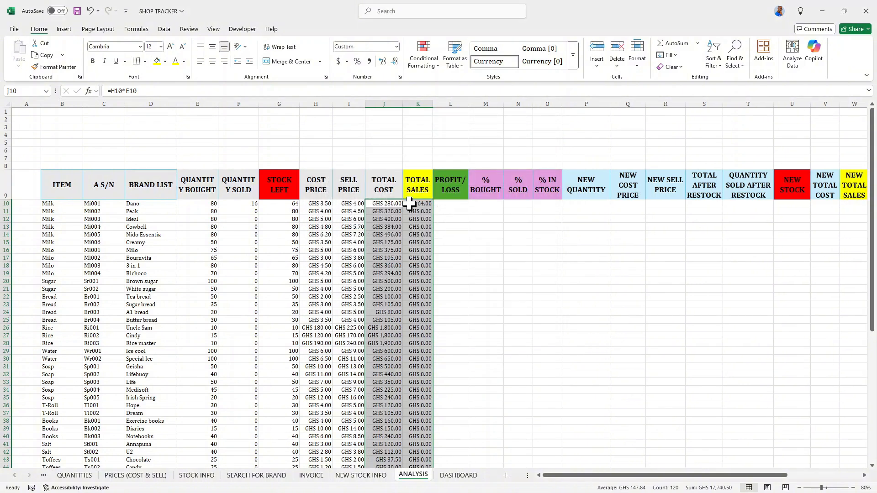
Calculate PROFIT/LOSS in L10 as =K10-J10 and fill it down the column.
{"action": "left_click", "coordinate": [451, 207]}
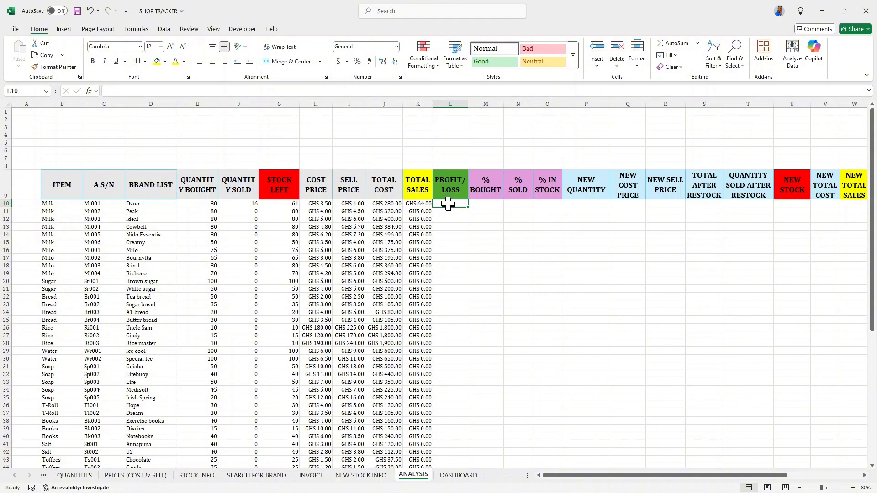
{"action": "type", "text": "="}
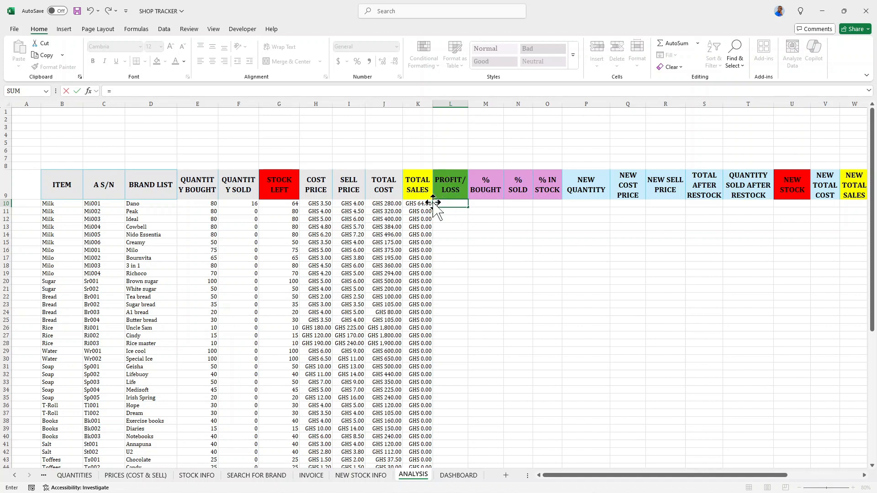
{"action": "left_click", "coordinate": [419, 204]}
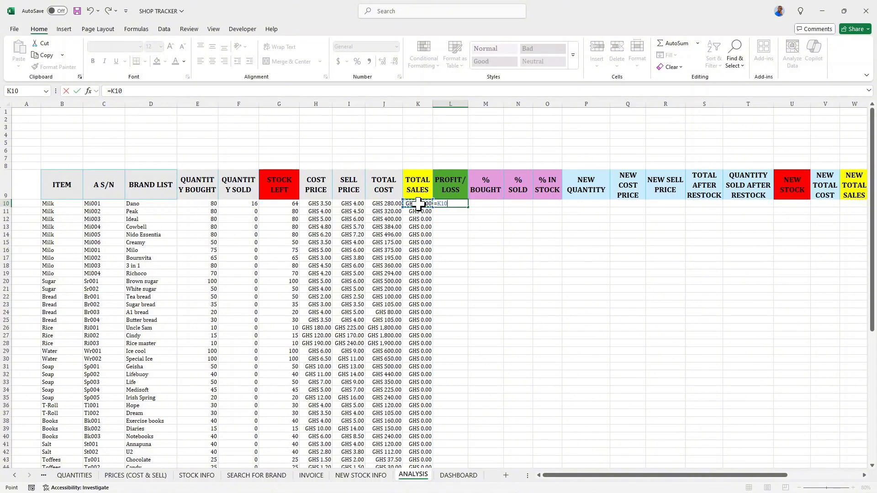
{"action": "type", "text": "-"}
{"action": "left_click", "coordinate": [392, 204]}
{"action": "key", "text": "Return"}
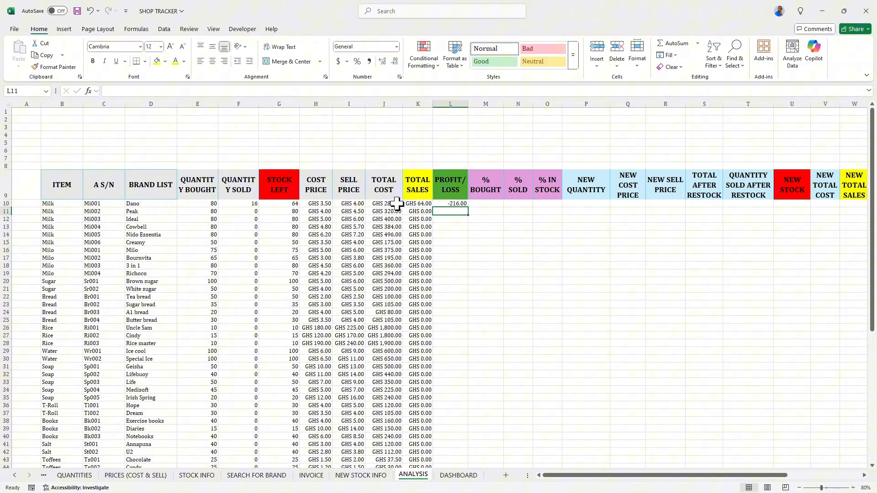
{"action": "left_click", "coordinate": [452, 204]}
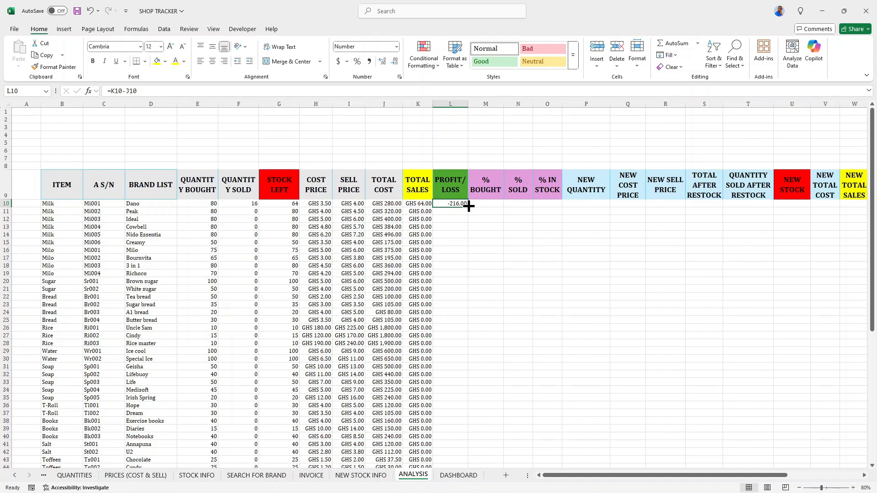
{"action": "double_click", "coordinate": [468, 206]}
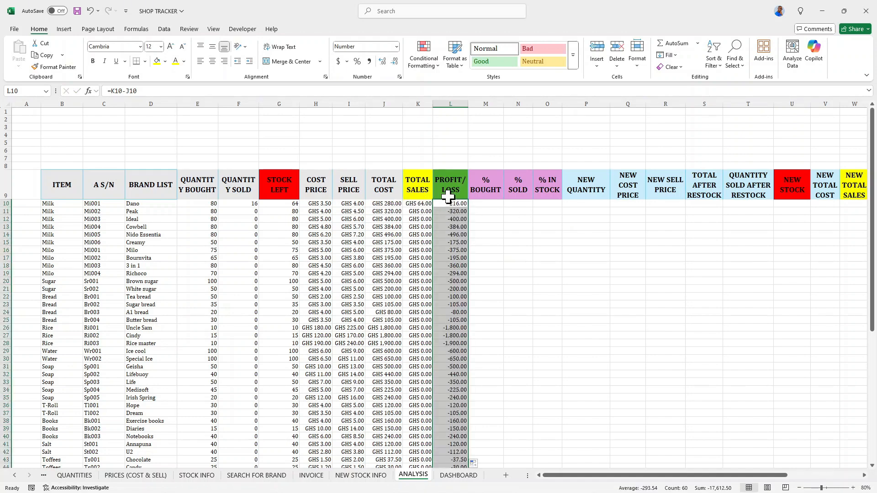
Format the PROFIT/LOSS column with the custom "GHS" #,##0.00 number format and autofit its width.
{"action": "scroll", "coordinate": [447, 197], "scroll_direction": "down", "scroll_amount": 1}
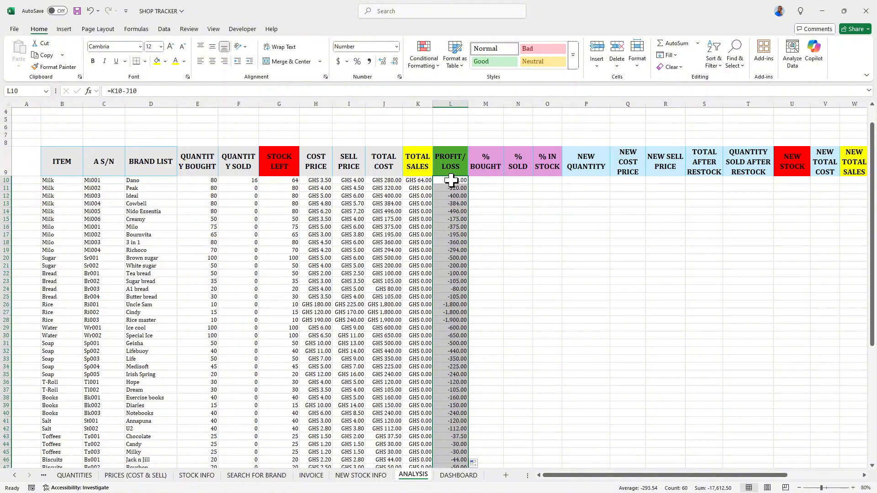
{"action": "scroll", "coordinate": [449, 181], "scroll_direction": "down", "scroll_amount": 3}
{"action": "scroll", "coordinate": [447, 182], "scroll_direction": "up", "scroll_amount": 3}
{"action": "scroll", "coordinate": [453, 180], "scroll_direction": "up", "scroll_amount": 1}
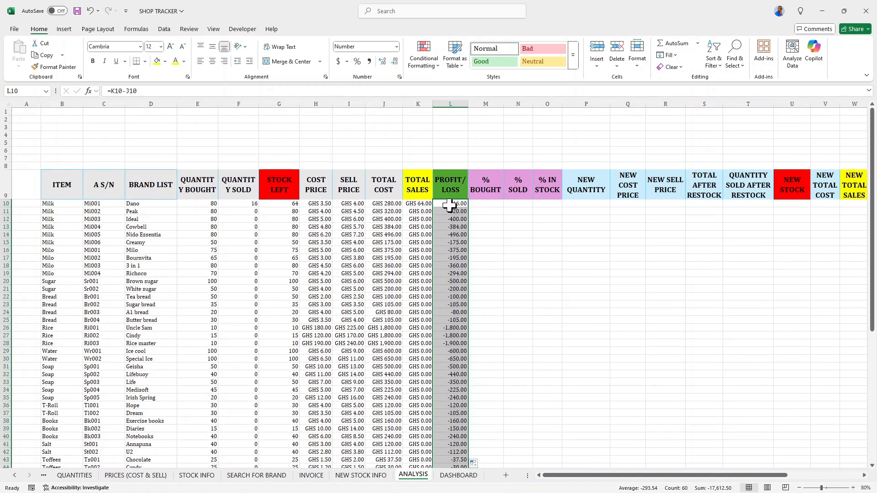
{"action": "left_click", "coordinate": [338, 61]}
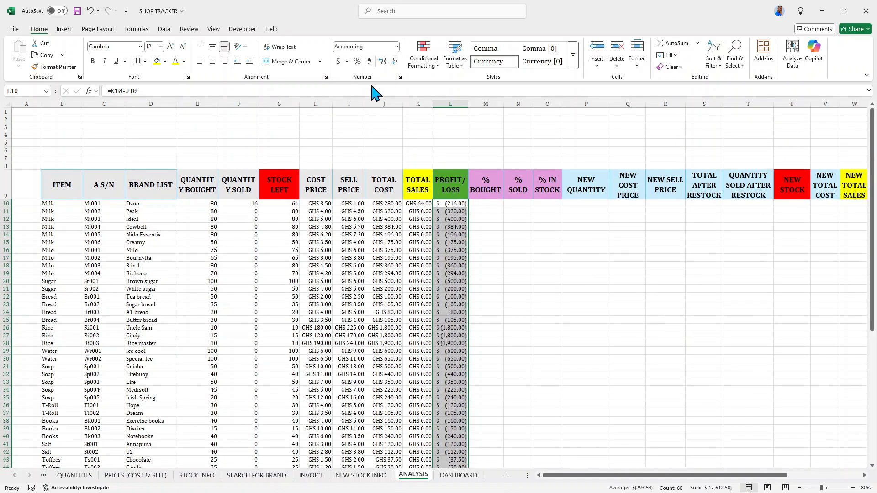
{"action": "left_click", "coordinate": [399, 76]}
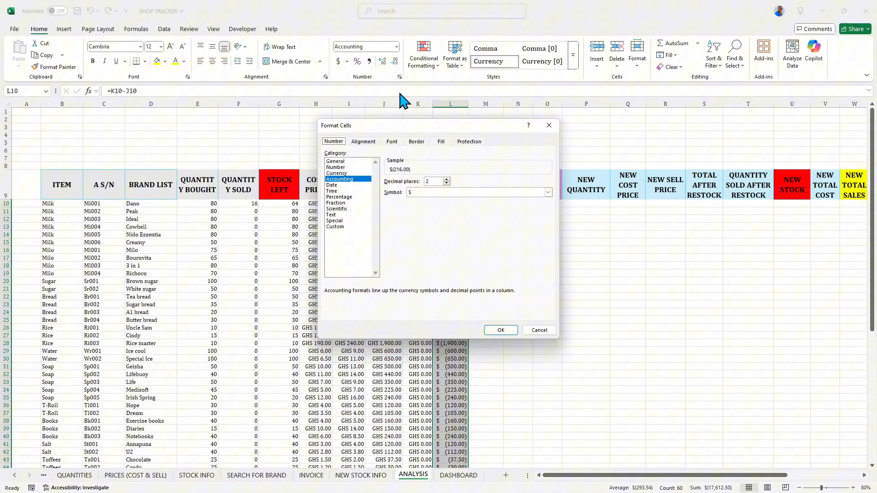
{"action": "left_click", "coordinate": [334, 227]}
{"action": "left_click", "coordinate": [404, 262]}
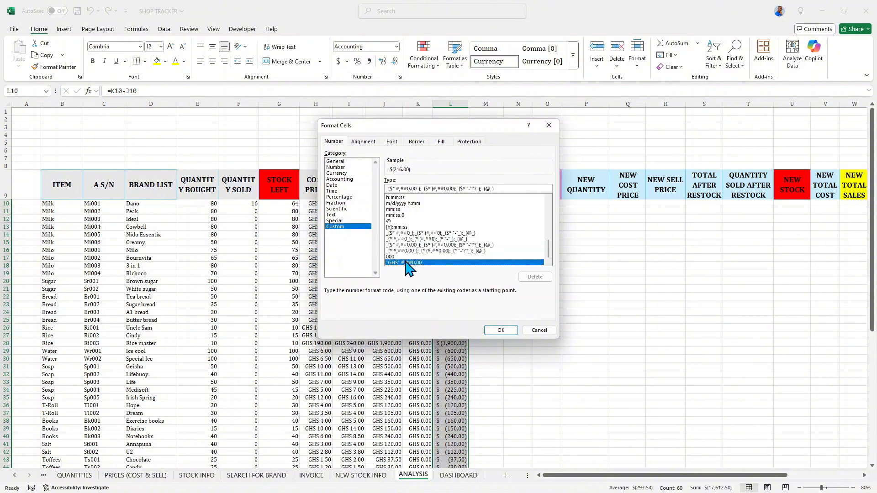
{"action": "left_click", "coordinate": [501, 330]}
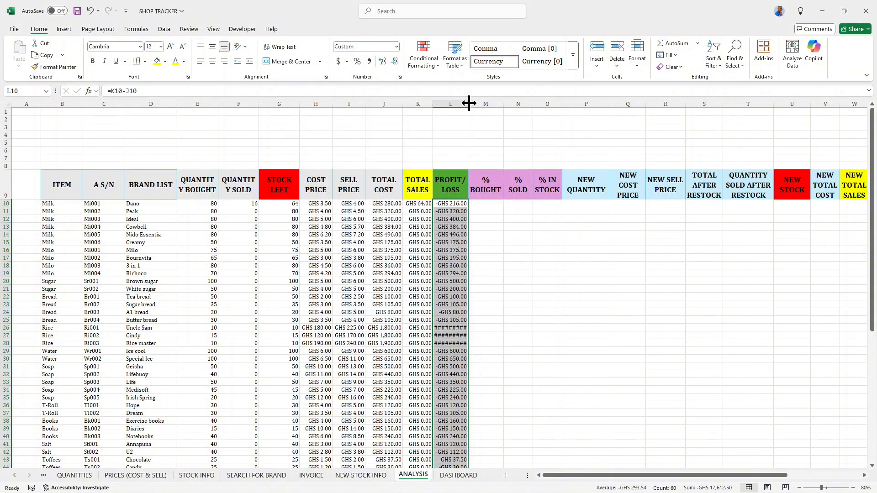
{"action": "double_click", "coordinate": [469, 103]}
{"action": "left_click", "coordinate": [457, 226]}
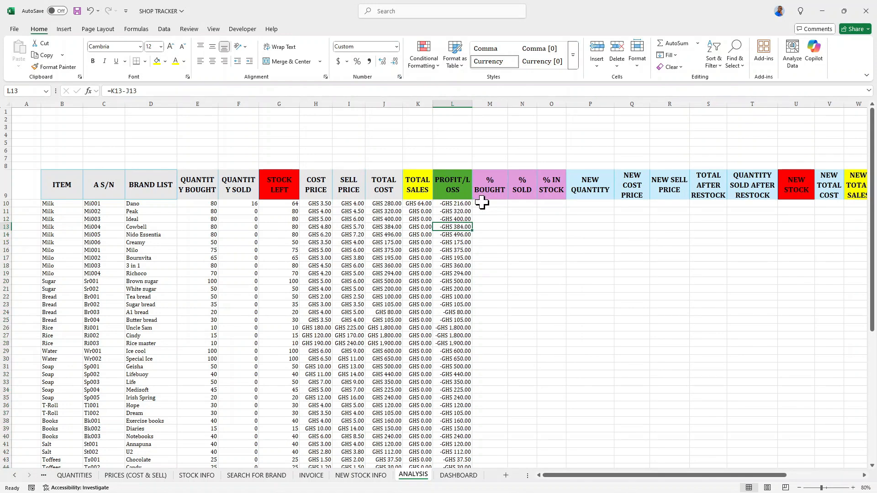
{"action": "left_click", "coordinate": [481, 202]}
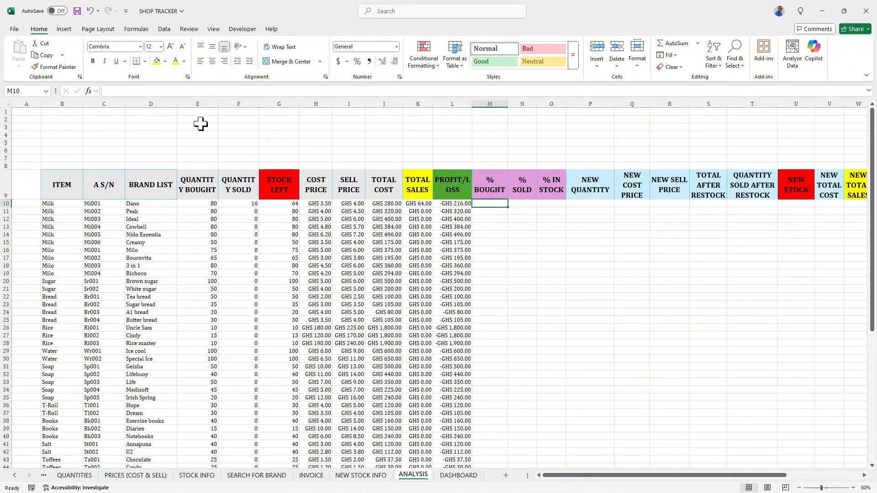
Copy the QUANTITY BOUGHT, QUANTITY SOLD and STOCK LEFT headers from row 9 and paste them into E6:G6.
{"action": "left_click_drag", "start_coordinate": [185, 181], "coordinate": [265, 194]}
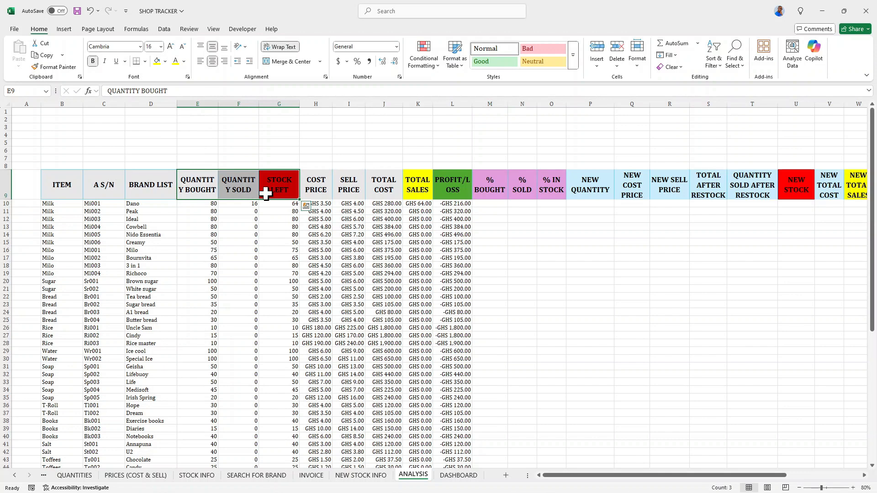
{"action": "key", "text": "ctrl+c"}
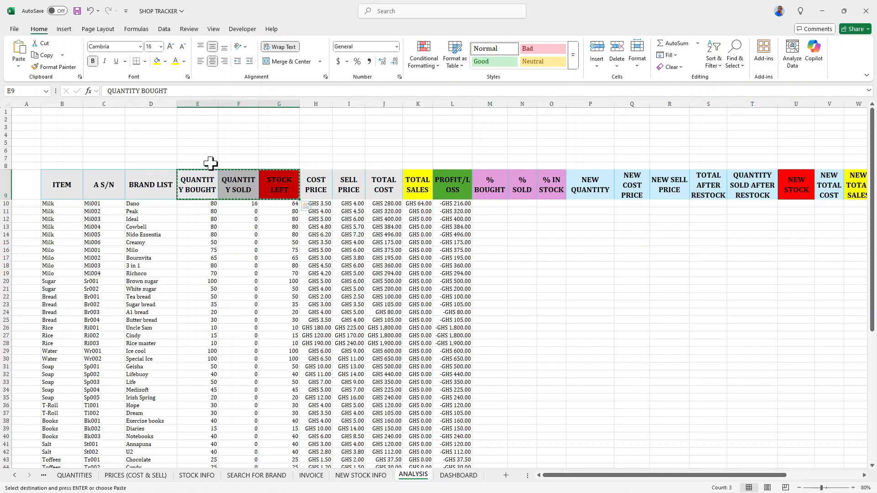
{"action": "left_click", "coordinate": [195, 150]}
{"action": "right_click", "coordinate": [196, 151]}
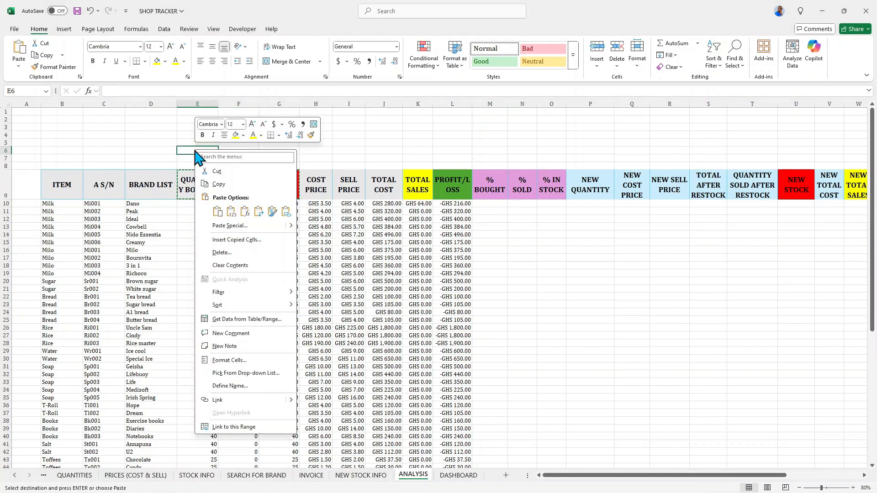
{"action": "mouse_move", "coordinate": [292, 226]}
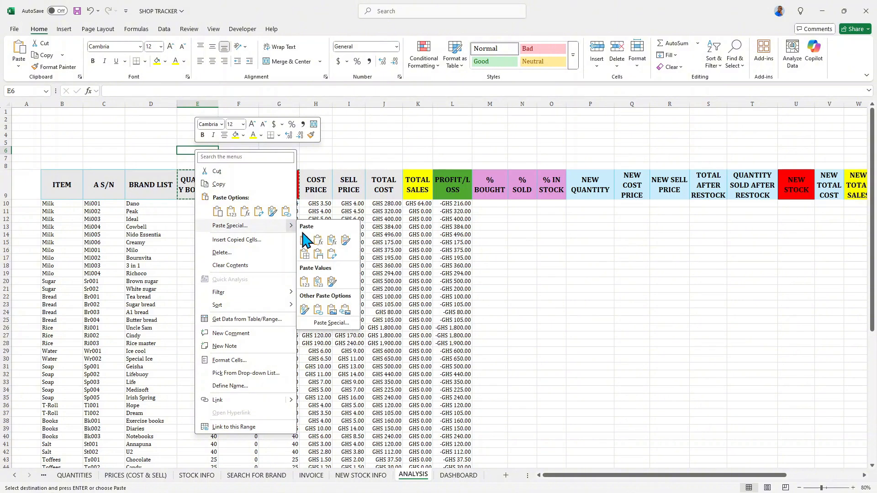
{"action": "left_click", "coordinate": [318, 255]}
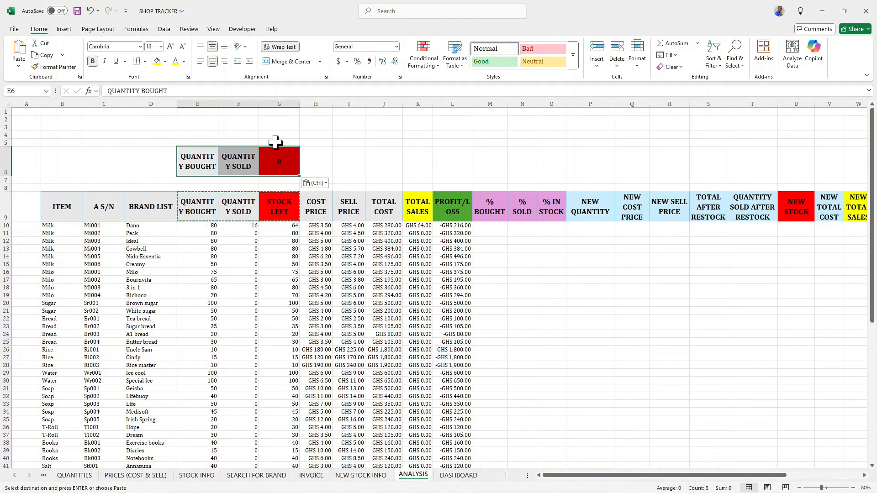
Link G6 to the STOCK LEFT header with the formula =G9.
{"action": "left_click", "coordinate": [281, 156]}
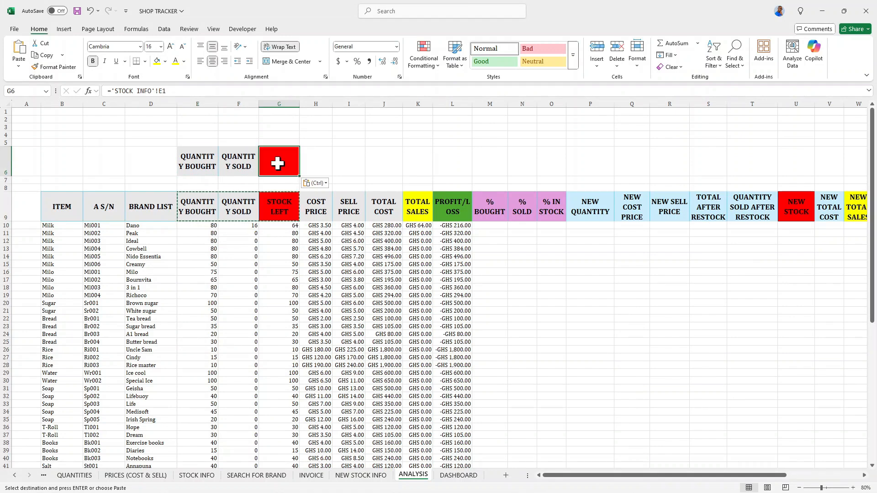
{"action": "left_click", "coordinate": [279, 201]}
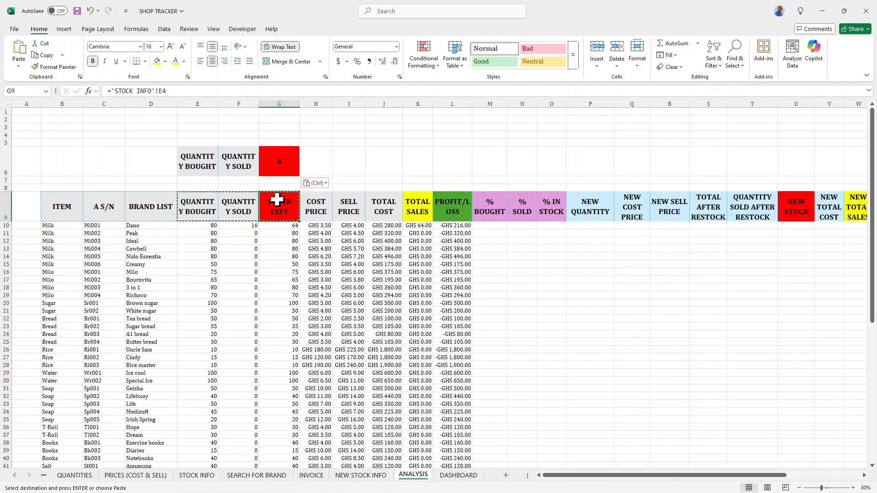
{"action": "left_click", "coordinate": [268, 160]}
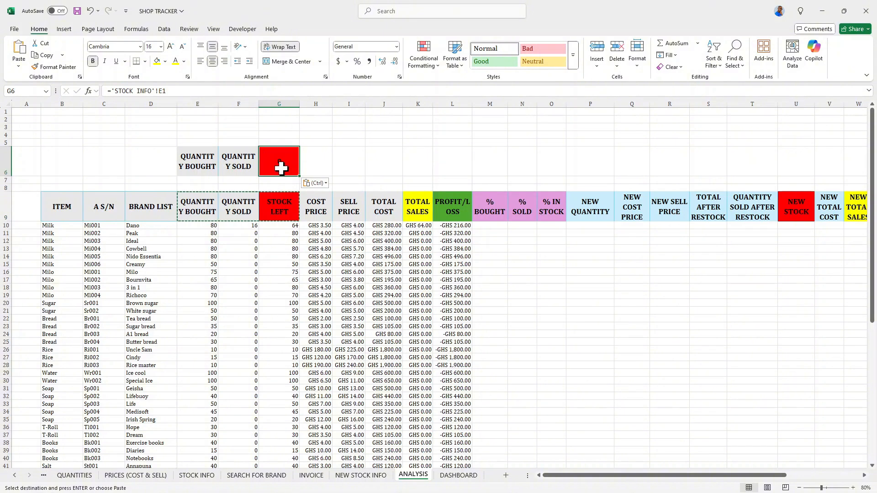
{"action": "type", "text": "="}
{"action": "left_click", "coordinate": [277, 208]}
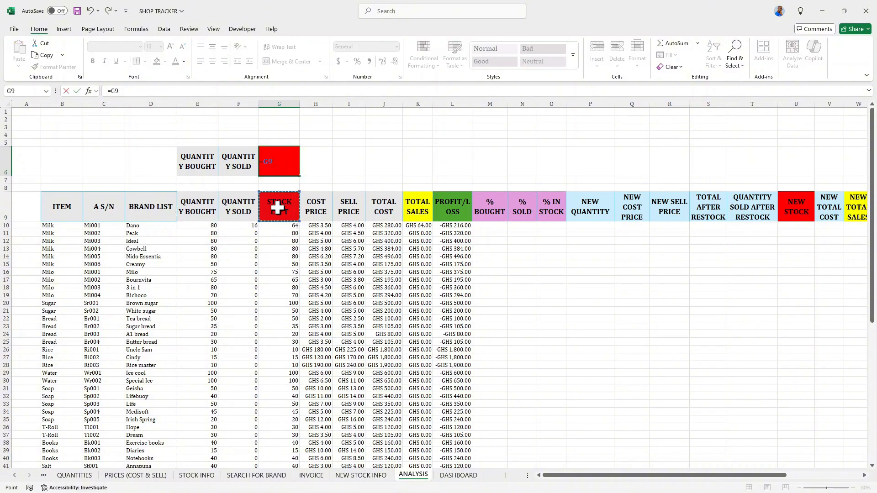
{"action": "key", "text": "Return"}
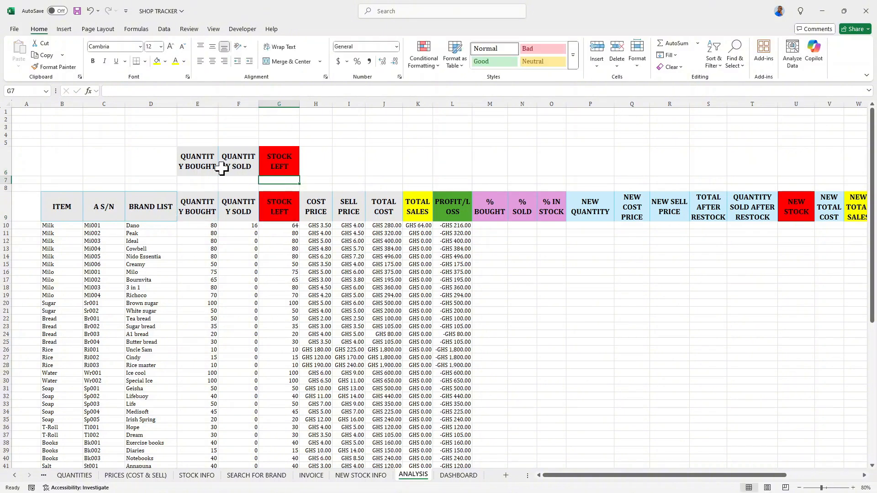
Give the new E6:G6 header cells a light grey theme fill colour.
{"action": "left_click_drag", "start_coordinate": [187, 164], "coordinate": [284, 163]}
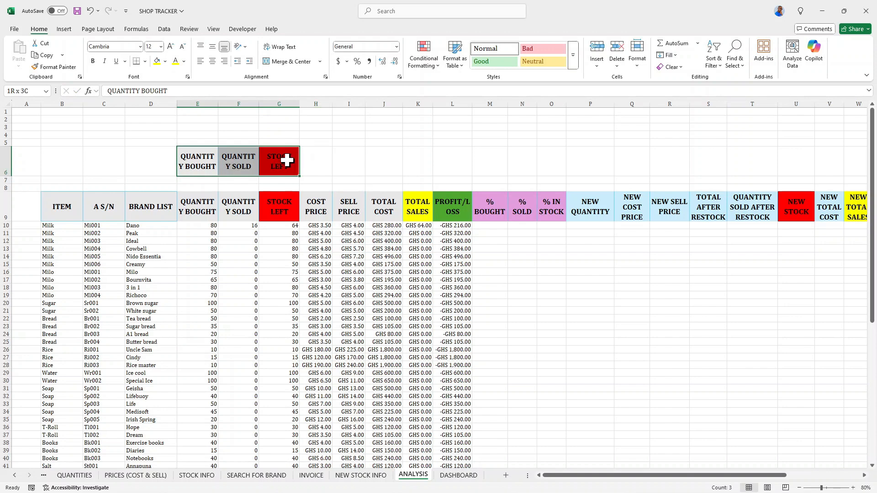
{"action": "left_click", "coordinate": [165, 62]}
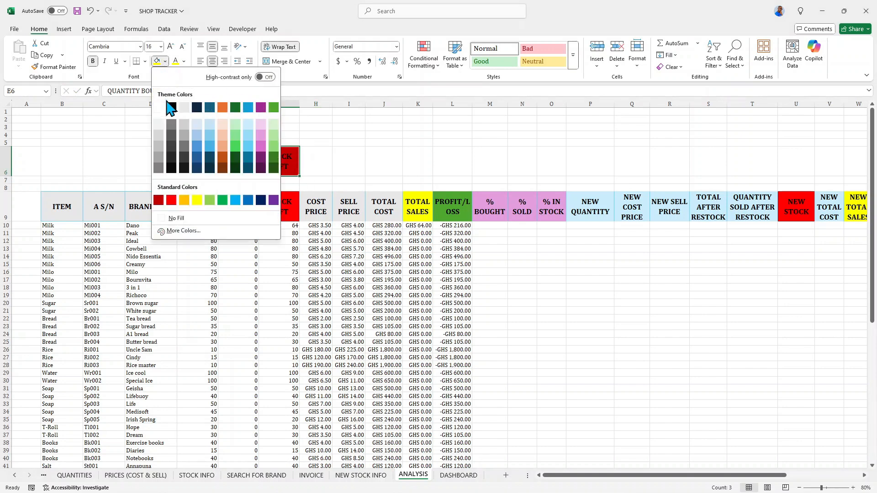
{"action": "left_click", "coordinate": [184, 109]}
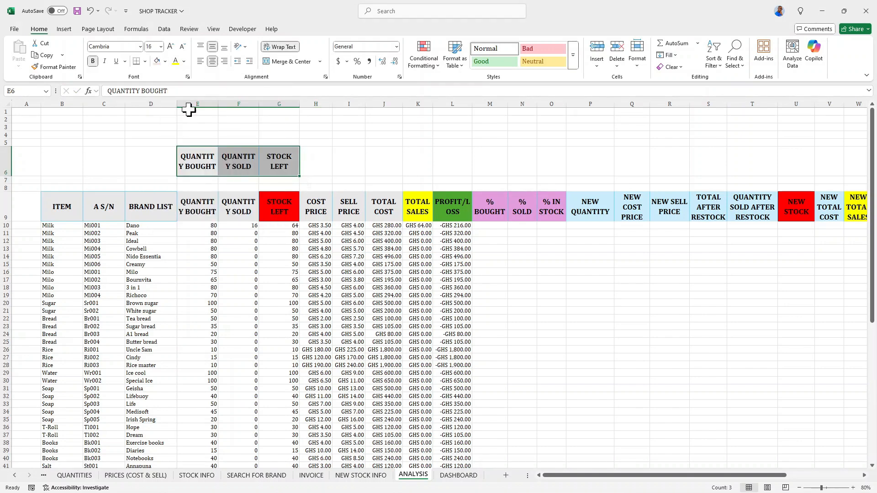
Italicize the E6:G6 header cells and reduce their font size to 14.
{"action": "left_click", "coordinate": [105, 61]}
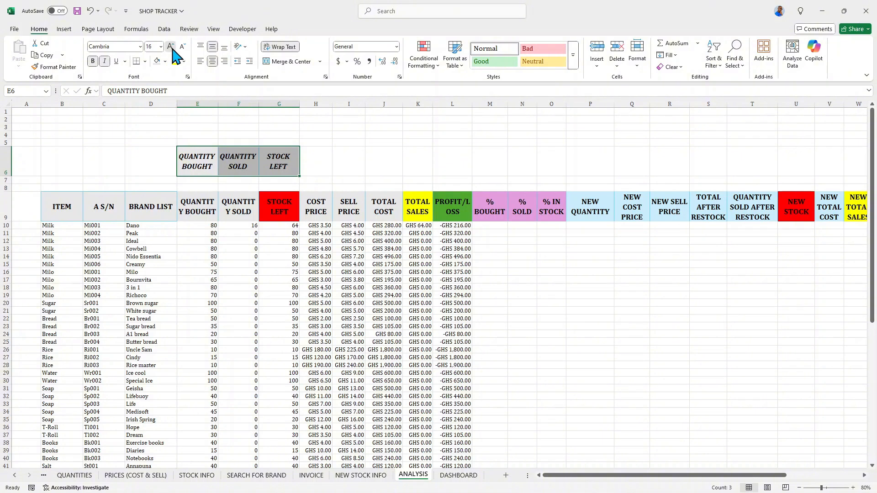
{"action": "left_click", "coordinate": [182, 47]}
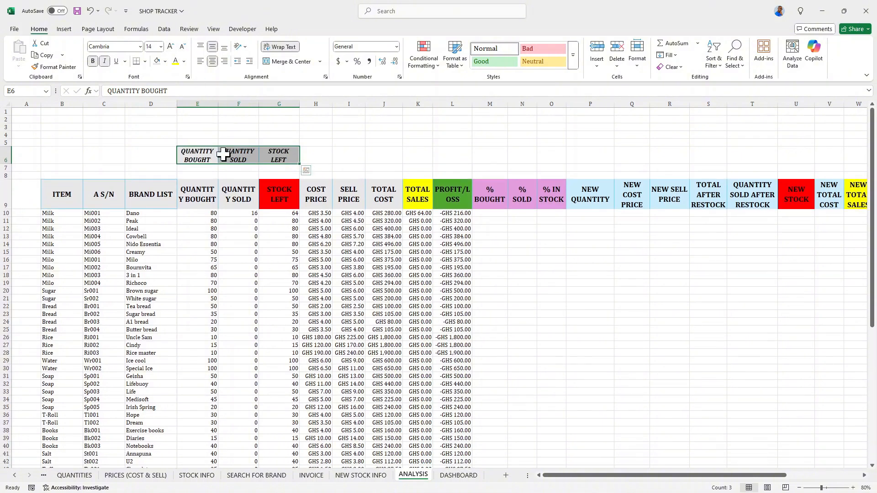
Total the QUANTITY BOUGHT column in E7 with =SUM(E10:E69).
{"action": "left_click", "coordinate": [197, 169]}
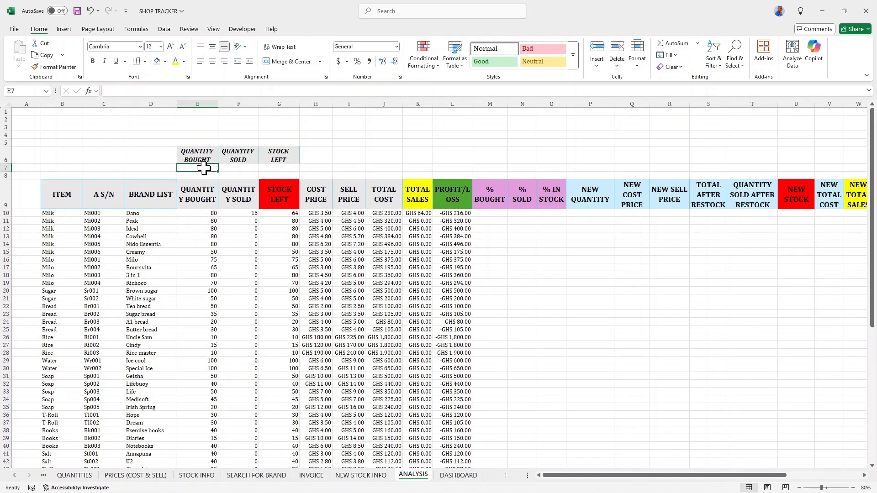
{"action": "type", "text": "=SU"}
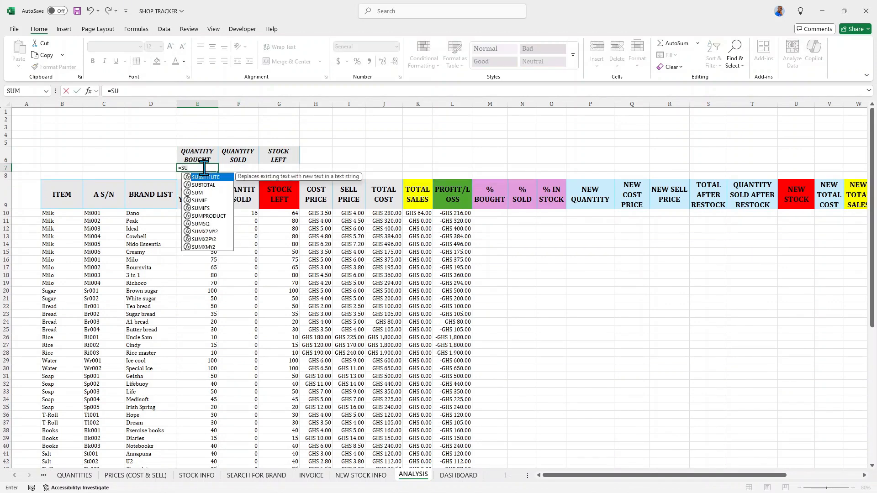
{"action": "type", "text": "M("}
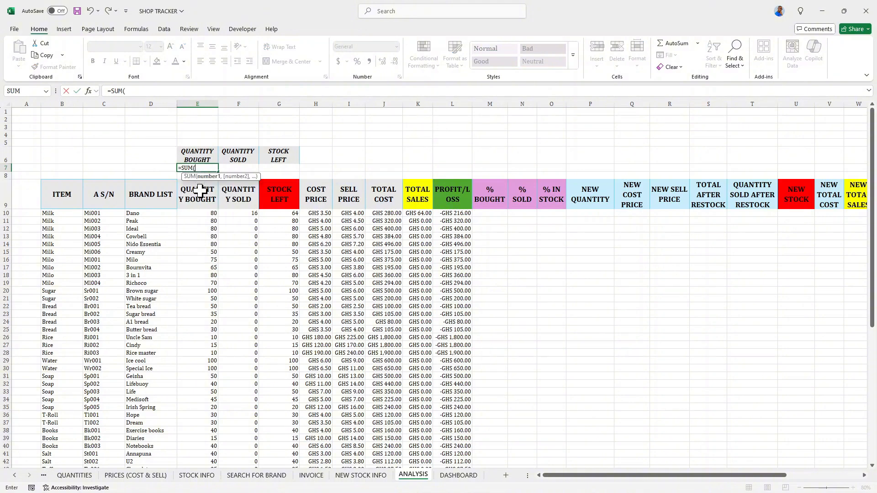
{"action": "left_click", "coordinate": [205, 214]}
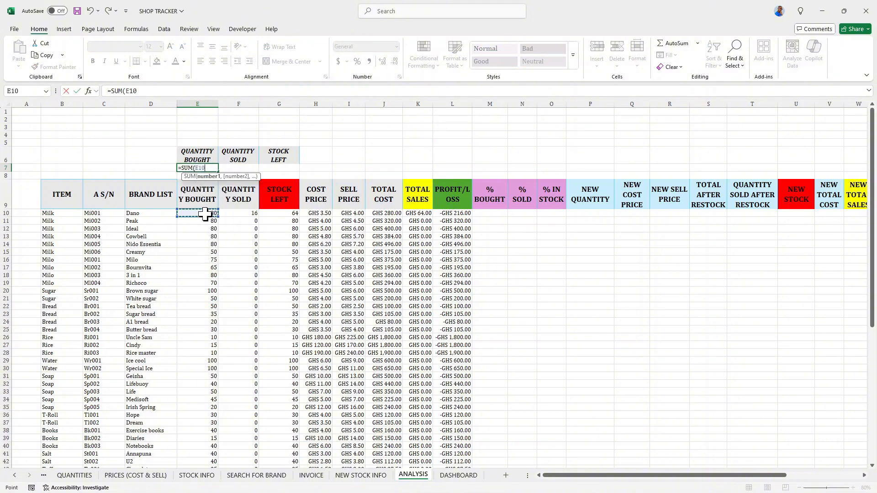
{"action": "key", "text": "ctrl+shift+Down"}
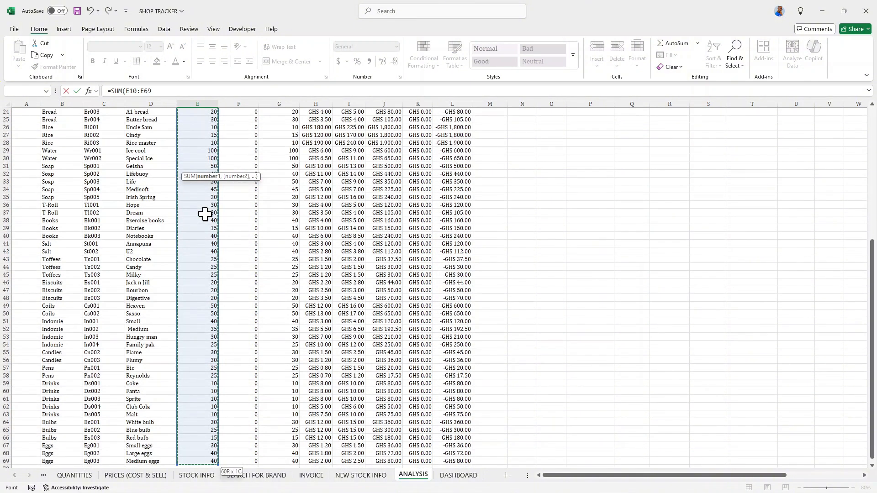
{"action": "key", "text": "Return"}
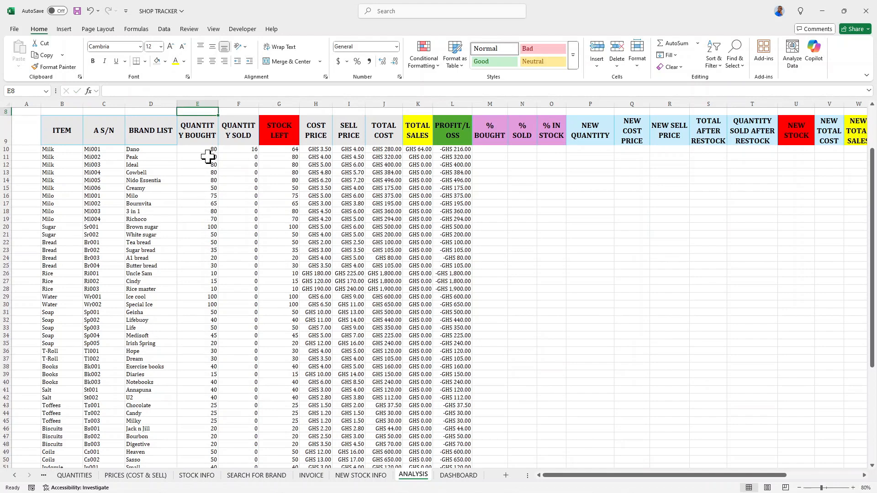
Copy the E7 sum formula across to F7 and G7 for quantity sold and stock left.
{"action": "scroll", "coordinate": [208, 157], "scroll_direction": "up", "scroll_amount": 3}
{"action": "left_click", "coordinate": [198, 168]}
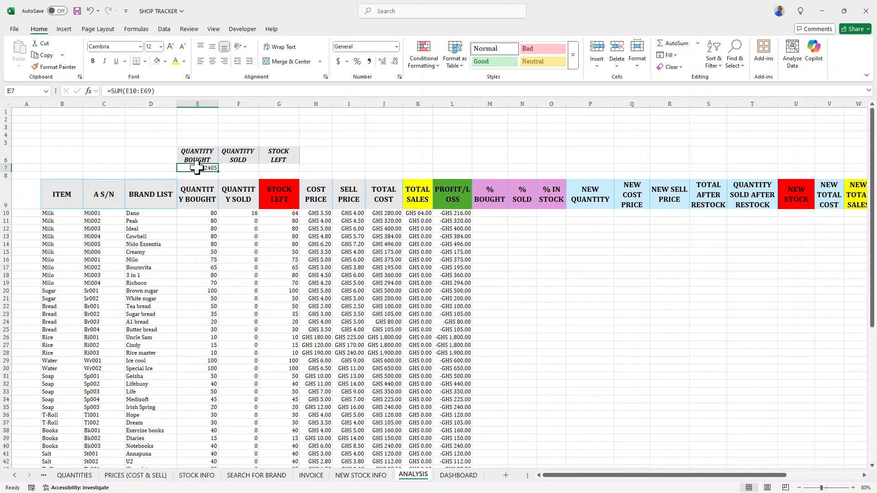
{"action": "left_click", "coordinate": [222, 171]}
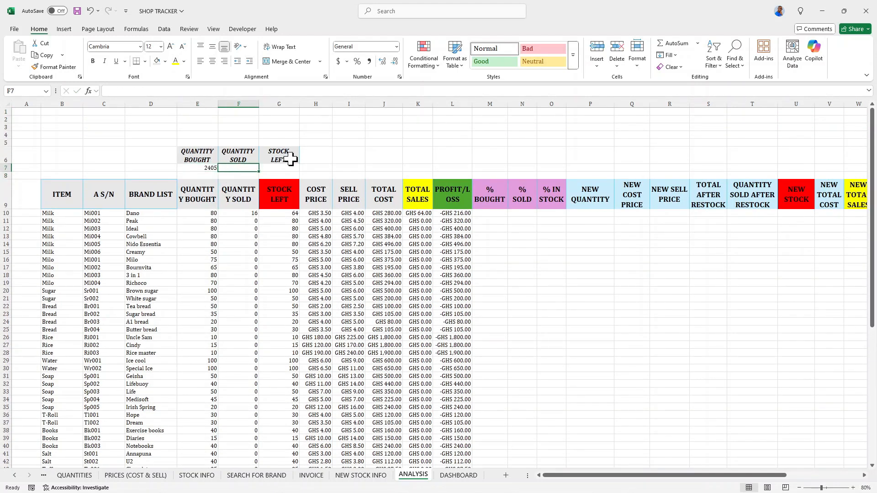
{"action": "left_click", "coordinate": [205, 169]}
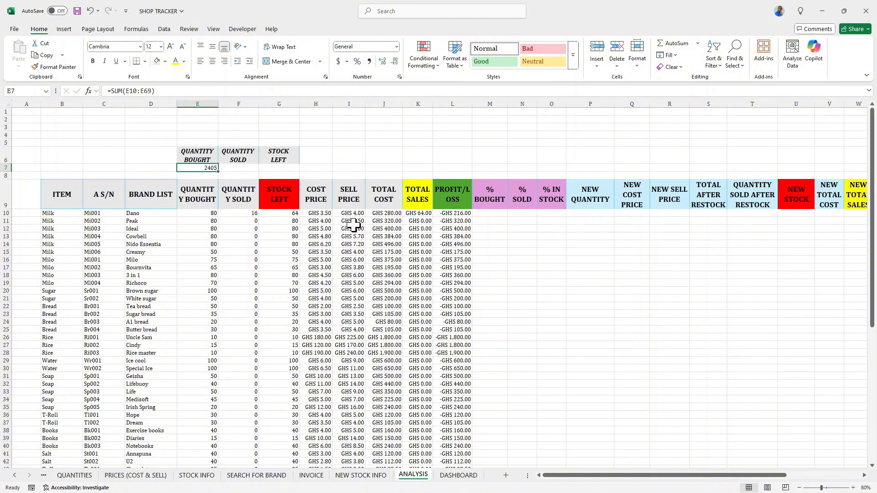
{"action": "left_click_drag", "start_coordinate": [218, 170], "coordinate": [279, 174]}
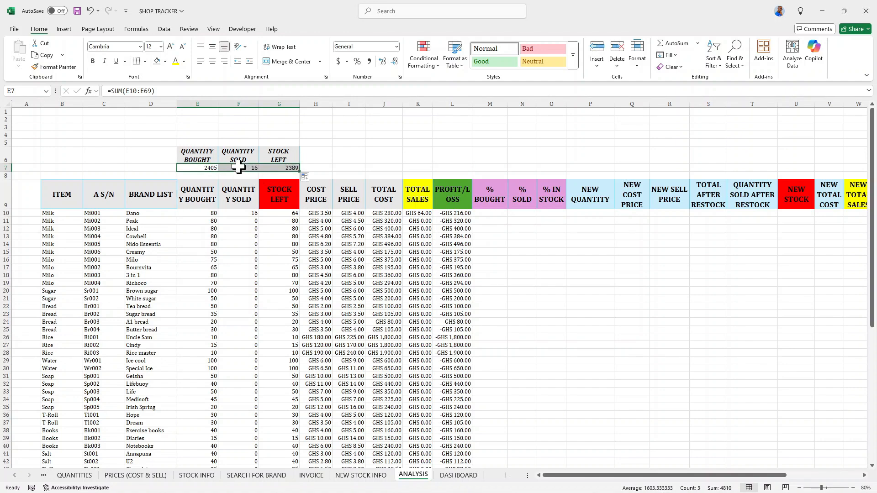
Inspect the sum formulas in F7 and G7 and the totals row E7:G7.
{"action": "left_click", "coordinate": [278, 170]}
{"action": "scroll", "coordinate": [244, 206], "scroll_direction": "down", "scroll_amount": 13}
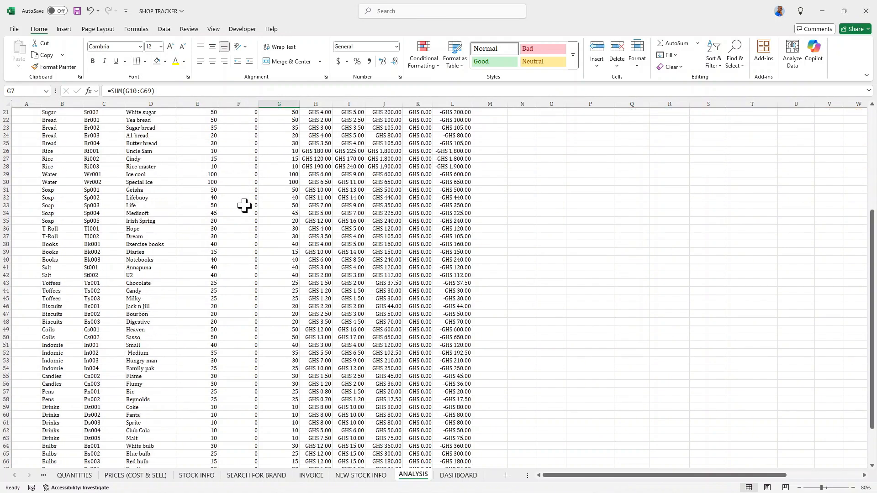
{"action": "scroll", "coordinate": [246, 186], "scroll_direction": "up", "scroll_amount": 5}
{"action": "scroll", "coordinate": [247, 178], "scroll_direction": "up", "scroll_amount": 8}
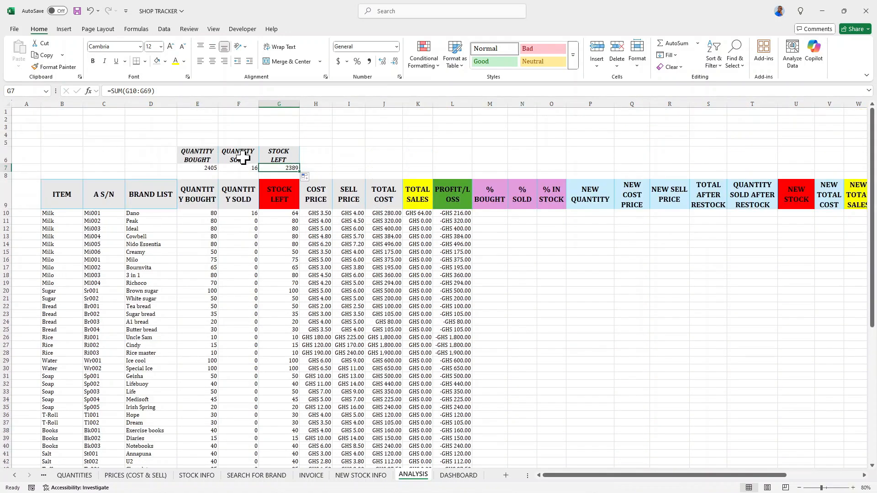
{"action": "left_click", "coordinate": [240, 168]}
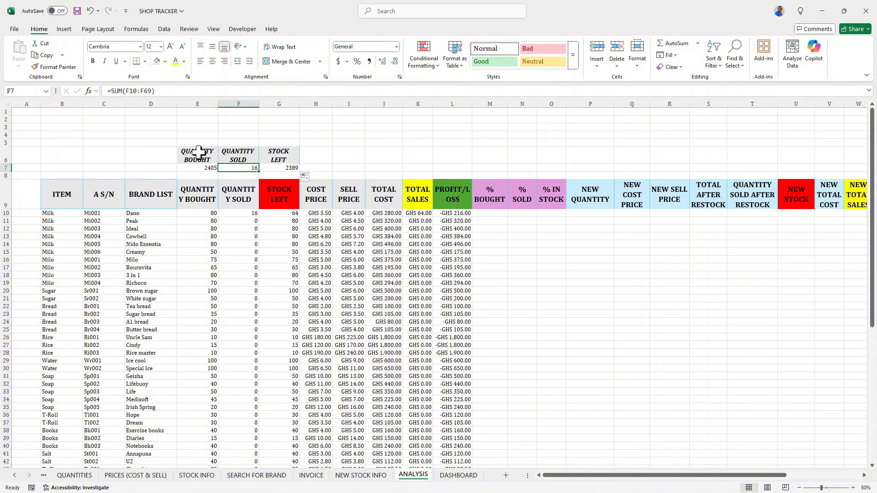
{"action": "left_click", "coordinate": [283, 167]}
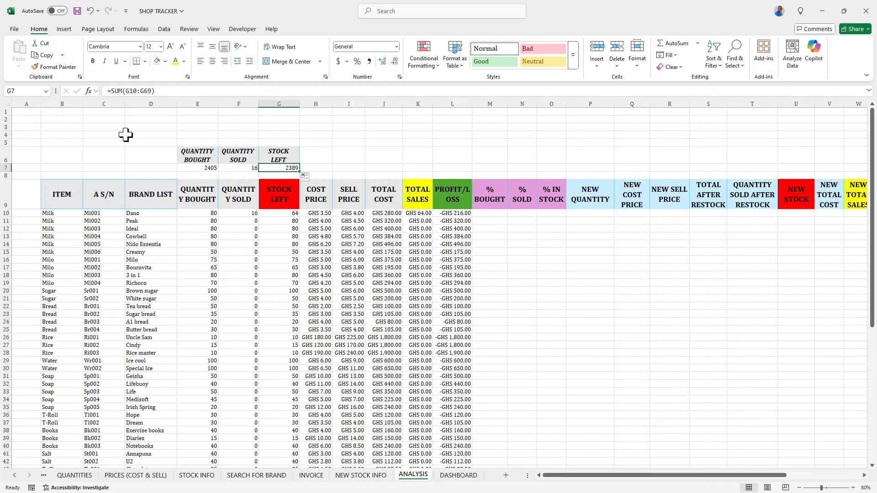
{"action": "left_click_drag", "start_coordinate": [209, 167], "coordinate": [276, 167]}
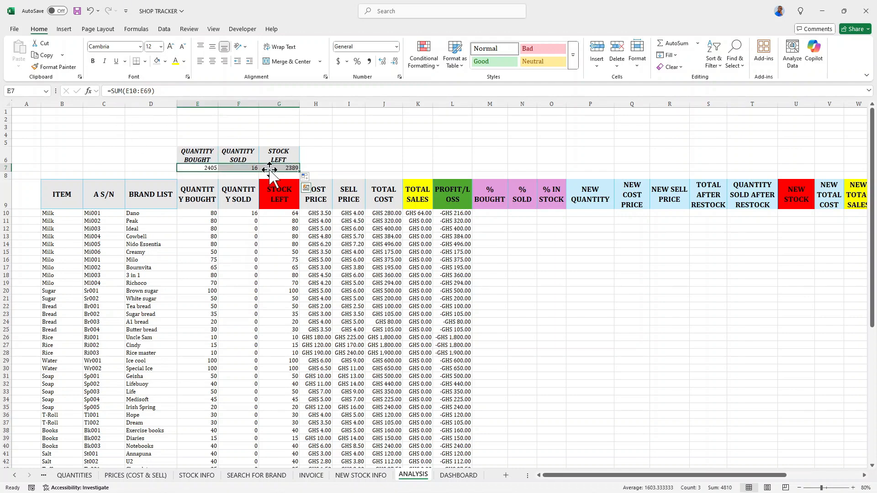
Enter the formula =E10/E7 in M10 for the first item's percentage bought.
{"action": "left_click", "coordinate": [499, 214]}
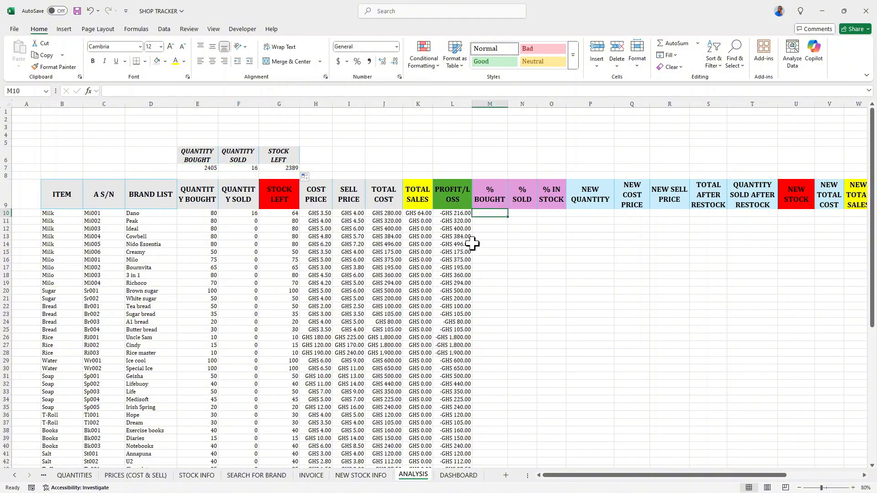
{"action": "type", "text": "="}
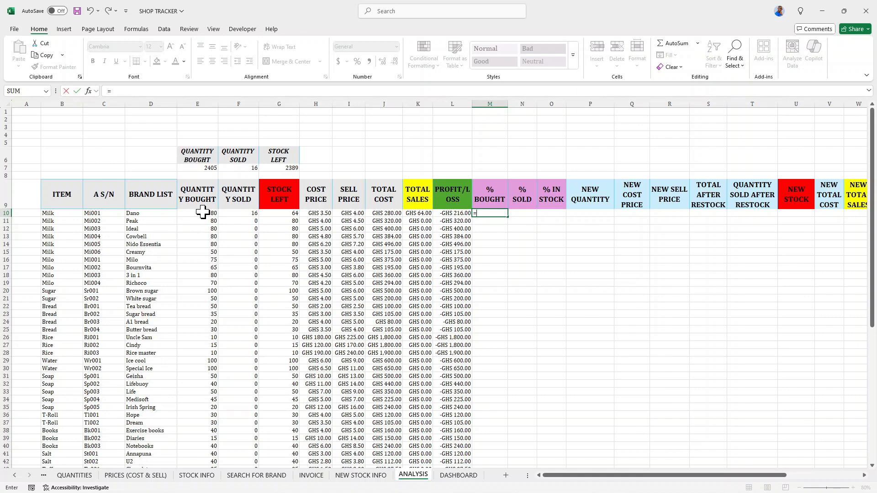
{"action": "left_click", "coordinate": [202, 213]}
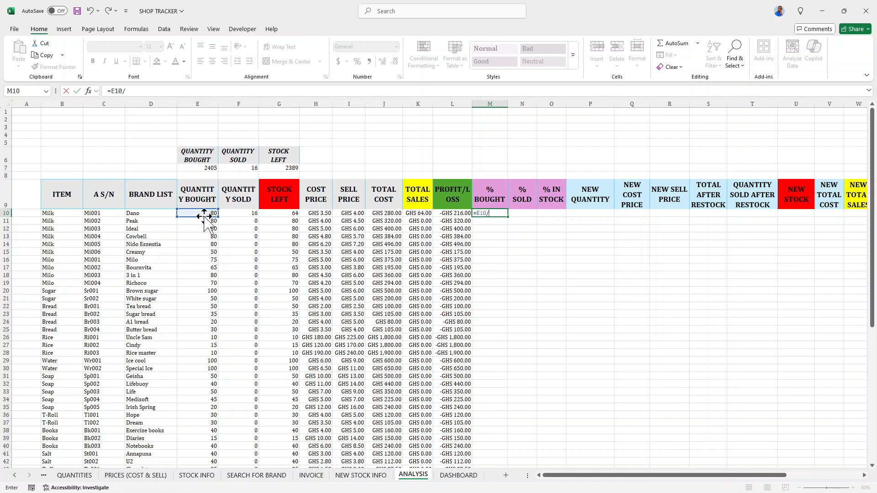
{"action": "left_click", "coordinate": [198, 169]}
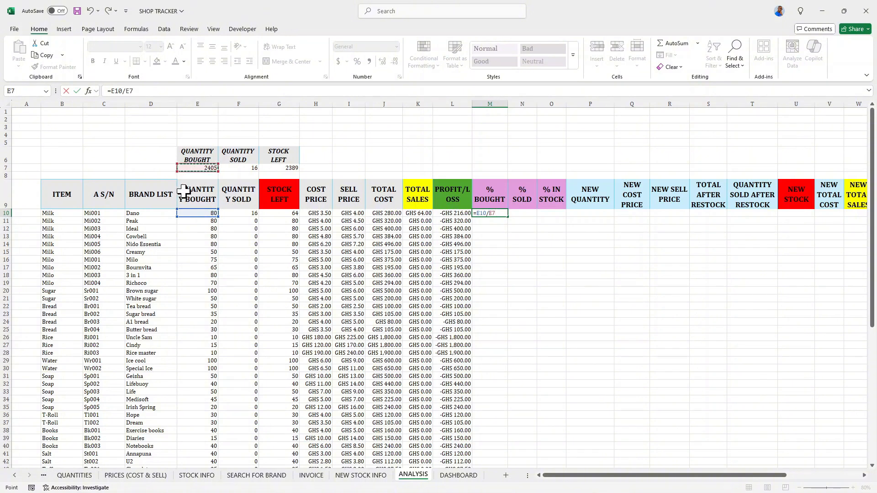
{"action": "key", "text": "Return"}
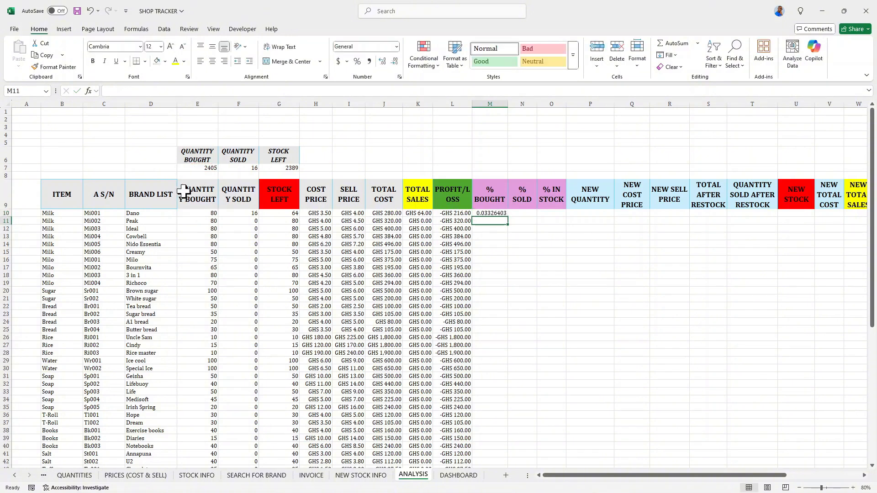
Format M10 as a percentage and fill its formula down the % BOUGHT column.
{"action": "left_click", "coordinate": [486, 213]}
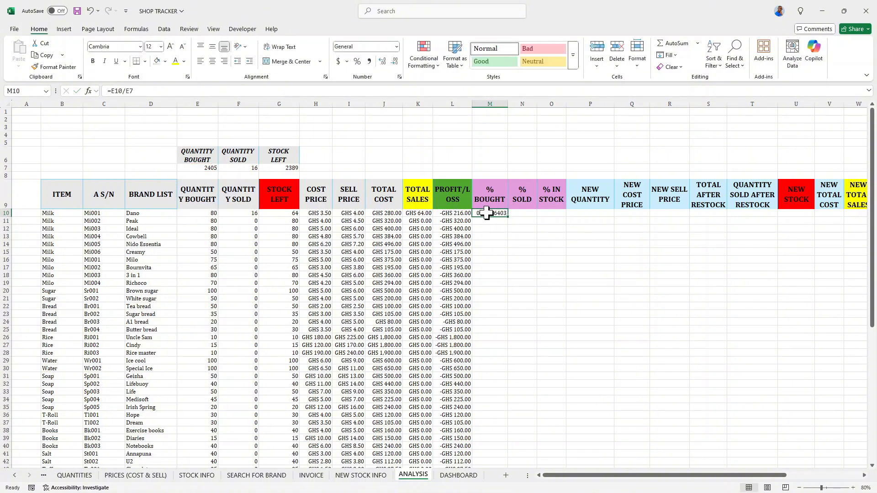
{"action": "left_click", "coordinate": [357, 63]}
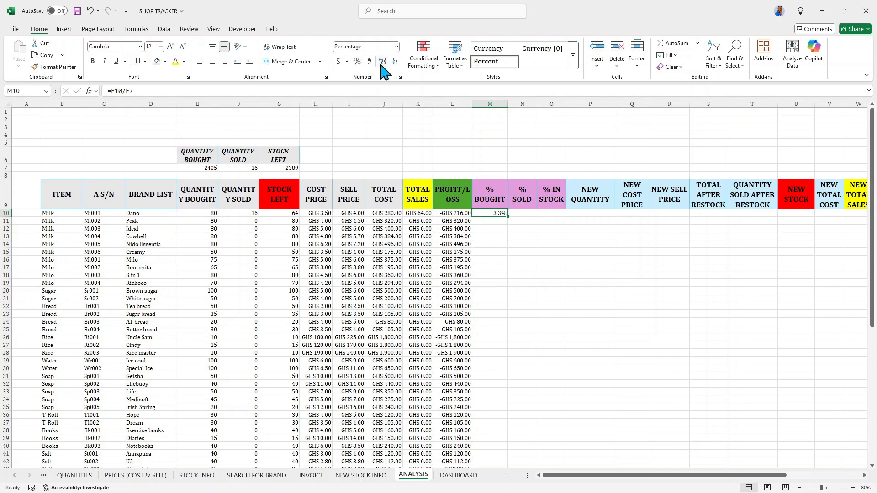
{"action": "double_click", "coordinate": [508, 216]}
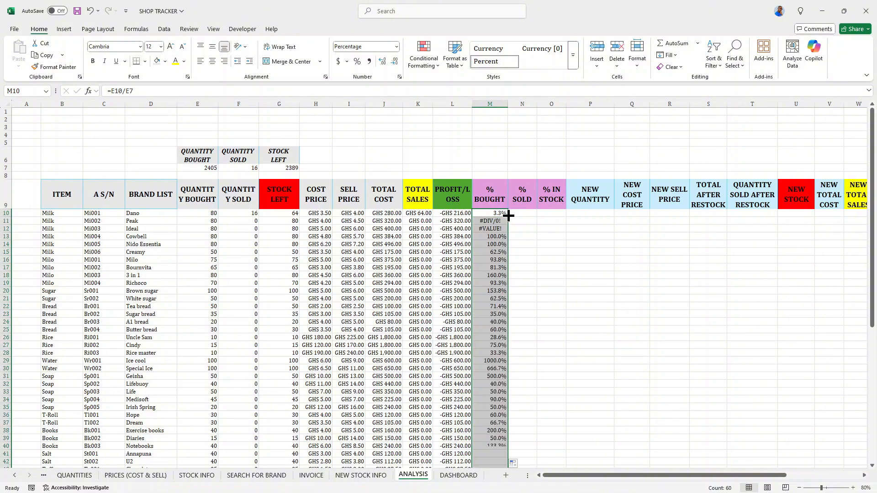
Review the filled % BOUGHT column and open the M10 formula for editing.
{"action": "scroll", "coordinate": [479, 246], "scroll_direction": "down", "scroll_amount": 5}
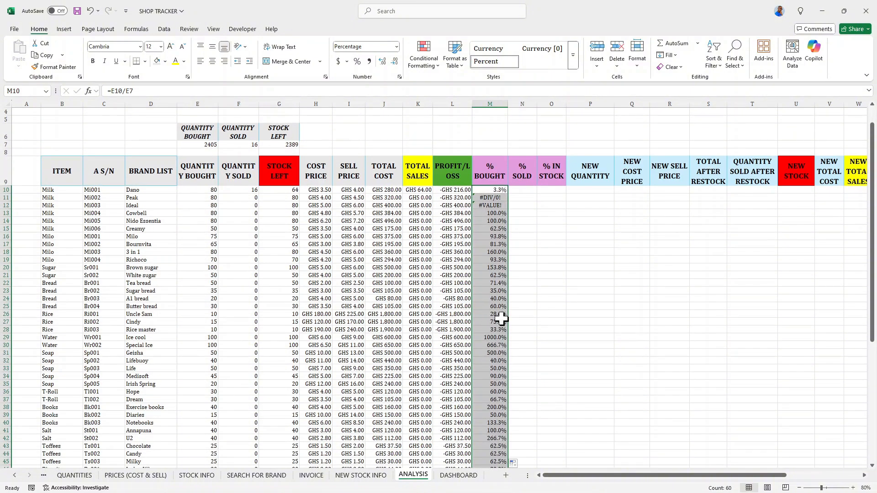
{"action": "scroll", "coordinate": [489, 318], "scroll_direction": "down", "scroll_amount": 3}
{"action": "scroll", "coordinate": [487, 308], "scroll_direction": "up", "scroll_amount": 7}
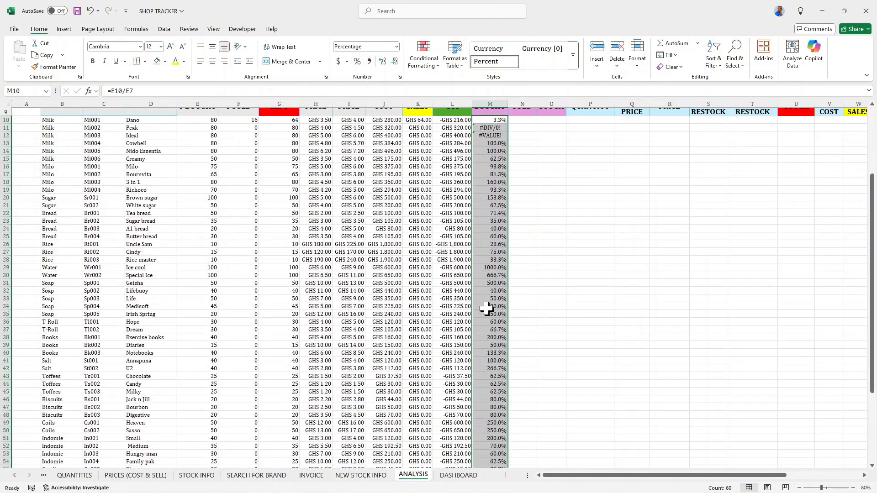
{"action": "left_click", "coordinate": [484, 215]}
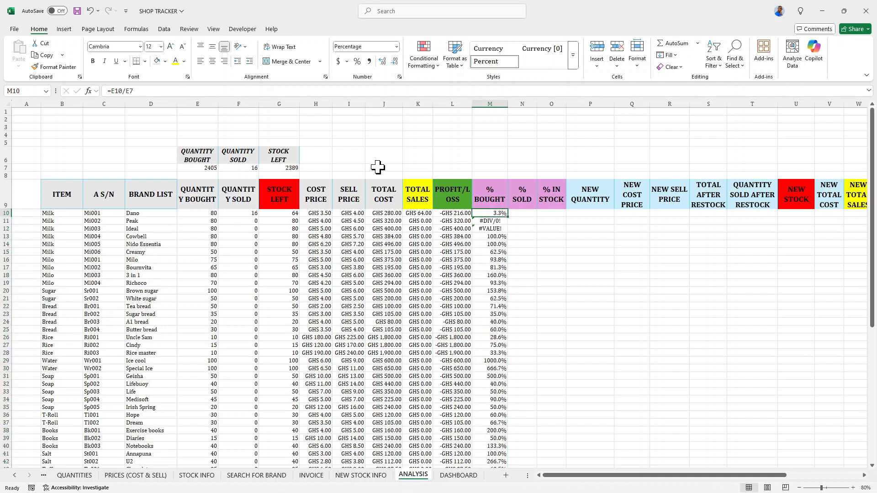
{"action": "left_click", "coordinate": [138, 91]}
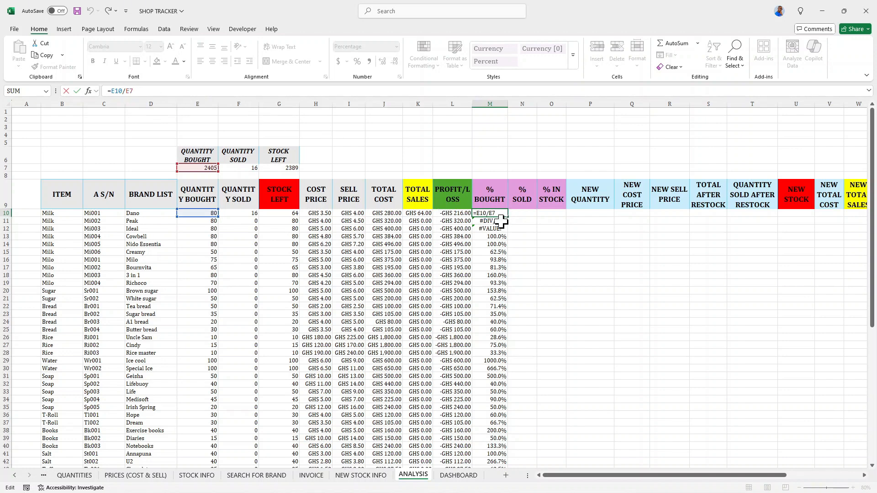
Make the E7 reference in M10's formula absolute so it reads =E10/$E$7.
{"action": "key", "text": "Return"}
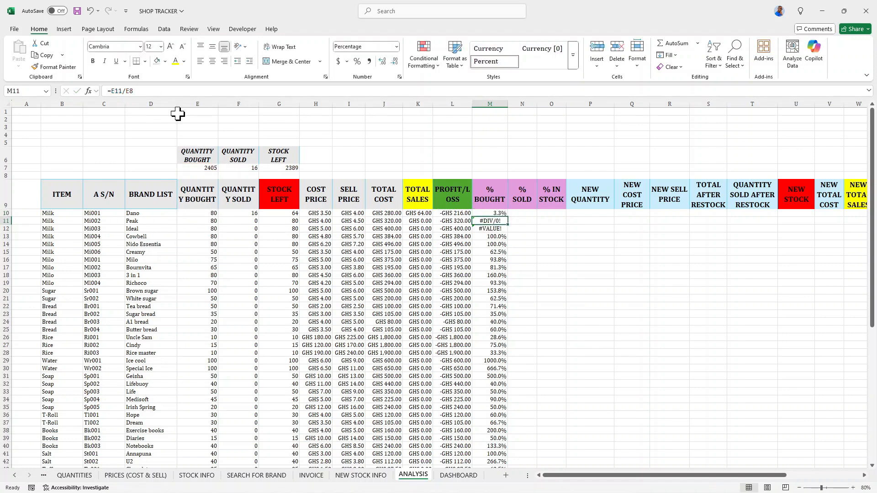
{"action": "left_click", "coordinate": [197, 168]}
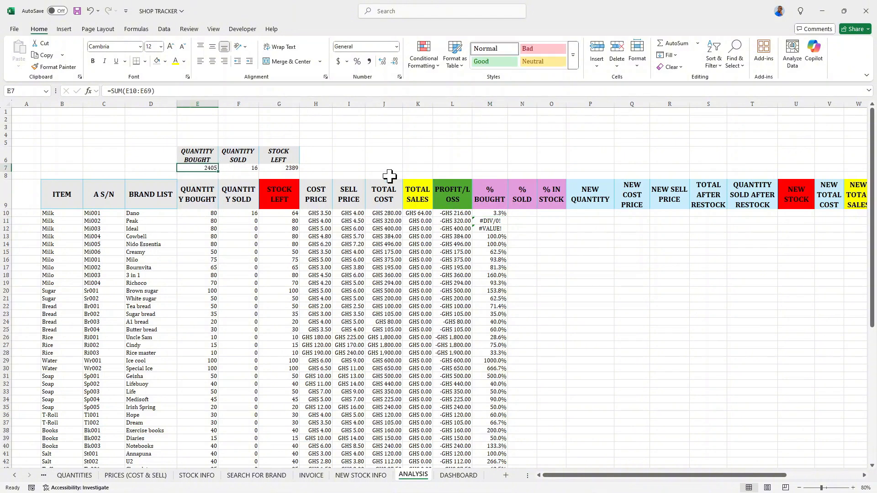
{"action": "left_click", "coordinate": [487, 213]}
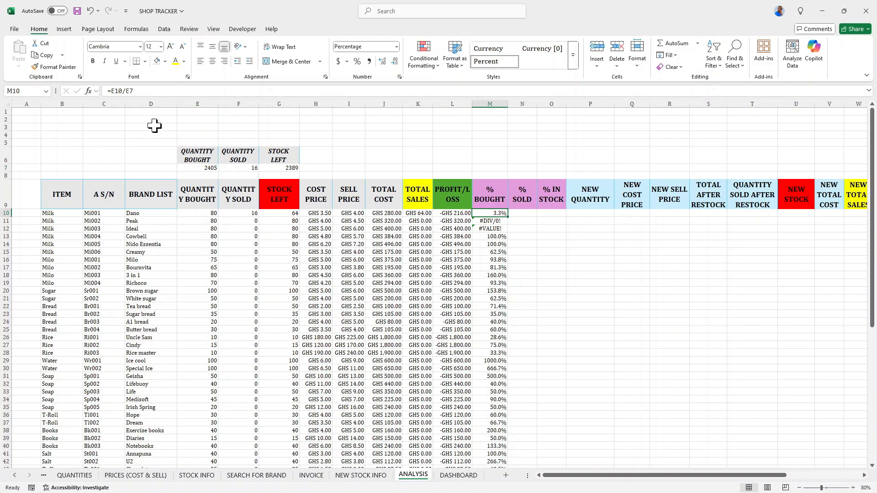
{"action": "left_click", "coordinate": [125, 90]}
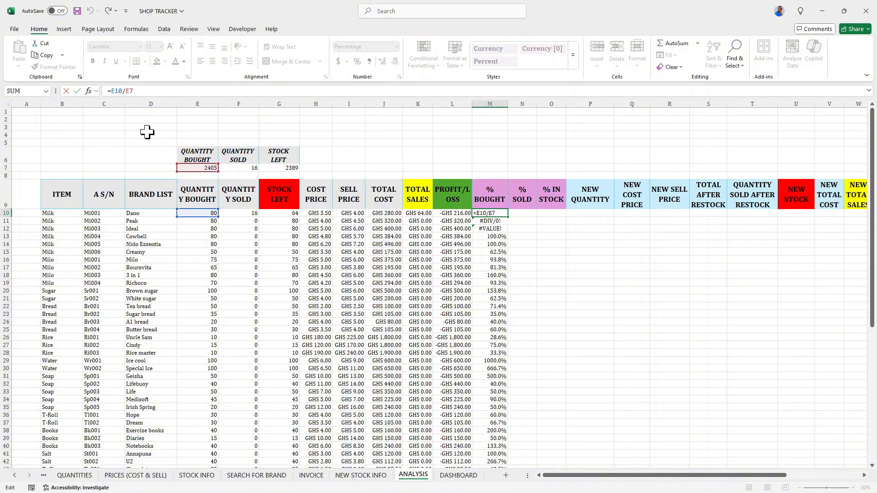
{"action": "key", "text": "F4"}
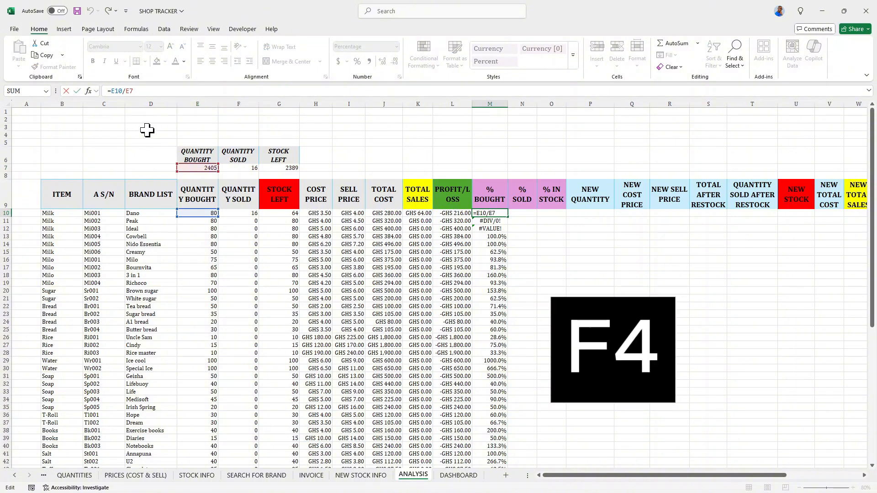
{"action": "key", "text": "F4"}
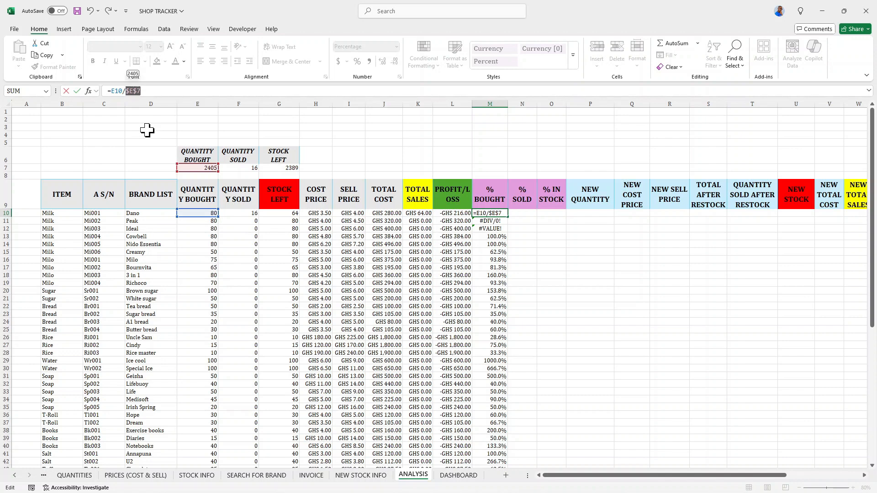
{"action": "key", "text": "Return"}
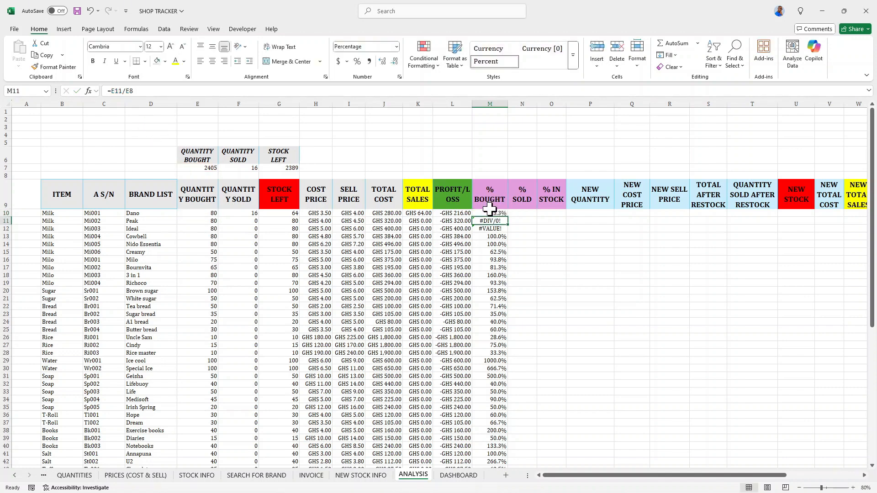
Fill M10's corrected formula down the whole % BOUGHT column and scroll through the results.
{"action": "left_click", "coordinate": [490, 213]}
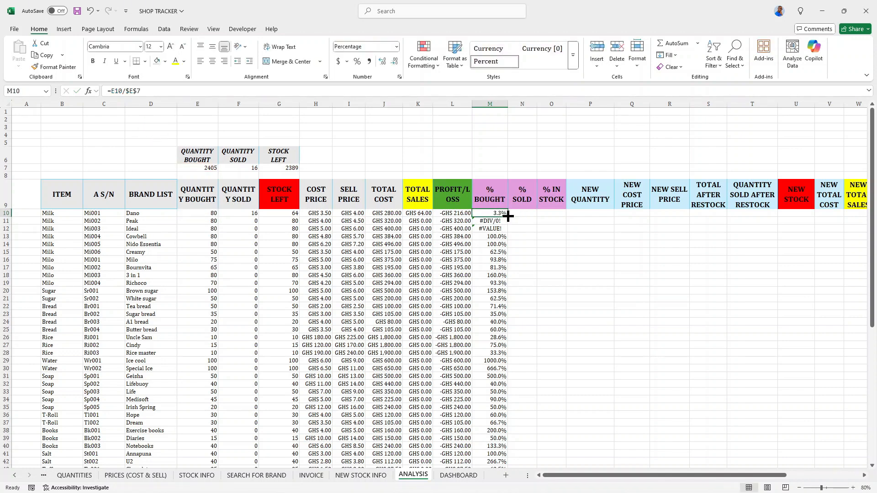
{"action": "double_click", "coordinate": [507, 216]}
{"action": "scroll", "coordinate": [494, 231], "scroll_direction": "down", "scroll_amount": 7}
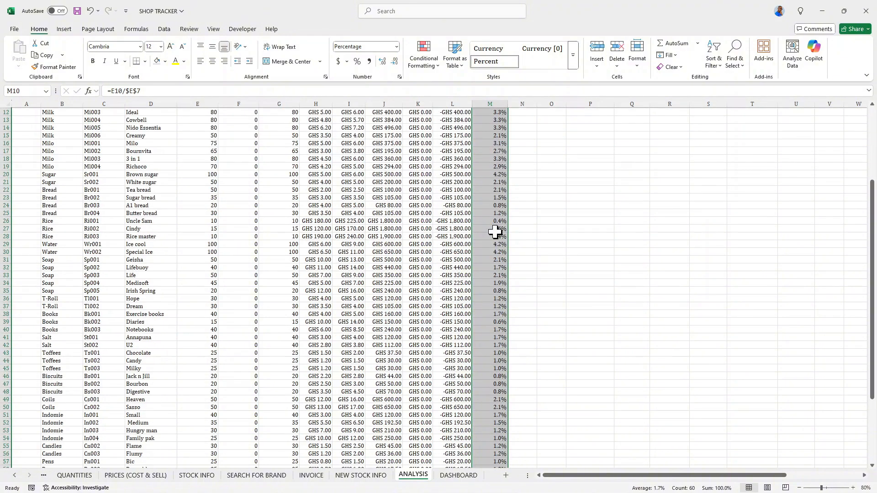
{"action": "scroll", "coordinate": [494, 232], "scroll_direction": "up", "scroll_amount": 6}
{"action": "scroll", "coordinate": [494, 231], "scroll_direction": "down", "scroll_amount": 13}
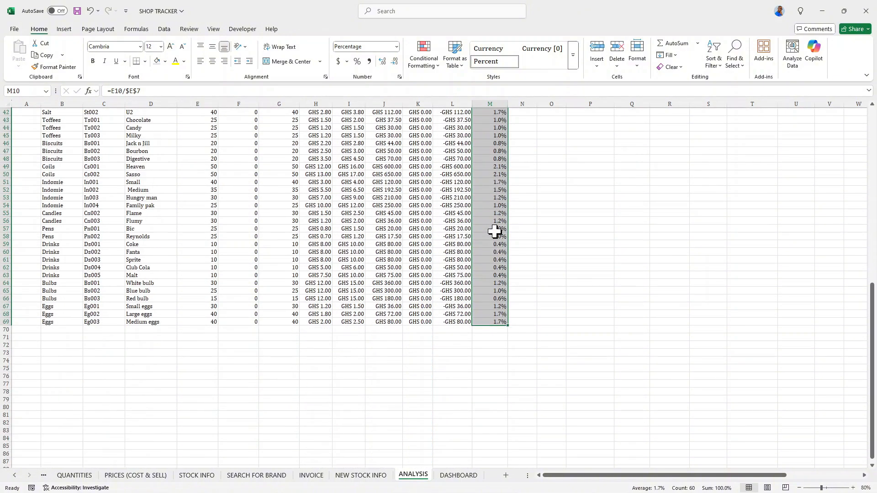
{"action": "scroll", "coordinate": [494, 232], "scroll_direction": "up", "scroll_amount": 7}
{"action": "scroll", "coordinate": [494, 231], "scroll_direction": "up", "scroll_amount": 7}
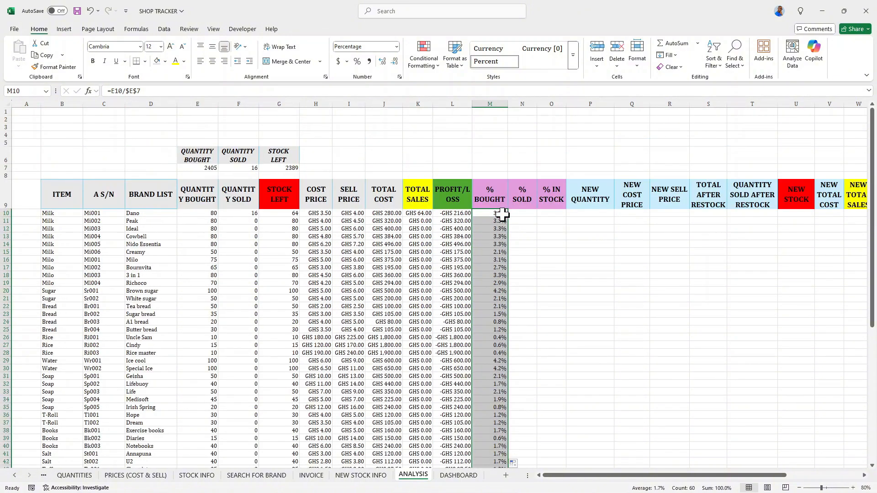
Copy M10's formula and percentage format across into N10 and O10, then inspect N10 against the F7 total.
{"action": "left_click", "coordinate": [497, 213]}
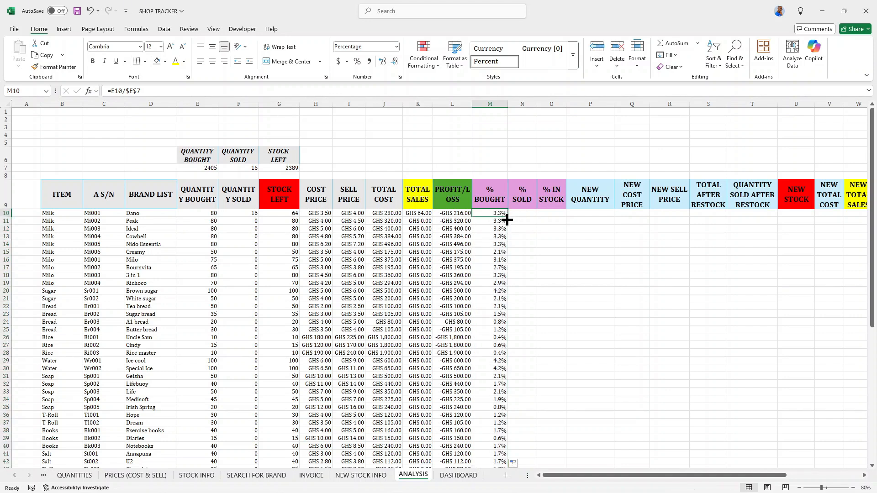
{"action": "left_click_drag", "start_coordinate": [507, 220], "coordinate": [552, 219]}
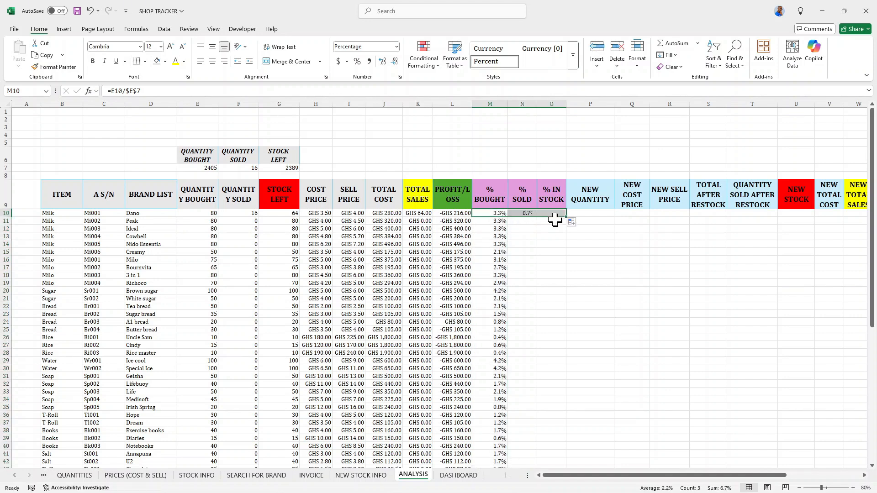
{"action": "left_click", "coordinate": [528, 213]}
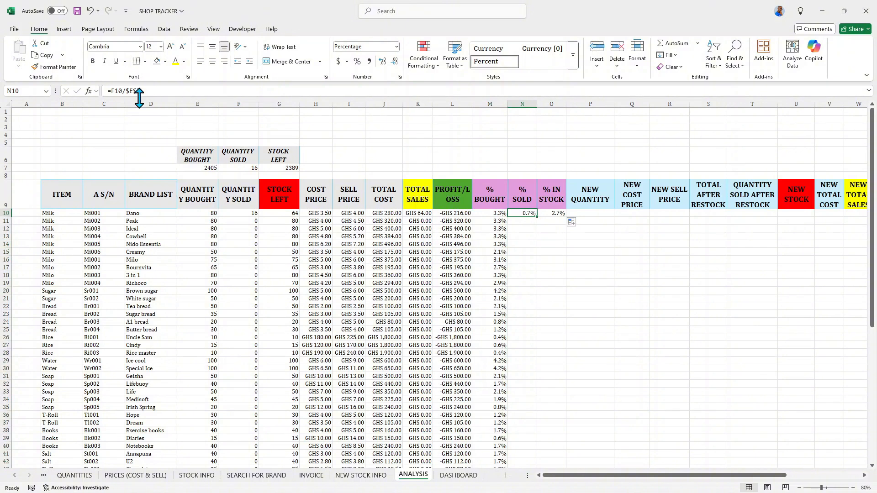
{"action": "left_click", "coordinate": [241, 167]}
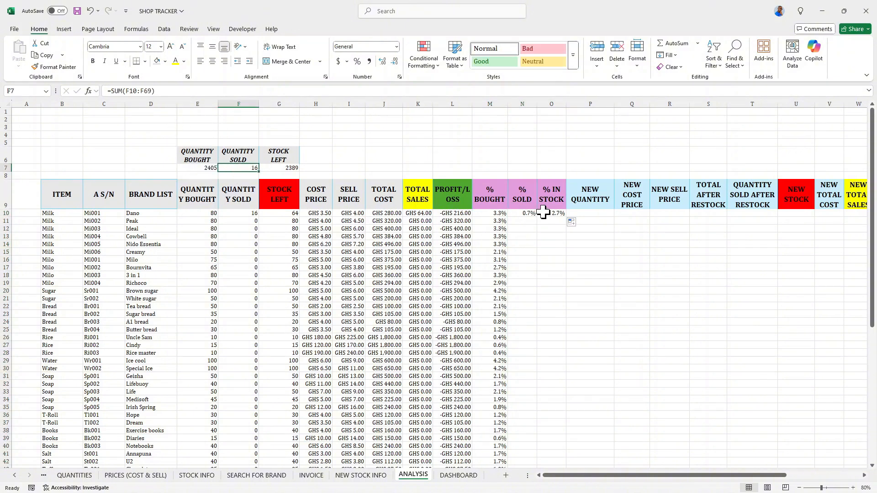
{"action": "left_click", "coordinate": [529, 213]}
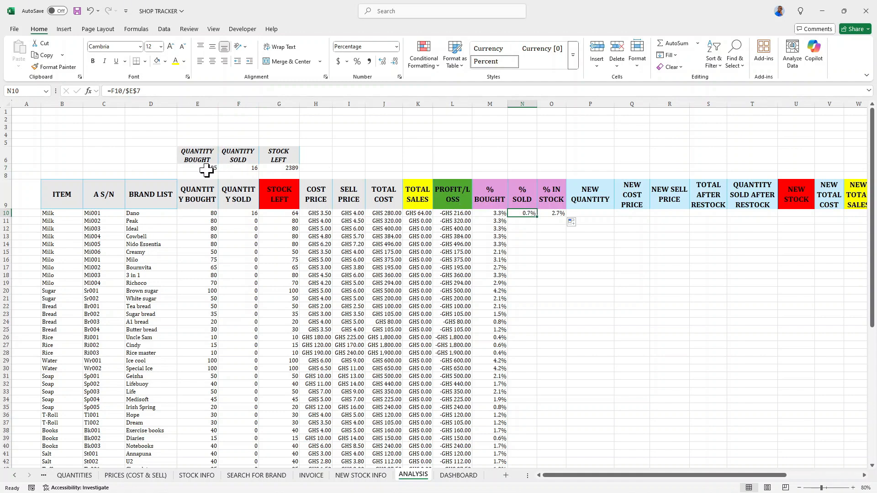
{"action": "left_click", "coordinate": [238, 168]}
Rewrite N10's formula as =F10/$F$7 for the first item's percentage sold.
{"action": "left_click", "coordinate": [535, 213]}
{"action": "left_click", "coordinate": [145, 91]}
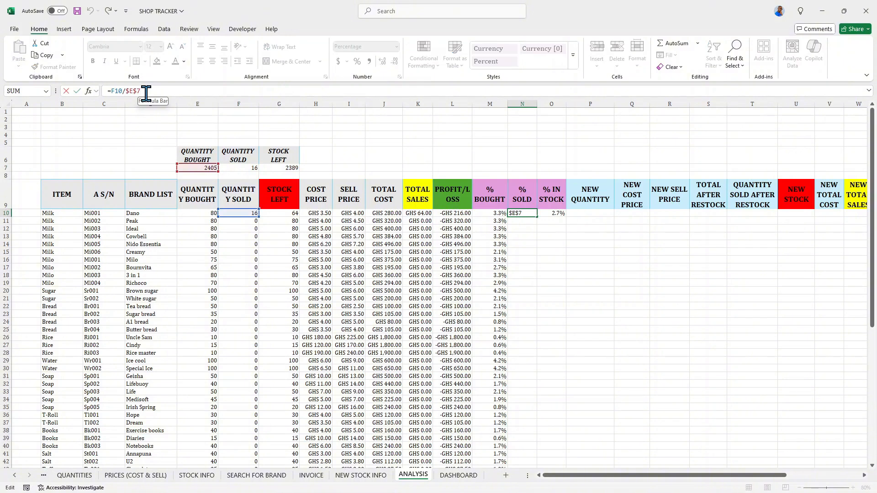
{"action": "key", "text": "BackSpace"}
{"action": "key", "text": "BackSpace"}
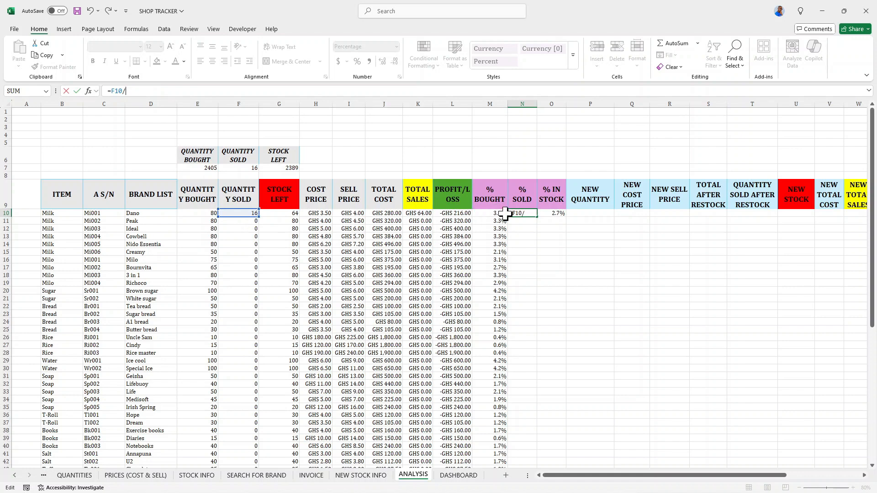
{"action": "key", "text": "BackSpace"}
{"action": "key", "text": "BackSpace"}
{"action": "key", "text": "BackSpace"}
{"action": "key", "text": "BackSpace"}
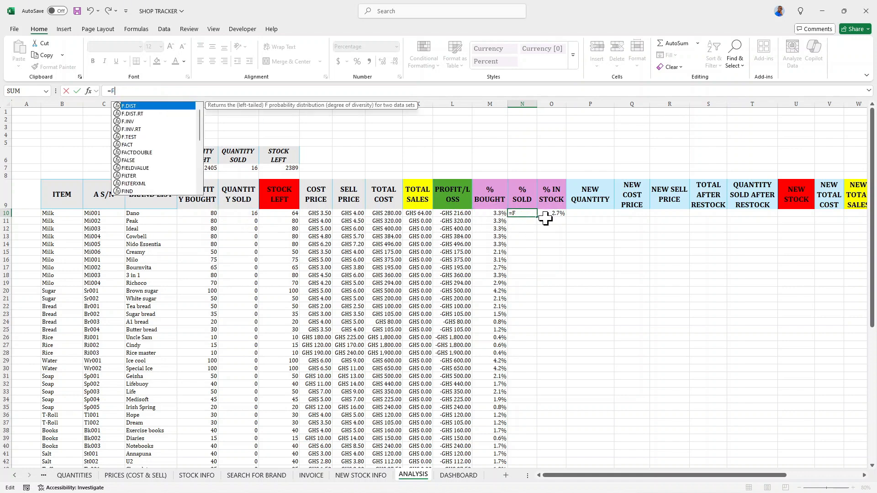
{"action": "left_click", "coordinate": [253, 213]}
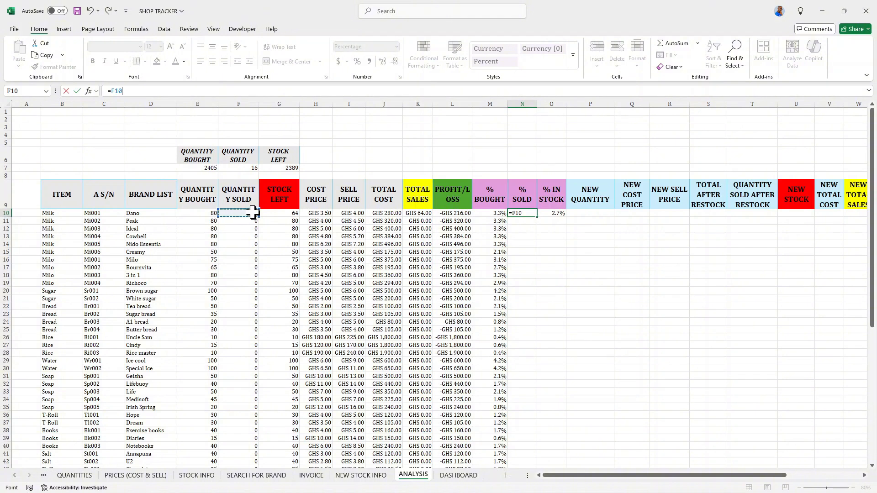
{"action": "type", "text": "/"}
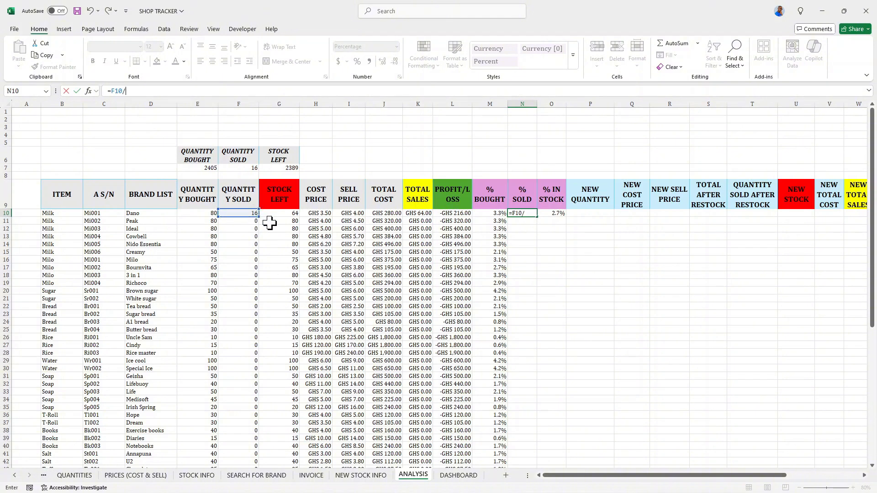
{"action": "left_click", "coordinate": [248, 169]}
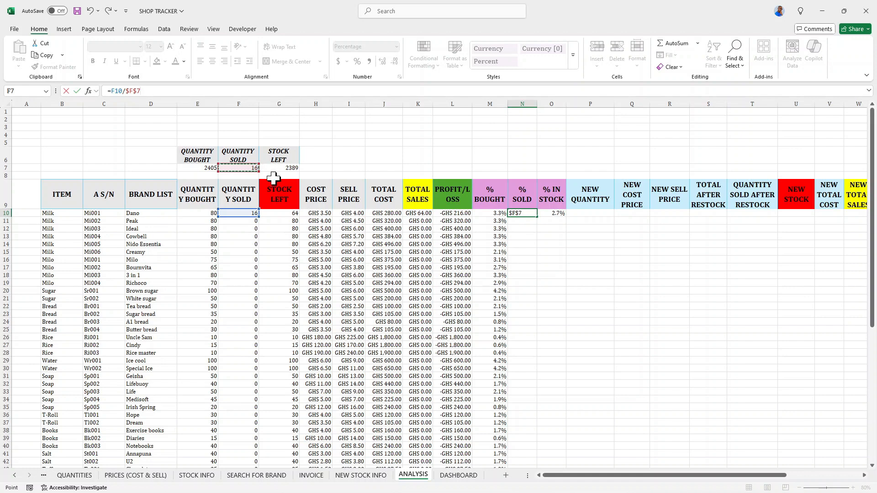
{"action": "key", "text": "Return"}
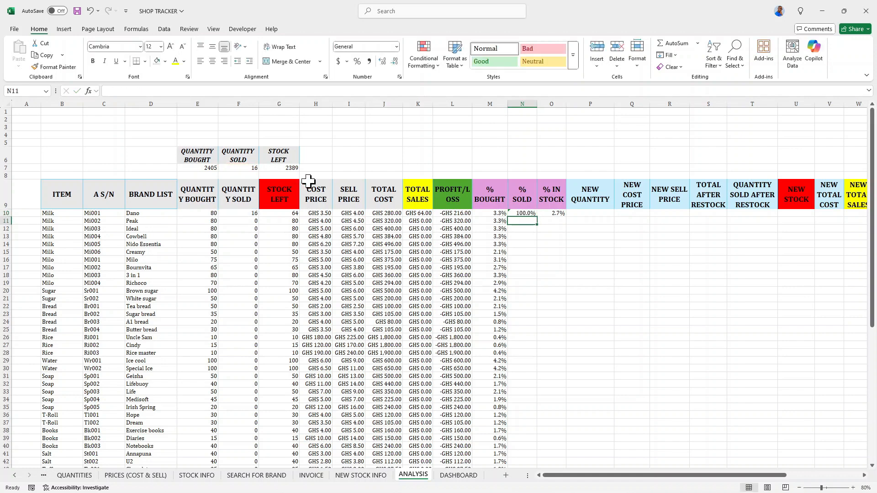
Fill N10's formula down the whole % SOLD column.
{"action": "left_click", "coordinate": [521, 213]}
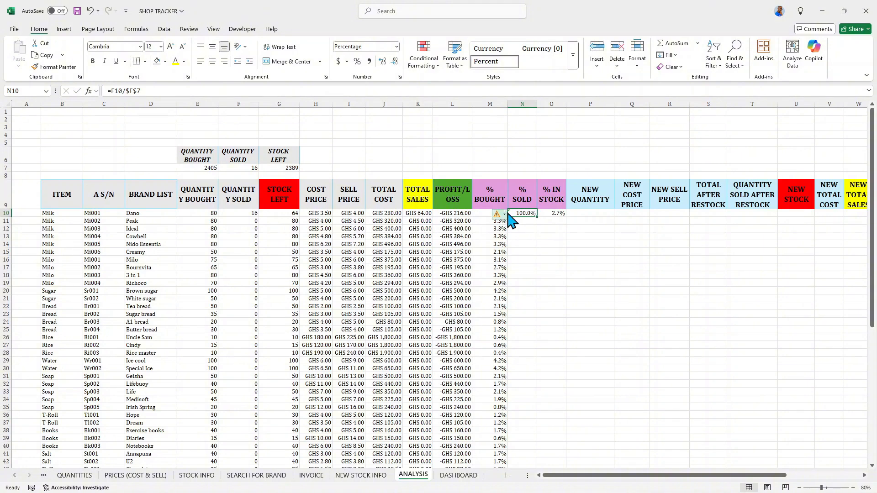
{"action": "double_click", "coordinate": [538, 217]}
{"action": "scroll", "coordinate": [527, 234], "scroll_direction": "down", "scroll_amount": 9}
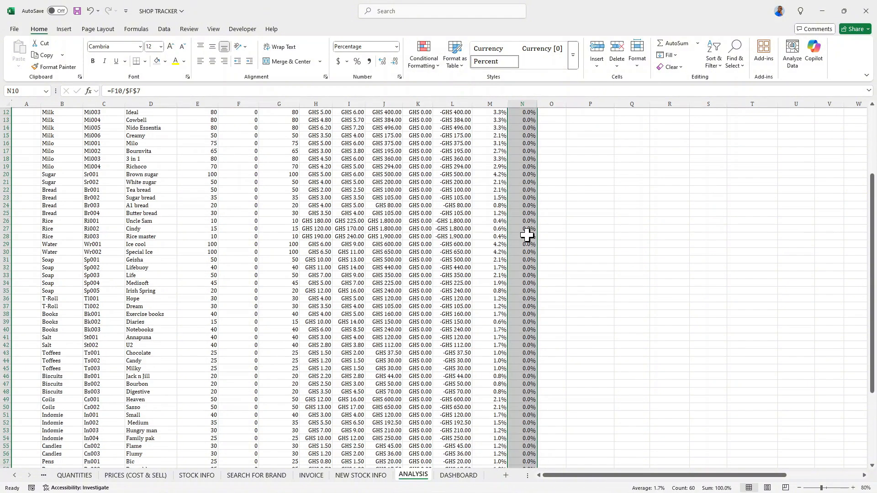
{"action": "scroll", "coordinate": [528, 233], "scroll_direction": "up", "scroll_amount": 9}
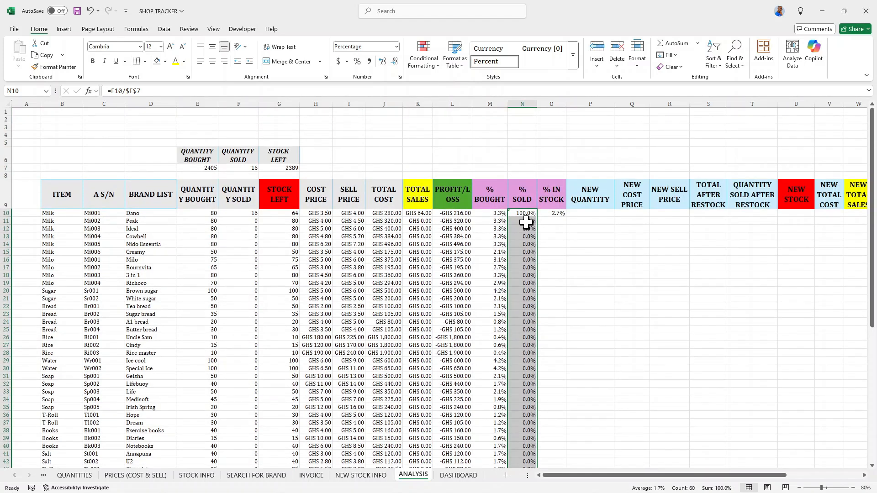
Try to rewrite O10's formula to divide the G10 stock left value.
{"action": "left_click", "coordinate": [552, 214]}
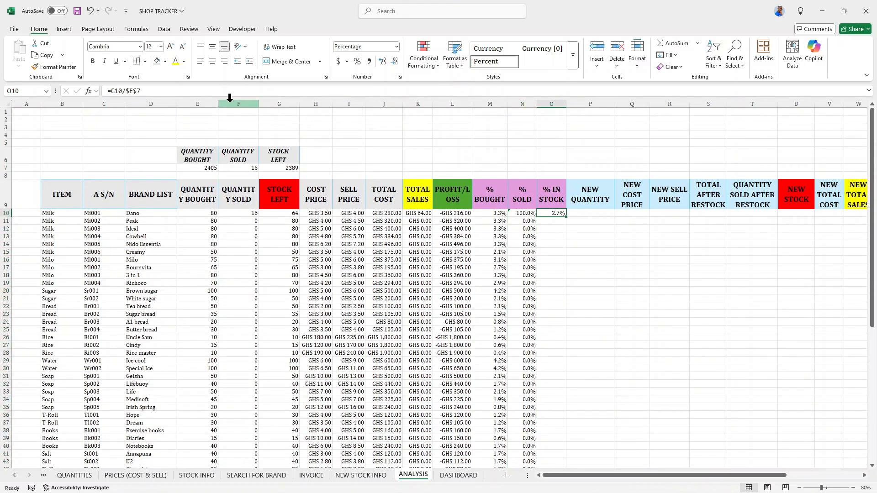
{"action": "left_click", "coordinate": [158, 90]}
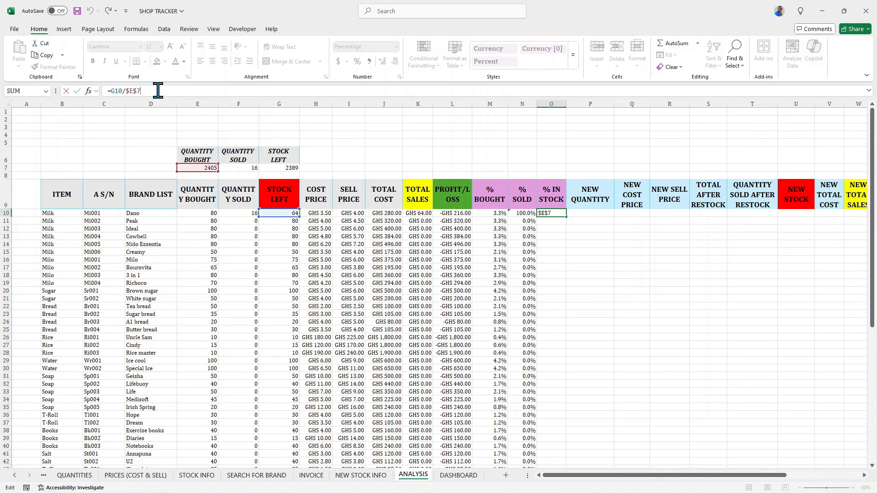
{"action": "key", "text": "BackSpace"}
{"action": "key", "text": "BackSpace"}
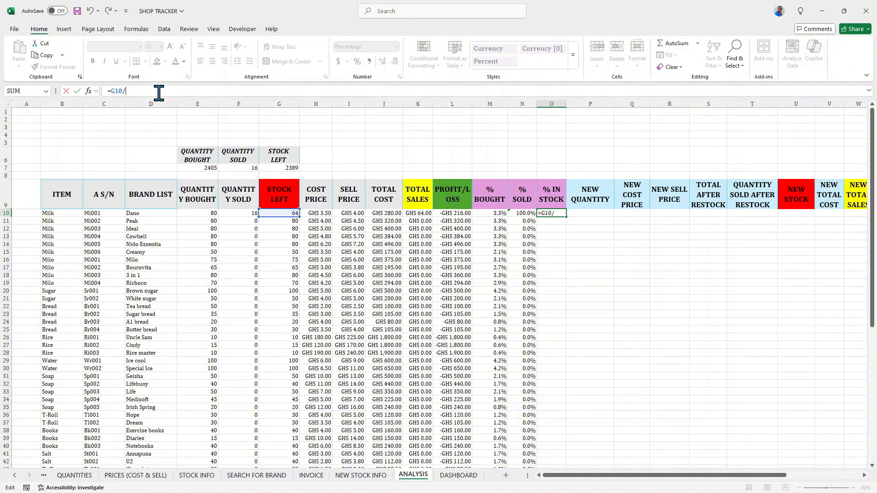
{"action": "key", "text": "BackSpace"}
{"action": "key", "text": "BackSpace"}
{"action": "key", "text": "BackSpace"}
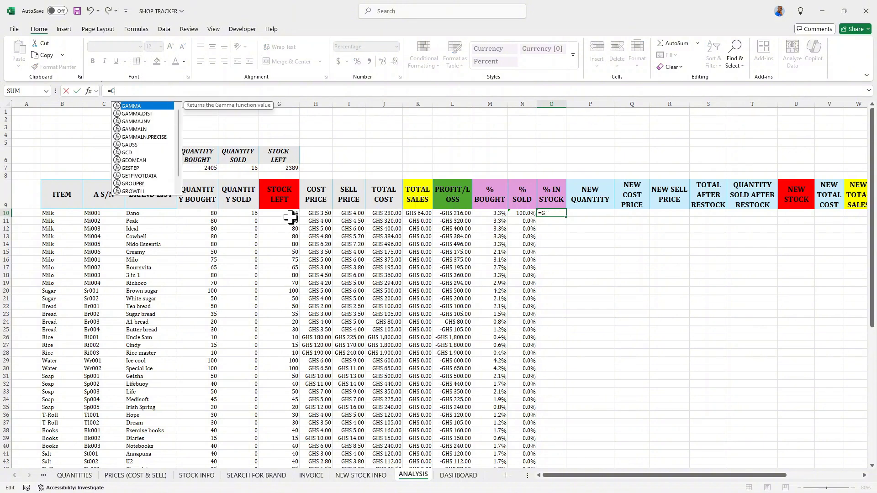
{"action": "left_click", "coordinate": [284, 214]}
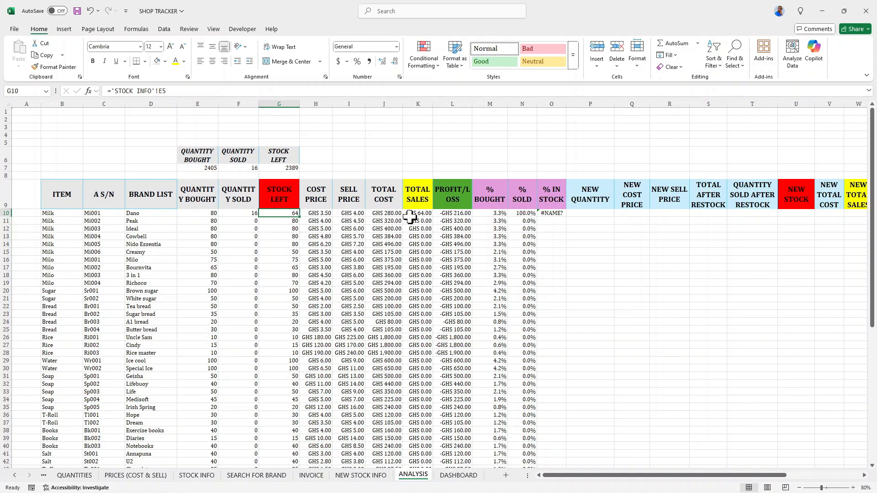
Rewrite O10's formula as =G10/$G$7 for the first item's percentage in stock.
{"action": "left_click", "coordinate": [554, 213]}
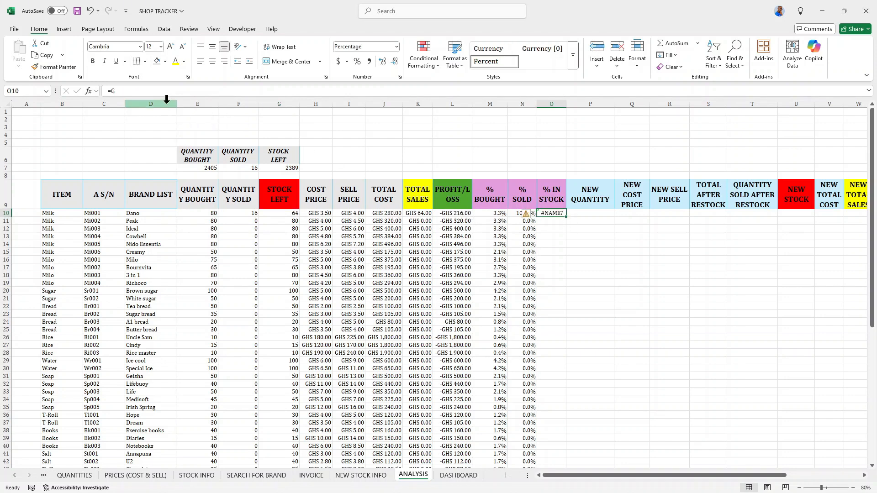
{"action": "left_click", "coordinate": [154, 91]}
{"action": "key", "text": "BackSpace"}
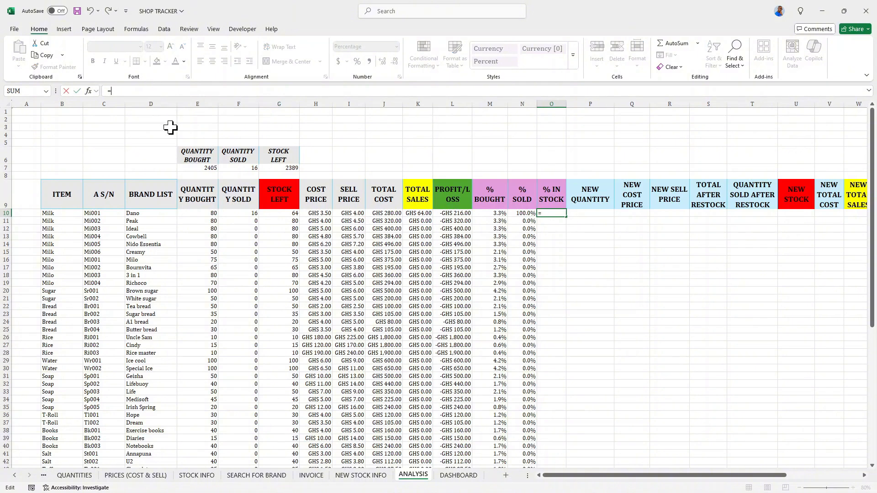
{"action": "left_click", "coordinate": [280, 213]}
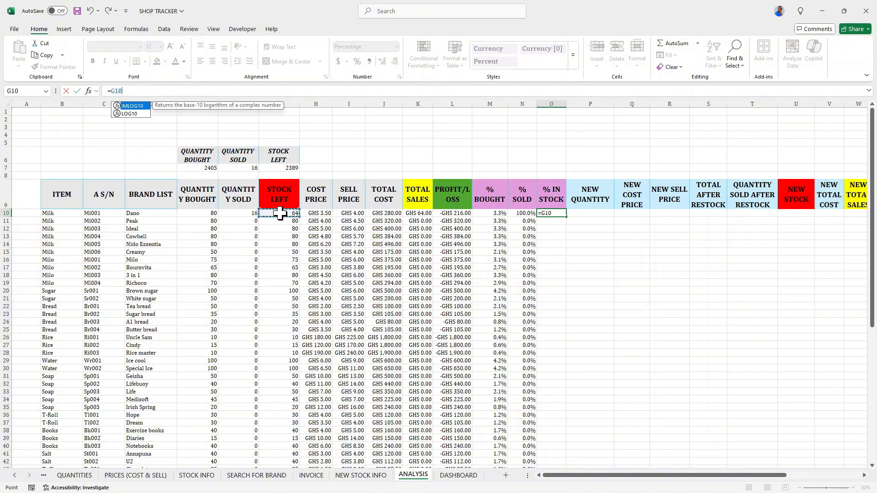
{"action": "type", "text": "/"}
{"action": "left_click", "coordinate": [283, 168]}
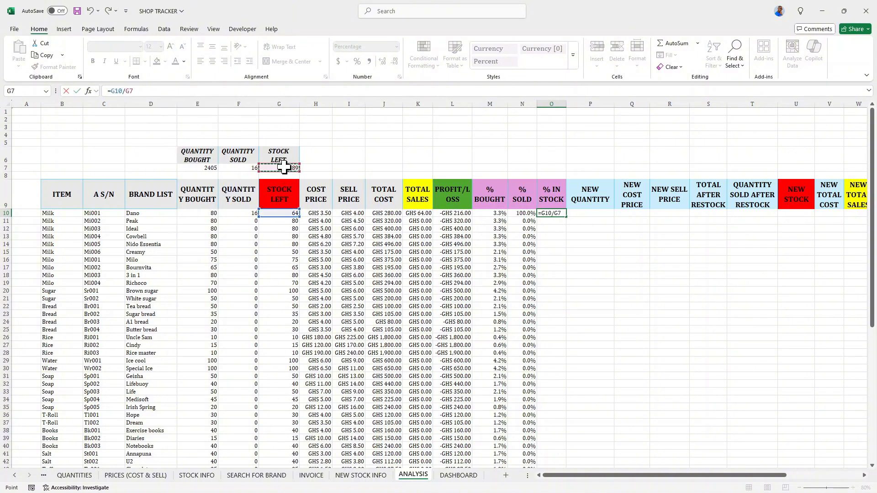
{"action": "key", "text": "Return"}
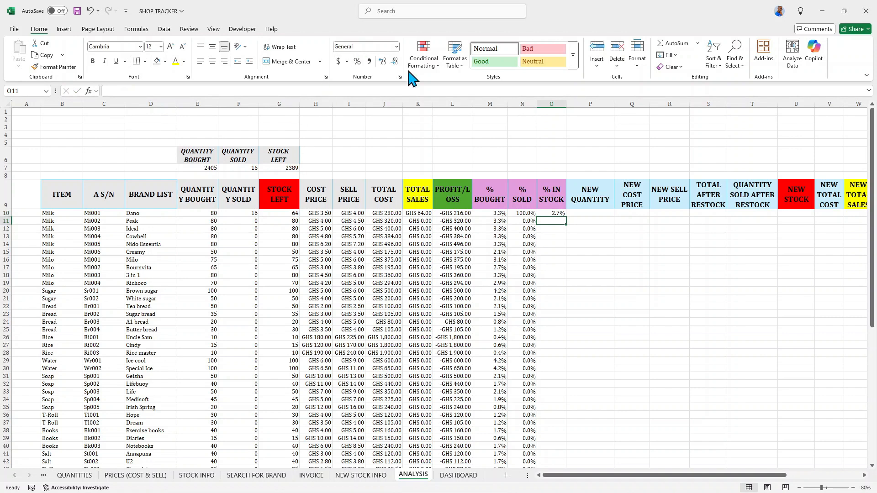
{"action": "left_click", "coordinate": [550, 213]}
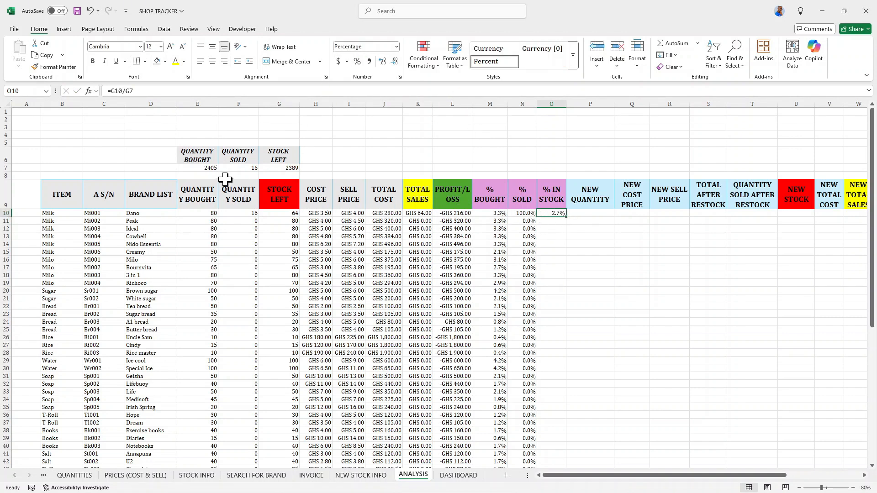
{"action": "left_click", "coordinate": [126, 91]}
{"action": "key", "text": "F4"}
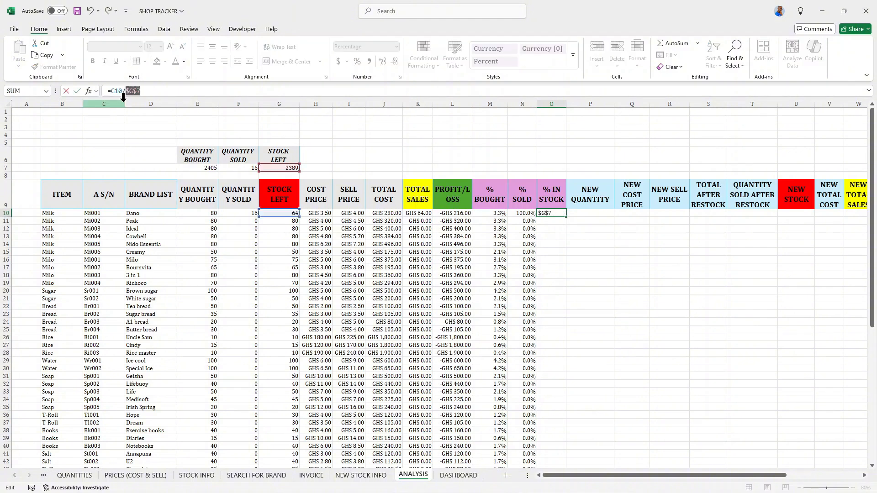
{"action": "key", "text": "Return"}
Fill O10's formula down the whole % IN STOCK column.
{"action": "left_click", "coordinate": [555, 212]}
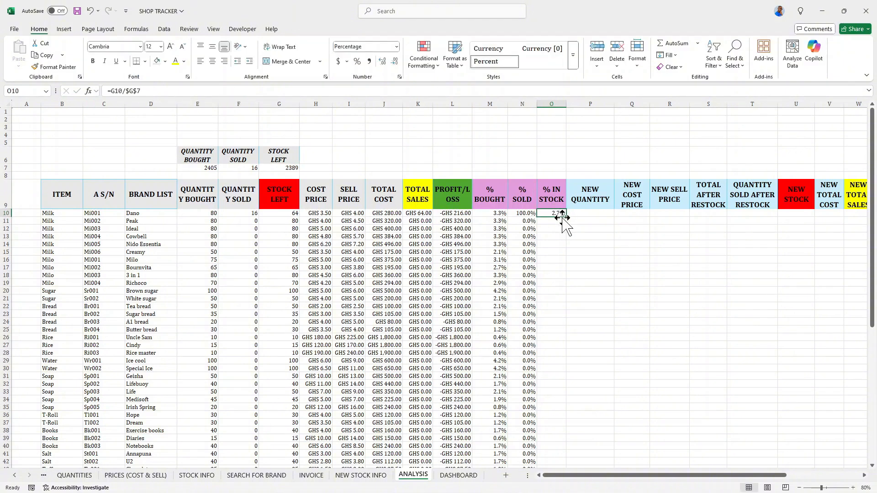
{"action": "double_click", "coordinate": [564, 219]}
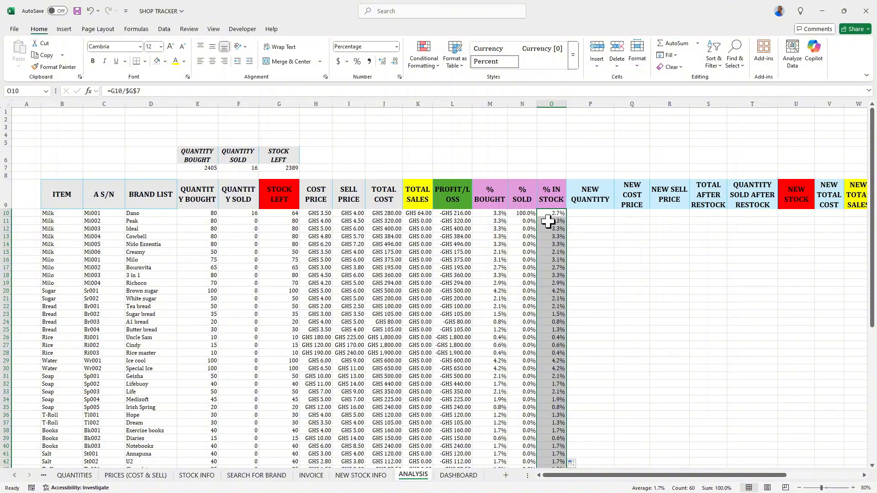
{"action": "scroll", "coordinate": [548, 221], "scroll_direction": "down", "scroll_amount": 4}
{"action": "scroll", "coordinate": [515, 227], "scroll_direction": "down", "scroll_amount": 3}
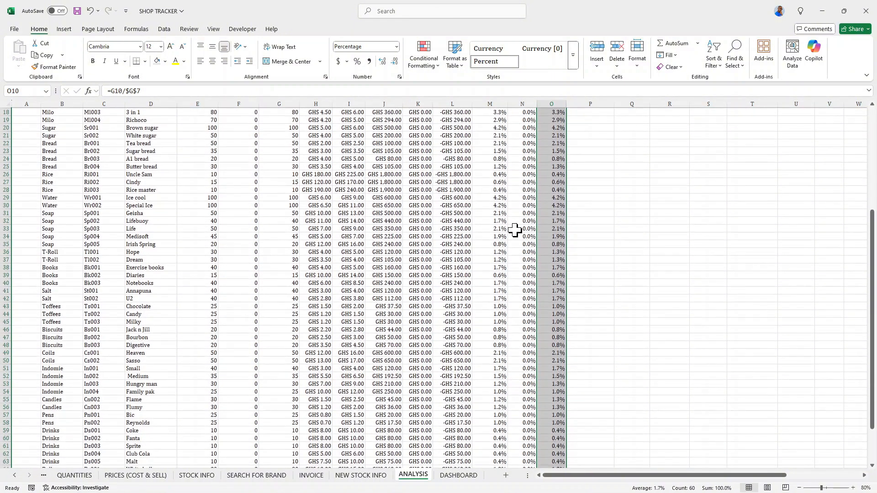
{"action": "scroll", "coordinate": [506, 228], "scroll_direction": "up", "scroll_amount": 8}
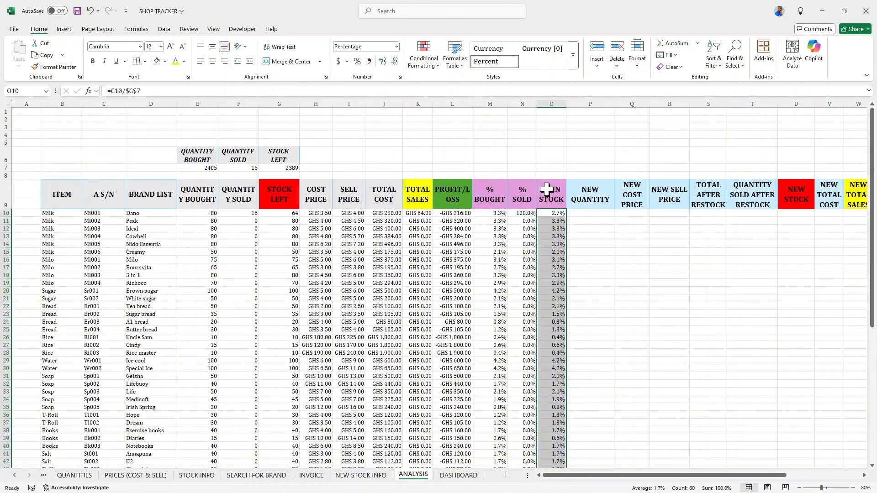
Link P10 to the NEW QUANTITY cell E8 on the NEW STOCK INFO sheet.
{"action": "left_click", "coordinate": [588, 212]}
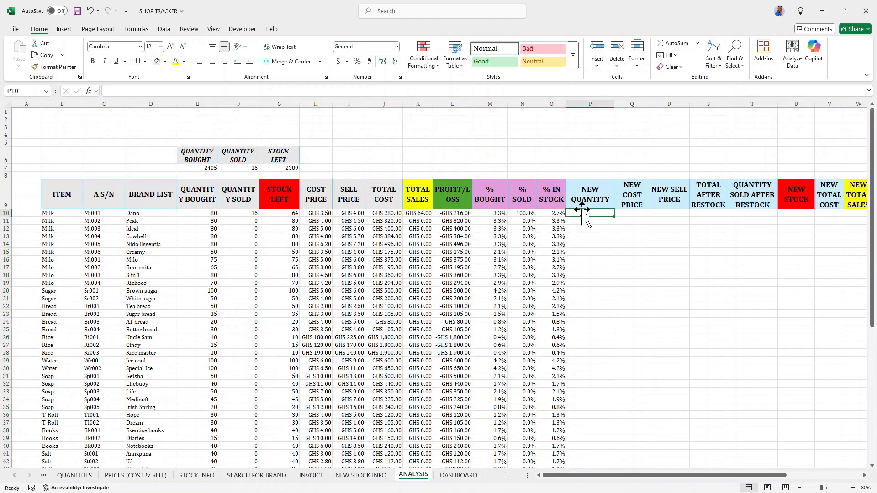
{"action": "left_click", "coordinate": [365, 477]}
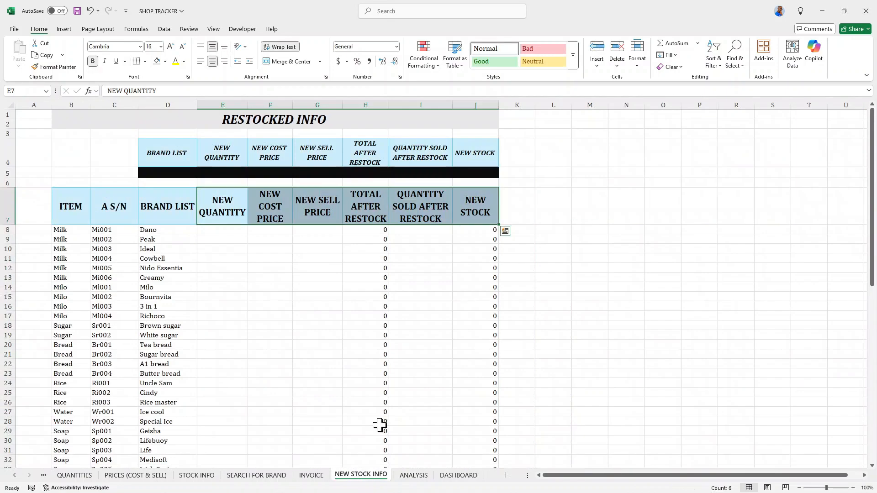
{"action": "left_click", "coordinate": [415, 475]}
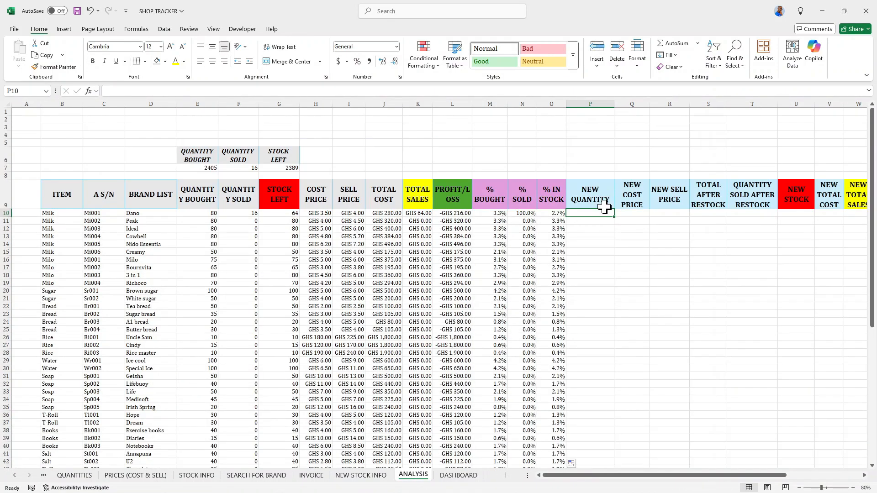
{"action": "type", "text": "="}
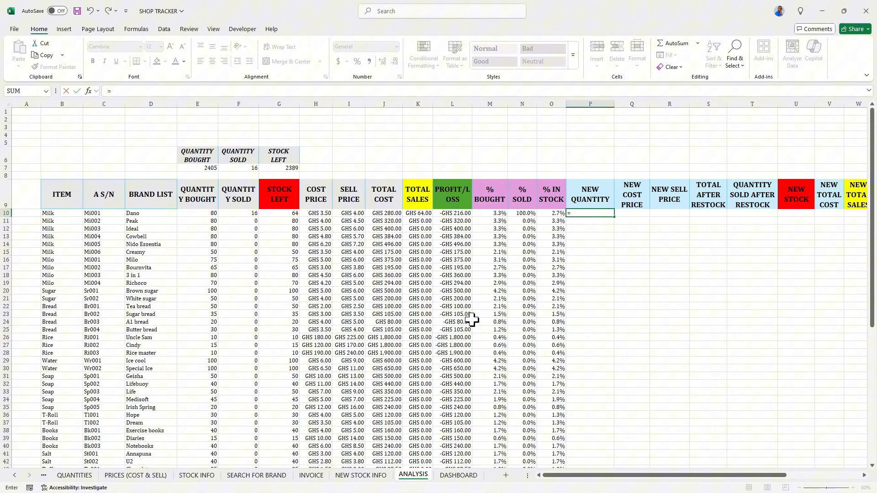
{"action": "left_click", "coordinate": [361, 475]}
{"action": "left_click", "coordinate": [212, 230]}
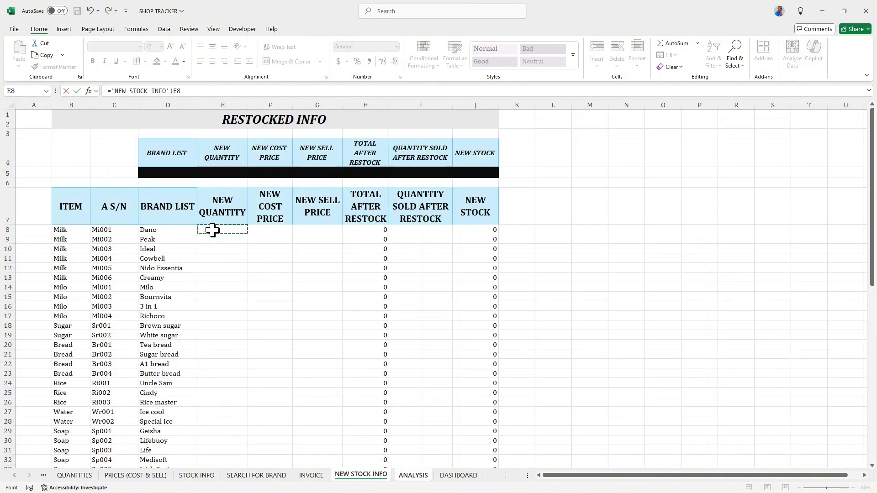
{"action": "key", "text": "Return"}
Copy P10's link across the row through the NEW STOCK column in U10.
{"action": "left_click", "coordinate": [607, 213]}
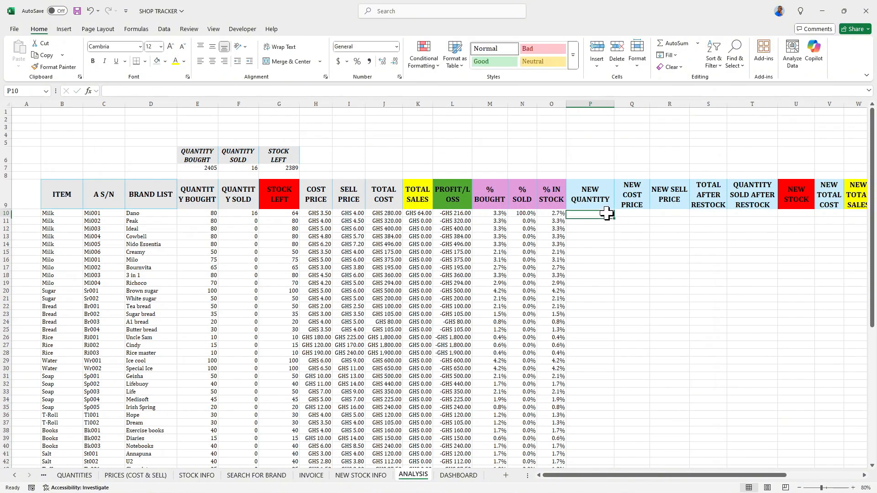
{"action": "left_click_drag", "start_coordinate": [615, 217], "coordinate": [797, 218]}
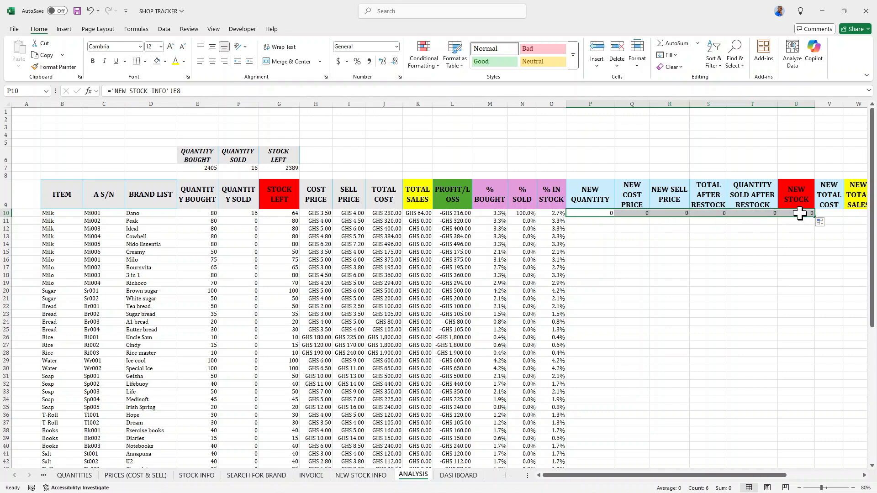
{"action": "left_click", "coordinate": [799, 213]}
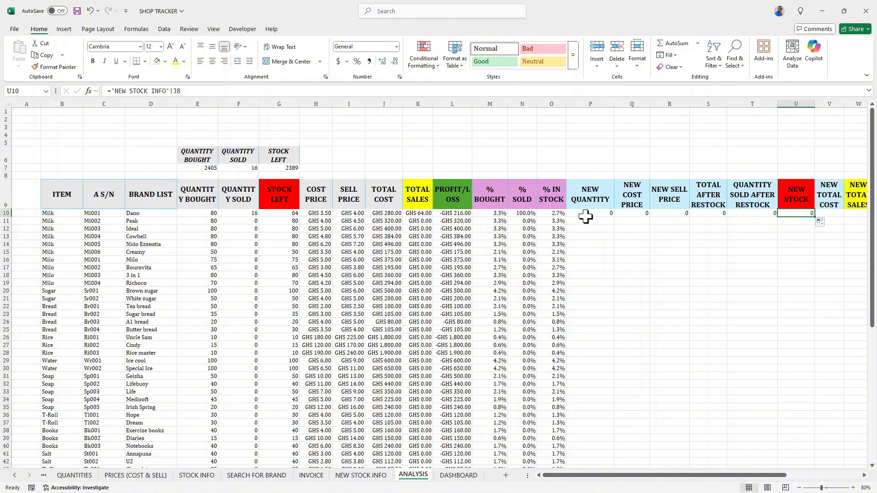
Fill the linked cells P10 to U10 down the rest of the table.
{"action": "left_click_drag", "start_coordinate": [588, 213], "coordinate": [805, 213]}
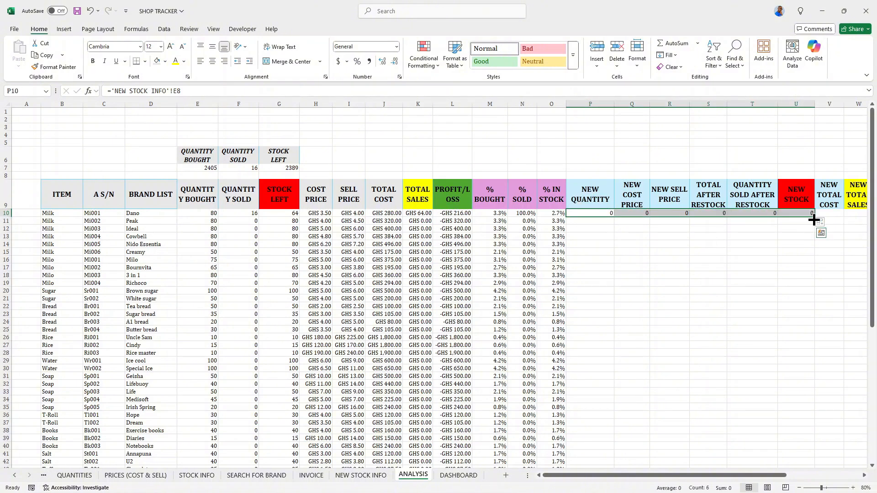
{"action": "double_click", "coordinate": [812, 216]}
{"action": "scroll", "coordinate": [731, 252], "scroll_direction": "down", "scroll_amount": 7}
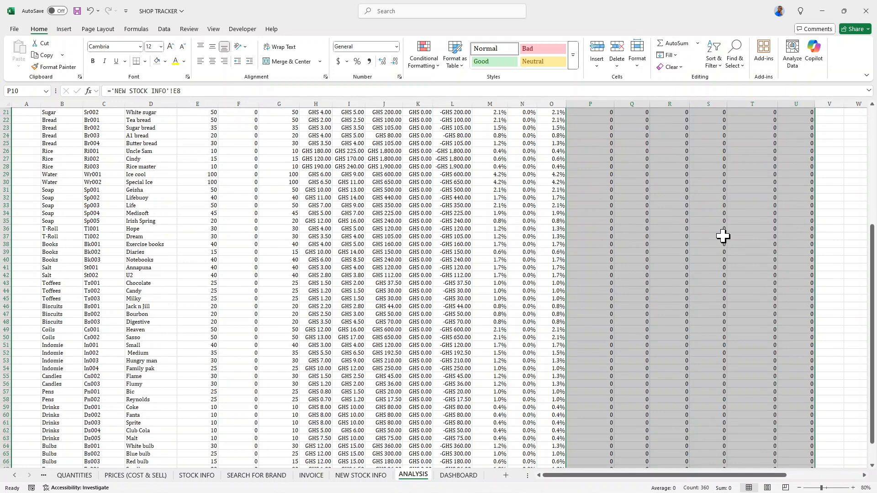
{"action": "scroll", "coordinate": [722, 236], "scroll_direction": "down", "scroll_amount": 5}
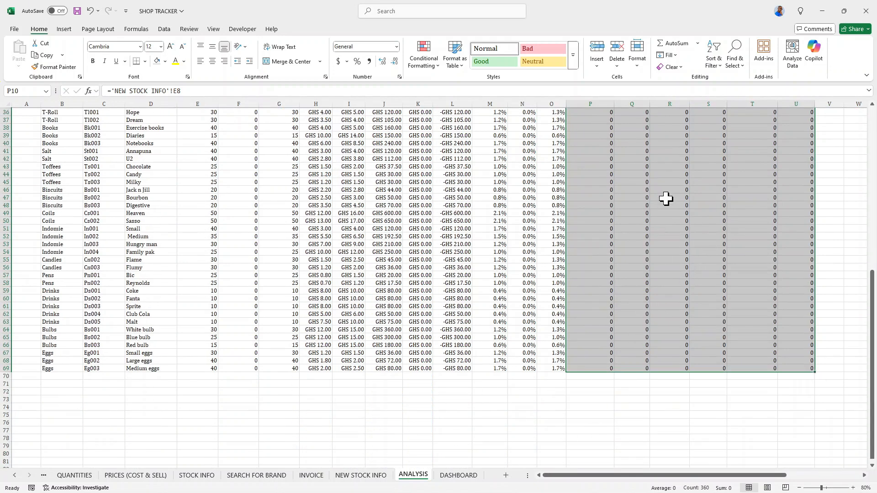
{"action": "scroll", "coordinate": [665, 197], "scroll_direction": "up", "scroll_amount": 10}
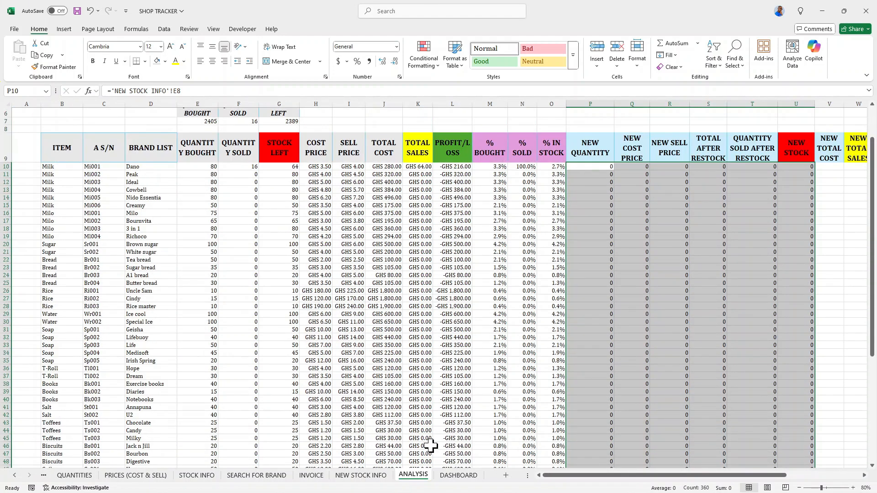
Enter a test quantity of 3 for Dano on NEW STOCK INFO and check the linked ANALYSIS row.
{"action": "left_click", "coordinate": [361, 475]}
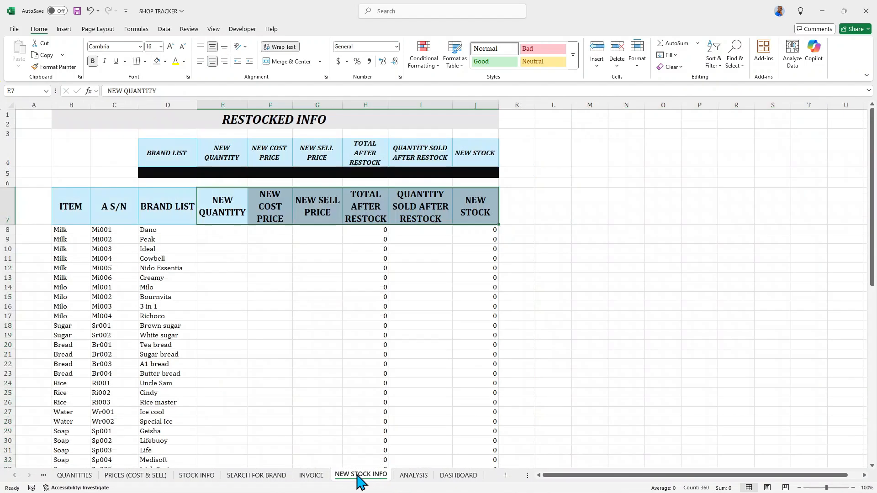
{"action": "left_click", "coordinate": [227, 229]}
{"action": "type", "text": "3"}
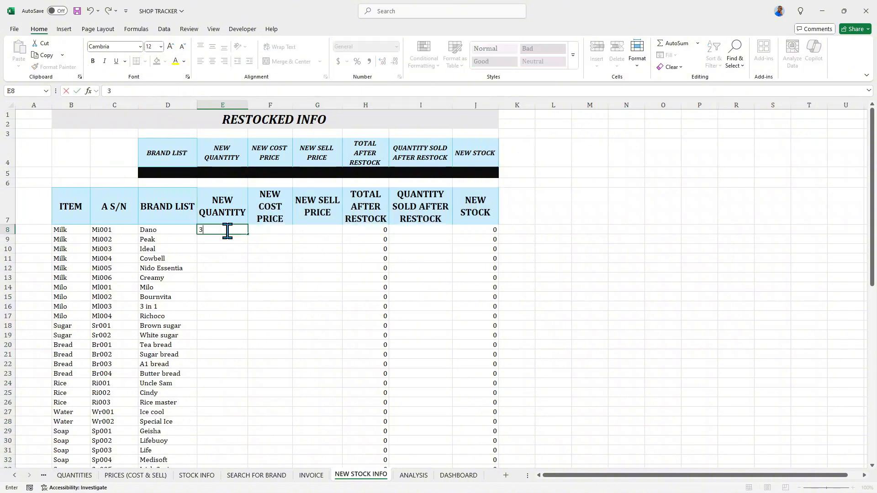
{"action": "key", "text": "Return"}
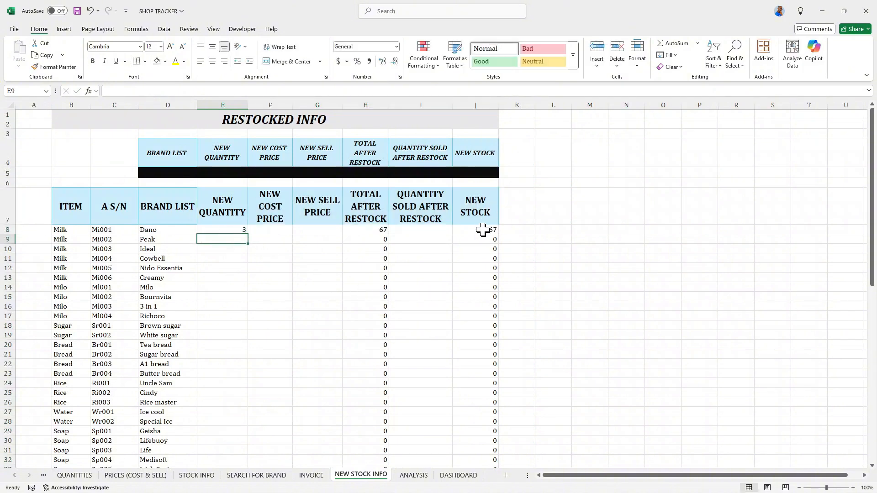
{"action": "left_click", "coordinate": [414, 475]}
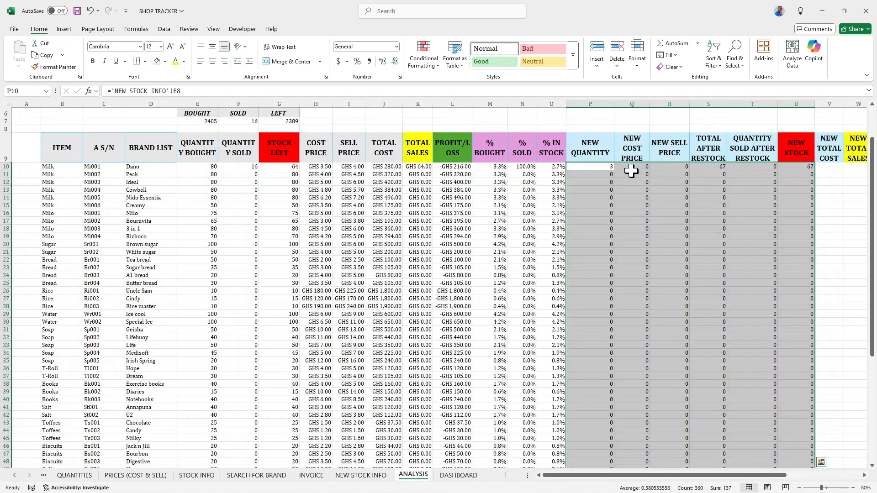
Clear the test quantity from Dano's NEW QUANTITY cell and return to the ANALYSIS sheet.
{"action": "left_click", "coordinate": [365, 476]}
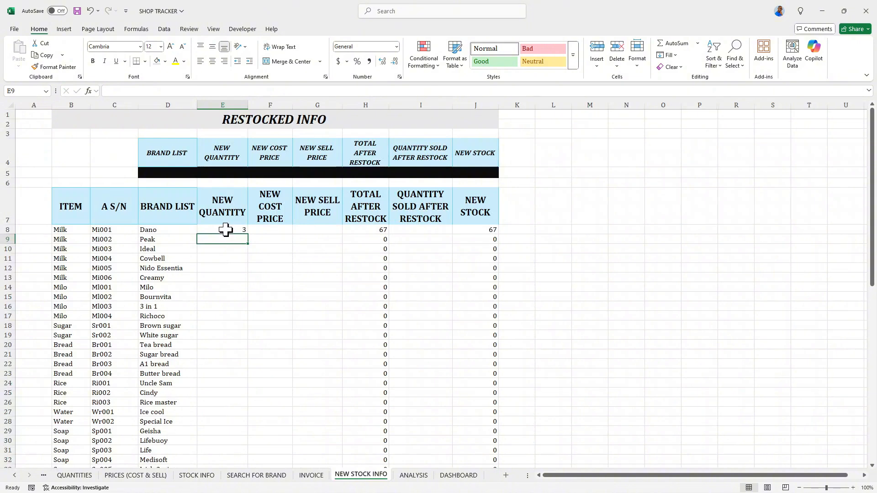
{"action": "left_click", "coordinate": [226, 229]}
{"action": "key", "text": "Delete"}
{"action": "left_click_drag", "start_coordinate": [289, 257], "coordinate": [302, 262]}
{"action": "left_click", "coordinate": [420, 476]}
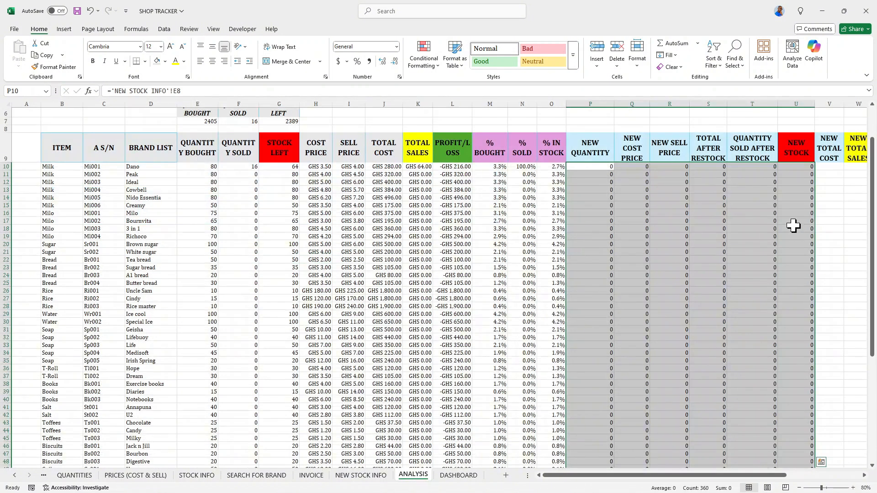
Format the NEW COST PRICE and NEW SELL PRICE columns with the custom "GHS" #,##0.00 number format.
{"action": "left_click_drag", "start_coordinate": [592, 481], "coordinate": [659, 480]}
{"action": "left_click", "coordinate": [609, 167]}
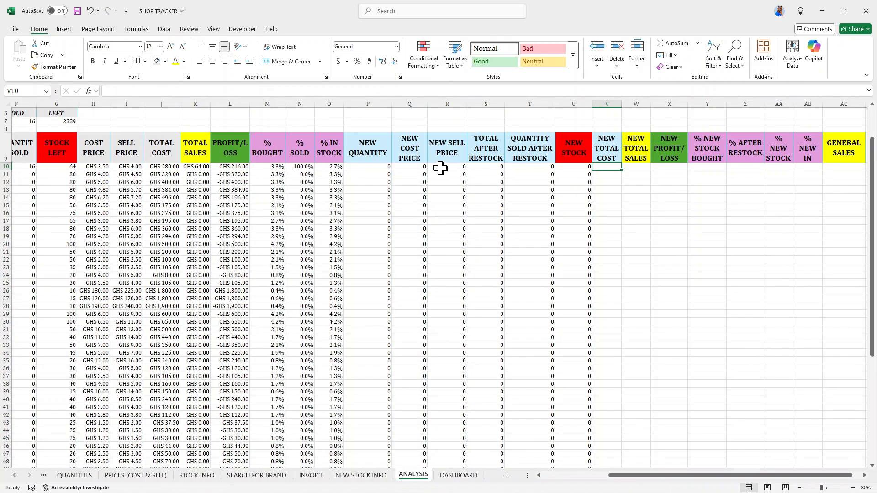
{"action": "left_click_drag", "start_coordinate": [398, 168], "coordinate": [442, 167]}
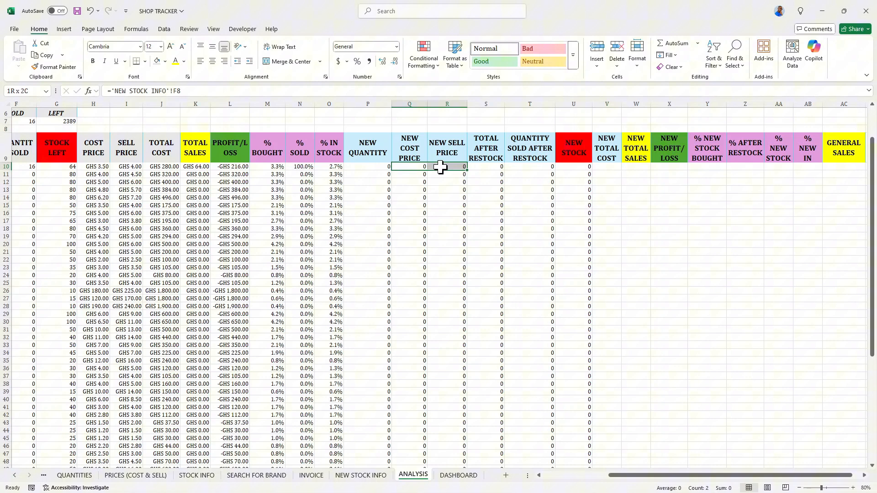
{"action": "double_click", "coordinate": [466, 169]}
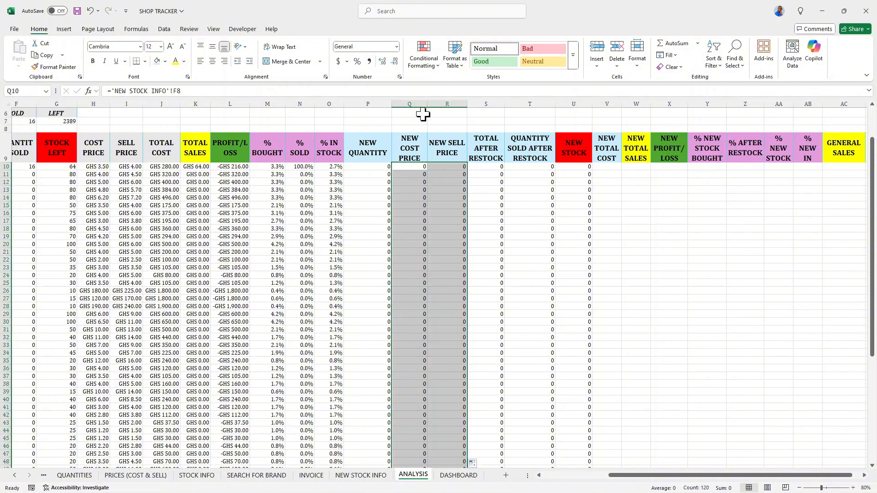
{"action": "left_click", "coordinate": [339, 64]}
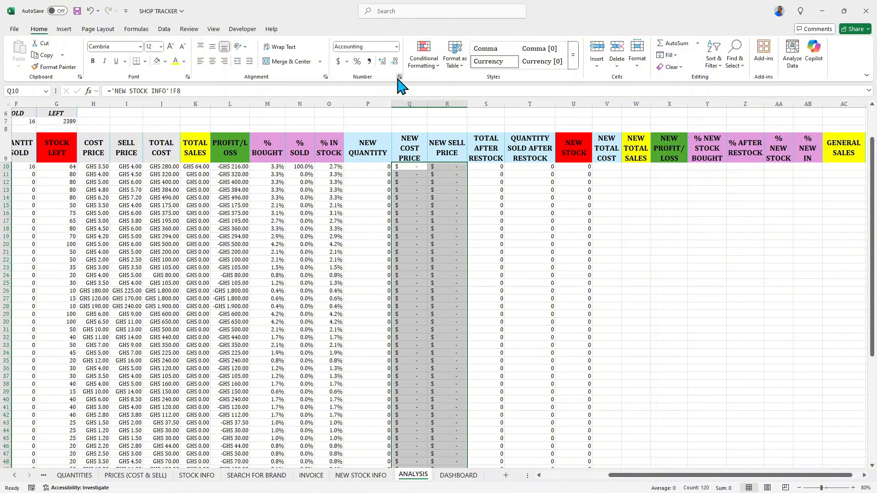
{"action": "left_click", "coordinate": [399, 77]}
{"action": "left_click", "coordinate": [336, 227]}
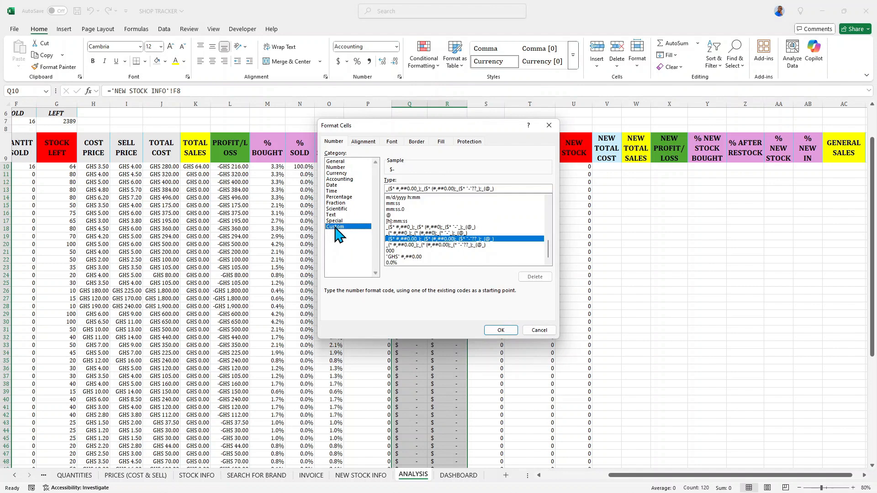
{"action": "left_click", "coordinate": [417, 256]}
{"action": "left_click", "coordinate": [501, 332]}
{"action": "left_click", "coordinate": [441, 237]}
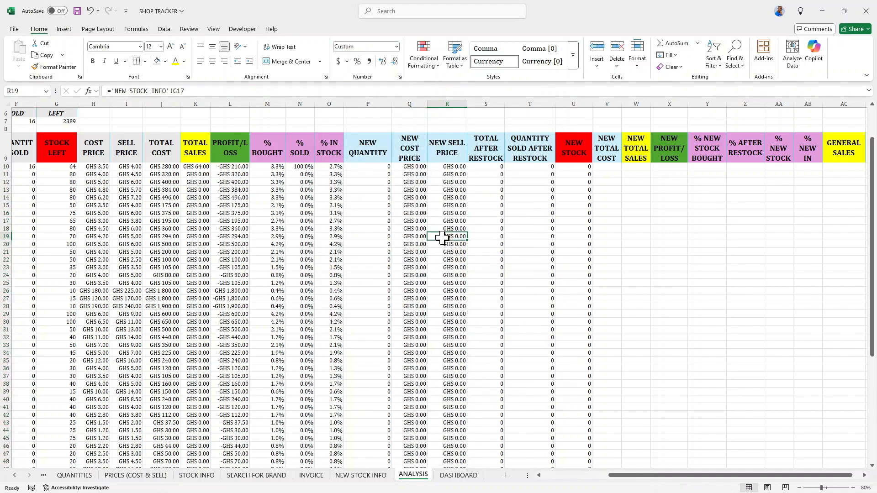
Enter the formula =Q10*P10 in V10 for NEW TOTAL COST and fill it down the column.
{"action": "left_click", "coordinate": [606, 167]}
{"action": "type", "text": "="}
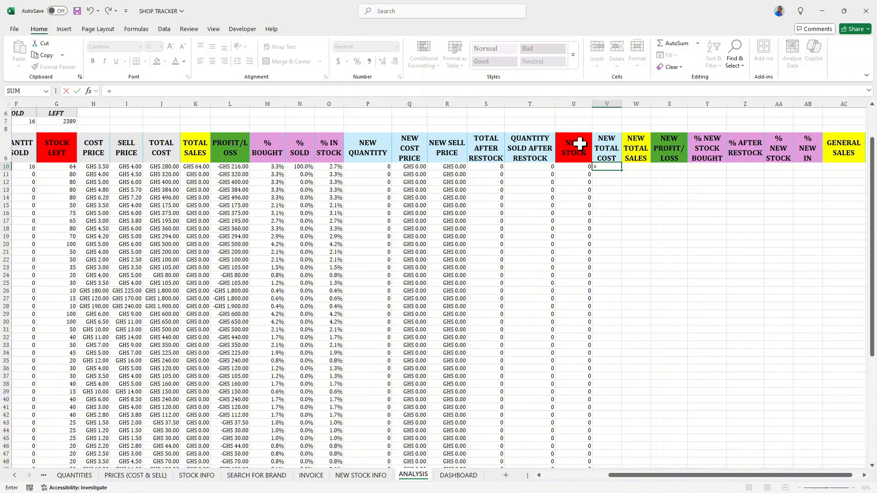
{"action": "left_click", "coordinate": [416, 167]}
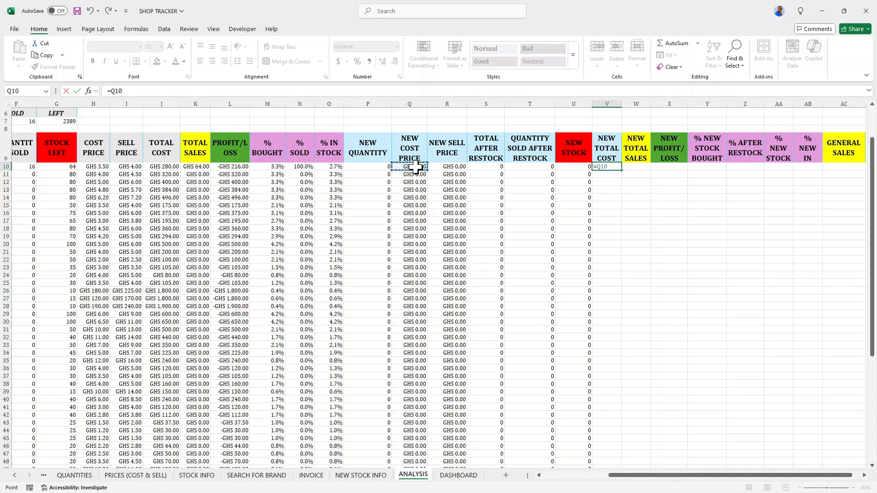
{"action": "type", "text": "*"}
{"action": "left_click", "coordinate": [379, 167]}
{"action": "key", "text": "Return"}
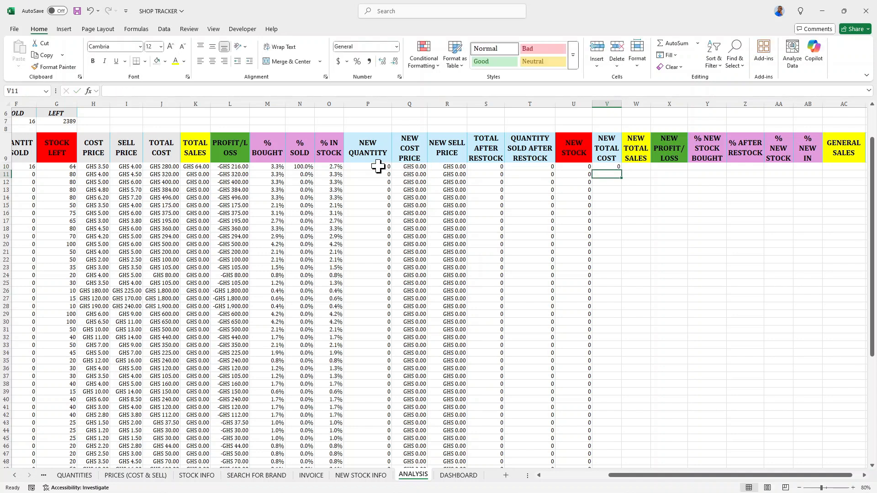
{"action": "left_click", "coordinate": [610, 167]}
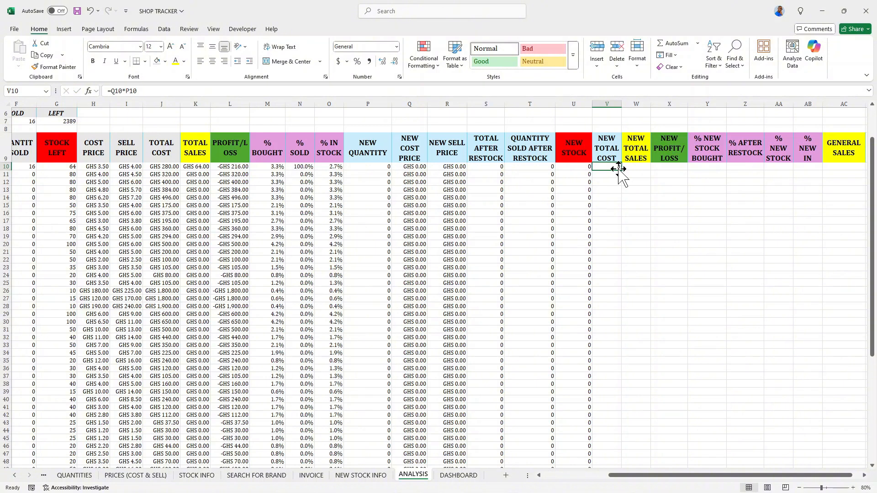
{"action": "double_click", "coordinate": [621, 170]}
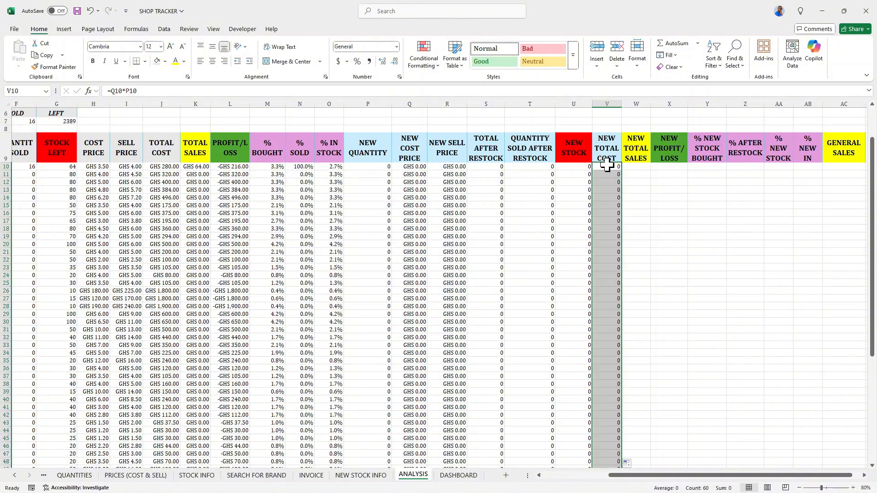
Format the NEW TOTAL COST column with the custom "GHS" #,##0.00 number format.
{"action": "left_click", "coordinate": [339, 61]}
{"action": "left_click", "coordinate": [399, 77]}
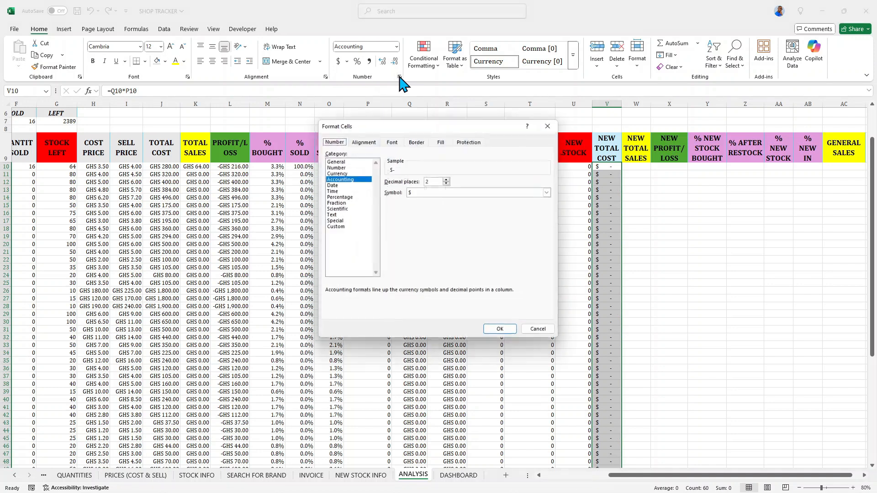
{"action": "left_click", "coordinate": [335, 227]}
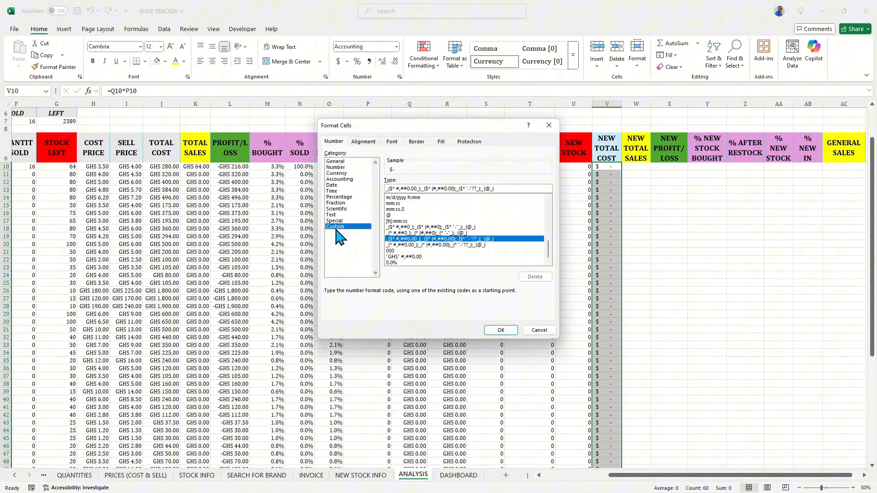
{"action": "left_click", "coordinate": [389, 256]}
{"action": "left_click", "coordinate": [501, 330]}
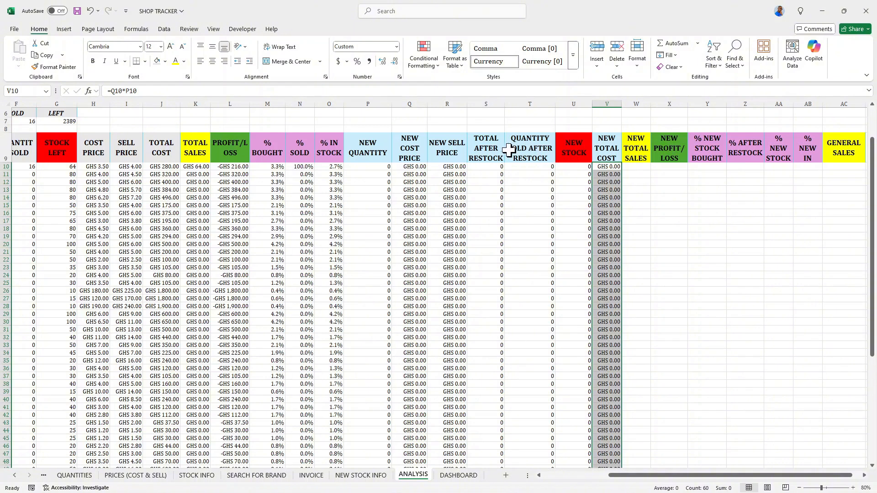
Enter the formula =R10*T10 in W10 for NEW TOTAL SALES and fill it down the column.
{"action": "left_click", "coordinate": [644, 166]}
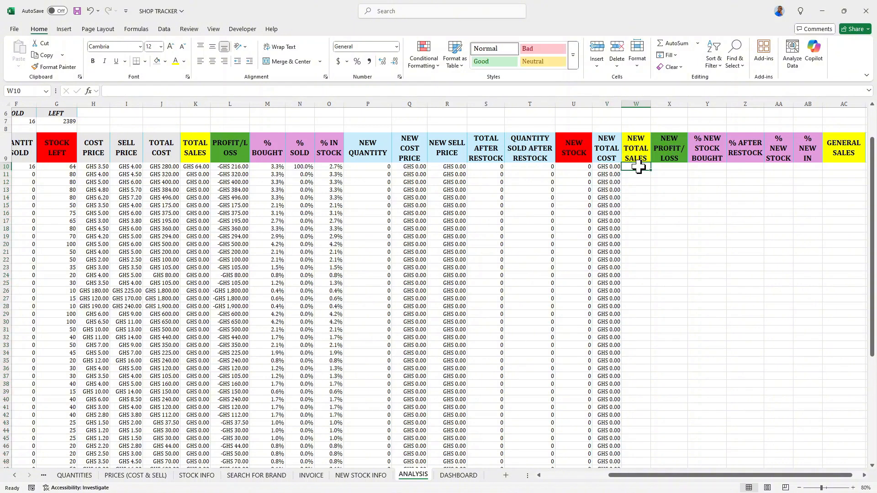
{"action": "type", "text": "="}
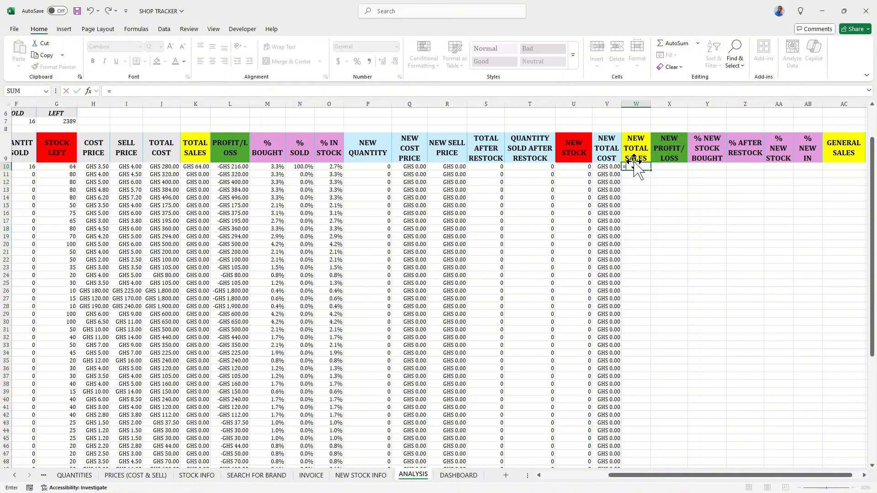
{"action": "left_click", "coordinate": [451, 167]}
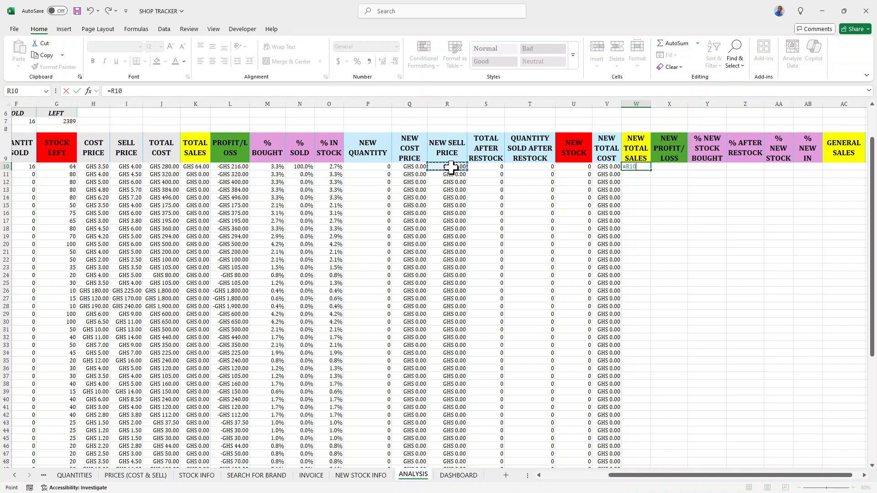
{"action": "type", "text": "*"}
{"action": "left_click", "coordinate": [544, 167]}
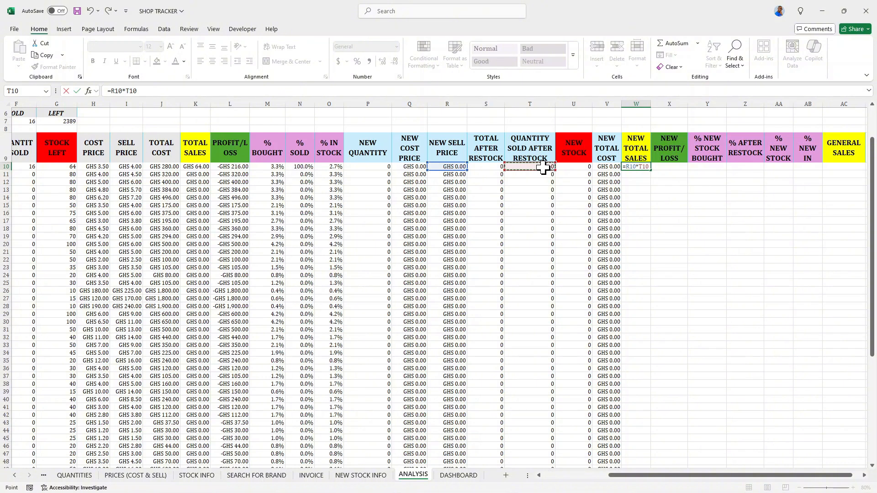
{"action": "key", "text": "Return"}
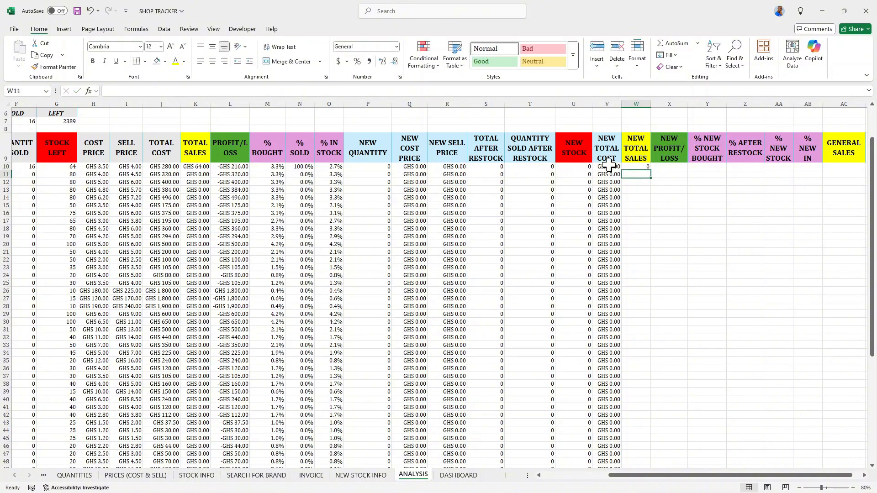
{"action": "left_click", "coordinate": [634, 168]}
{"action": "double_click", "coordinate": [650, 170]}
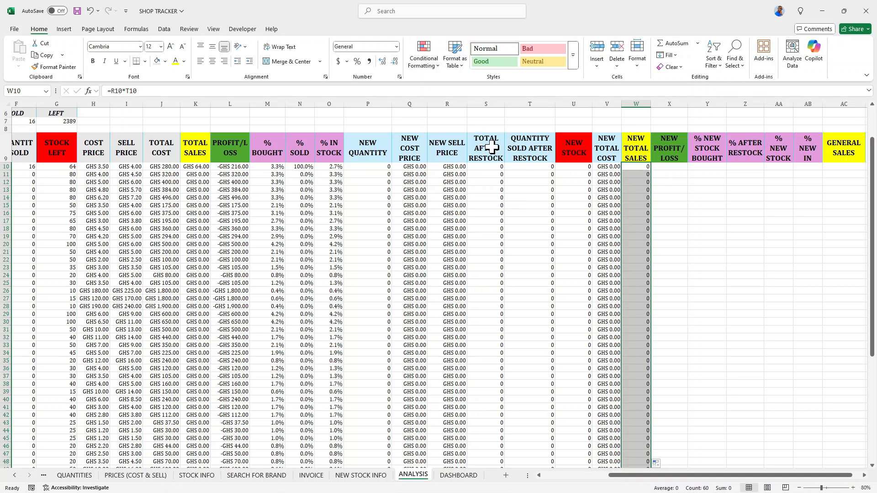
Format the NEW TOTAL SALES column with the custom "GHS" #,##0.00 number format.
{"action": "left_click", "coordinate": [347, 61]}
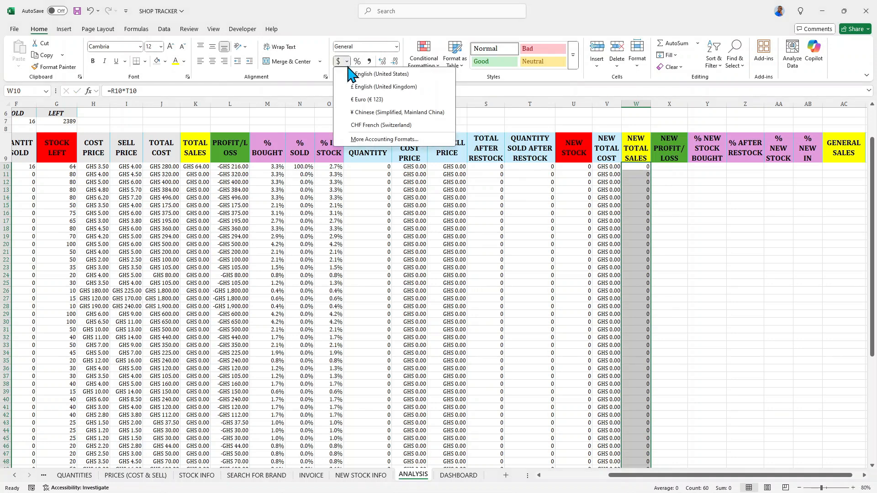
{"action": "left_click", "coordinate": [370, 73]}
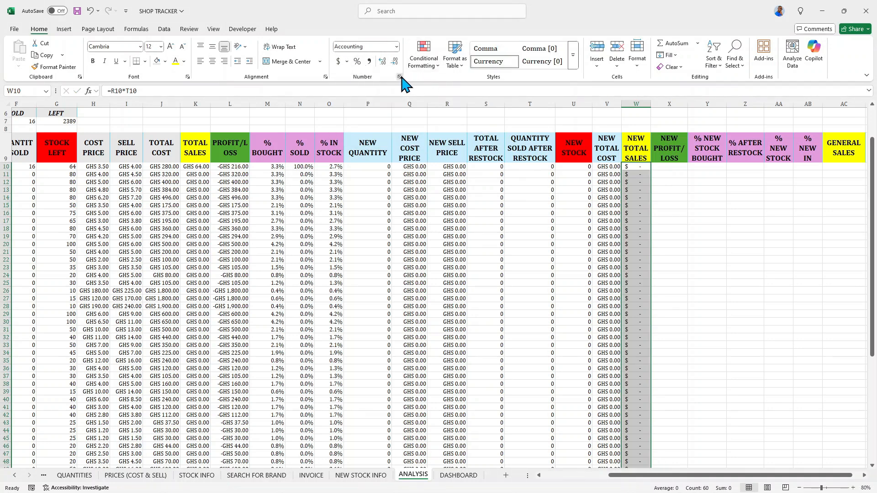
{"action": "left_click", "coordinate": [399, 77]}
{"action": "left_click", "coordinate": [349, 226]}
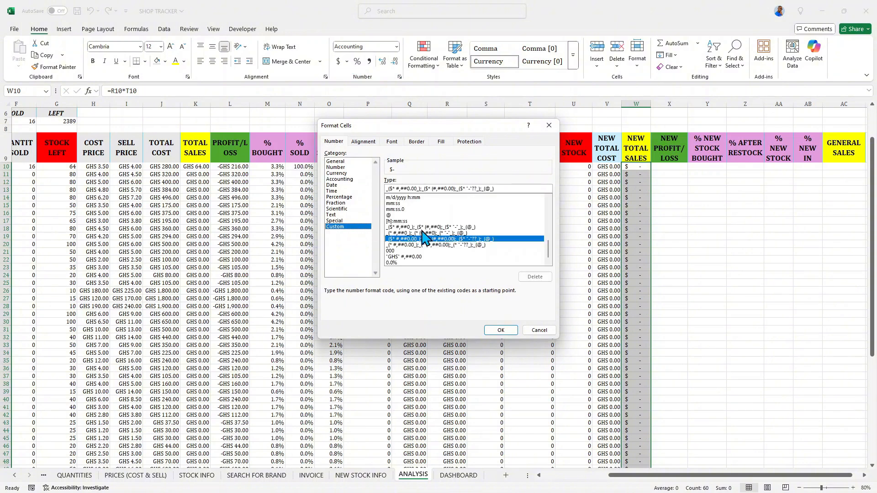
{"action": "left_click", "coordinate": [410, 256]}
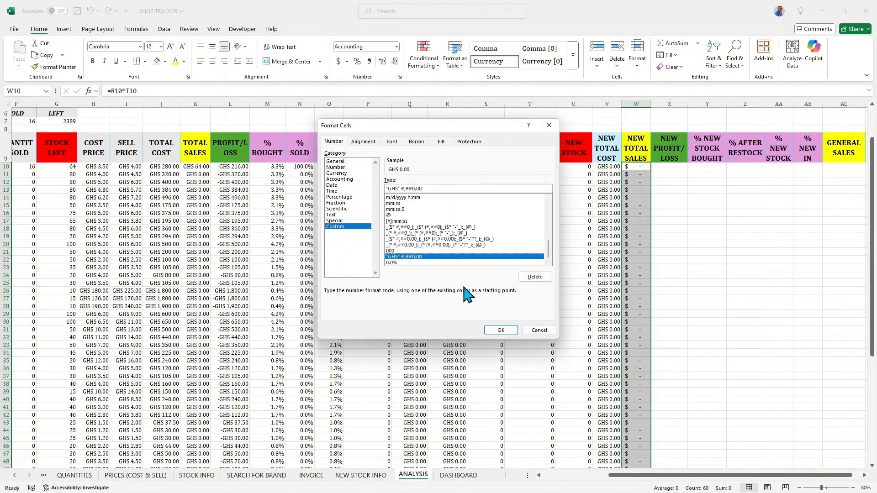
{"action": "left_click", "coordinate": [500, 331]}
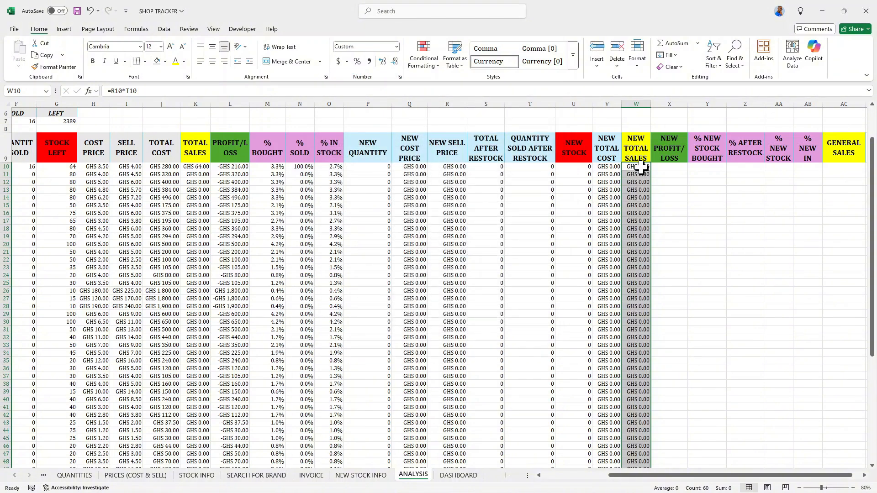
Enter the formula =W10-V10 in X10 for NEW PROFIT/LOSS and fill it down the column.
{"action": "scroll", "coordinate": [641, 168], "scroll_direction": "down", "scroll_amount": 1}
{"action": "scroll", "coordinate": [640, 169], "scroll_direction": "up", "scroll_amount": 2}
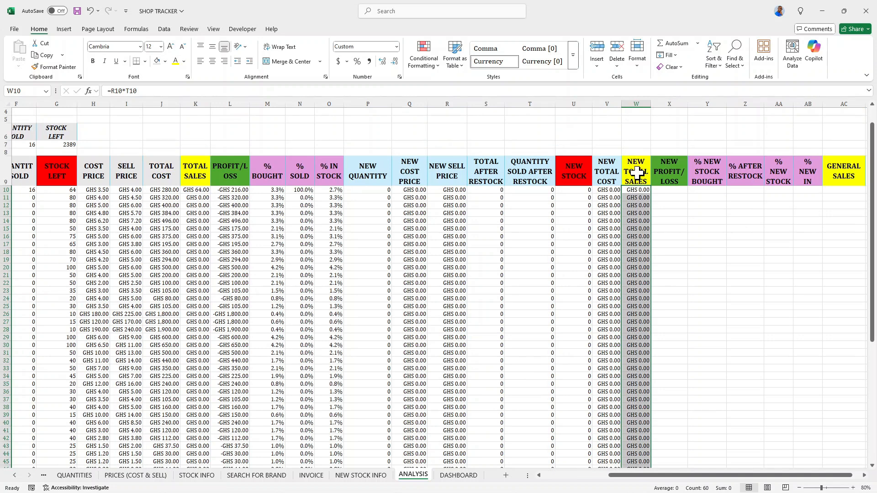
{"action": "left_click", "coordinate": [670, 190]}
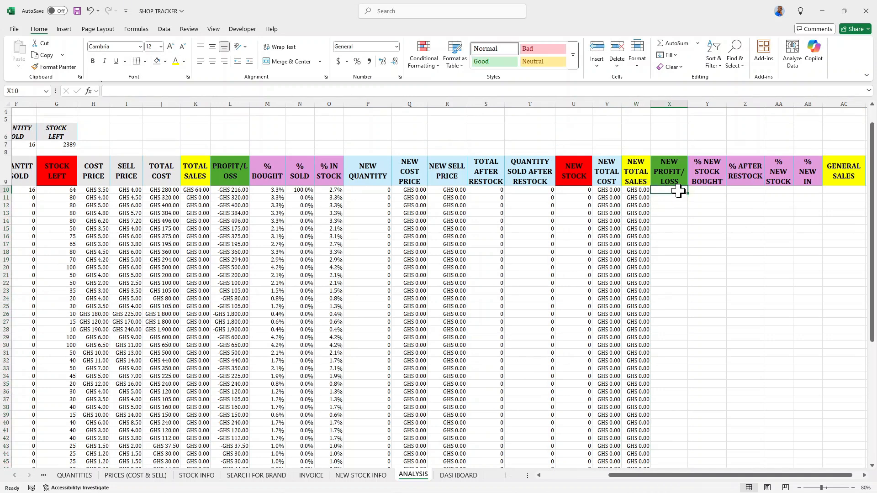
{"action": "type", "text": "="}
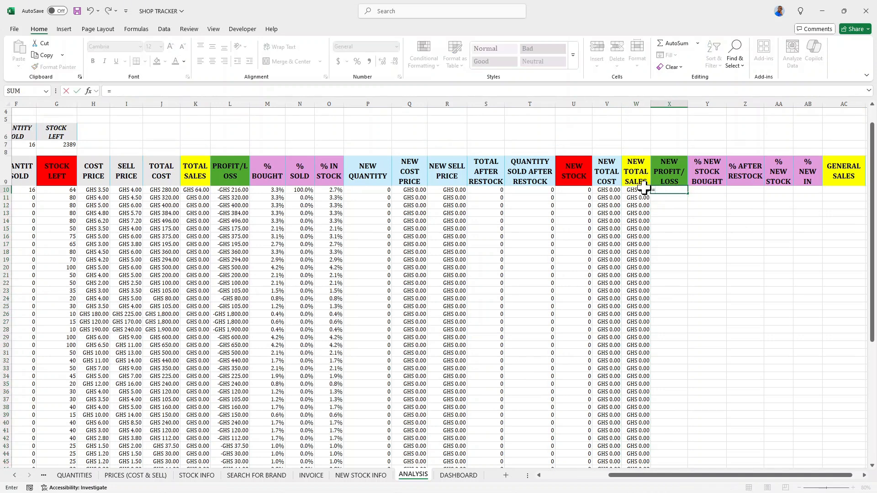
{"action": "left_click", "coordinate": [633, 190]}
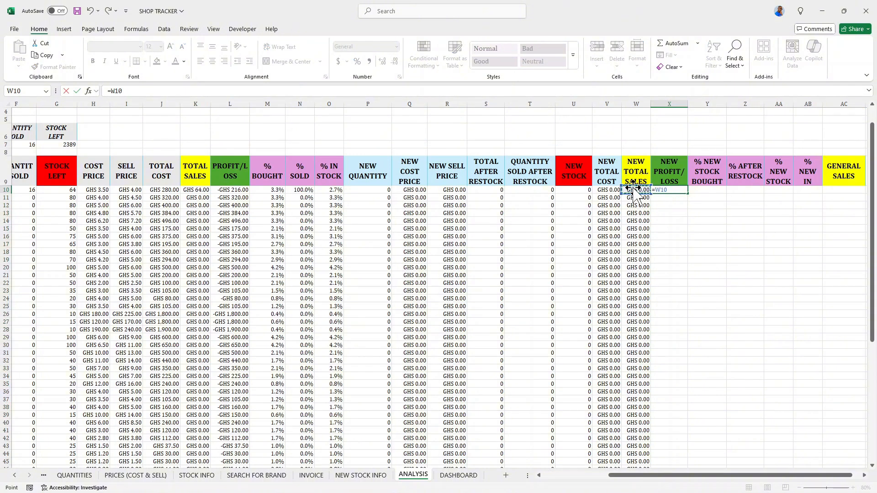
{"action": "type", "text": "-"}
{"action": "left_click", "coordinate": [606, 190]}
{"action": "key", "text": "Return"}
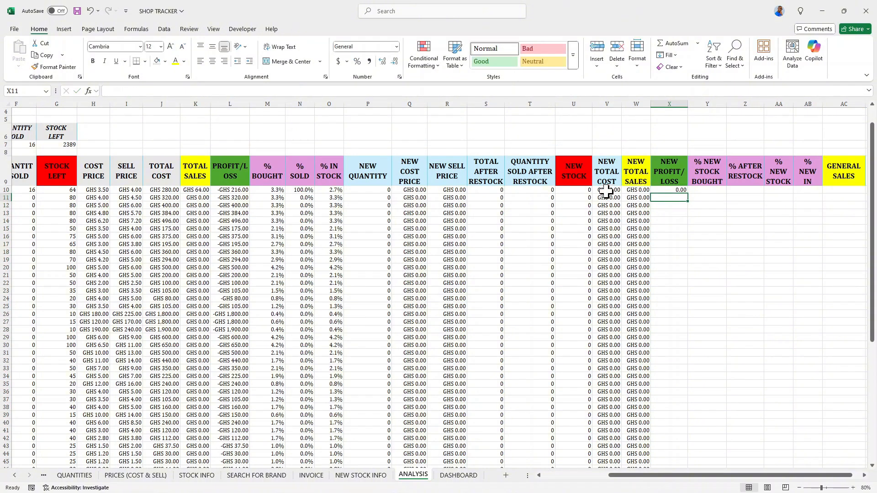
{"action": "left_click_drag", "start_coordinate": [670, 198], "coordinate": [675, 191]}
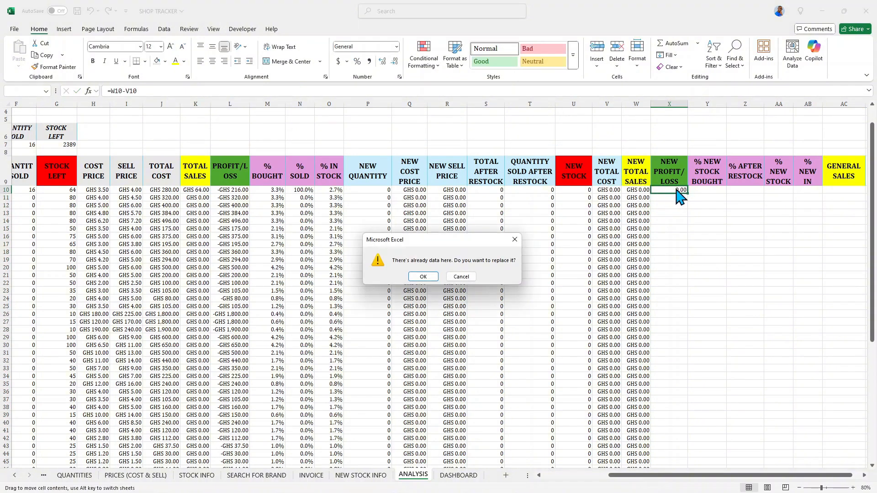
{"action": "left_click", "coordinate": [512, 239]}
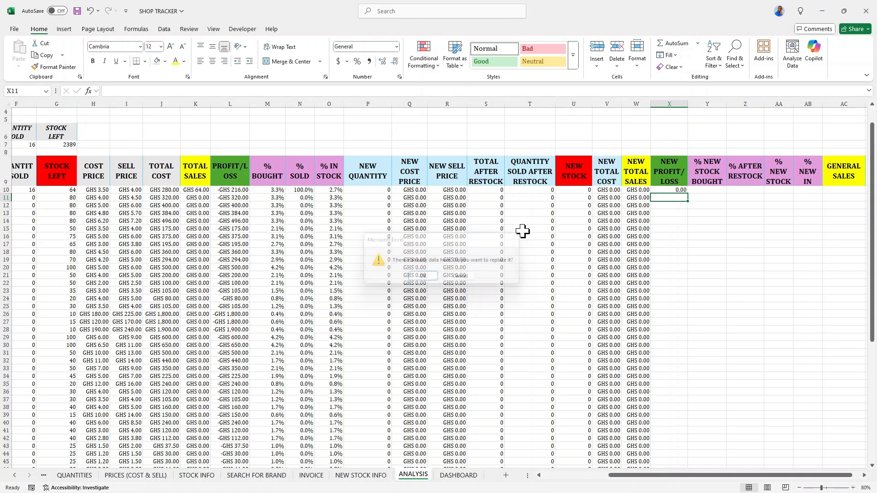
{"action": "left_click", "coordinate": [670, 191]}
{"action": "double_click", "coordinate": [689, 194]}
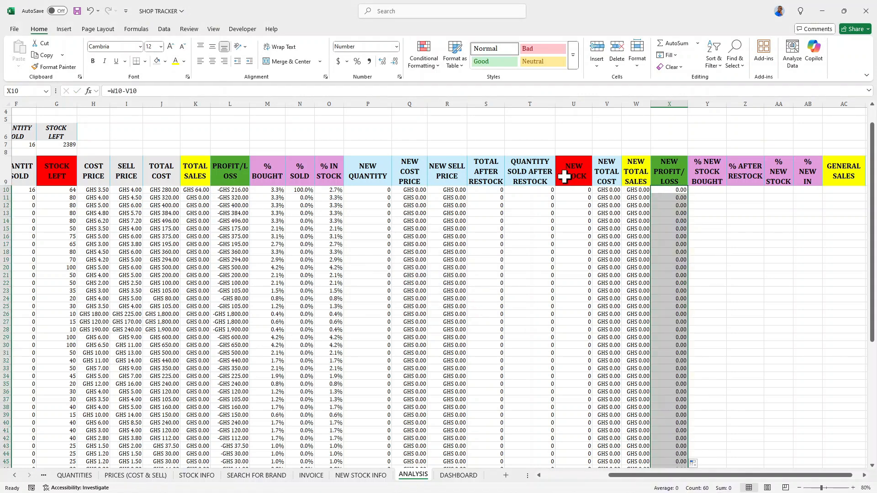
Format the NEW PROFIT/LOSS column with the custom "GHS" #,##0.00 number format.
{"action": "left_click", "coordinate": [339, 61]}
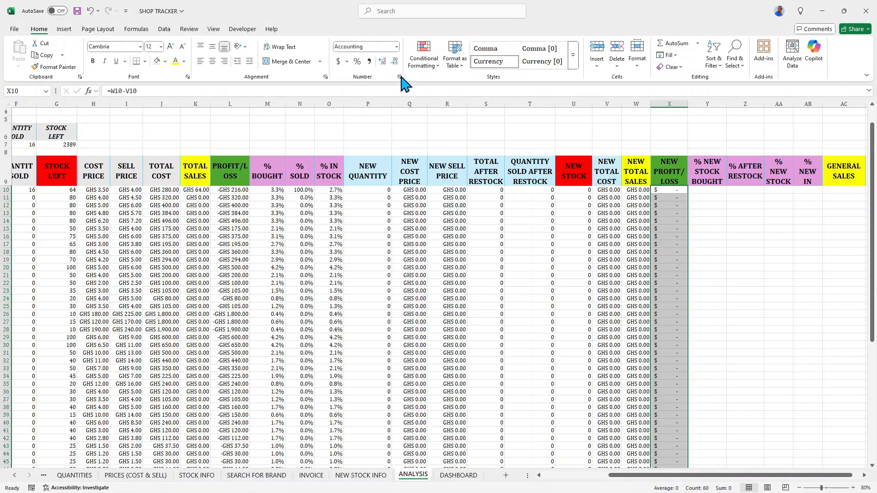
{"action": "left_click", "coordinate": [399, 77]}
{"action": "left_click", "coordinate": [348, 226]}
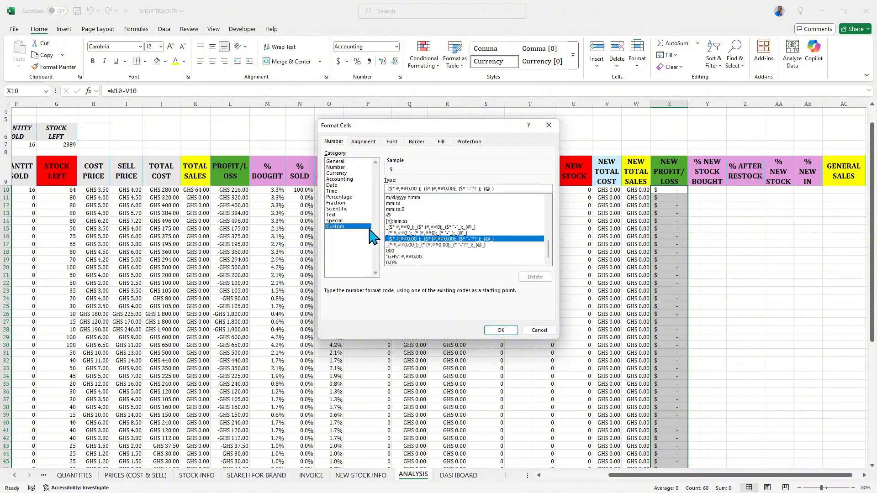
{"action": "left_click", "coordinate": [393, 256]}
{"action": "left_click", "coordinate": [500, 330]}
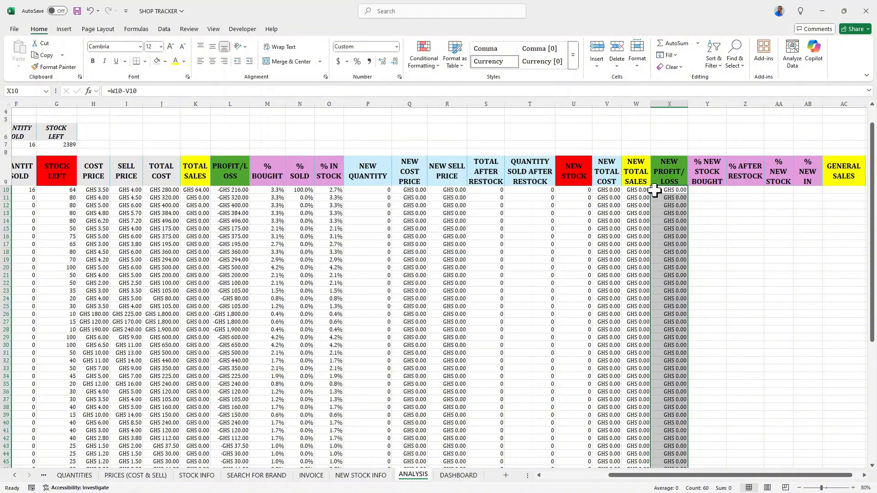
{"action": "scroll", "coordinate": [657, 191], "scroll_direction": "down", "scroll_amount": 1}
{"action": "scroll", "coordinate": [661, 190], "scroll_direction": "up", "scroll_amount": 2}
{"action": "key", "text": "Right"}
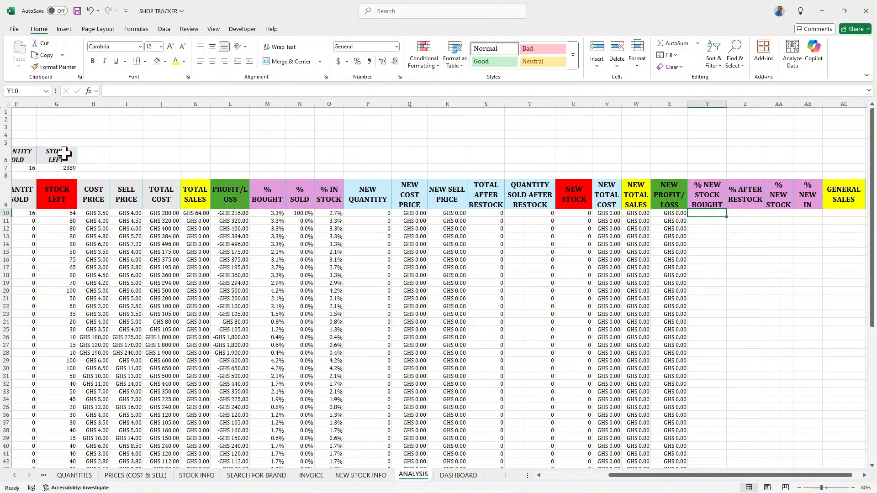
Enter NEW QUANTITY in Q6 and link R6 to the TOTAL AFTER RESTOCK header with =S9.
{"action": "left_click", "coordinate": [410, 154]}
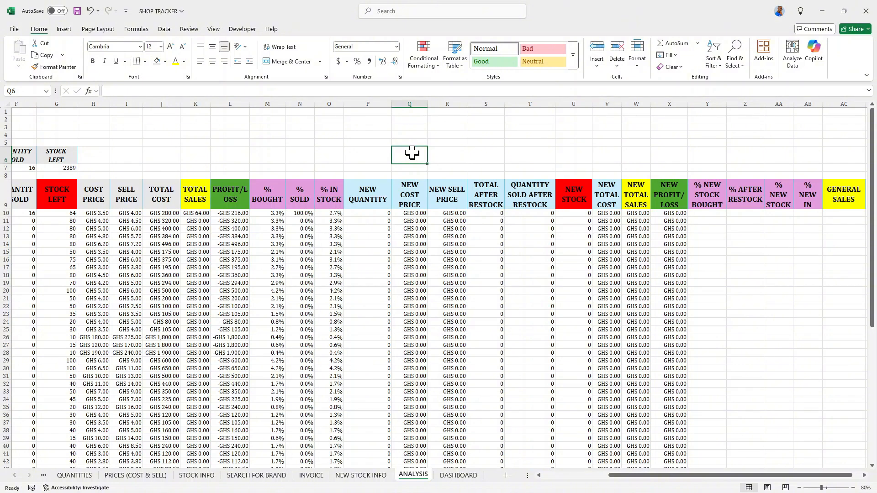
{"action": "type", "text": "NEW QUANTITY"}
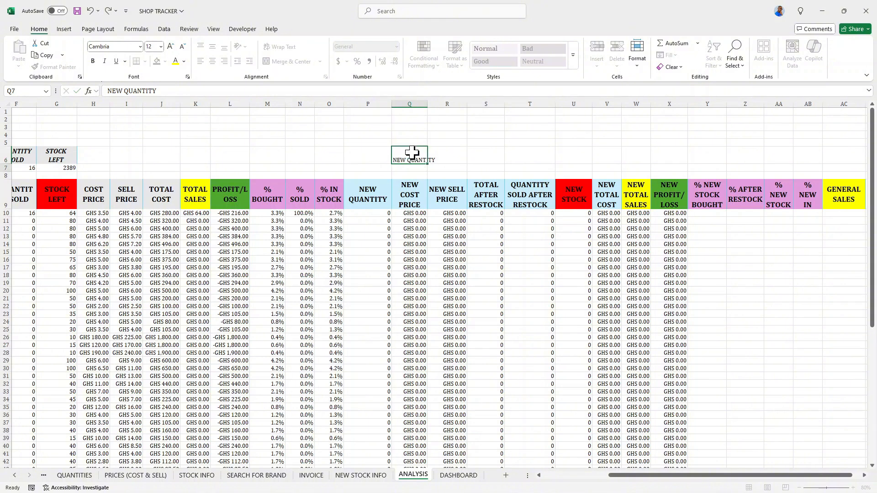
{"action": "key", "text": "Return"}
{"action": "left_click", "coordinate": [446, 158]}
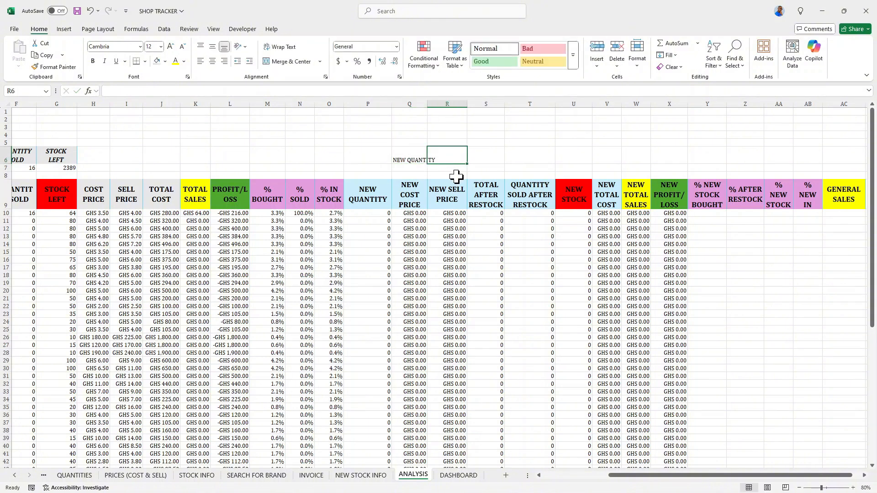
{"action": "type", "text": "="}
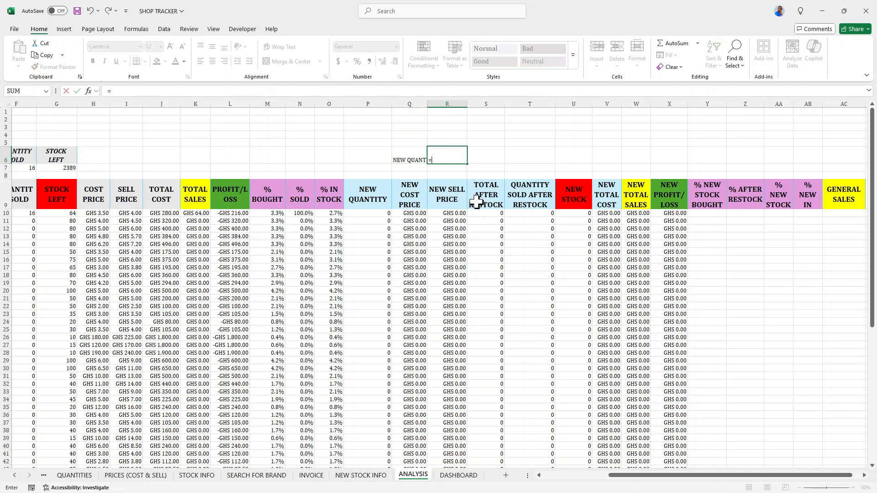
{"action": "left_click", "coordinate": [480, 199]}
{"action": "key", "text": "Return"}
Enter the headers NEW TOTAL SOLD in S6 and NEW TOTAL IN STOCK in T6.
{"action": "left_click", "coordinate": [493, 156]}
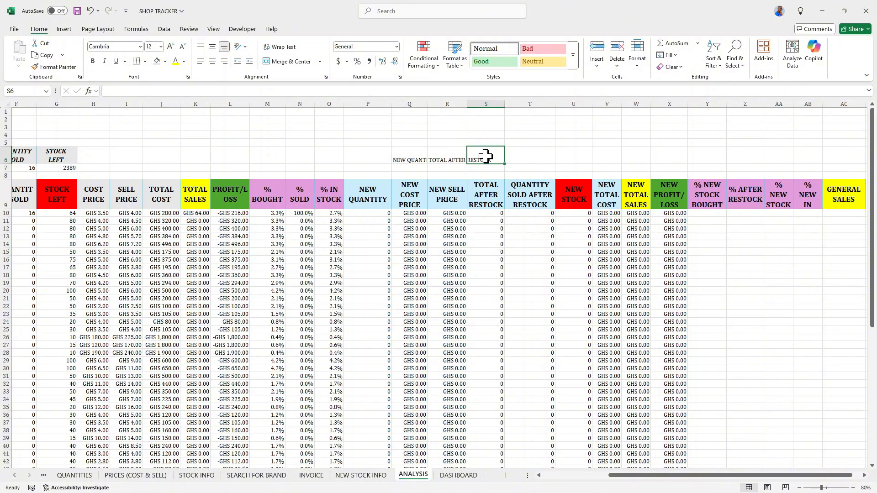
{"action": "type", "text": "NEW TOTAL"}
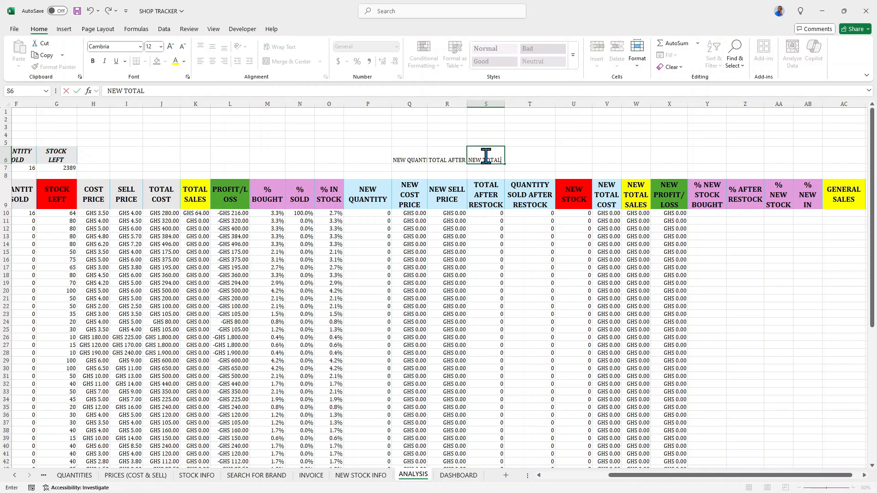
{"action": "type", "text": " SOLD"}
{"action": "key", "text": "Tab"}
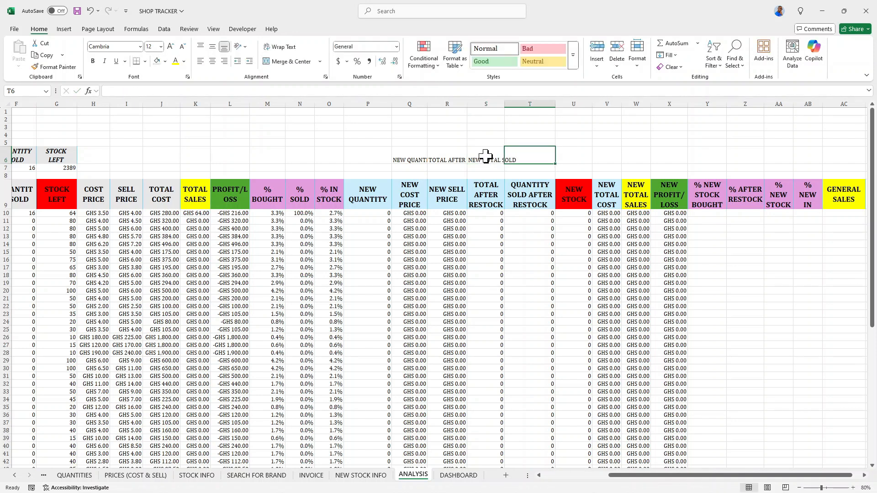
{"action": "type", "text": "NEW TOTAL IN STOCK"}
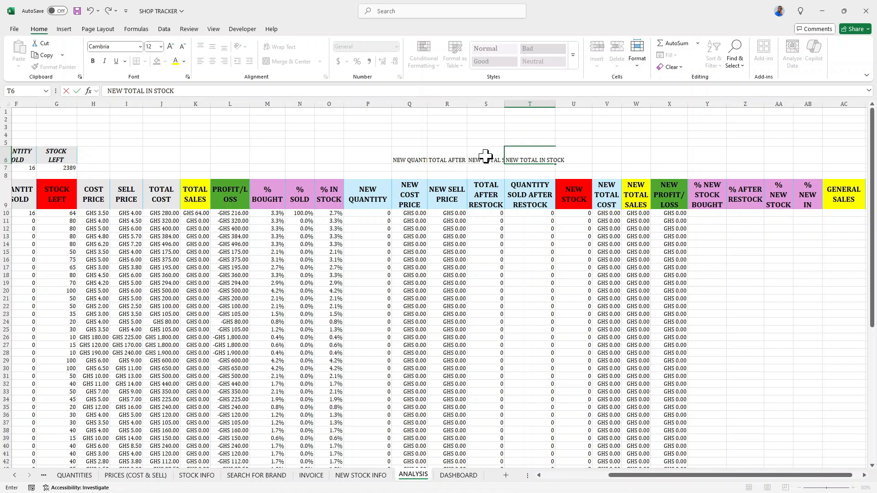
{"action": "left_click", "coordinate": [485, 156]}
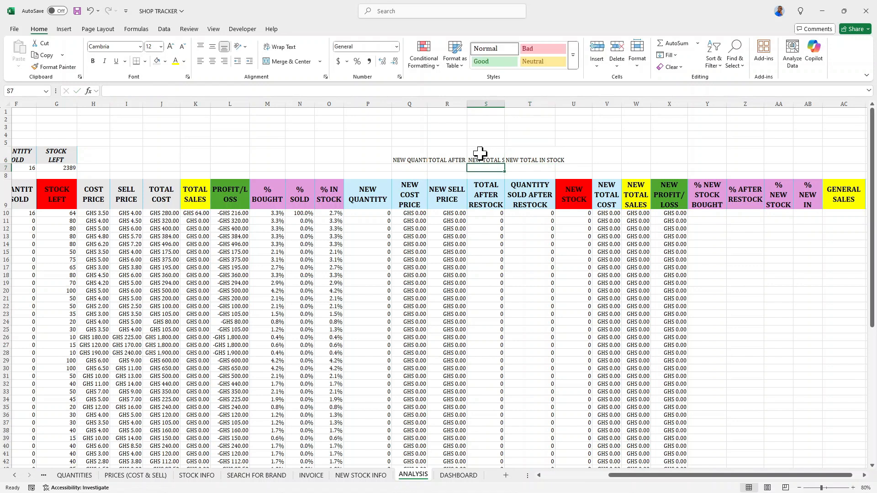
Format the Q6:T6 headers with wrap text, centre and middle alignment, gray fill, bold and italic.
{"action": "left_click_drag", "start_coordinate": [411, 155], "coordinate": [530, 161]}
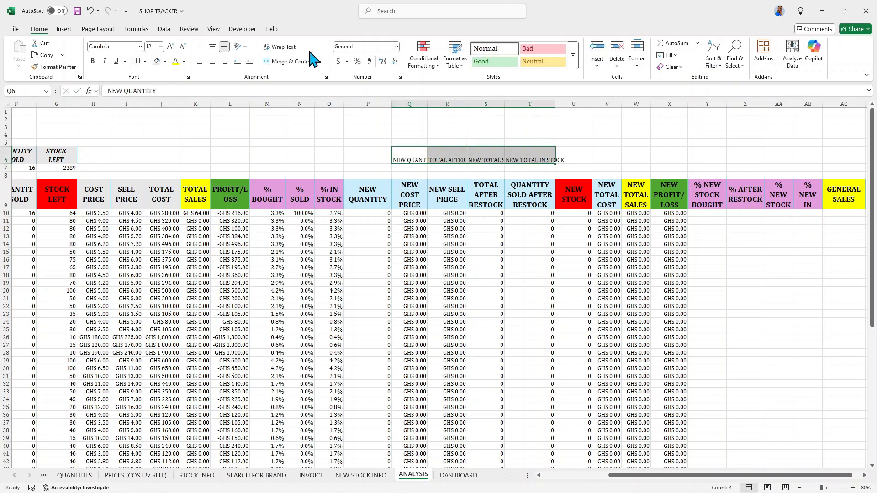
{"action": "left_click", "coordinate": [287, 47]}
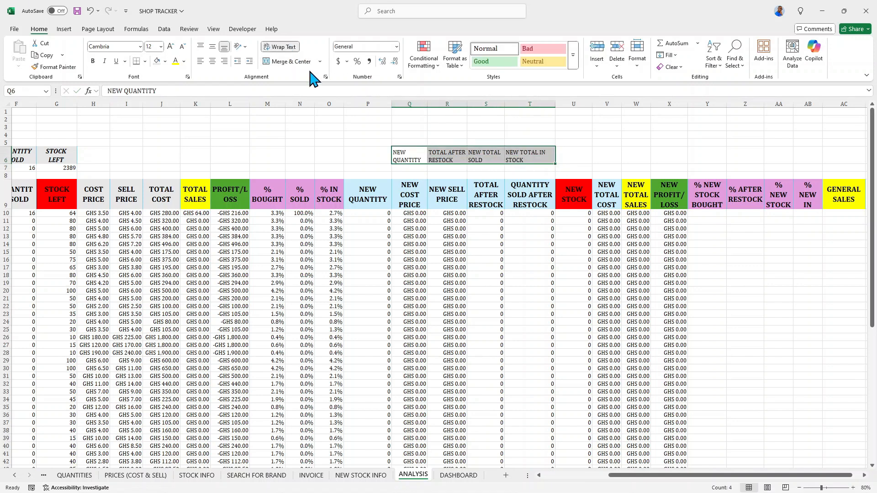
{"action": "left_click", "coordinate": [212, 61]}
{"action": "left_click", "coordinate": [165, 61]}
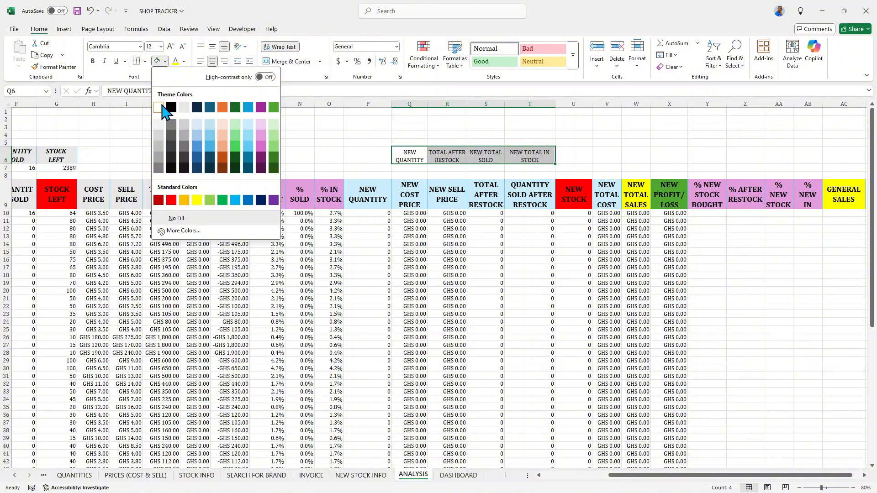
{"action": "left_click", "coordinate": [185, 107]}
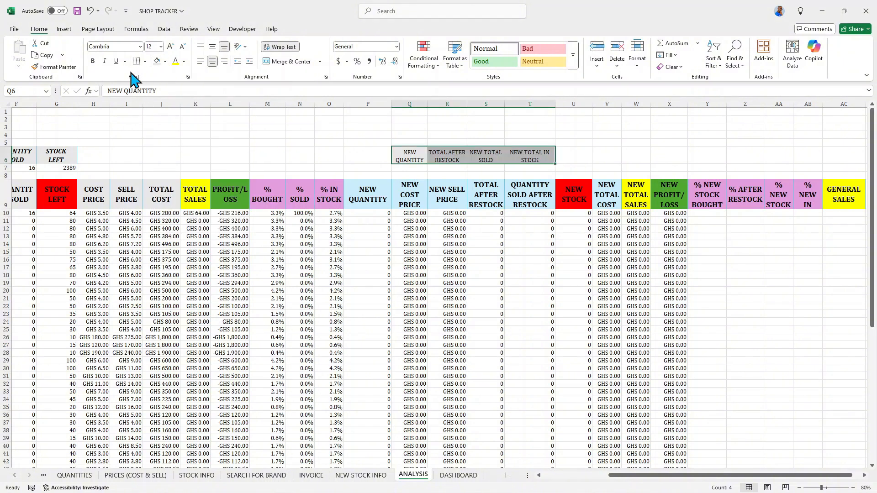
{"action": "left_click", "coordinate": [104, 61]}
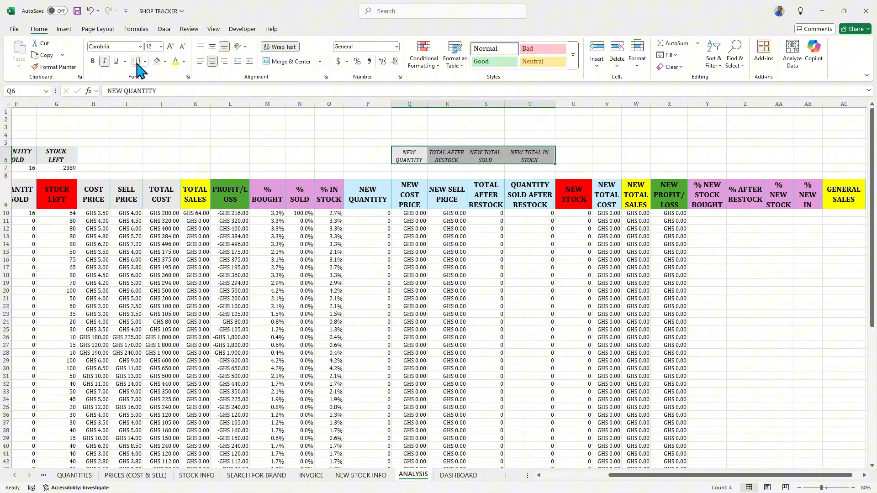
{"action": "left_click", "coordinate": [93, 62]}
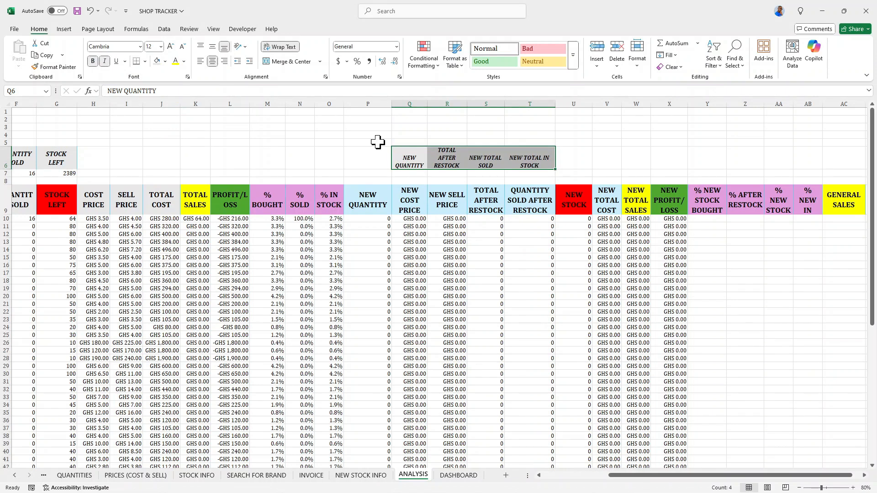
{"action": "left_click", "coordinate": [212, 46]}
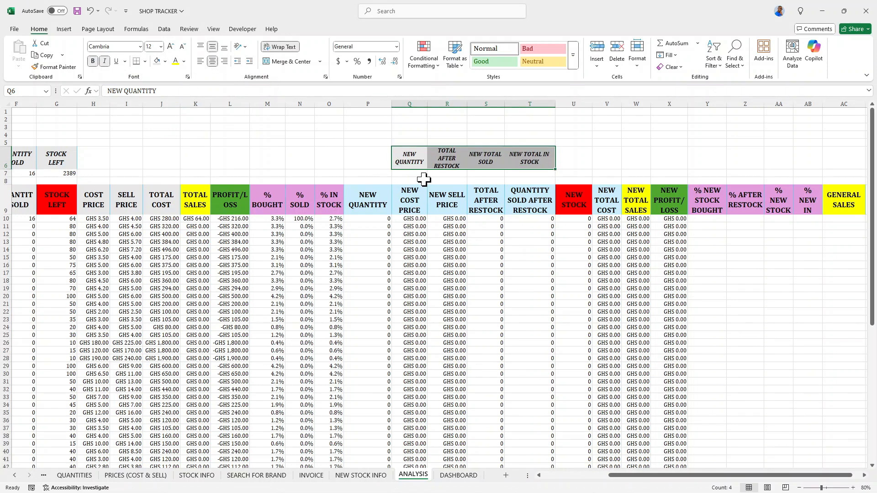
Enter a SUM formula in Q7 totalling the NEW QUANTITY column from P10 to the last row.
{"action": "left_click", "coordinate": [409, 172]}
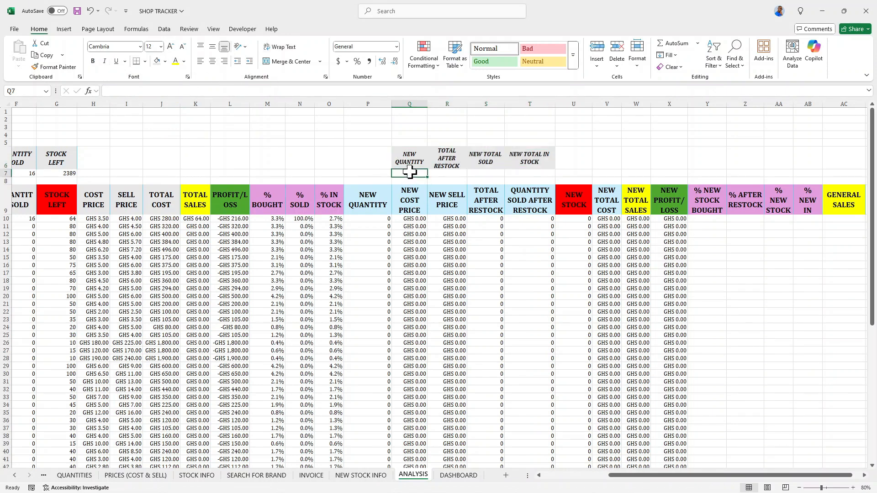
{"action": "type", "text": "="}
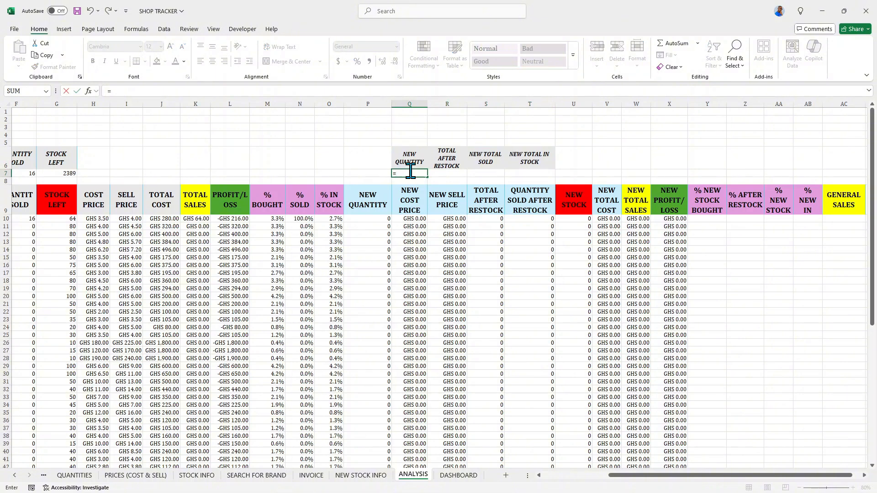
{"action": "type", "text": "SUM"}
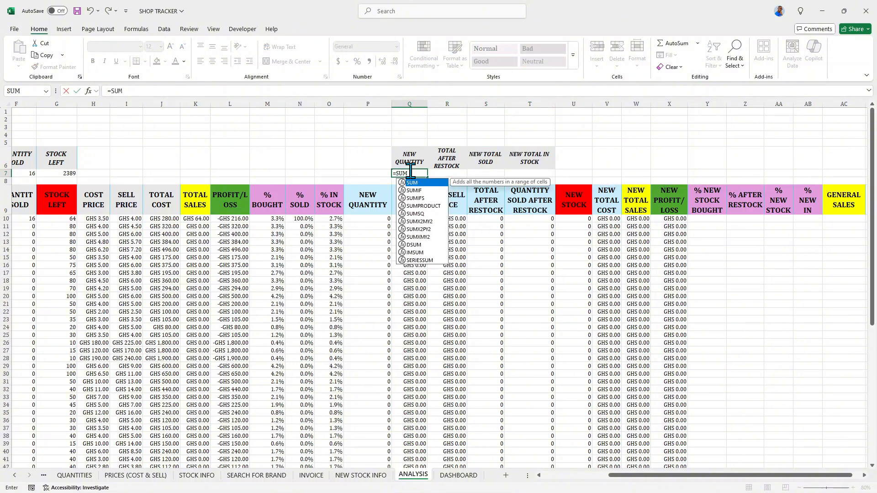
{"action": "type", "text": "("}
{"action": "left_click", "coordinate": [377, 219]}
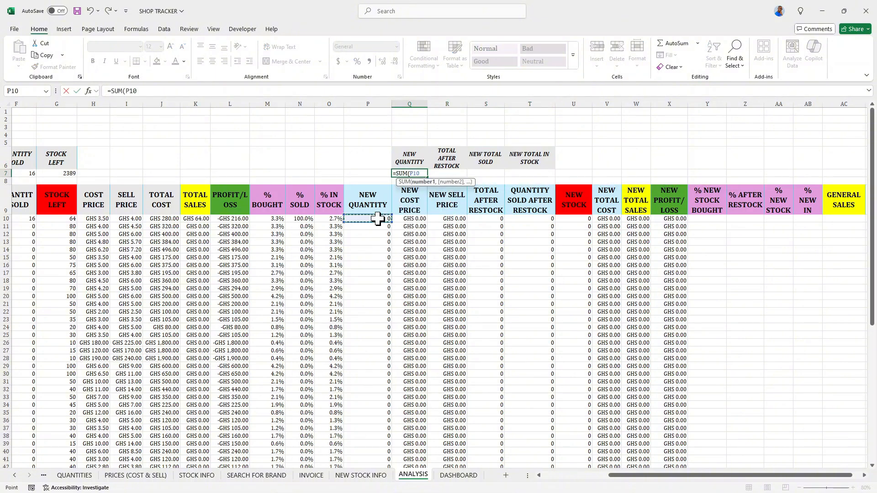
{"action": "key", "text": "ctrl+shift+Down"}
{"action": "key", "text": "Return"}
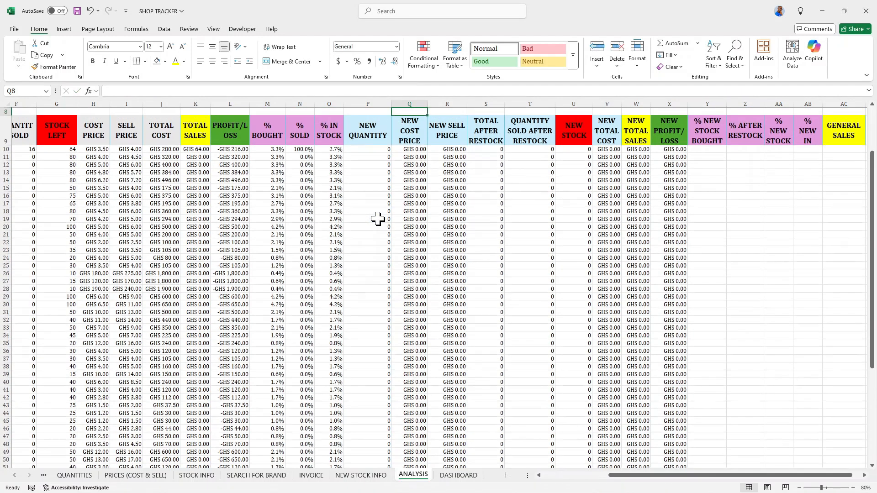
Enter =SUM(S10:S69) in R7 to total the TOTAL AFTER RESTOCK column.
{"action": "scroll", "coordinate": [425, 196], "scroll_direction": "up", "scroll_amount": 3}
{"action": "left_click", "coordinate": [445, 173]}
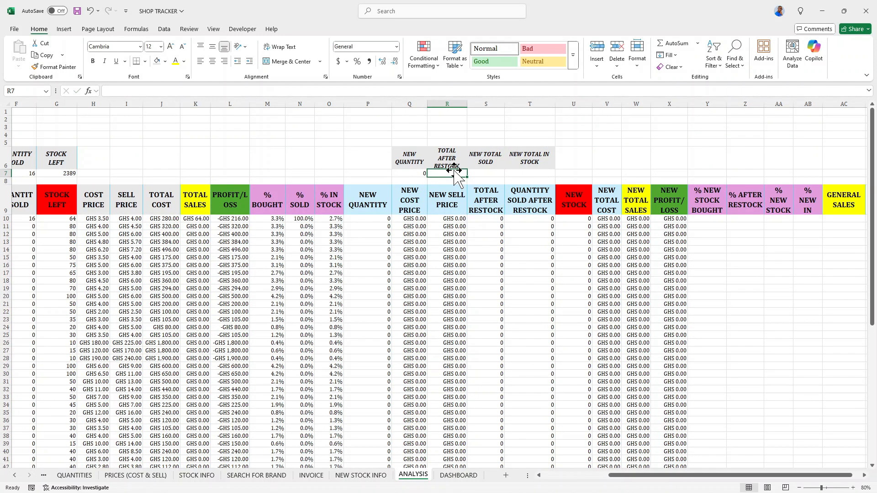
{"action": "type", "text": "="}
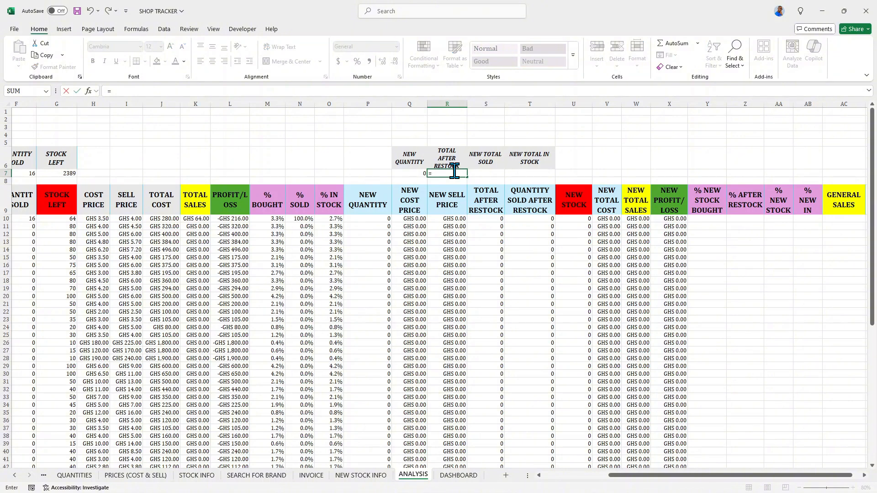
{"action": "type", "text": "SUM"}
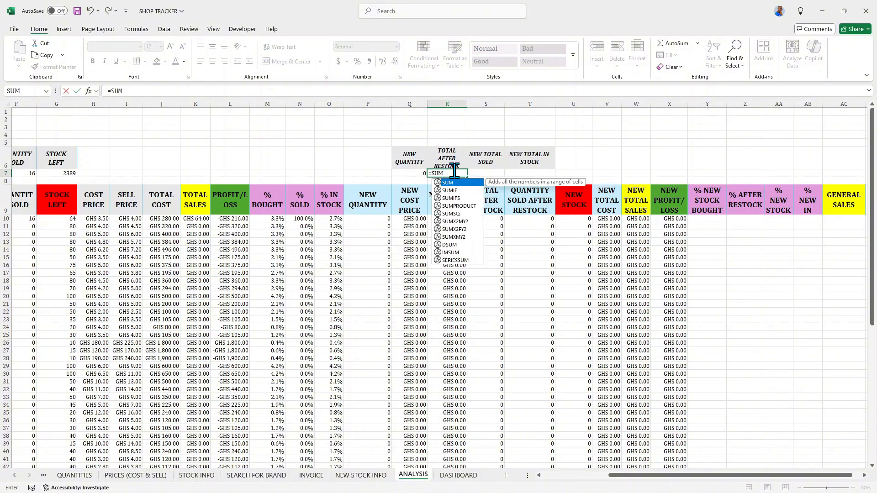
{"action": "type", "text": "("}
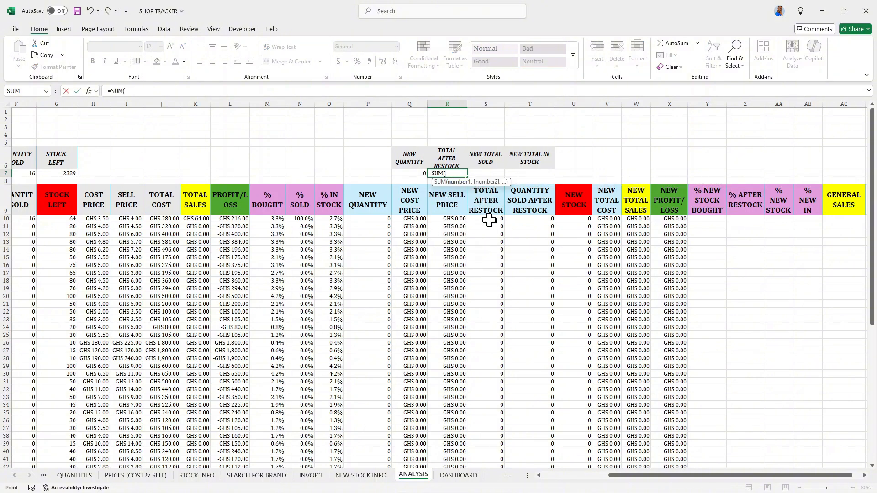
{"action": "left_click", "coordinate": [489, 220]}
{"action": "key", "text": "ctrl+shift+Down"}
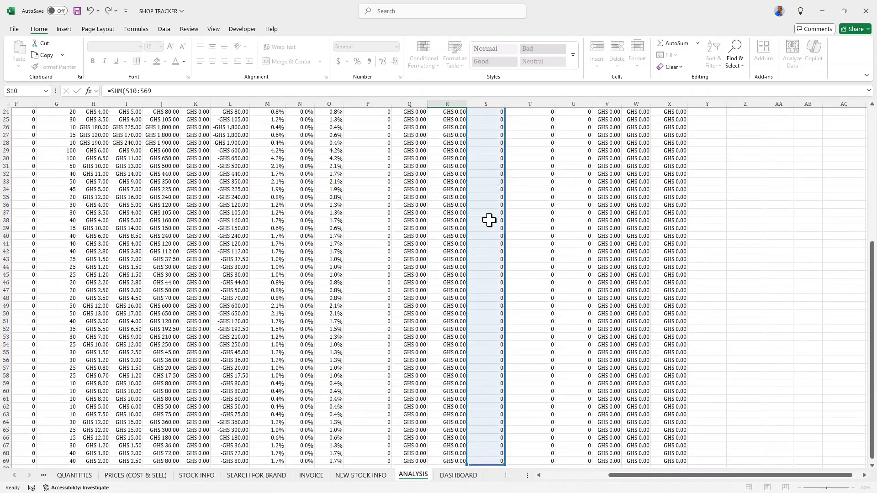
{"action": "key", "text": "Return"}
Enter -SUM(T10:T69) in S7 to total the QUANTITY SOLD AFTER RESTOCK column.
{"action": "scroll", "coordinate": [483, 221], "scroll_direction": "up", "scroll_amount": 1}
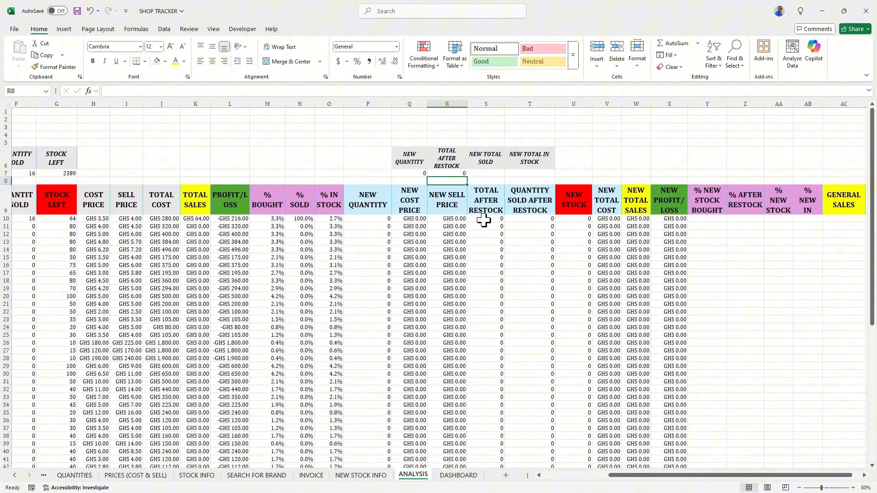
{"action": "left_click", "coordinate": [485, 173]}
{"action": "type", "text": "-"}
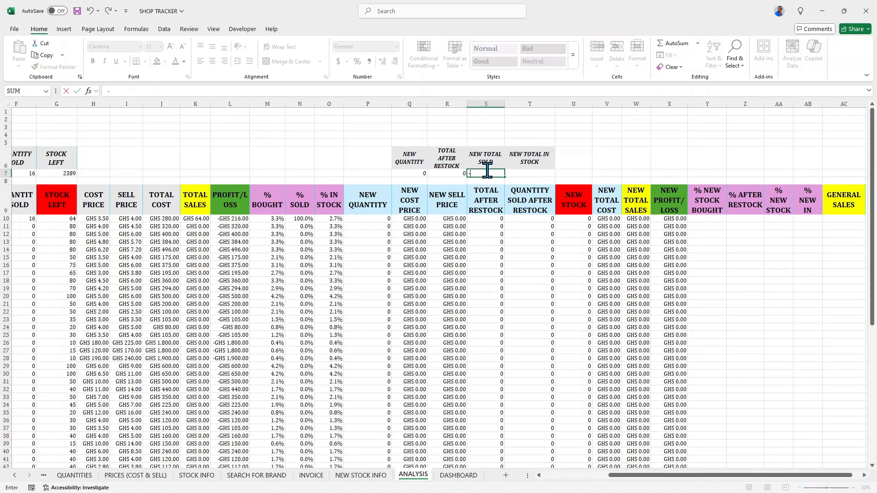
{"action": "type", "text": "SUM("}
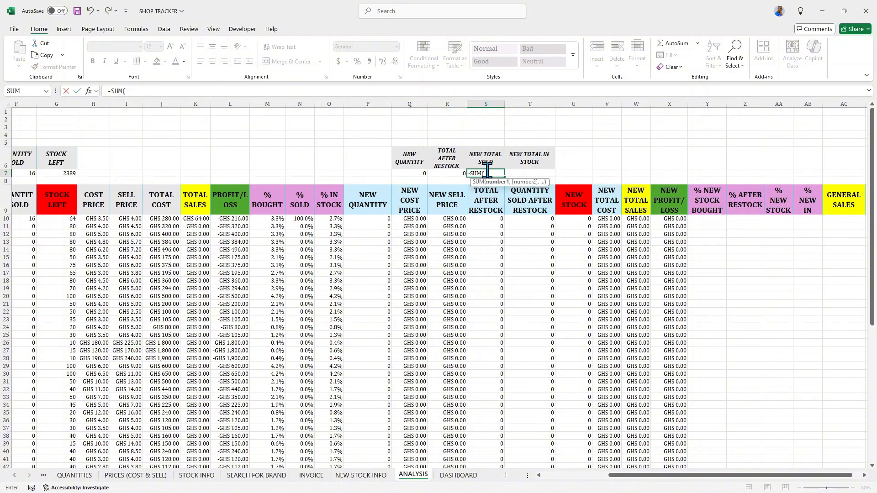
{"action": "left_click", "coordinate": [540, 219]}
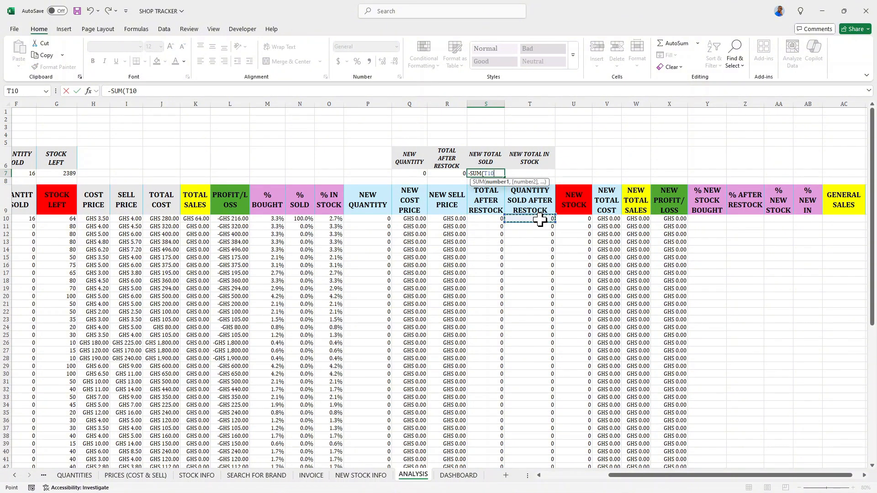
{"action": "key", "text": "ctrl+shift+Down"}
{"action": "key", "text": "Return"}
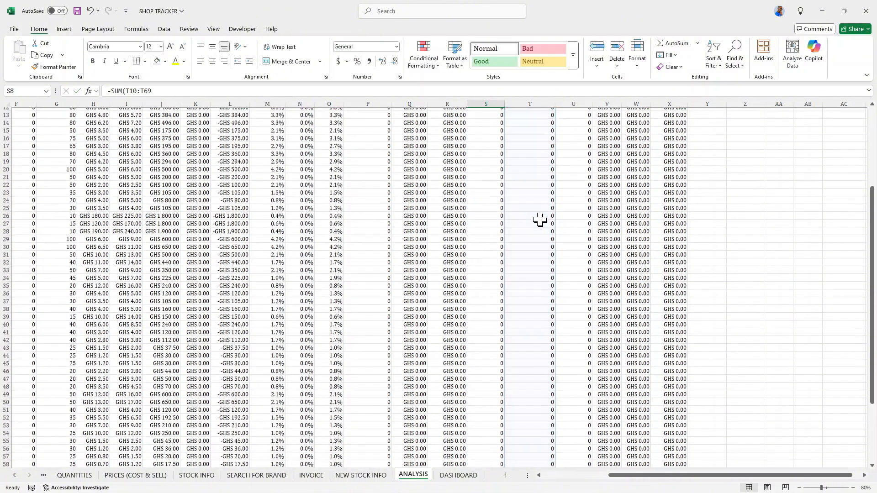
Enter =SUM(U10:U69) in T7 to total the NEW STOCK column.
{"action": "scroll", "coordinate": [539, 220], "scroll_direction": "up", "scroll_amount": 1}
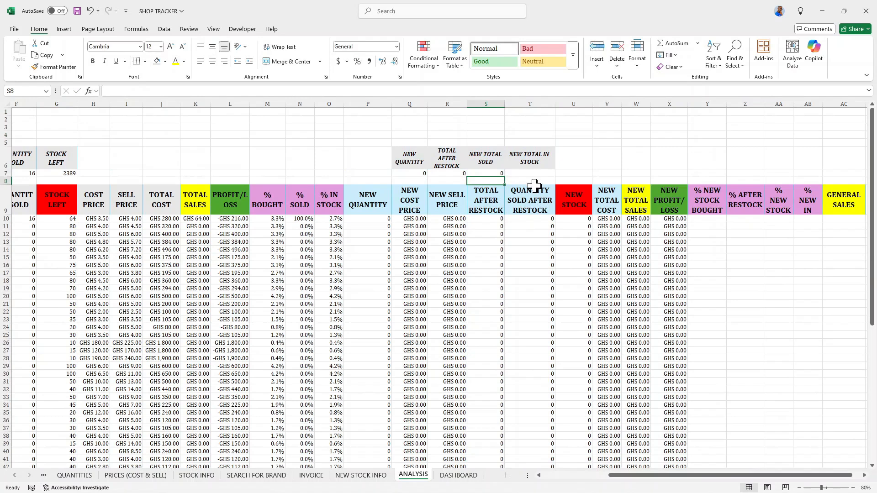
{"action": "left_click", "coordinate": [572, 219]}
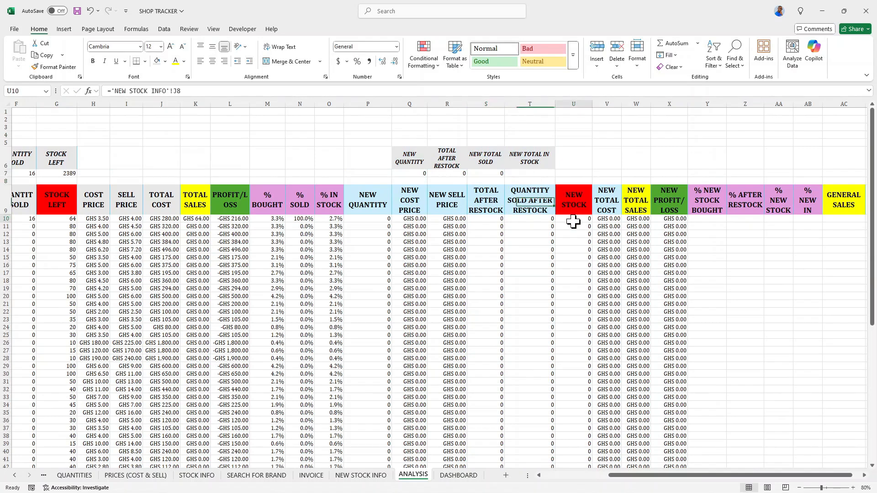
{"action": "left_click", "coordinate": [530, 172]}
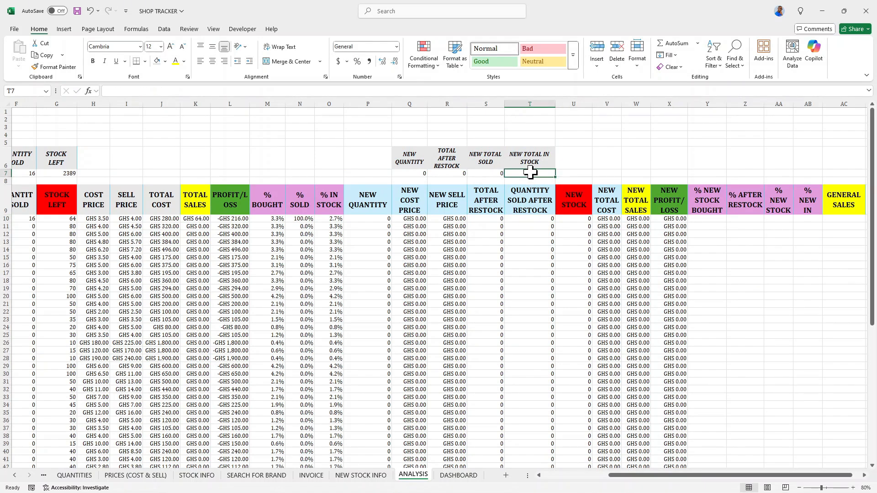
{"action": "type", "text": "=SUM("}
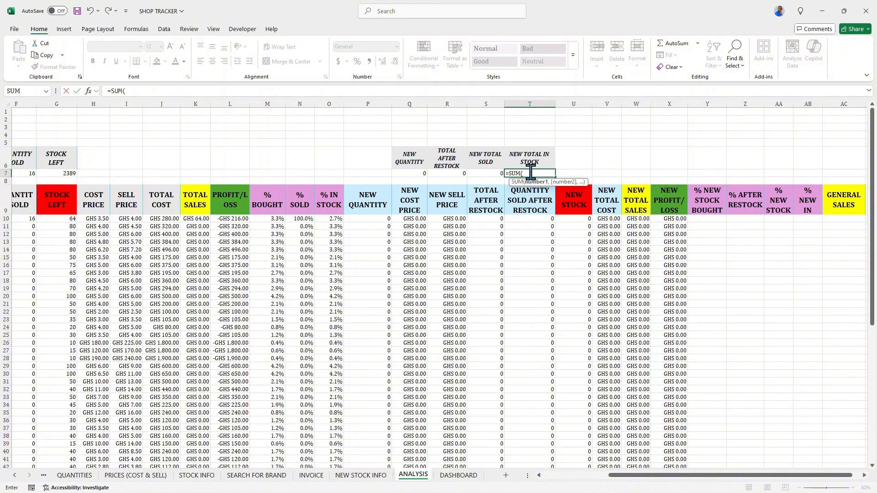
{"action": "left_click", "coordinate": [576, 219]}
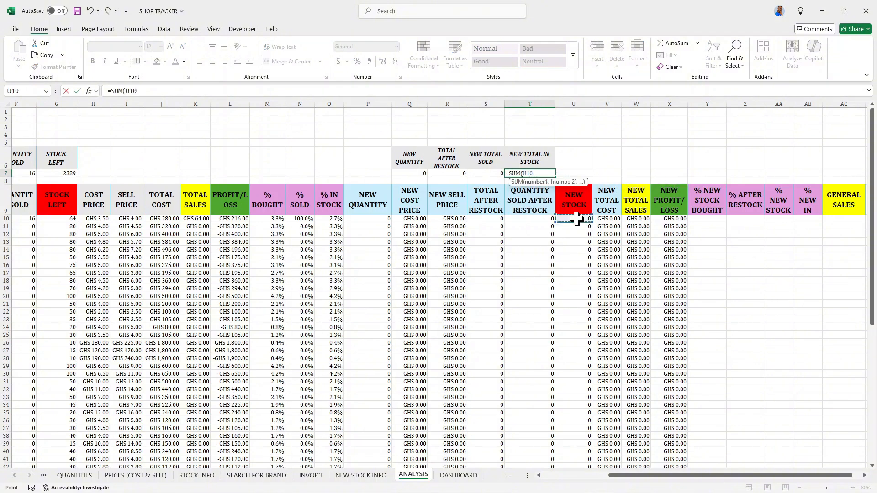
{"action": "key", "text": "ctrl+shift+Down"}
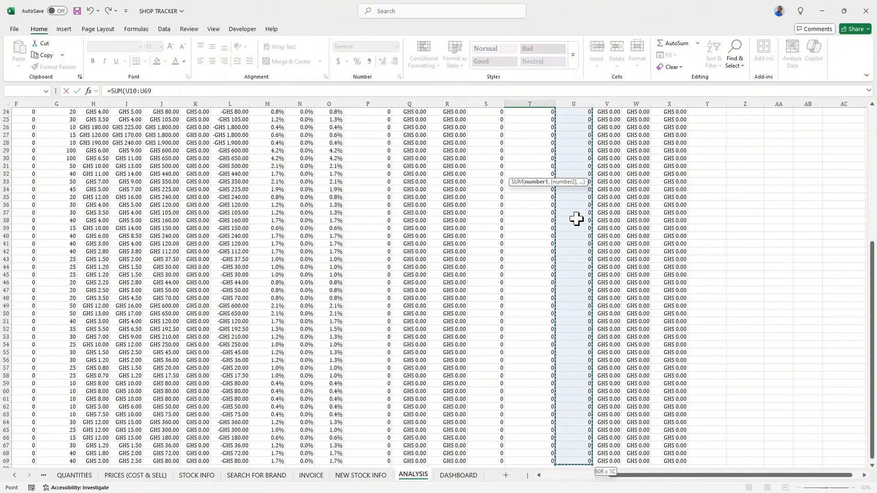
{"action": "key", "text": "Return"}
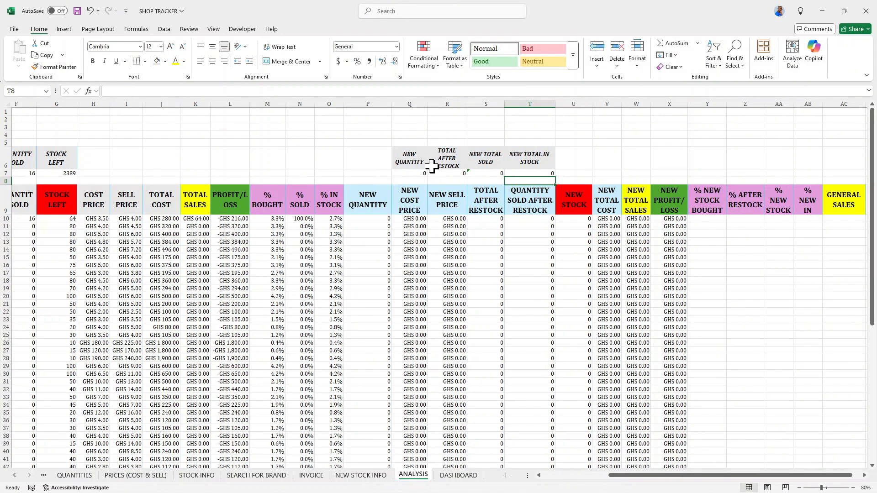
Inspect the total formulas in R7, S7 and T7.
{"action": "left_click", "coordinate": [446, 173]}
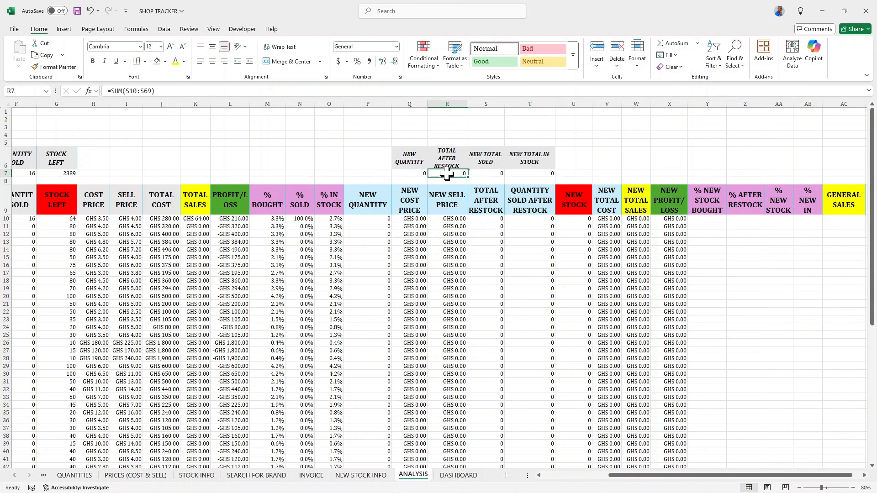
{"action": "left_click", "coordinate": [475, 174]}
{"action": "left_click", "coordinate": [519, 175]}
{"action": "left_click", "coordinate": [457, 172]}
{"action": "left_click", "coordinate": [474, 174]}
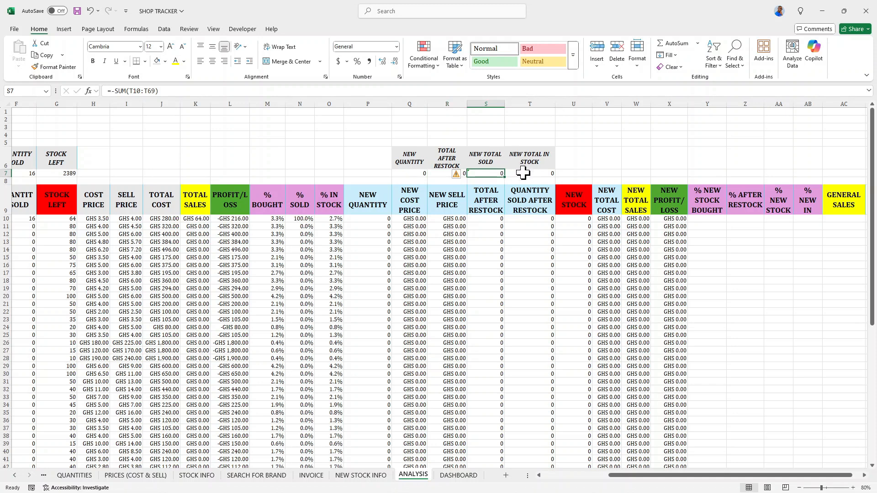
Enter =P10/$Q$7 in Y10 and fill it down the % NEW STOCK BOUGHT column.
{"action": "left_click_drag", "start_coordinate": [661, 481], "coordinate": [670, 483]}
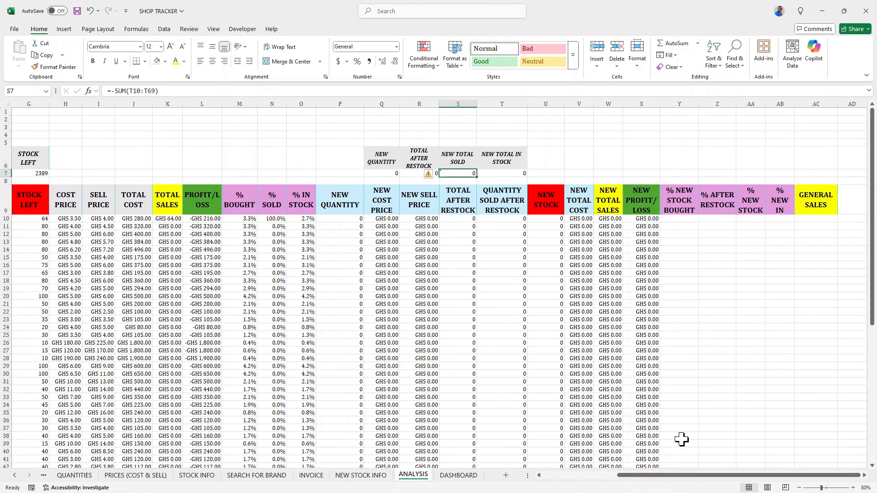
{"action": "left_click", "coordinate": [681, 220]}
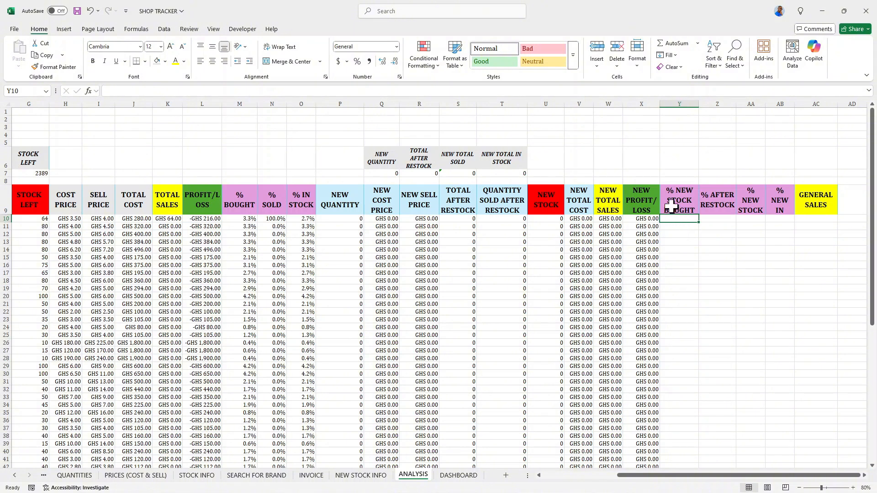
{"action": "type", "text": "="}
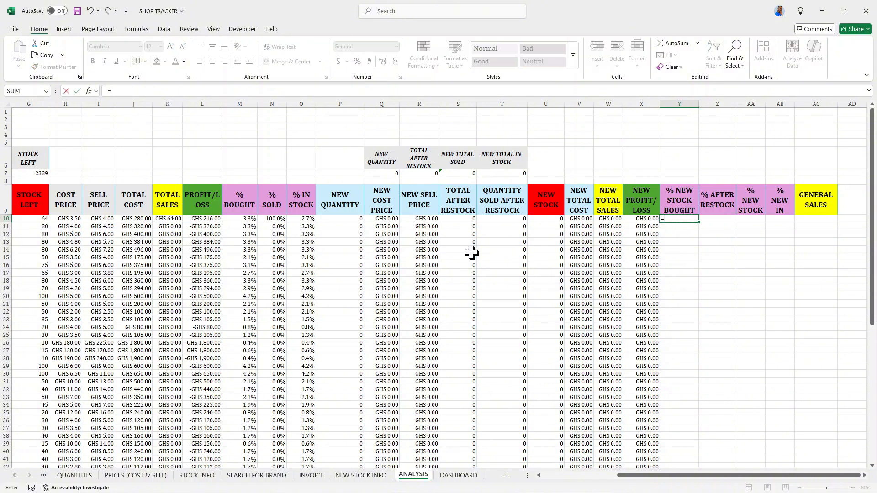
{"action": "left_click", "coordinate": [334, 221]}
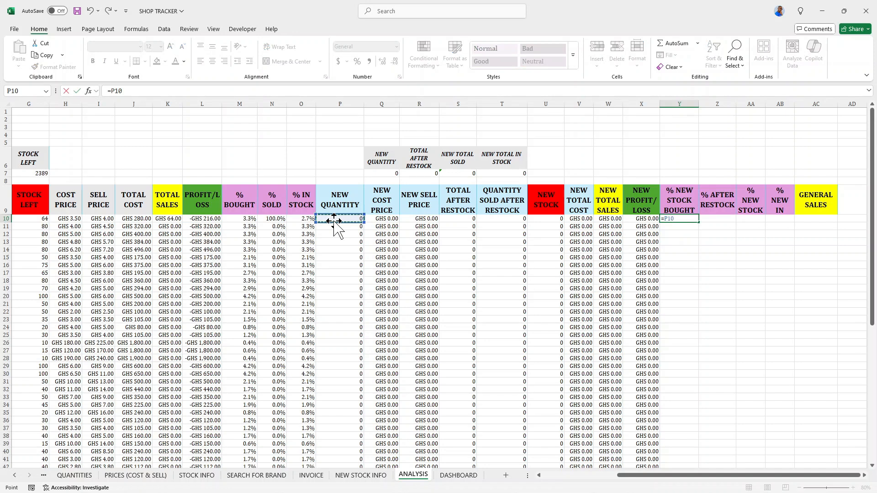
{"action": "type", "text": "/"}
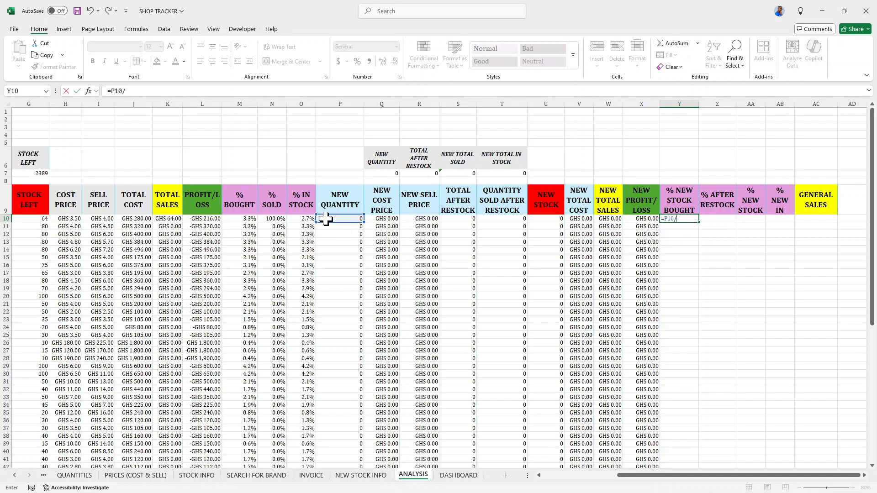
{"action": "left_click", "coordinate": [386, 173]}
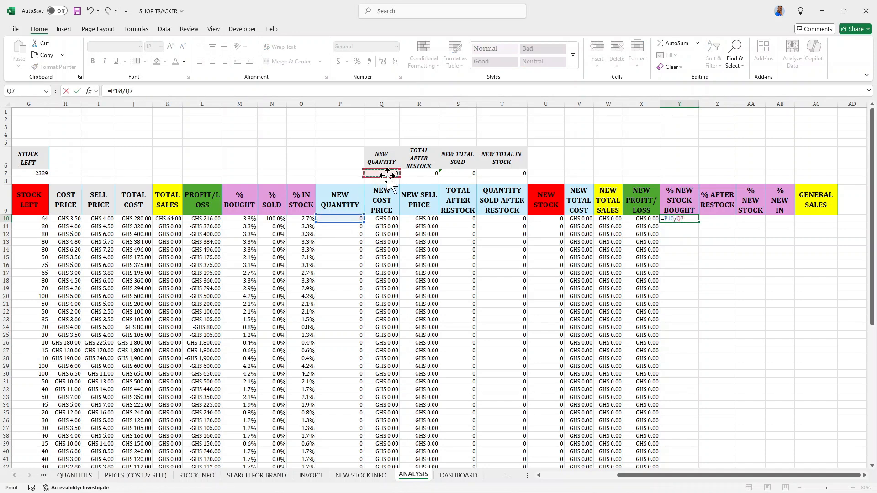
{"action": "key", "text": "F4"}
{"action": "key", "text": "Return"}
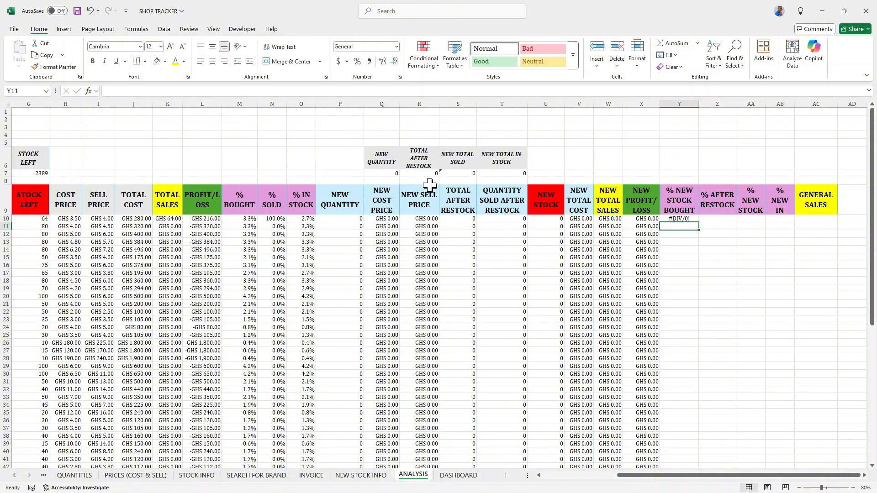
{"action": "left_click", "coordinate": [680, 219]}
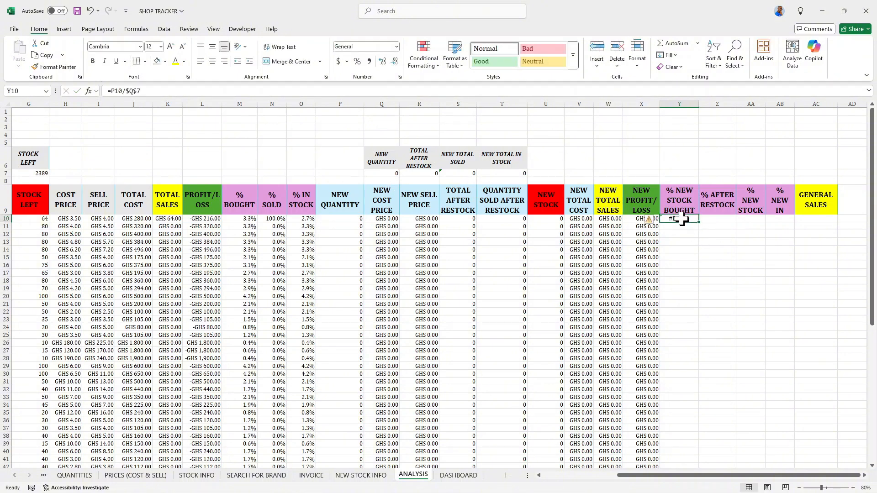
{"action": "double_click", "coordinate": [699, 222]}
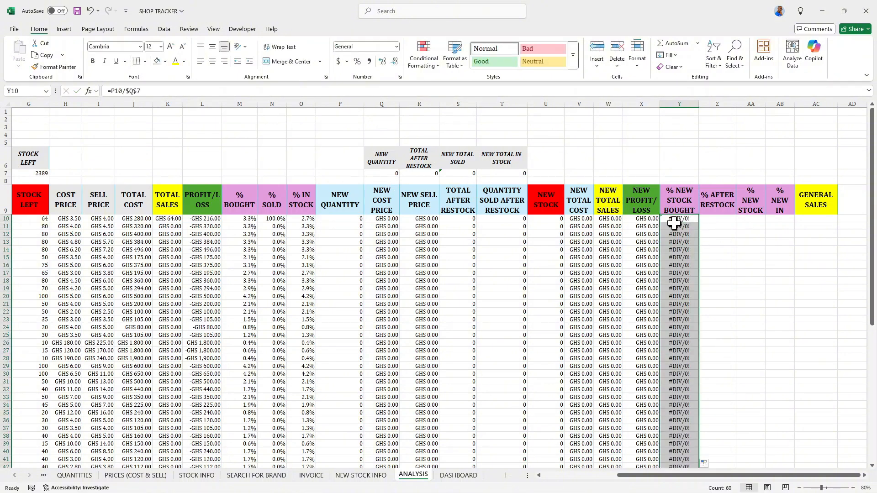
Enter =S10/R7 in Z10 and fill it down the % AFTER RESTOCK column.
{"action": "left_click", "coordinate": [709, 219]}
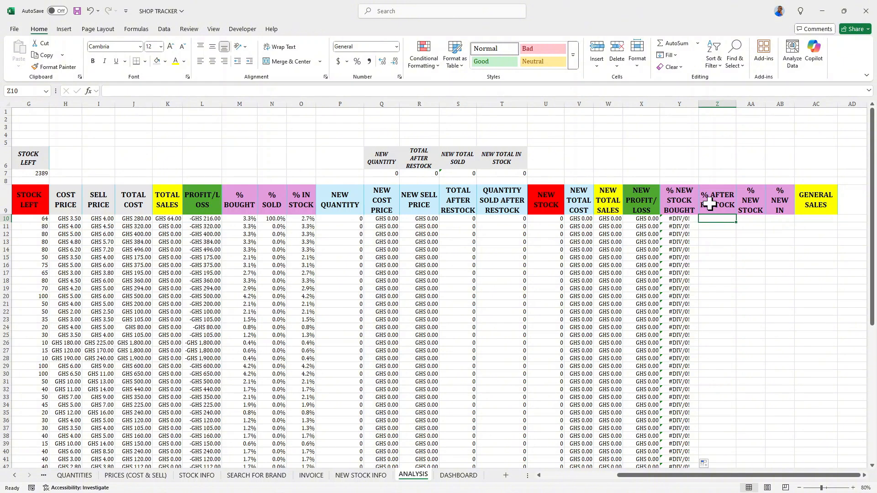
{"action": "type", "text": "="}
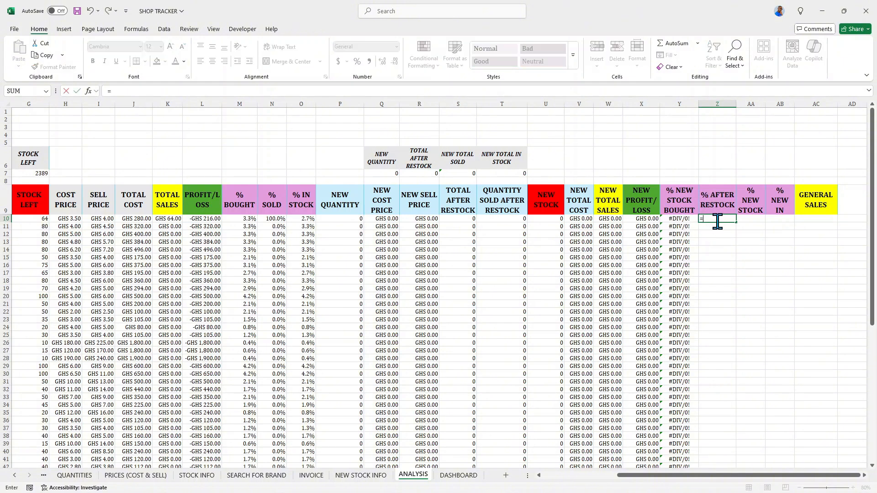
{"action": "left_click", "coordinate": [464, 220]}
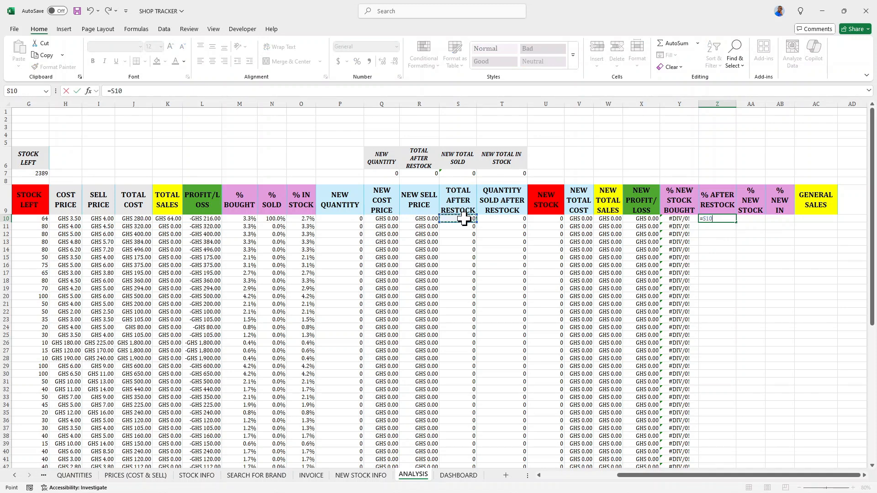
{"action": "type", "text": "/"}
{"action": "left_click", "coordinate": [424, 173]}
{"action": "key", "text": "Return"}
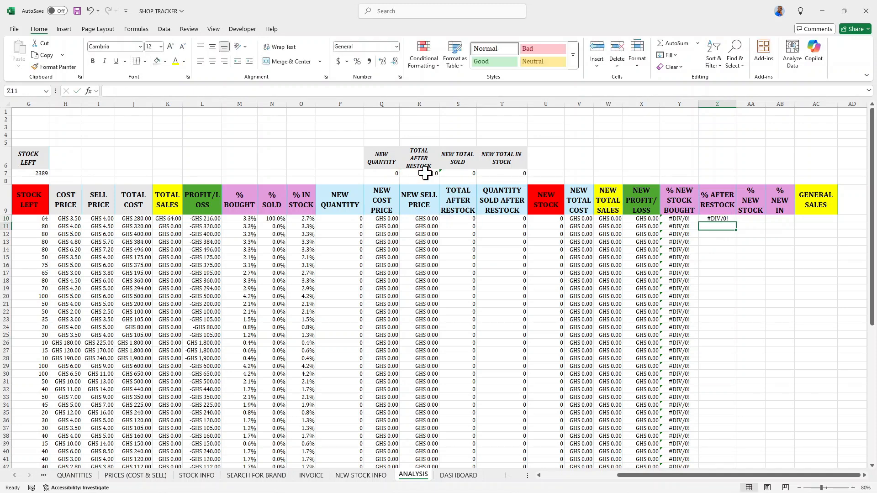
{"action": "left_click", "coordinate": [730, 218]}
{"action": "double_click", "coordinate": [737, 221]}
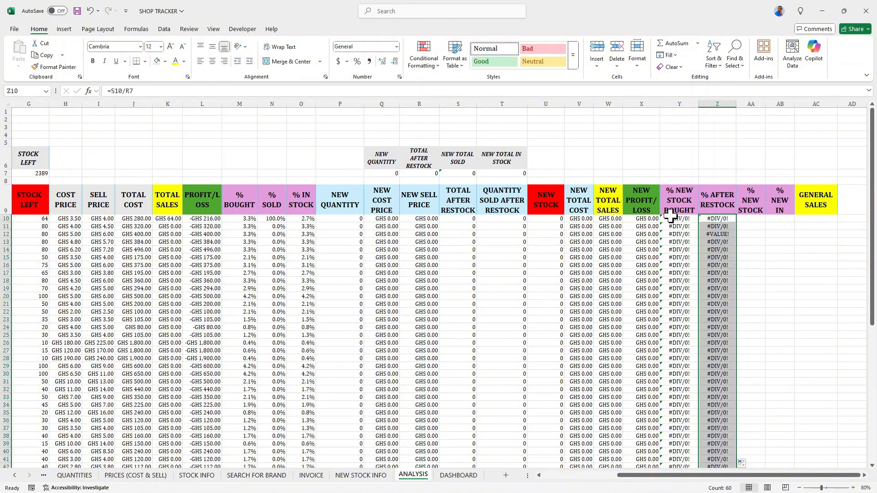
Enter =T10/$S$7 in AA10 and fill it down the % NEW STOCK column.
{"action": "left_click", "coordinate": [693, 218]}
{"action": "left_click_drag", "start_coordinate": [693, 218], "coordinate": [729, 218]}
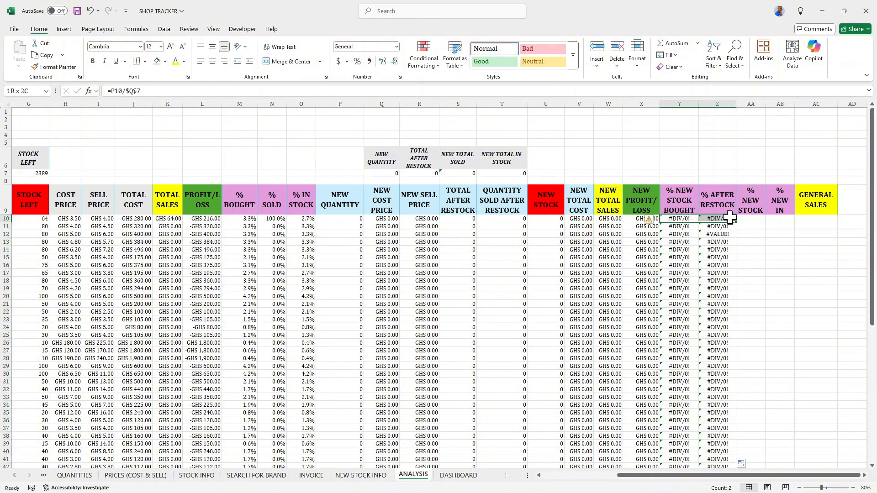
{"action": "left_click", "coordinate": [751, 219]}
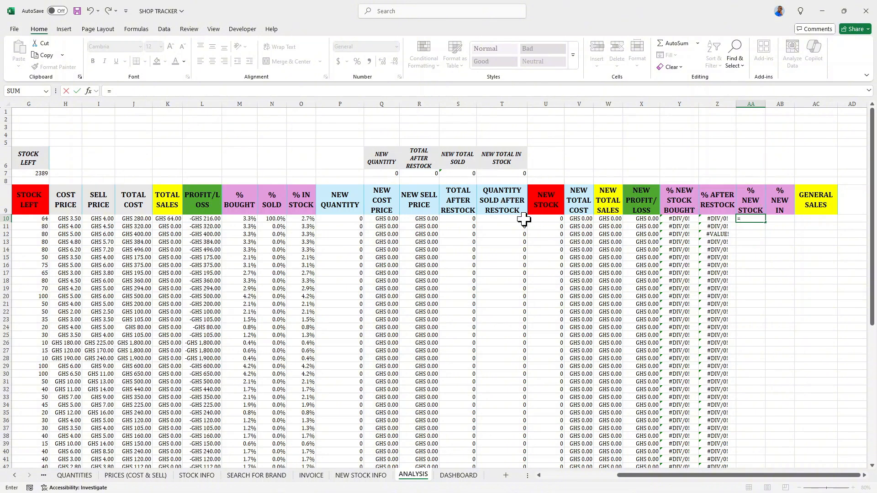
{"action": "left_click", "coordinate": [507, 219]}
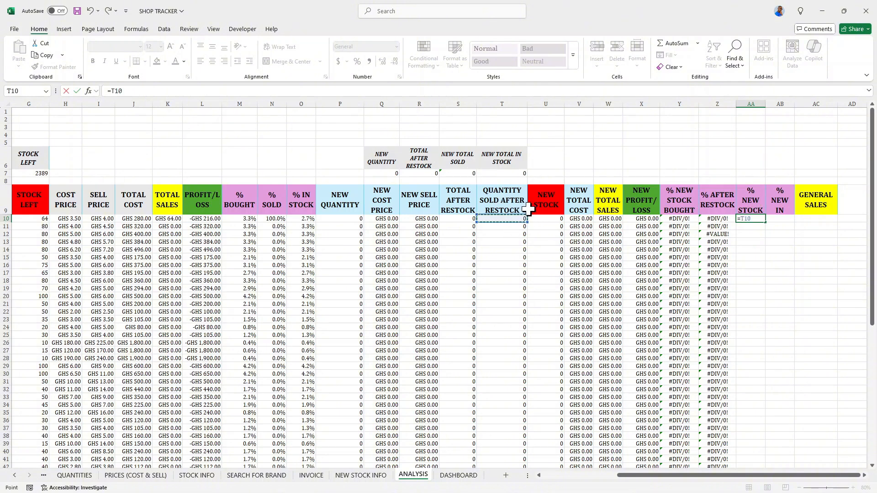
{"action": "type", "text": "/"}
{"action": "left_click", "coordinate": [458, 174]}
{"action": "key", "text": "ctrl+Return"}
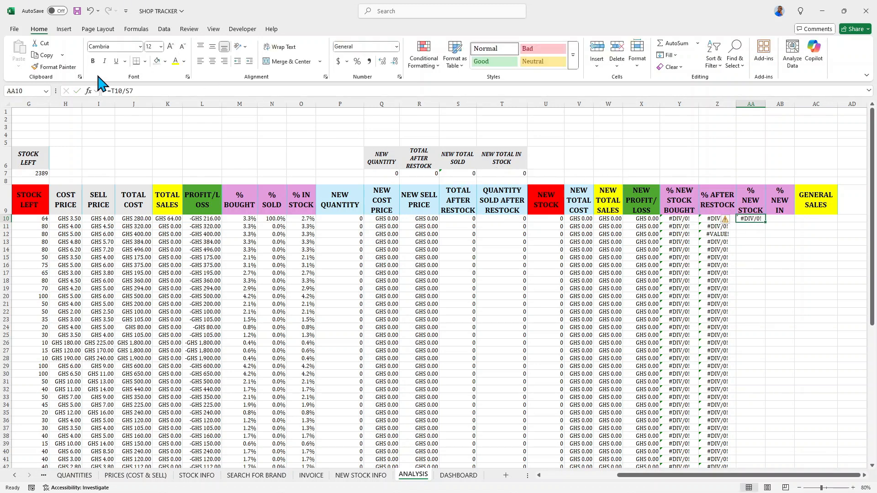
{"action": "left_click", "coordinate": [125, 91]}
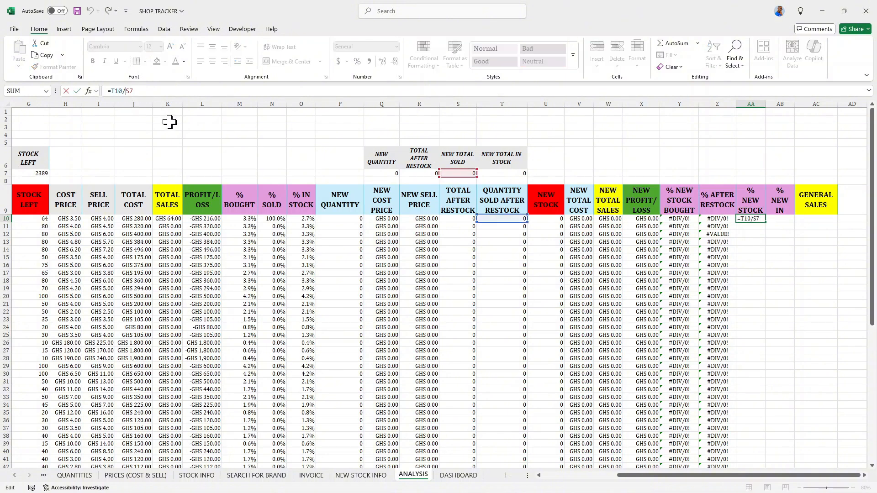
{"action": "key", "text": "F4"}
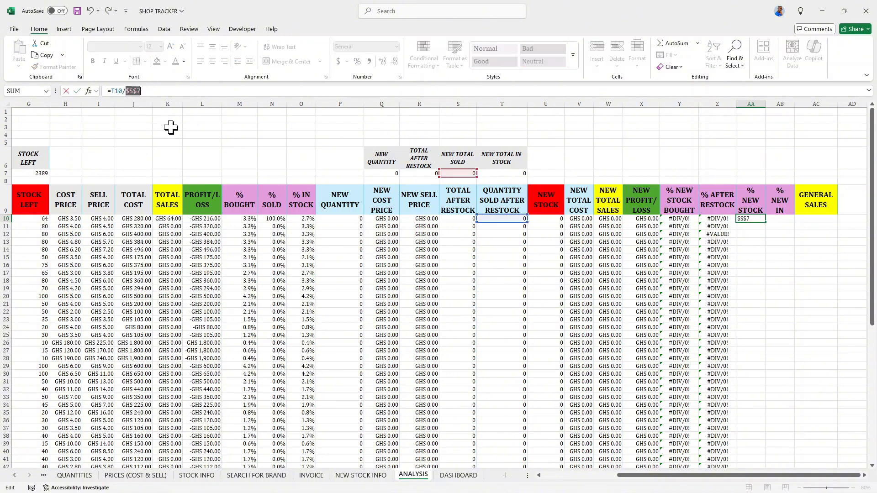
{"action": "key", "text": "Return"}
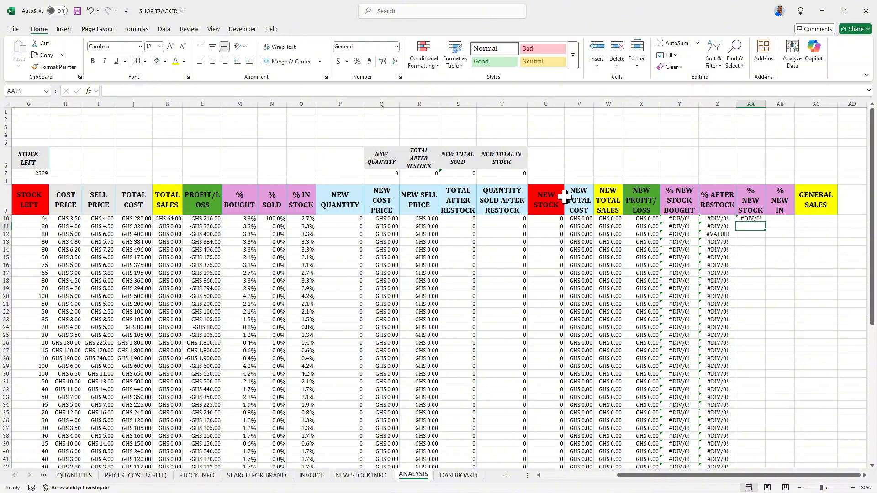
{"action": "left_click", "coordinate": [755, 219]}
{"action": "double_click", "coordinate": [765, 223]}
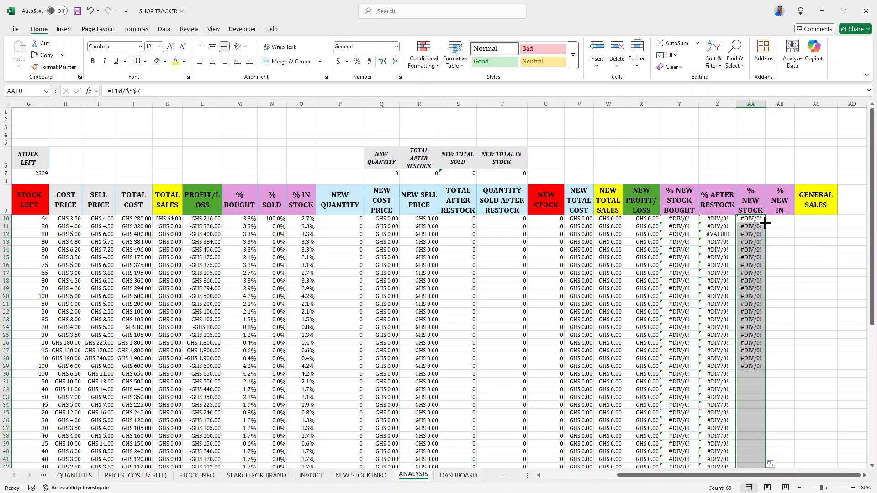
Change Z10's formula to =S10/$R$7 with an absolute reference and refill it down the % AFTER RESTOCK column.
{"action": "left_click", "coordinate": [719, 219]}
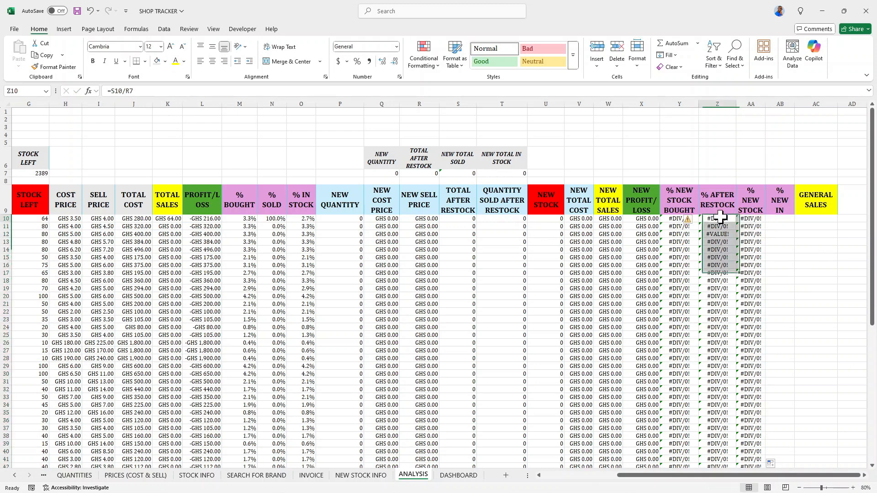
{"action": "left_click", "coordinate": [124, 91]}
{"action": "key", "text": "F4"}
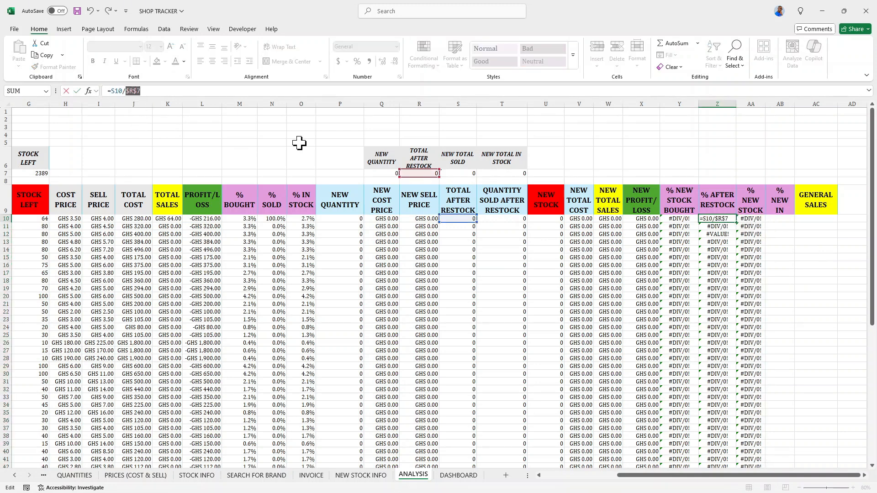
{"action": "key", "text": "Return"}
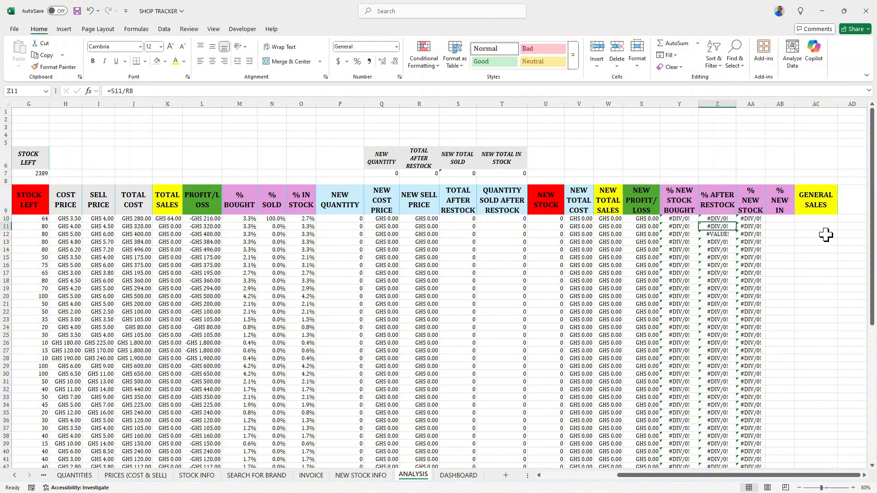
{"action": "left_click", "coordinate": [723, 218]}
{"action": "double_click", "coordinate": [736, 222]}
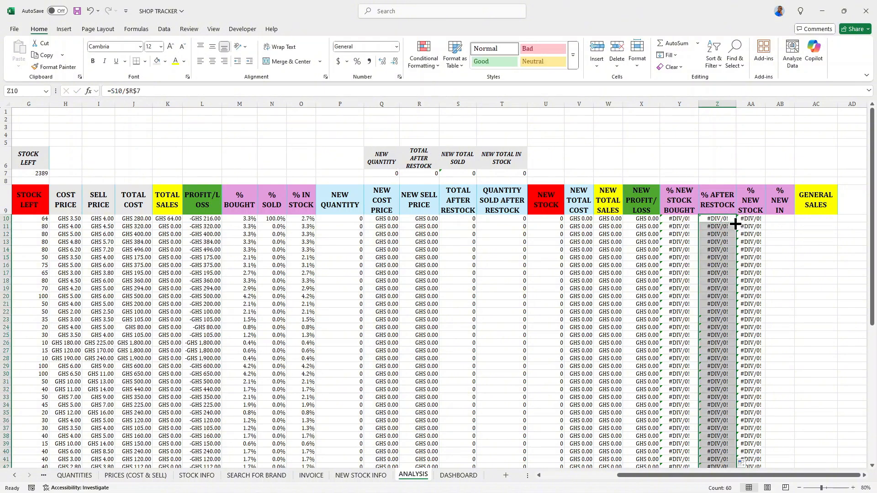
Enter =U10/$T$7 in AB10 and fill it down the % NEW IN column.
{"action": "left_click", "coordinate": [774, 217]}
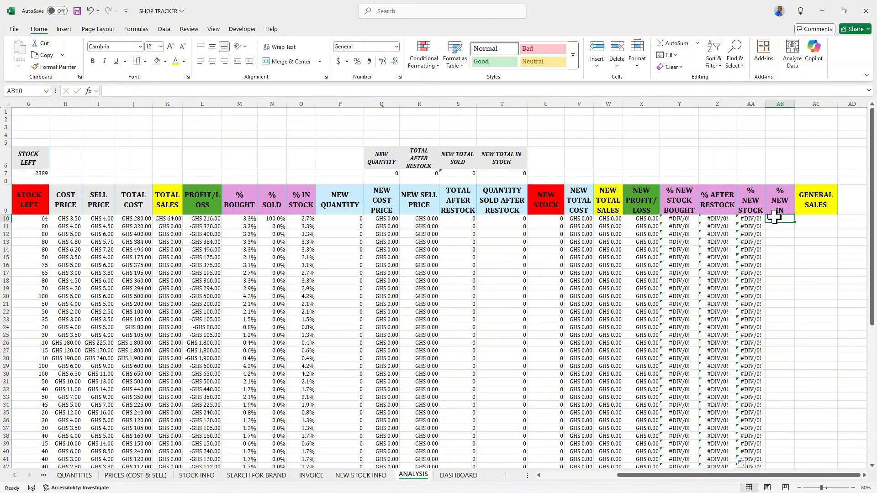
{"action": "type", "text": "="}
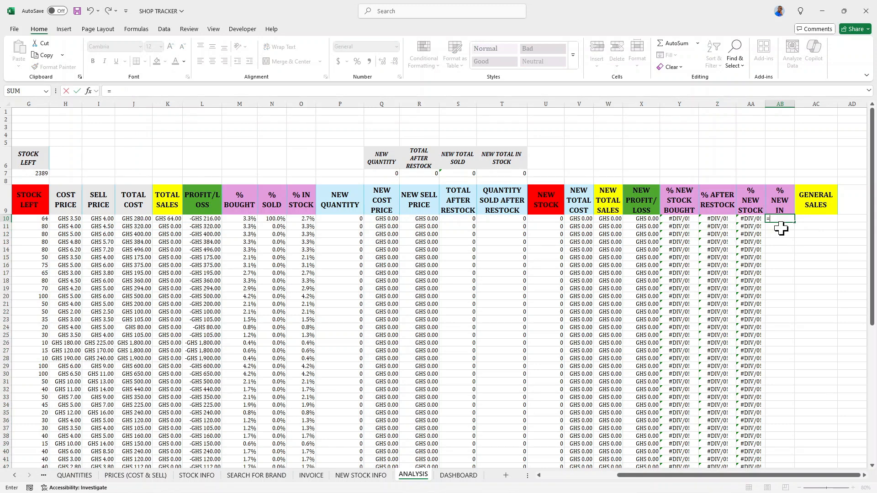
{"action": "left_click", "coordinate": [549, 218]}
{"action": "type", "text": "/"}
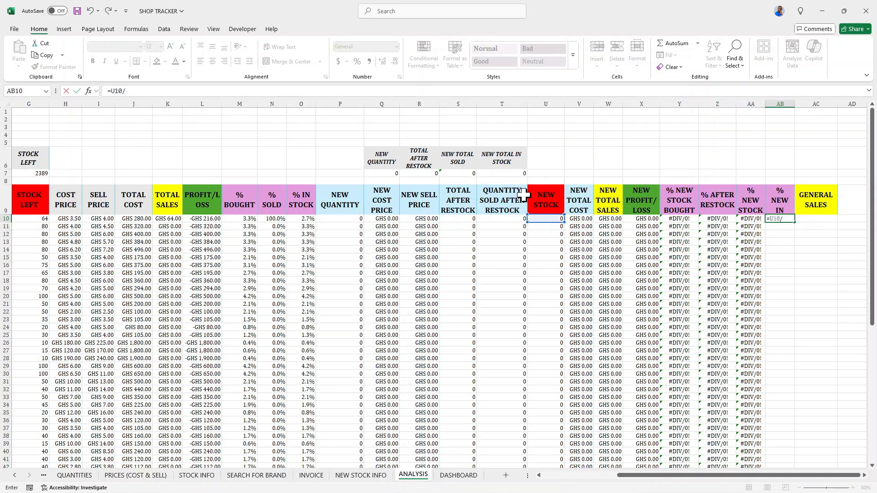
{"action": "left_click", "coordinate": [513, 173]}
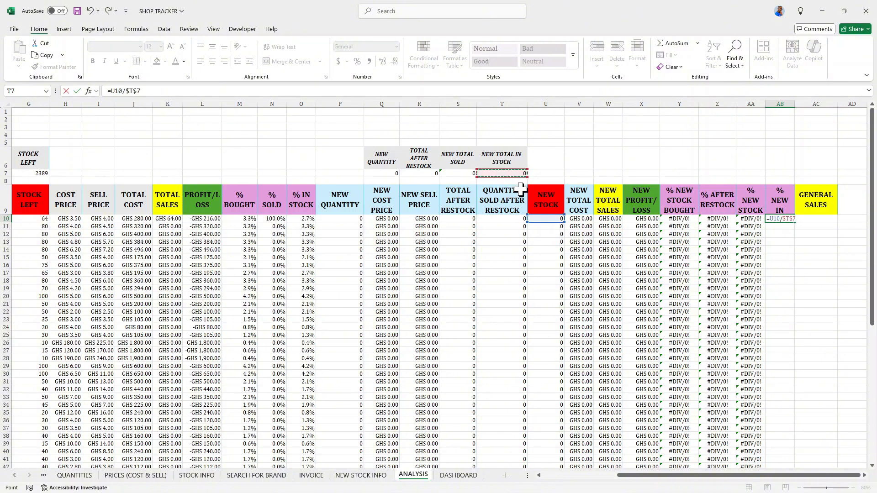
{"action": "key", "text": "Return"}
{"action": "left_click", "coordinate": [783, 220]}
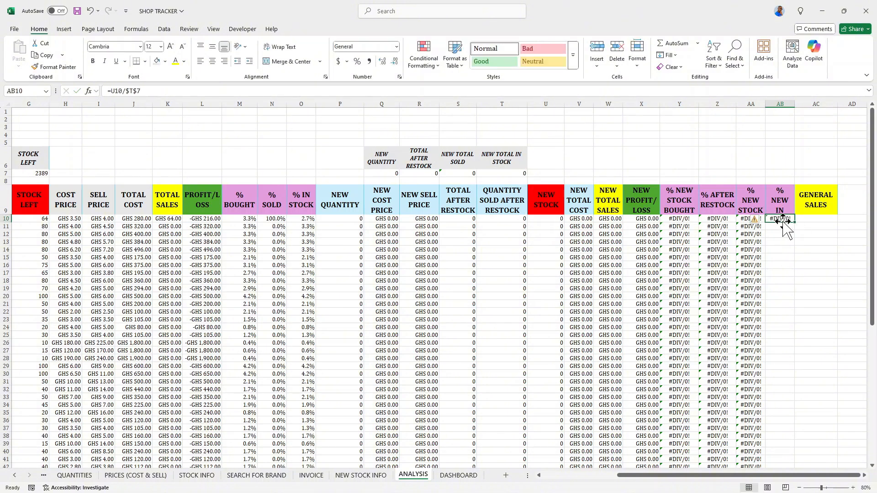
{"action": "double_click", "coordinate": [797, 221]}
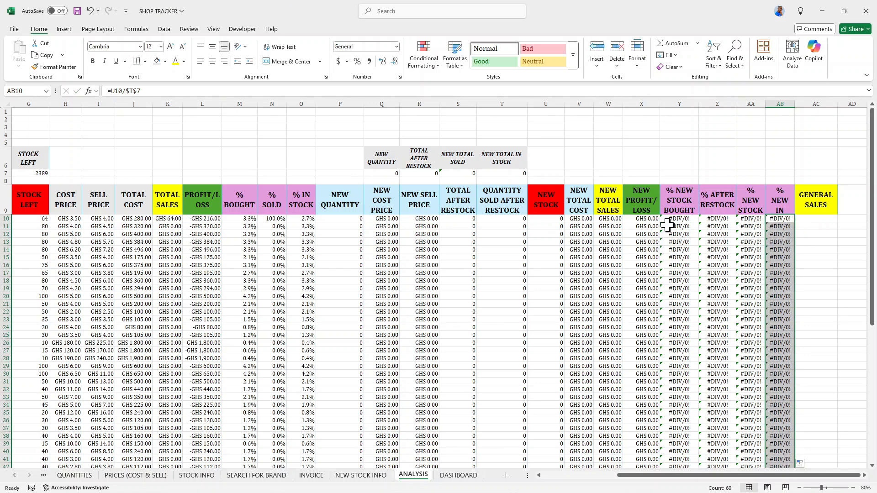
Format the four percentage columns, Y10 through AB69, with percent style.
{"action": "left_click_drag", "start_coordinate": [676, 219], "coordinate": [774, 229]}
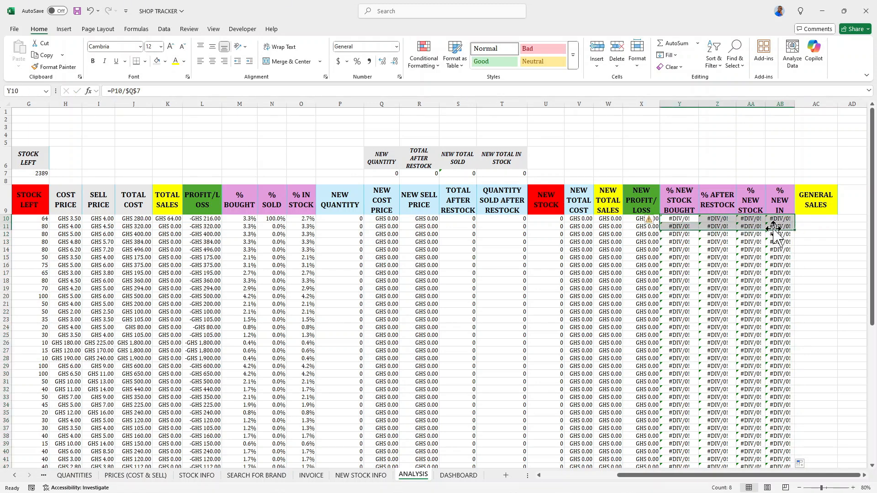
{"action": "key", "text": "ctrl+shift+Down"}
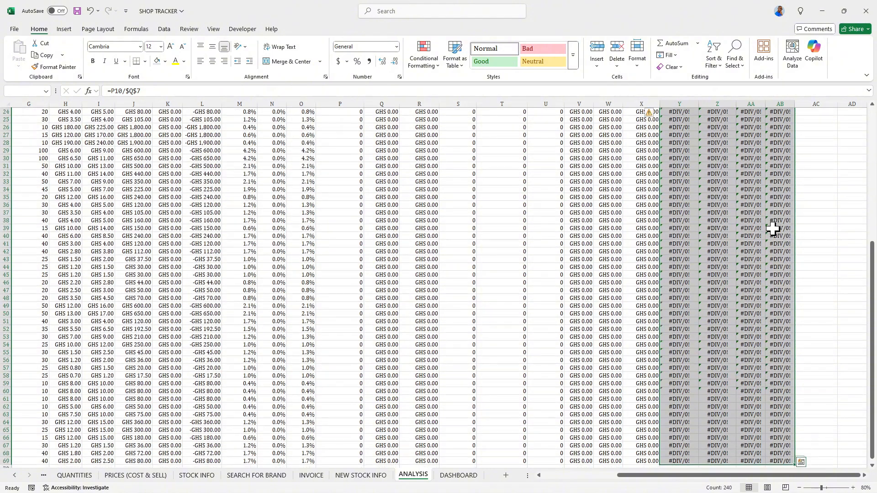
{"action": "left_click", "coordinate": [339, 61]}
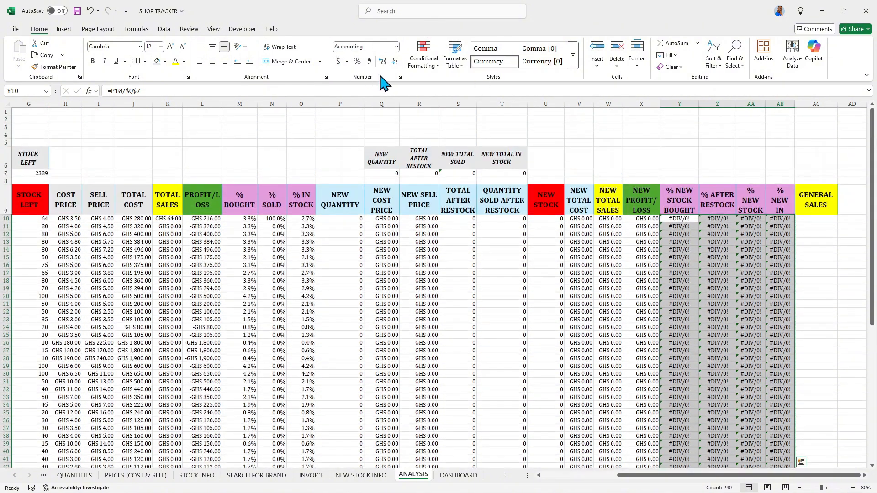
{"action": "left_click", "coordinate": [400, 77]}
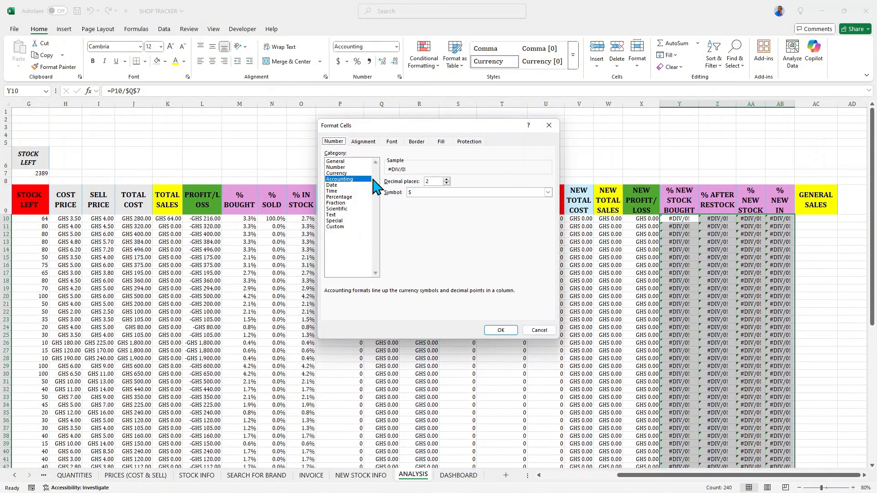
{"action": "left_click", "coordinate": [549, 125]}
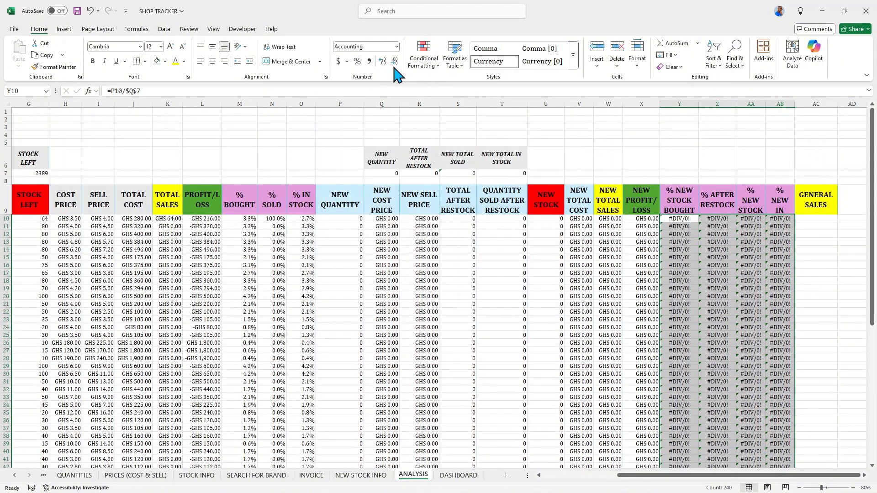
{"action": "left_click", "coordinate": [358, 62]}
{"action": "left_click", "coordinate": [685, 273]}
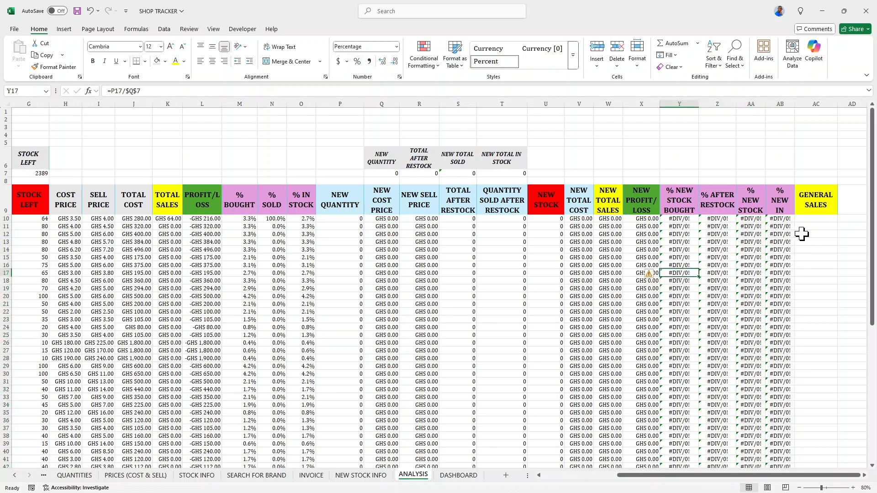
Enter =K10+W10 in AC10 and fill it down the GENERAL SALES column.
{"action": "left_click", "coordinate": [804, 219]}
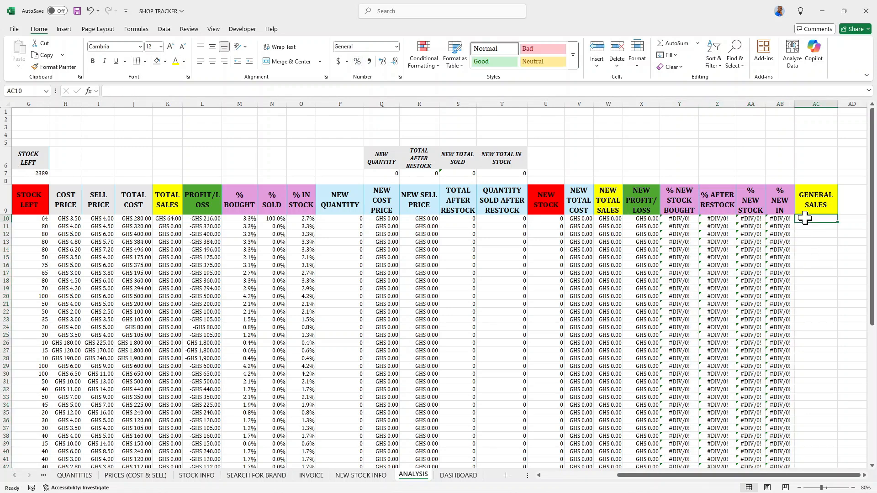
{"action": "type", "text": "="}
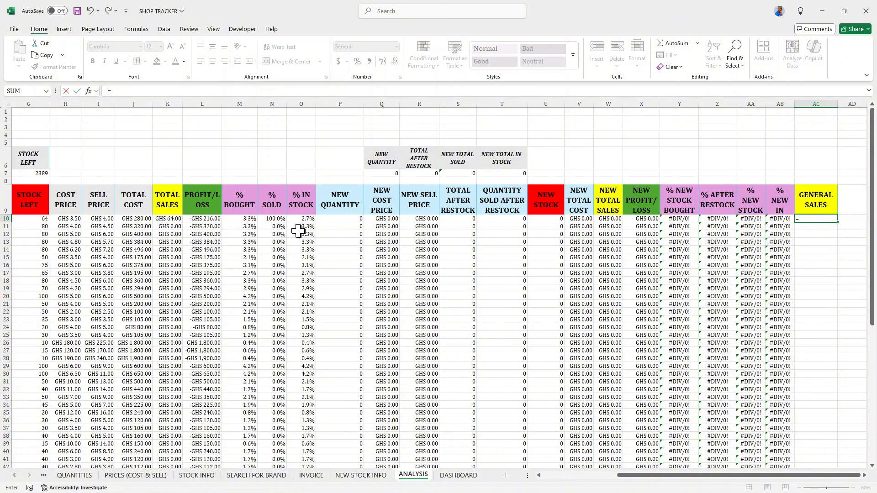
{"action": "left_click", "coordinate": [174, 219]}
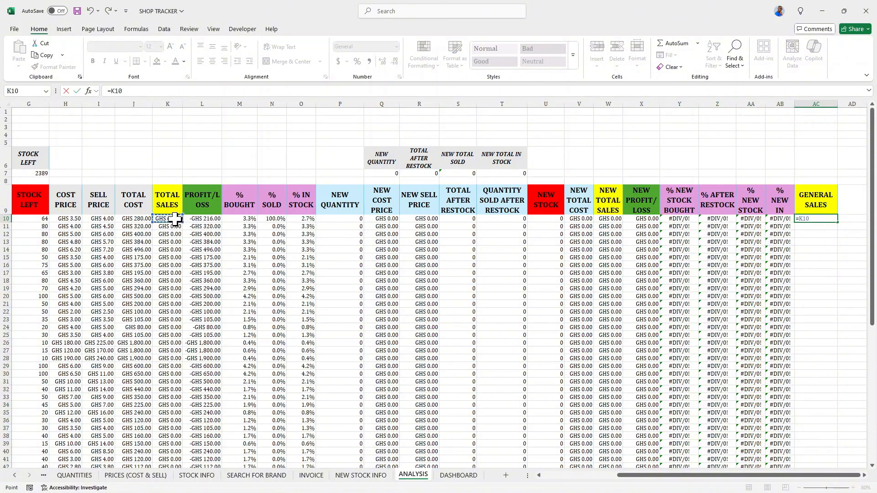
{"action": "type", "text": "_"}
{"action": "key", "text": "BackSpace"}
{"action": "type", "text": "+"}
{"action": "left_click", "coordinate": [601, 219]}
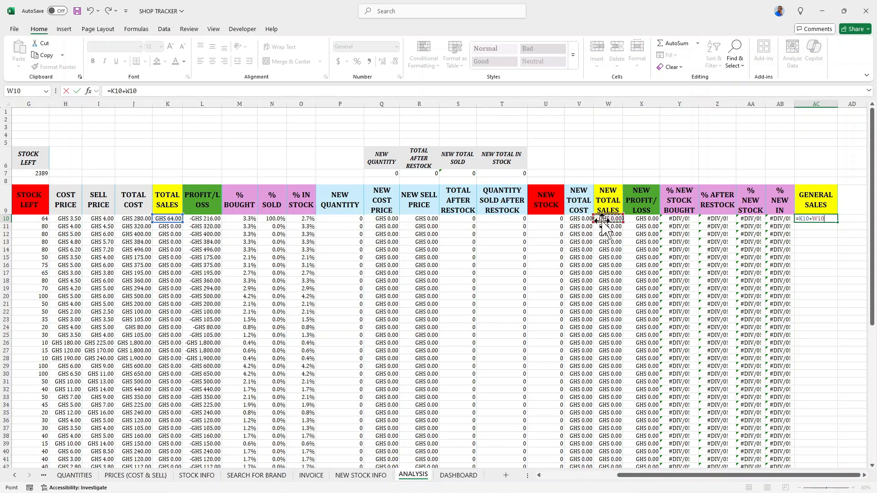
{"action": "key", "text": "Return"}
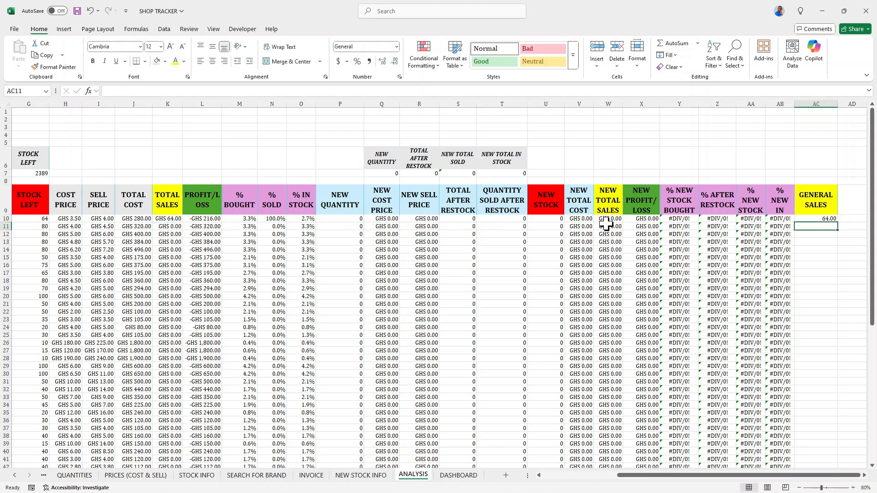
{"action": "left_click", "coordinate": [822, 218]}
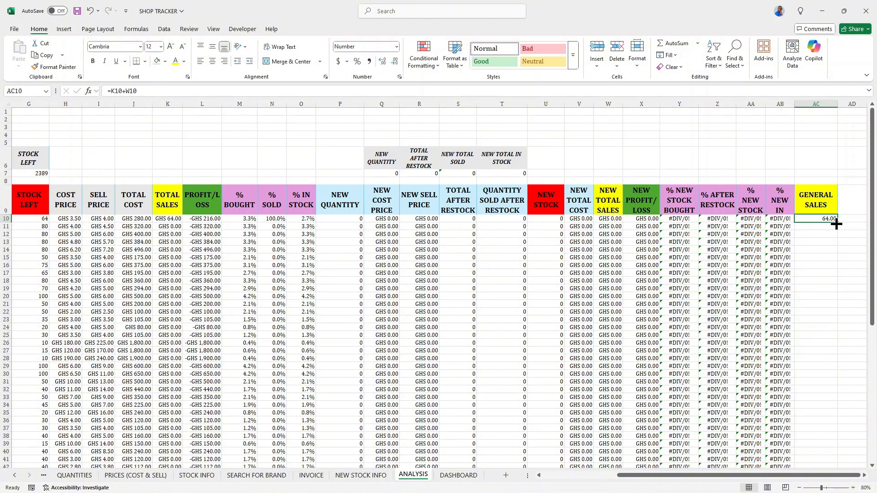
{"action": "double_click", "coordinate": [835, 224]}
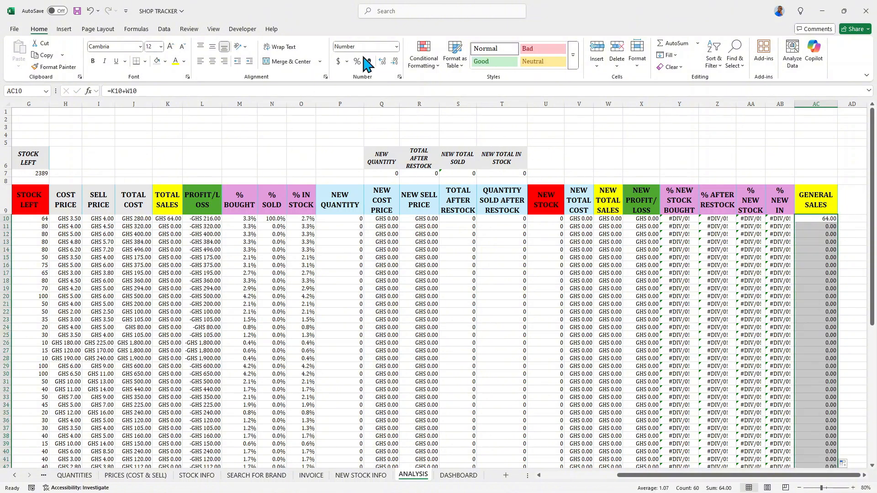
Apply the custom "GHS" #,##0.00 number format to the GENERAL SALES column.
{"action": "left_click", "coordinate": [399, 77]}
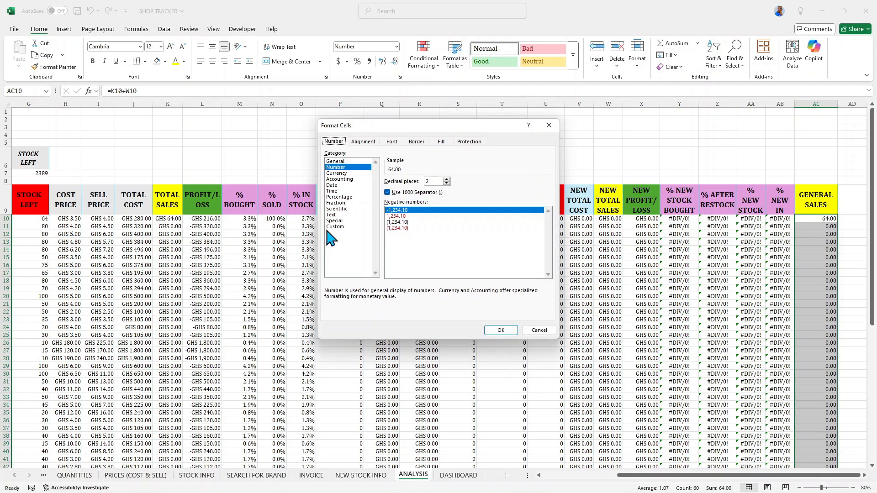
{"action": "left_click", "coordinate": [332, 226]}
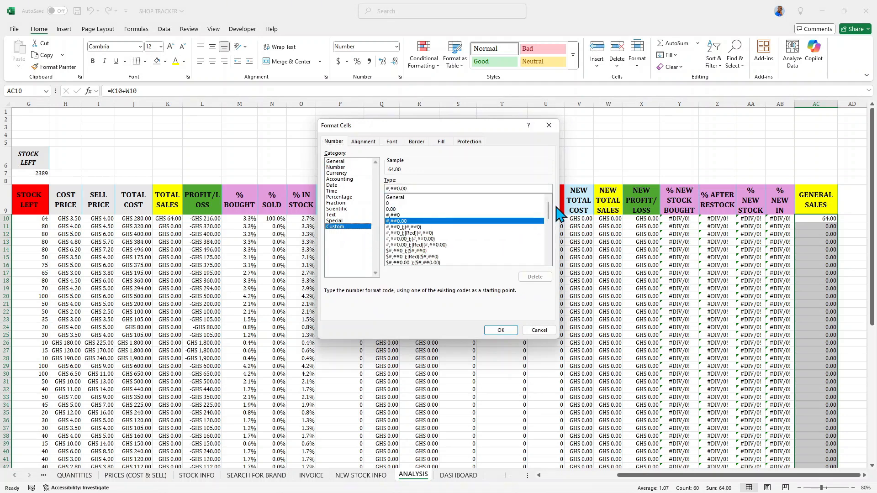
{"action": "left_click_drag", "start_coordinate": [550, 211], "coordinate": [553, 260]}
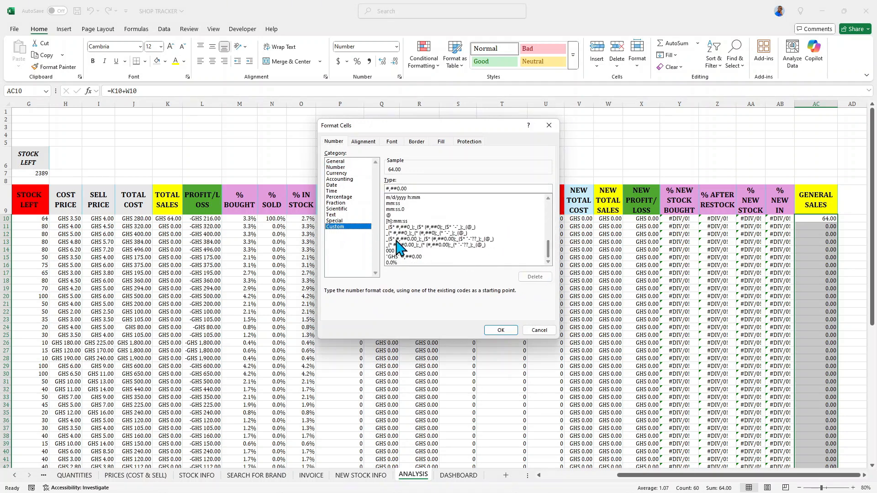
{"action": "left_click", "coordinate": [396, 257]}
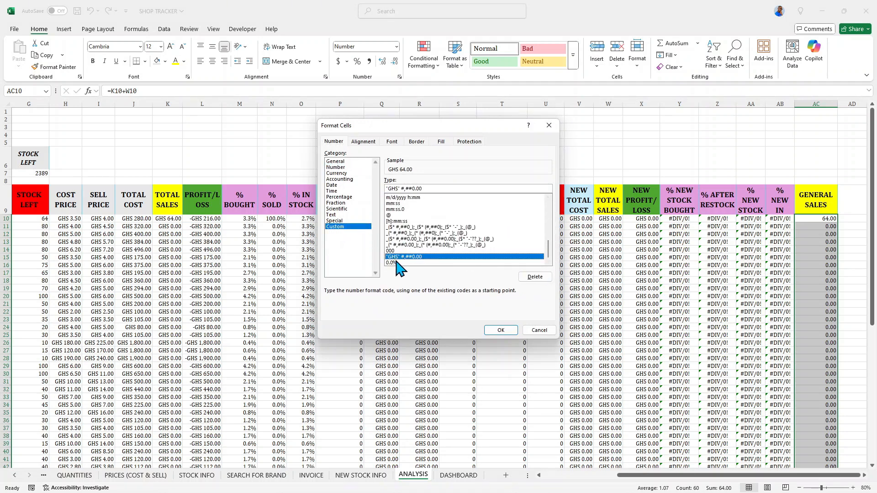
{"action": "left_click", "coordinate": [503, 331]}
{"action": "scroll", "coordinate": [821, 235], "scroll_direction": "down", "scroll_amount": 9}
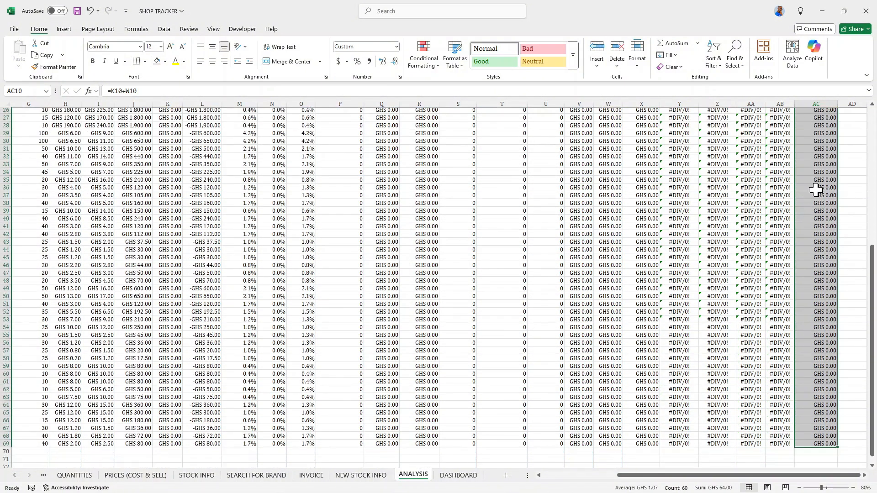
{"action": "scroll", "coordinate": [560, 208], "scroll_direction": "up", "scroll_amount": 9}
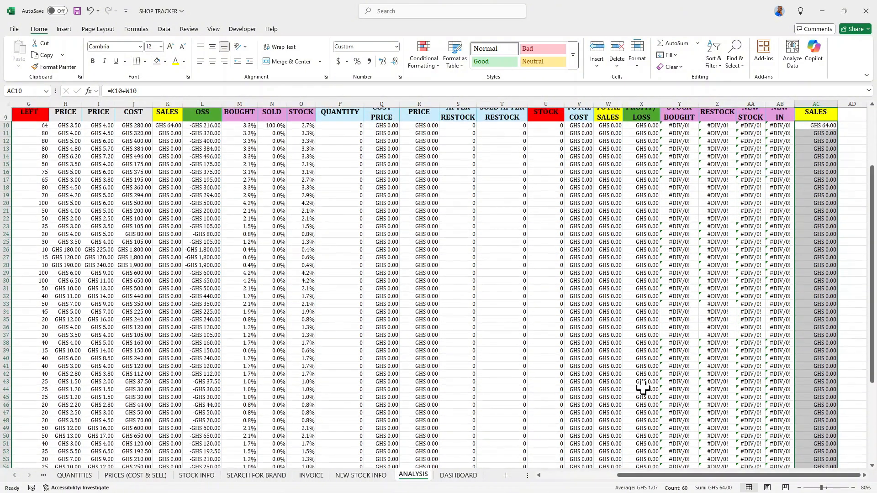
{"action": "mouse_move", "coordinate": [692, 476]}
{"action": "left_mouse_down"}
{"action": "mouse_move", "coordinate": [614, 485]}
{"action": "mouse_move", "coordinate": [686, 479]}
{"action": "left_mouse_up"}
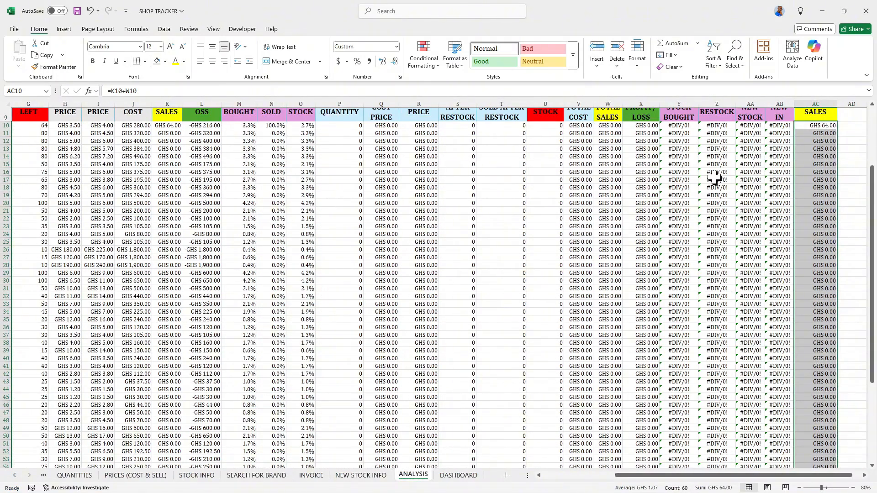
{"action": "scroll", "coordinate": [678, 148], "scroll_direction": "up", "scroll_amount": 2}
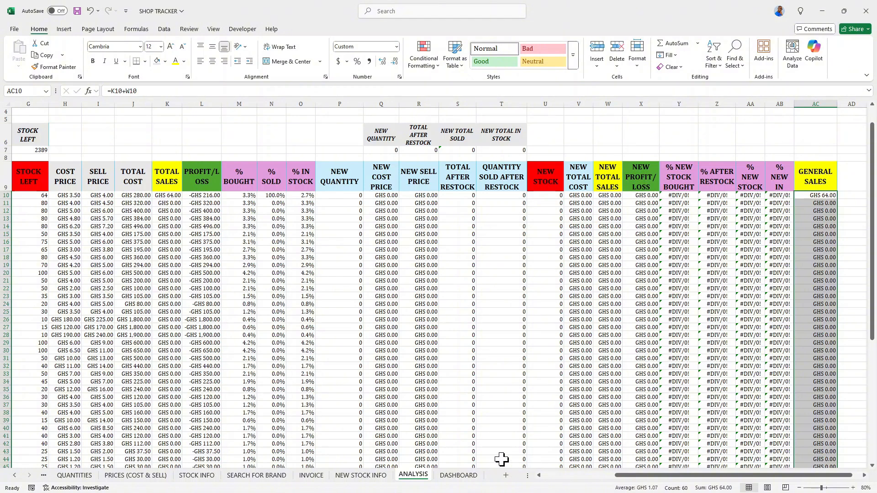
On the NEW STOCK INFO sheet, enter new quantities 4, 5, 6, 7, 8 and 9 for the six milk brands.
{"action": "left_click", "coordinate": [342, 477]}
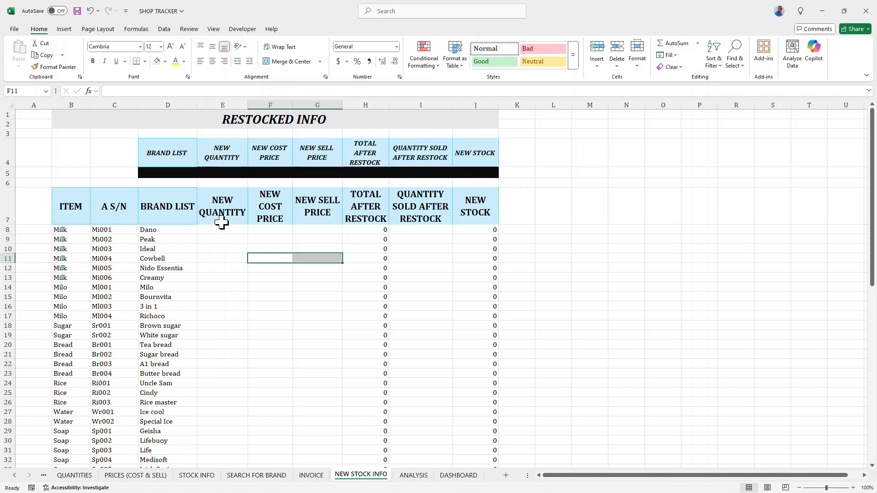
{"action": "type", "text": "3"}
{"action": "key", "text": "Return"}
{"action": "key", "text": "Up"}
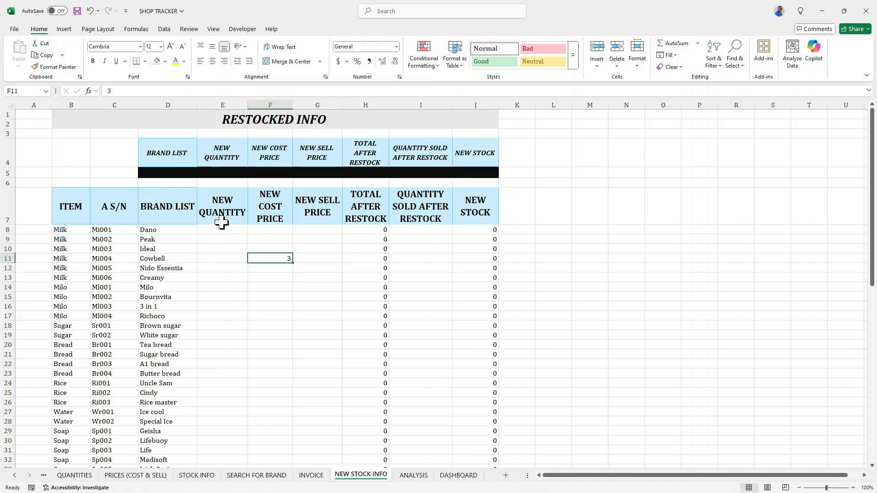
{"action": "key", "text": "Left"}
{"action": "key", "text": "Up"}
{"action": "key", "text": "Up"}
{"action": "key", "text": "Up"}
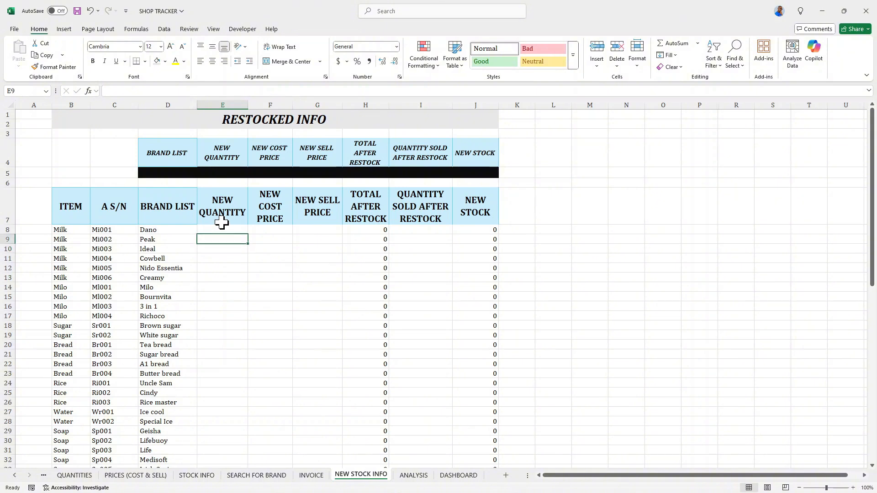
{"action": "type", "text": "4"}
{"action": "key", "text": "Return"}
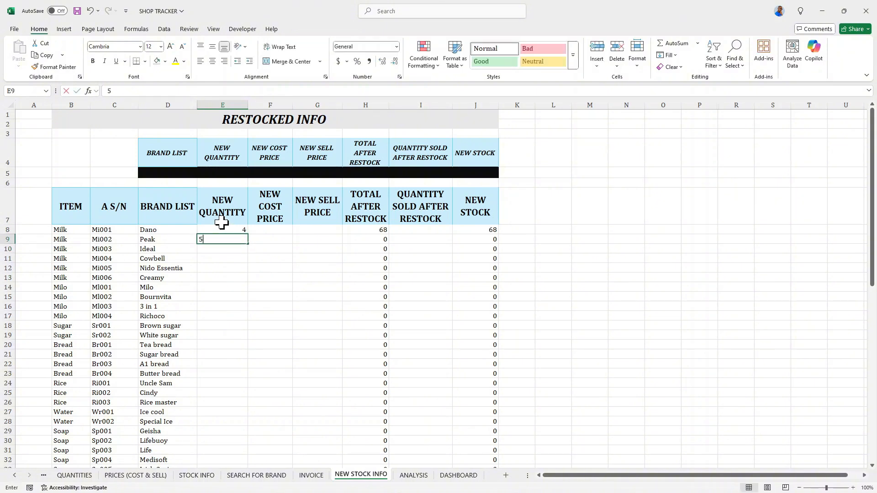
{"action": "type", "text": "5"}
{"action": "key", "text": "Return"}
{"action": "type", "text": "6"}
{"action": "key", "text": "Return"}
{"action": "type", "text": "7"}
{"action": "key", "text": "Return"}
{"action": "type", "text": "8"}
{"action": "key", "text": "Return"}
{"action": "type", "text": "9"}
Enter new quantities 0, 3, 2, 2, 3, 54, 5 and 6 for Milo through Sugar bread.
{"action": "key", "text": "Return"}
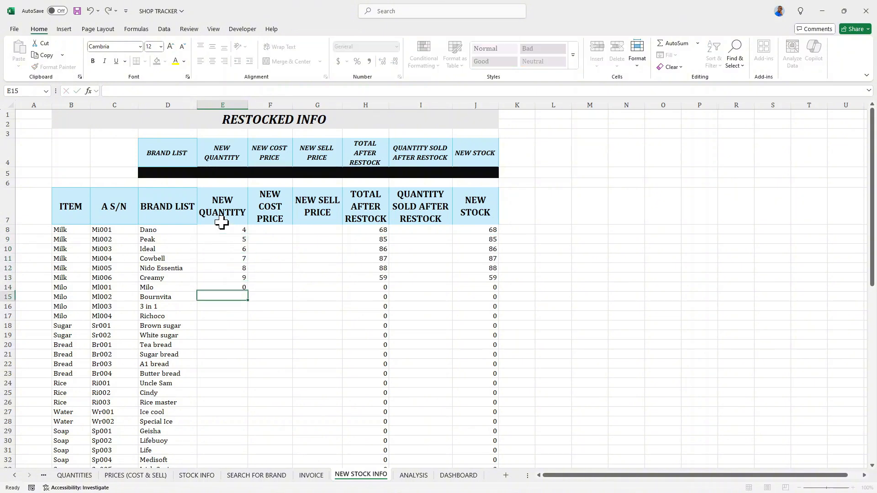
{"action": "type", "text": "0"}
{"action": "key", "text": "Return"}
{"action": "type", "text": "-"}
{"action": "key", "text": "Down"}
{"action": "type", "text": "0"}
{"action": "key", "text": "Down"}
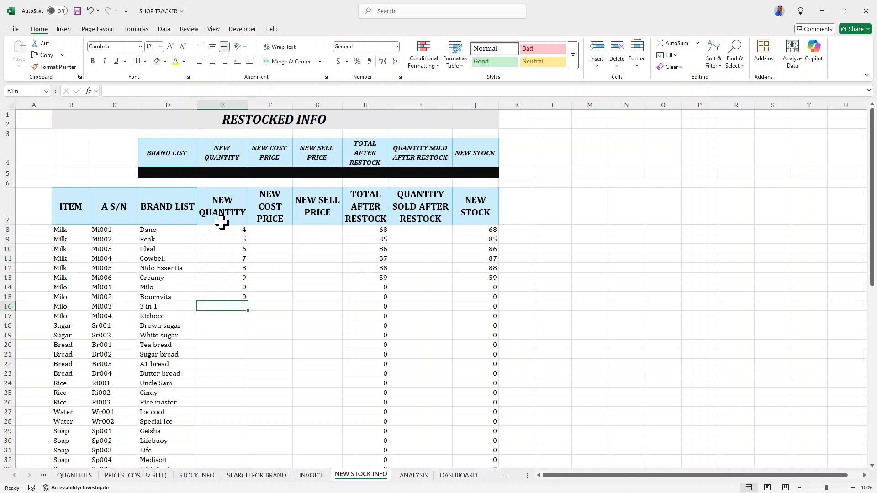
{"action": "key", "text": "Up"}
{"action": "type", "text": "3 2"}
{"action": "key", "text": "Return"}
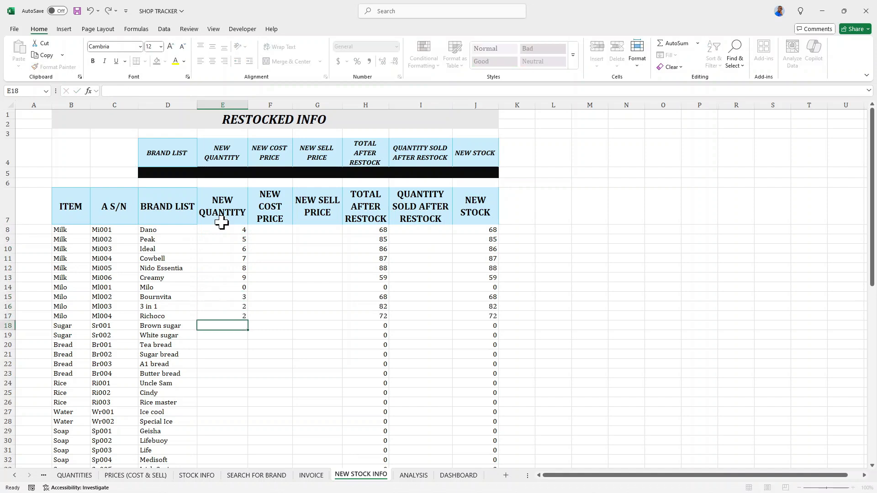
{"action": "type", "text": "2 3 54 5 6"}
{"action": "key", "text": "Return"}
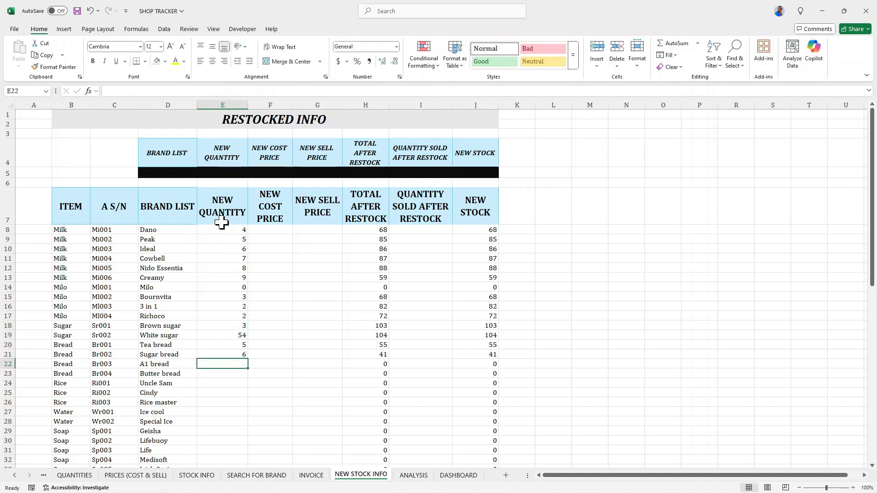
Enter a new quantity of 7 for A1 bread.
{"action": "type", "text": "7"}
{"action": "key", "text": "Return"}
{"action": "key", "text": "Return"}
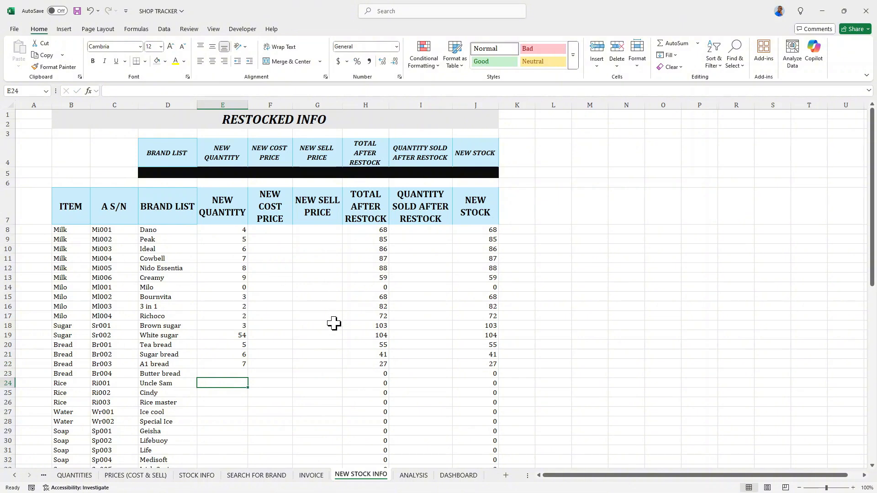
On the ANALYSIS sheet, widen the % NEW IN STOCK column.
{"action": "left_click", "coordinate": [413, 475]}
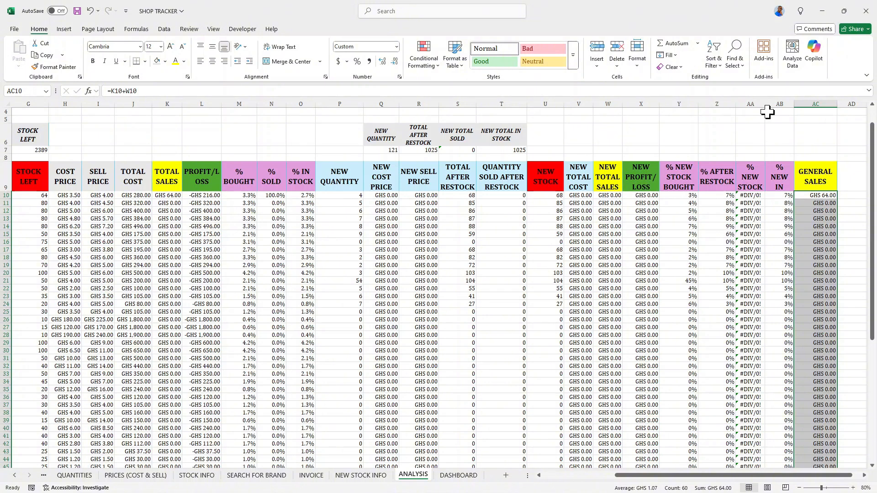
{"action": "left_click_drag", "start_coordinate": [765, 106], "coordinate": [824, 102]}
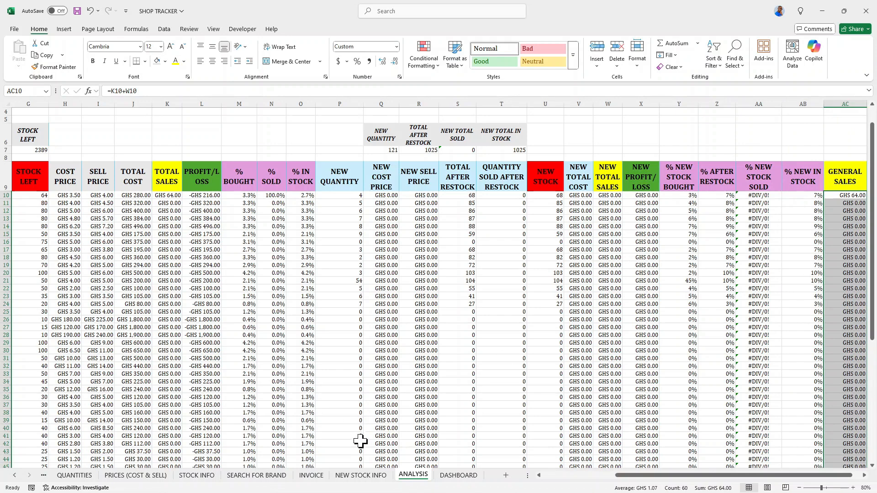
On NEW STOCK INFO, enter quantities sold after restock 2, 3, 4, 5, 6, 7, 8, 9, 0, 8, 6, 5, 4 from Dano downward, plus a few more below.
{"action": "left_click", "coordinate": [357, 477]}
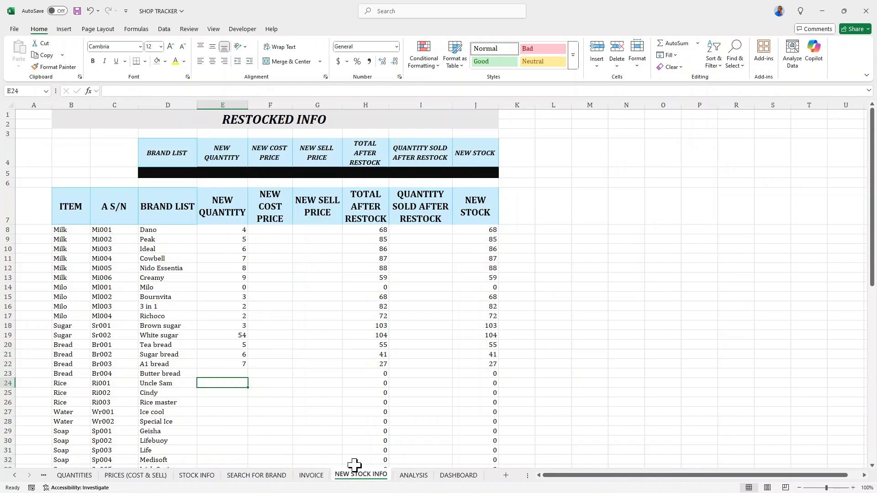
{"action": "left_click", "coordinate": [428, 238]}
{"action": "left_click", "coordinate": [427, 229]}
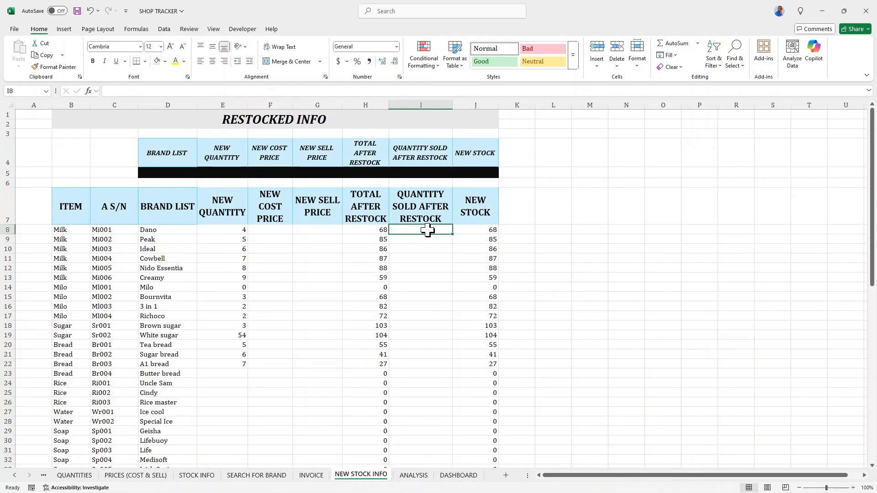
{"action": "type", "text": "2"}
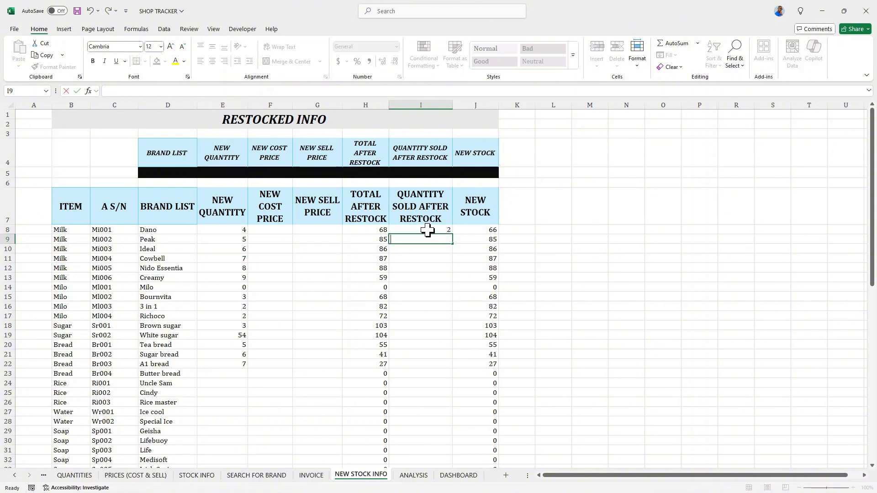
{"action": "type", "text": " 3 4 5 6 7 8 9 0 8 6 5 4  "}
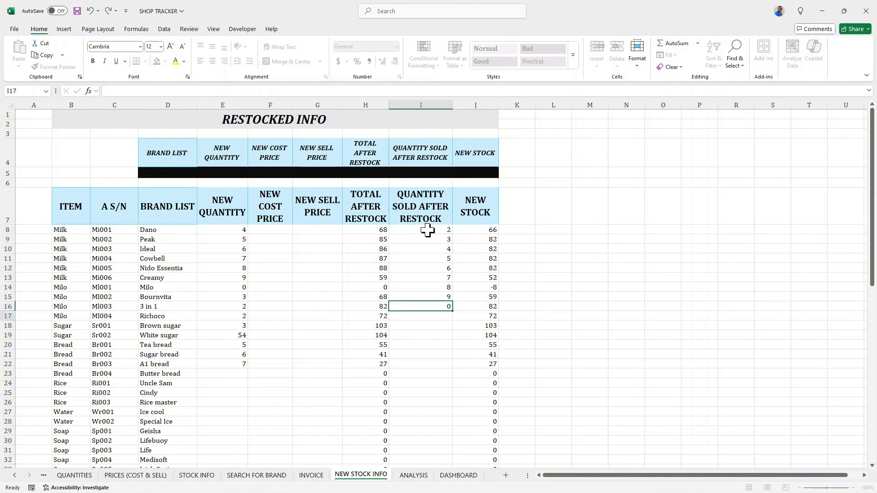
{"action": "type", "text": "5 6 7 5"}
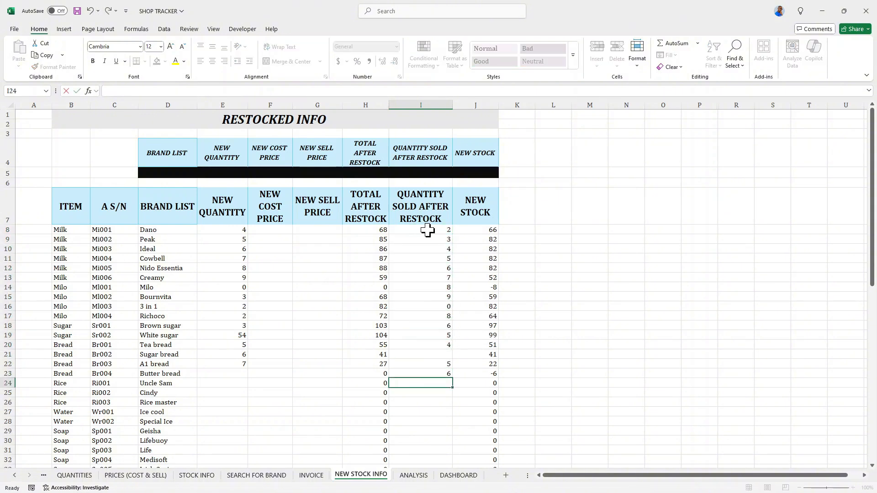
Enter 3 sold for Sugar bread and clear the sold quantities for Butter bread, Uncle Sam and Cindy.
{"action": "key", "text": "Up"}
{"action": "key", "text": "Up"}
{"action": "key", "text": "Up"}
{"action": "key", "text": "Up"}
{"action": "type", "text": "3"}
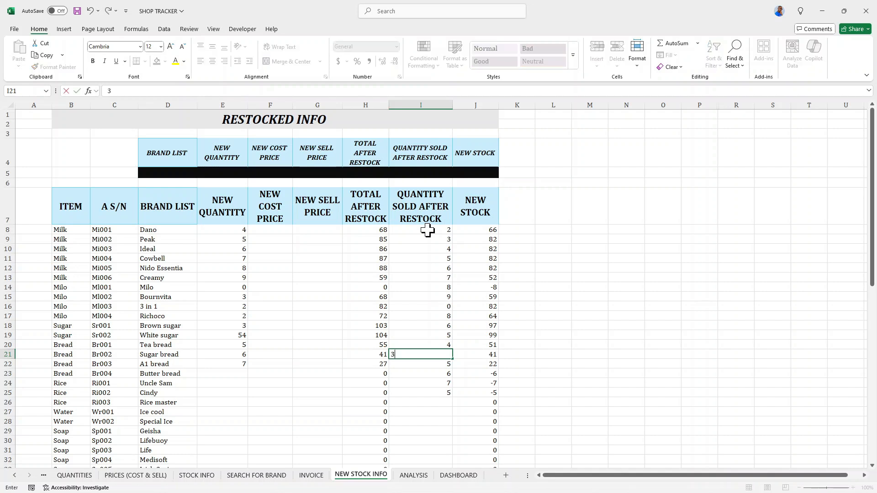
{"action": "key", "text": "Return"}
{"action": "key", "text": "Return"}
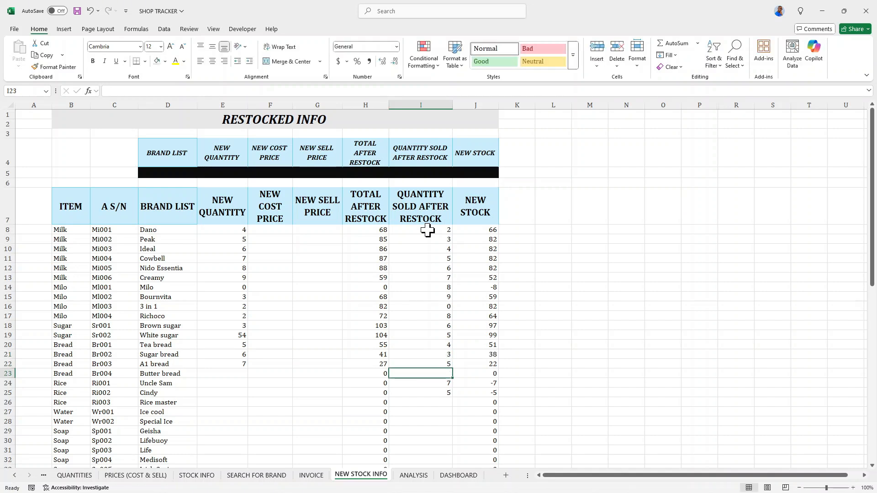
{"action": "key", "text": "Down"}
{"action": "key", "text": "Delete"}
{"action": "key", "text": "Down"}
{"action": "key", "text": "Delete"}
{"action": "key", "text": "Down"}
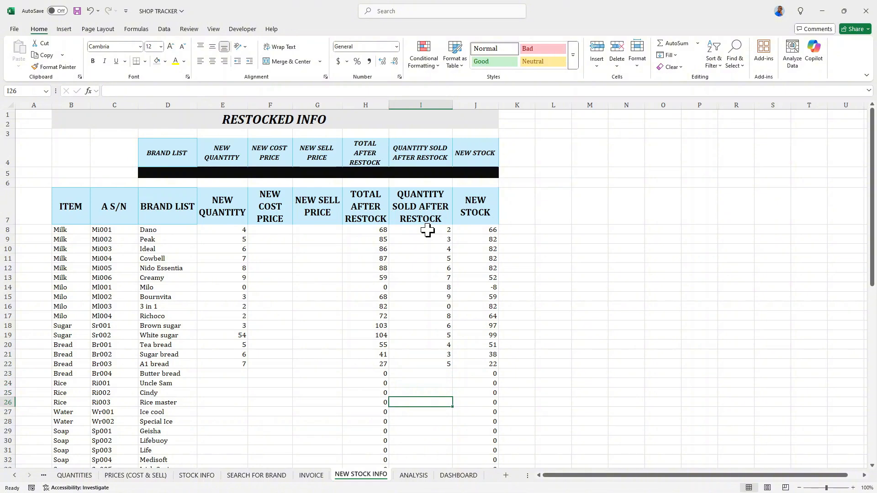
Check the new percentage columns on the ANALYSIS sheet.
{"action": "left_click", "coordinate": [406, 476]}
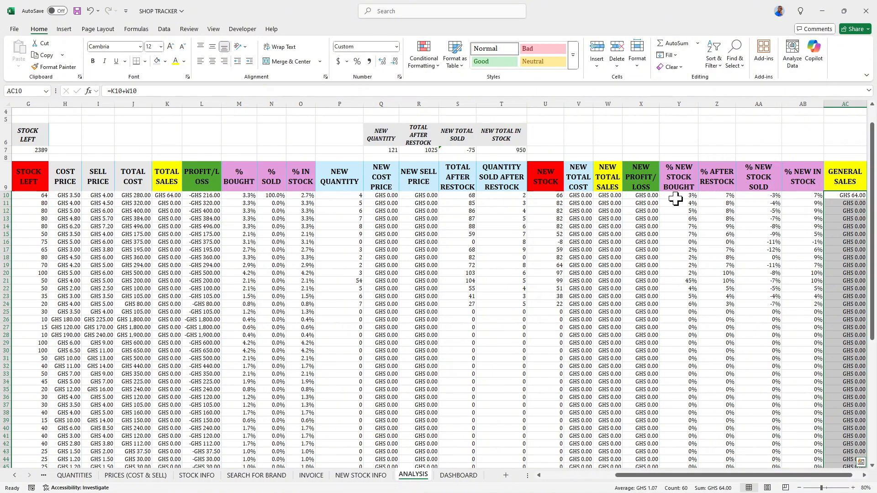
{"action": "left_click_drag", "start_coordinate": [675, 199], "coordinate": [754, 197]}
{"action": "left_click", "coordinate": [359, 476]}
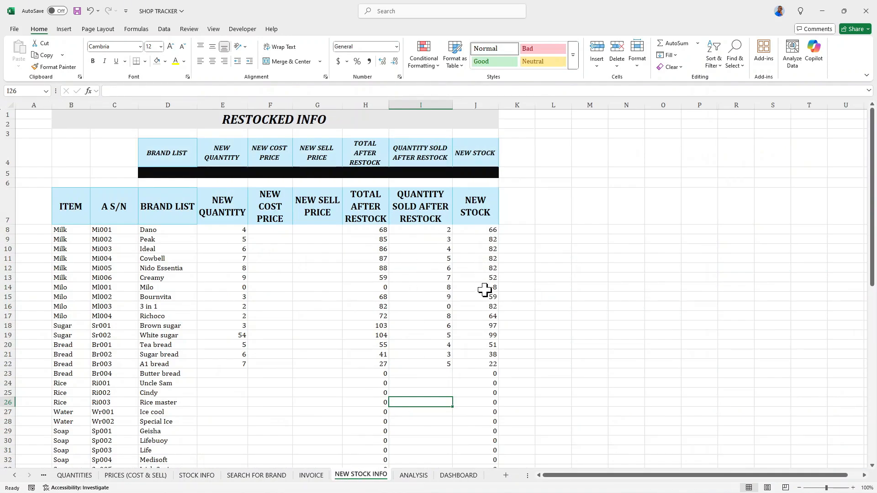
Set Milo's new quantity to 5 on NEW STOCK INFO.
{"action": "left_click", "coordinate": [234, 288]}
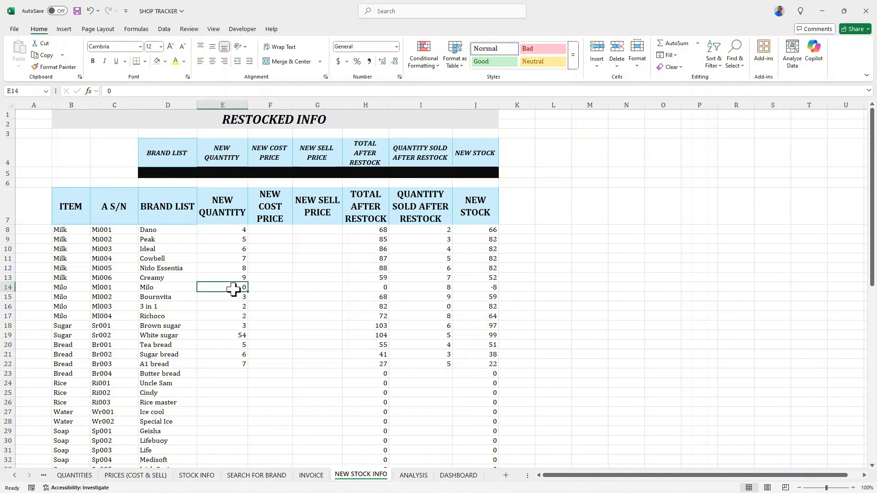
{"action": "type", "text": "5"}
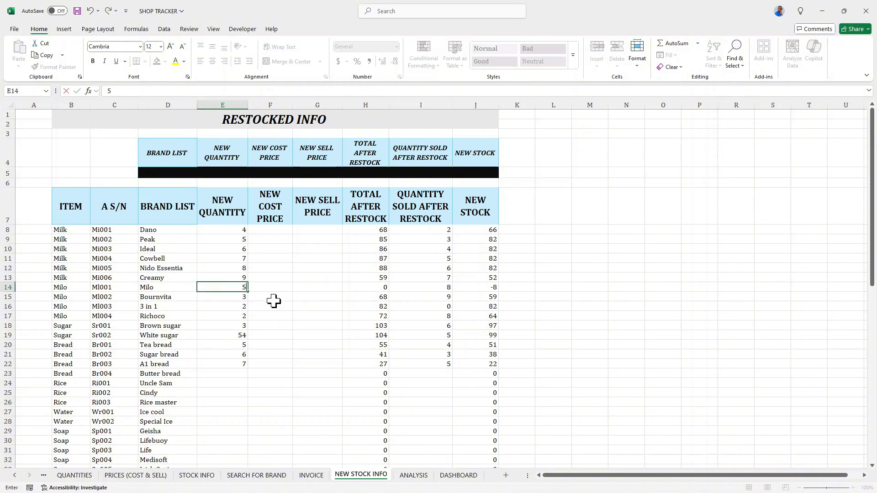
{"action": "left_click", "coordinate": [273, 305]}
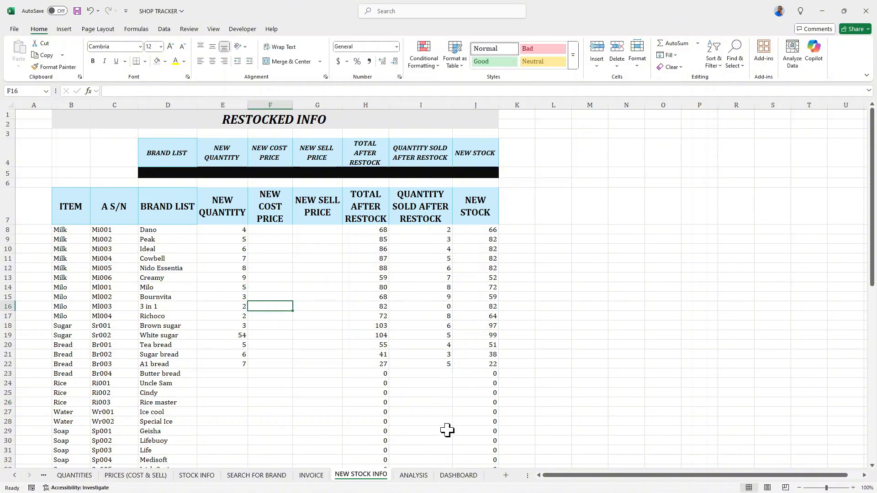
On ANALYSIS, remove the minus sign from the NEW TOTAL SOLD formula so it reads =SUM(T10:T69).
{"action": "left_click", "coordinate": [413, 475]}
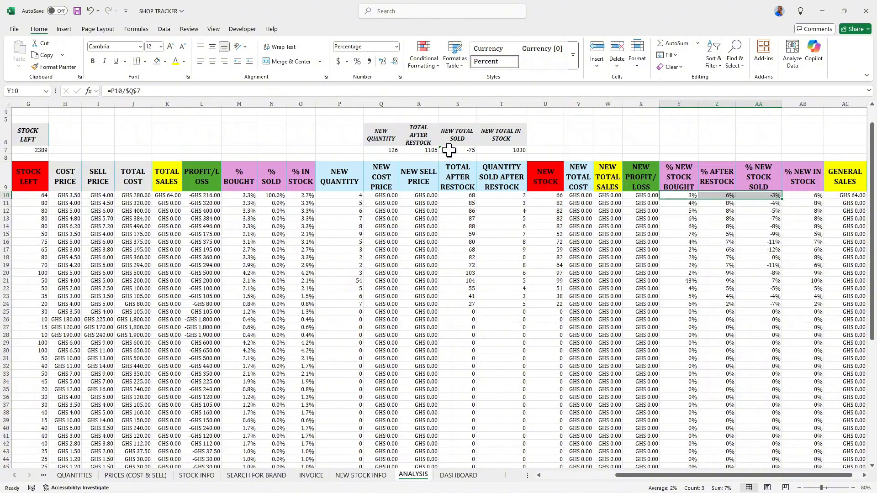
{"action": "left_click", "coordinate": [449, 150]}
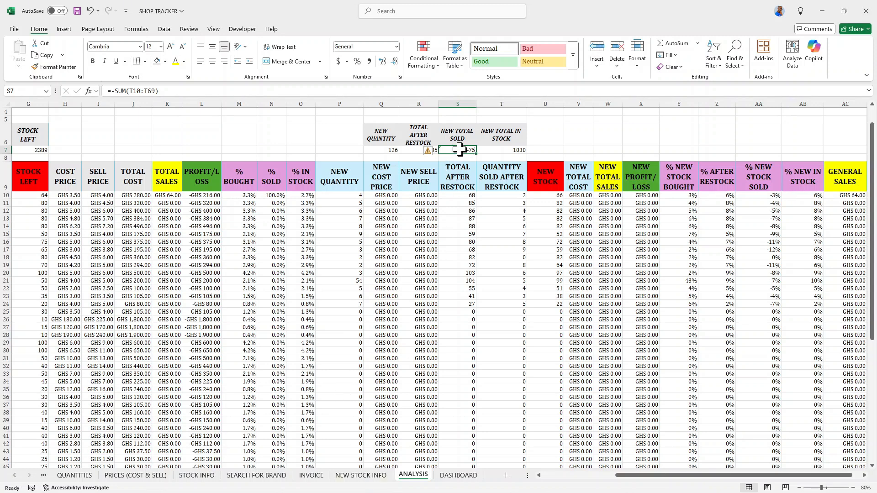
{"action": "left_click", "coordinate": [117, 91]}
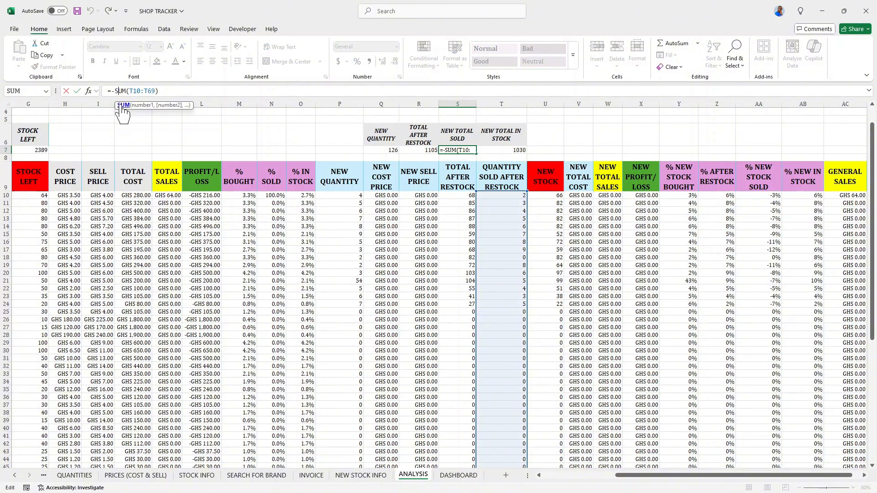
{"action": "key", "text": "Left"}
{"action": "key", "text": "BackSpace"}
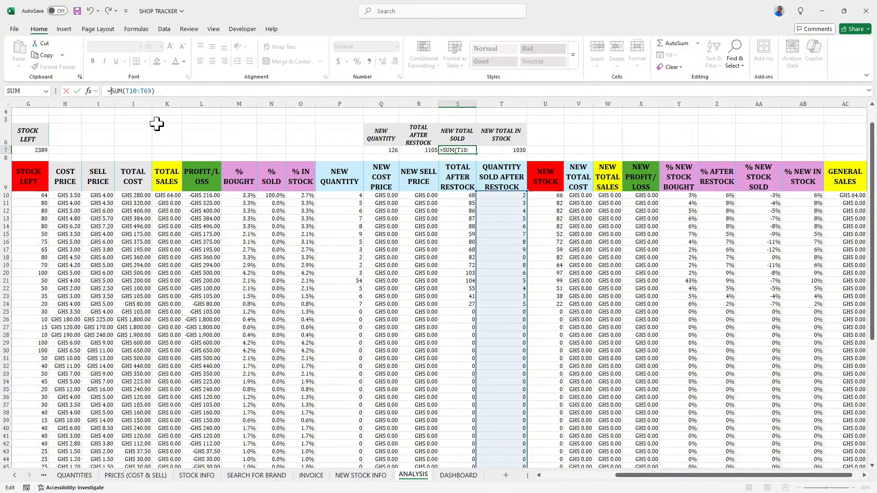
{"action": "key", "text": "Return"}
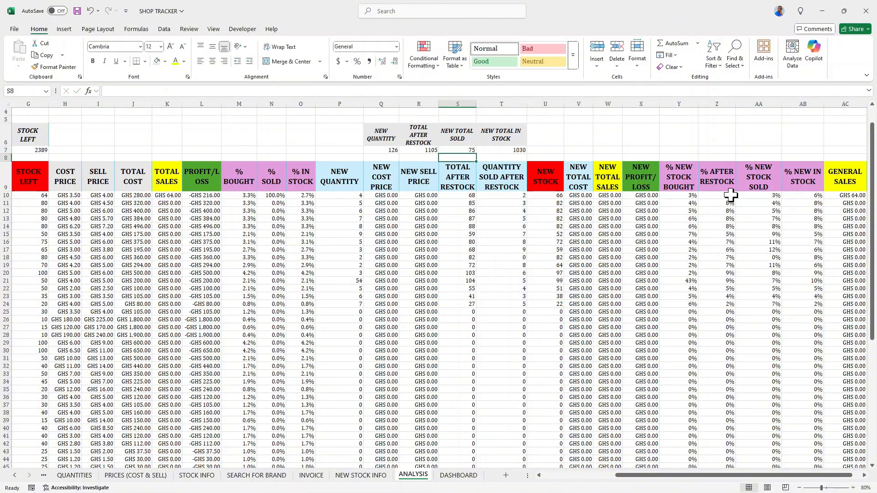
Show the four new percentage columns down the table with one decimal place.
{"action": "left_click_drag", "start_coordinate": [672, 196], "coordinate": [802, 197]}
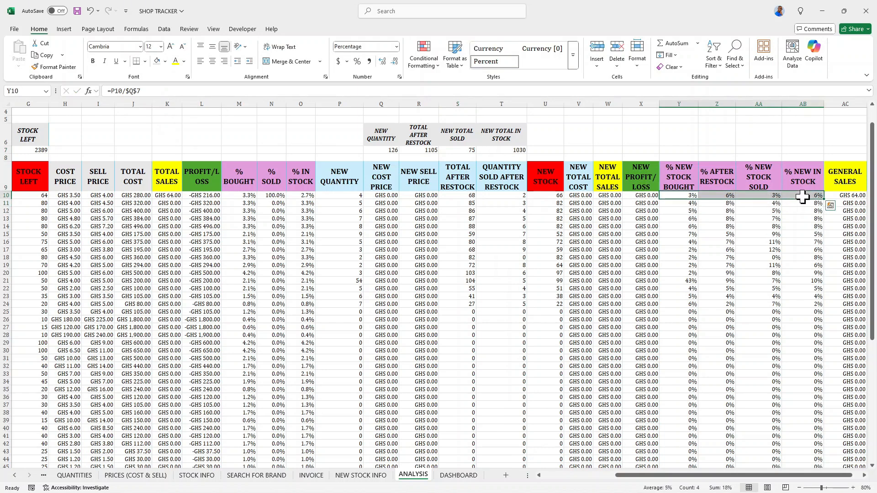
{"action": "key", "text": "ctrl+shift+Down"}
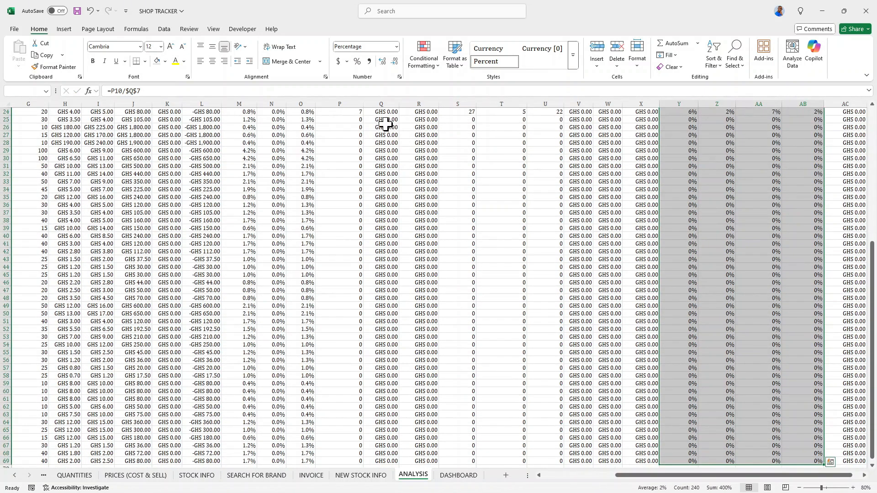
{"action": "left_click", "coordinate": [383, 61]}
{"action": "scroll", "coordinate": [771, 273], "scroll_direction": "up", "scroll_amount": 8}
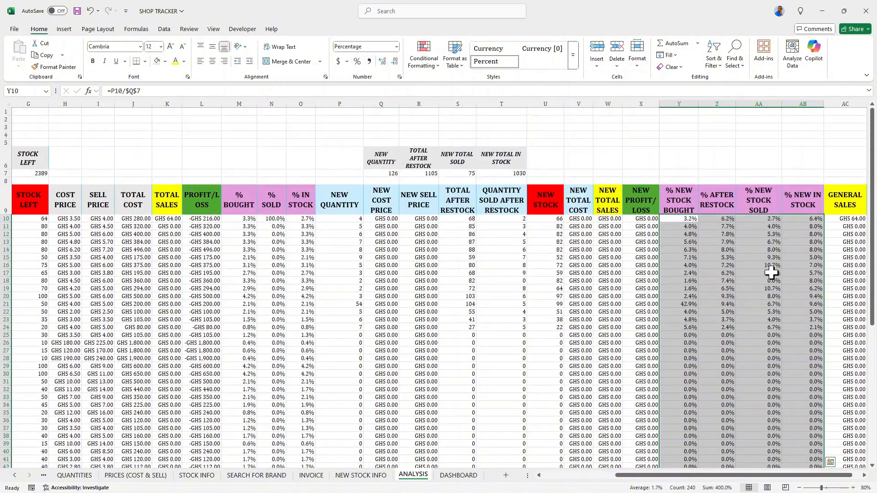
Scroll through the ANALYSIS table to review the restock results.
{"action": "left_click", "coordinate": [692, 227]}
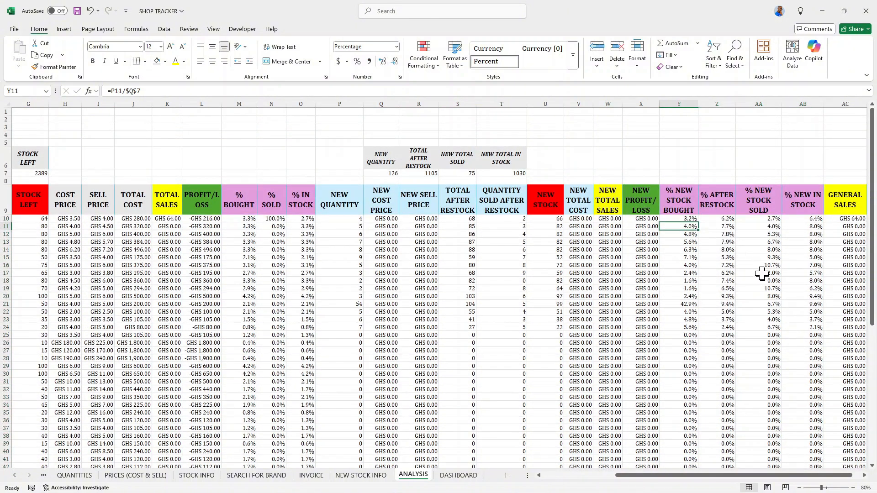
{"action": "scroll", "coordinate": [761, 273], "scroll_direction": "down", "scroll_amount": 3}
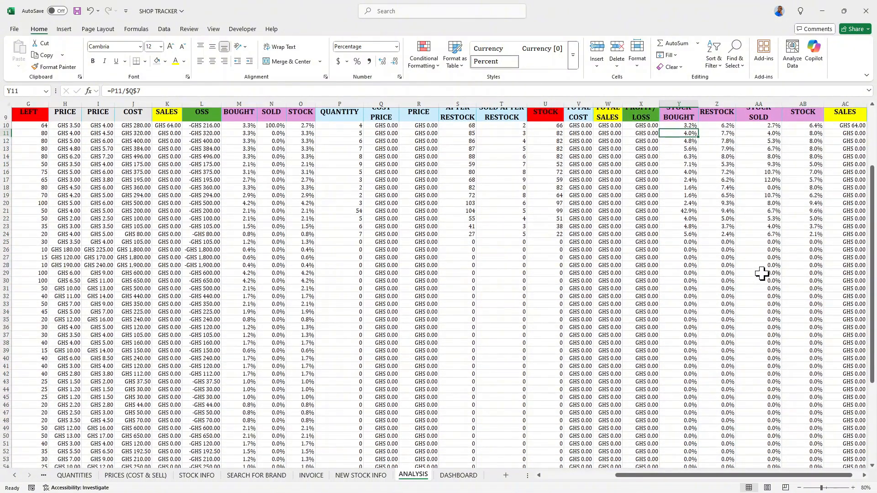
{"action": "scroll", "coordinate": [761, 273], "scroll_direction": "up", "scroll_amount": 3}
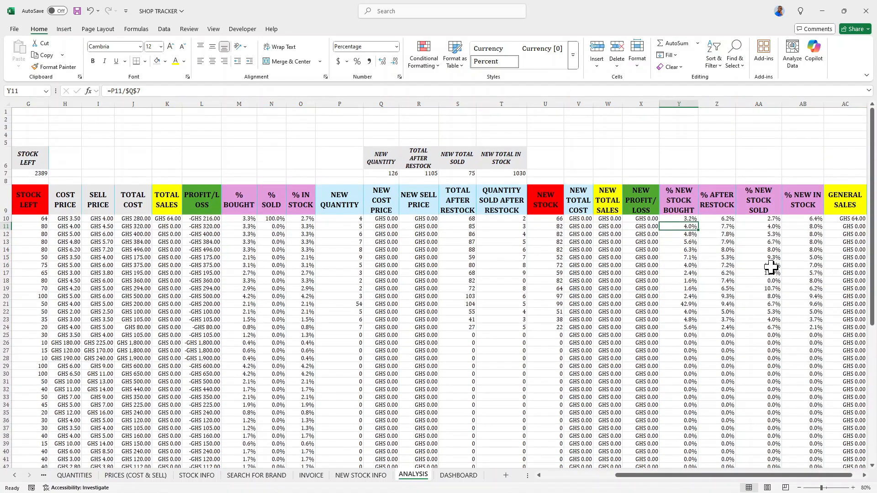
{"action": "scroll", "coordinate": [770, 267], "scroll_direction": "down", "scroll_amount": 2}
{"action": "scroll", "coordinate": [770, 267], "scroll_direction": "down", "scroll_amount": 7}
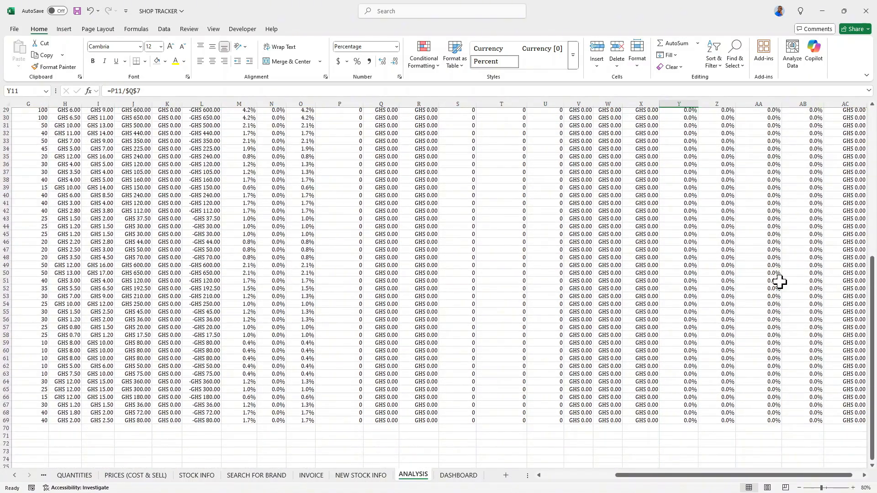
{"action": "left_click_drag", "start_coordinate": [809, 475], "coordinate": [830, 475]}
{"action": "scroll", "coordinate": [683, 333], "scroll_direction": "up", "scroll_amount": 8}
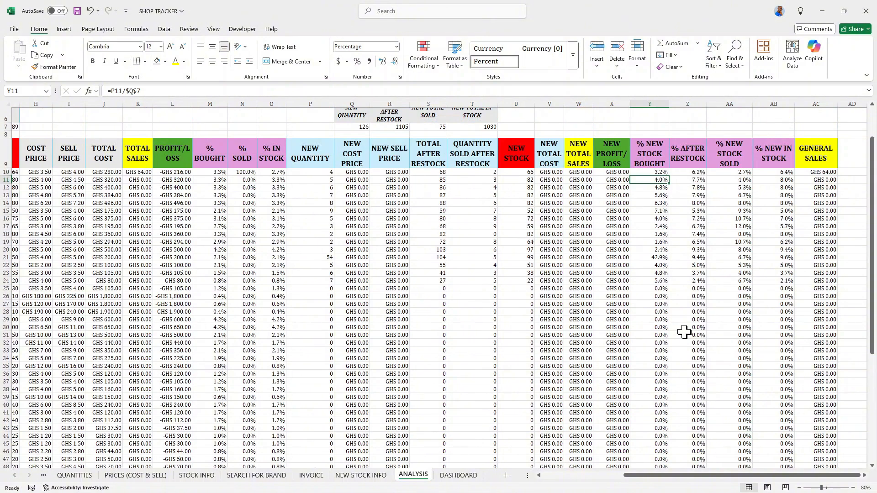
{"action": "scroll", "coordinate": [683, 334], "scroll_direction": "down", "scroll_amount": 4}
{"action": "left_click_drag", "start_coordinate": [685, 476], "coordinate": [602, 477]}
{"action": "scroll", "coordinate": [532, 371], "scroll_direction": "up", "scroll_amount": 4}
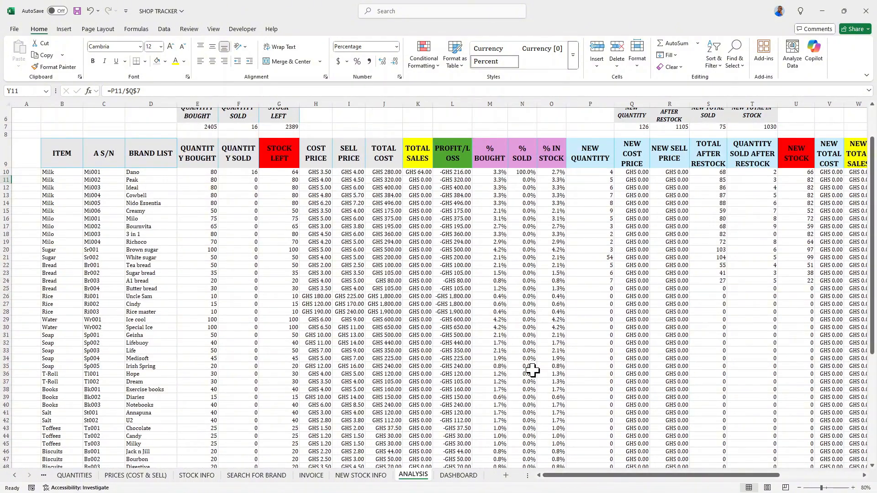
{"action": "scroll", "coordinate": [532, 371], "scroll_direction": "up", "scroll_amount": 1}
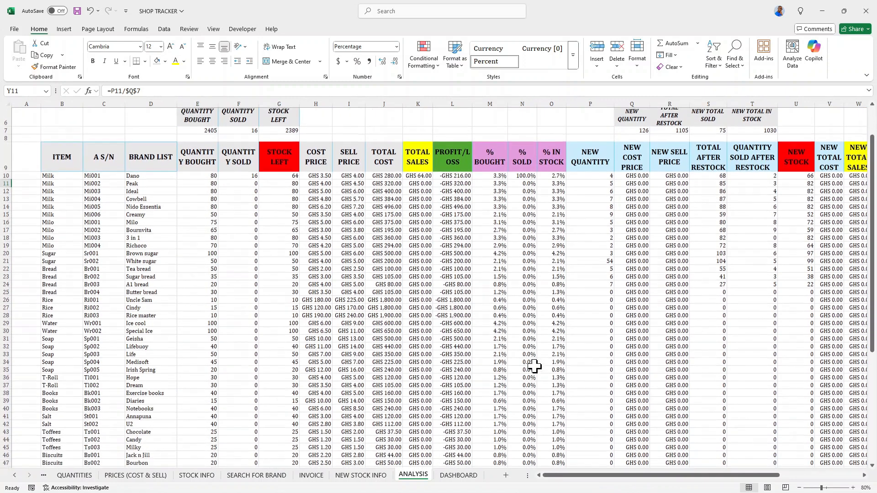
{"action": "scroll", "coordinate": [534, 366], "scroll_direction": "down", "scroll_amount": 1}
{"action": "scroll", "coordinate": [534, 364], "scroll_direction": "up", "scroll_amount": 2}
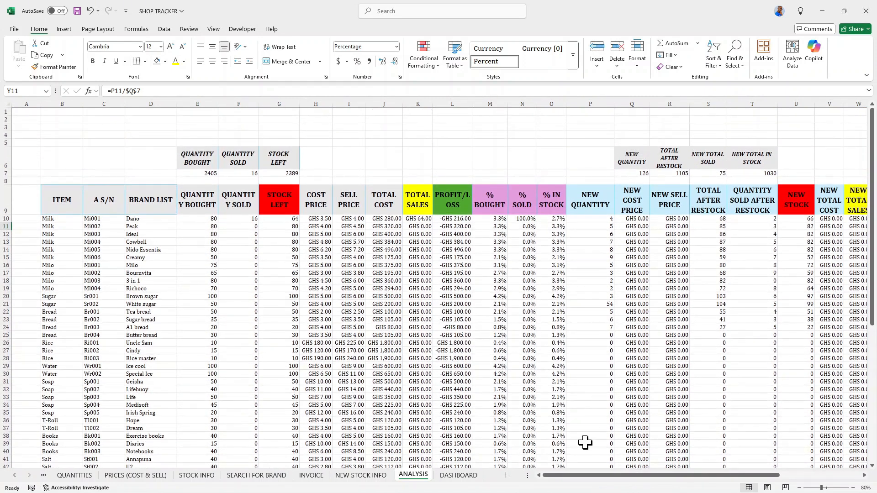
{"action": "left_click_drag", "start_coordinate": [598, 479], "coordinate": [684, 484]}
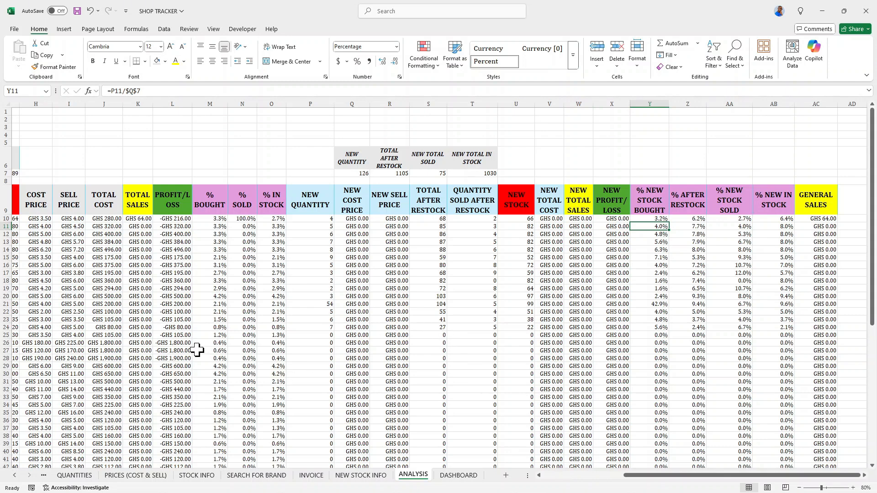
{"action": "scroll", "coordinate": [197, 350], "scroll_direction": "down", "scroll_amount": 2}
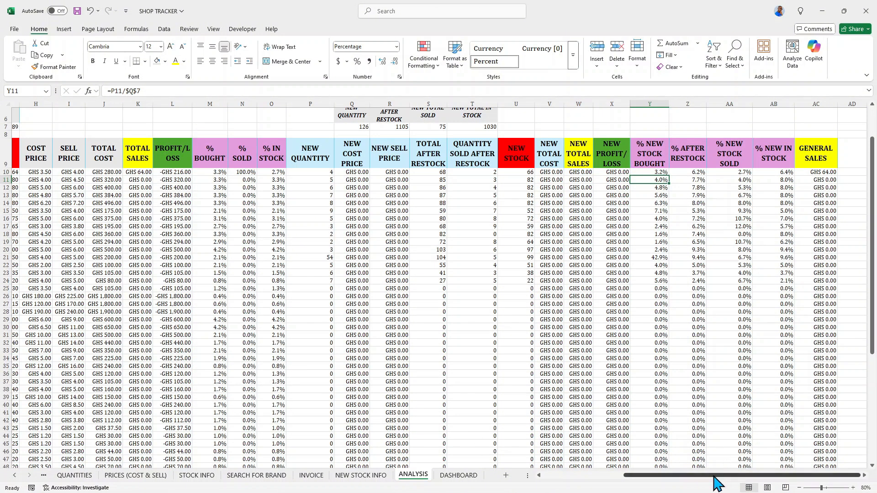
{"action": "left_click_drag", "start_coordinate": [713, 476], "coordinate": [633, 477]}
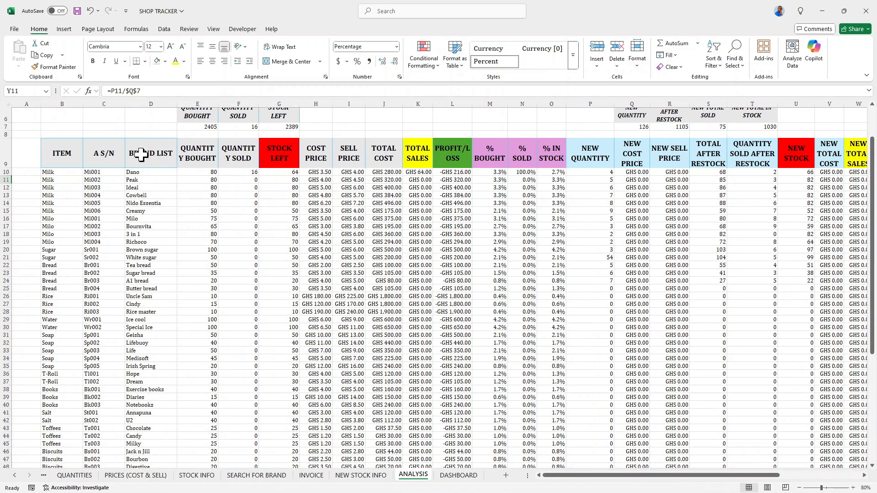
Insert a PivotTable from the ANALYSIS table range B9:AC69, placing it on the existing worksheet at cell AI9.
{"action": "left_click", "coordinate": [128, 195]}
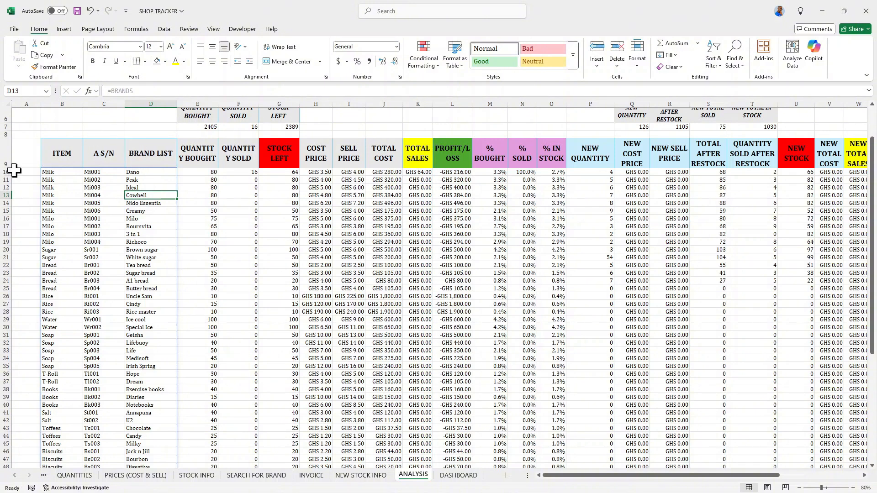
{"action": "left_click", "coordinate": [209, 195]}
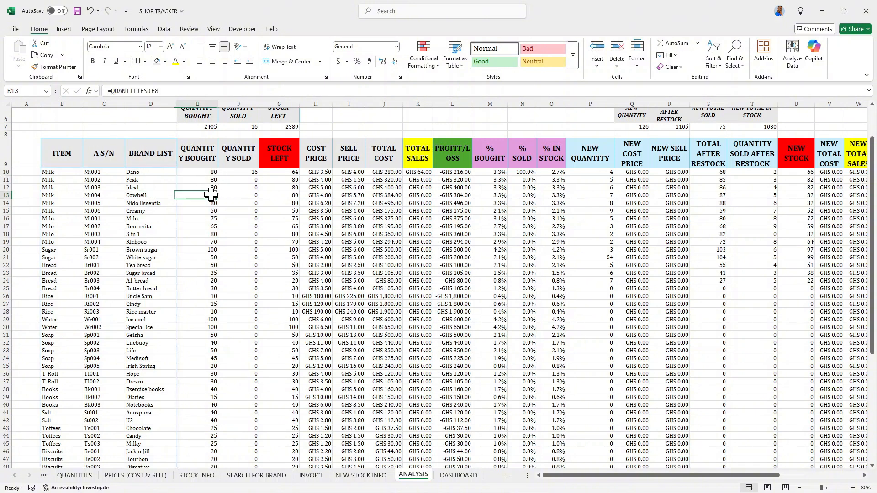
{"action": "left_click", "coordinate": [64, 29]}
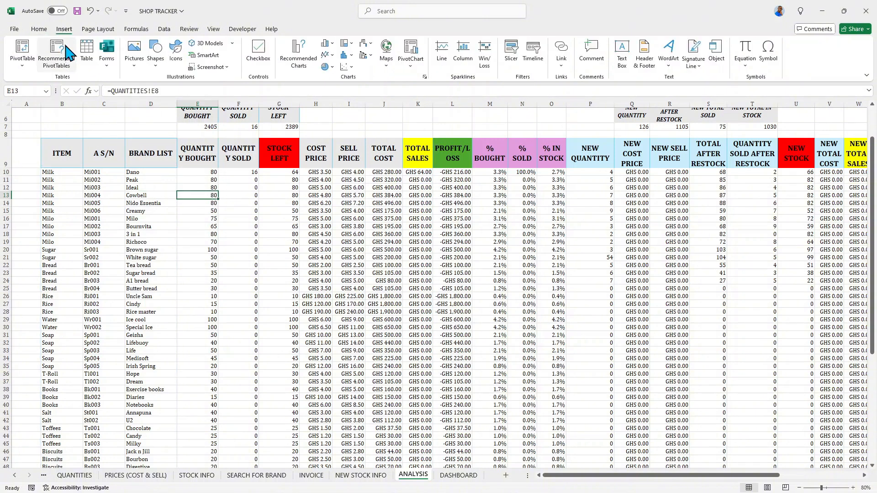
{"action": "left_click", "coordinate": [23, 62]}
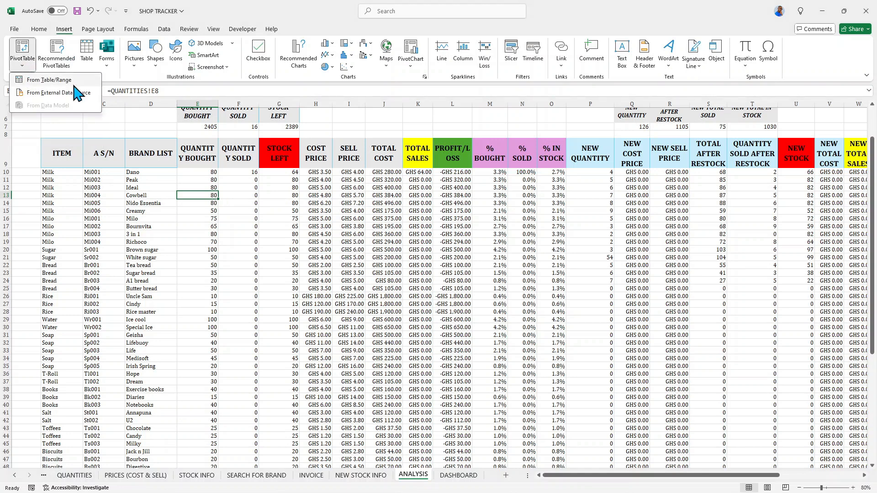
{"action": "left_click", "coordinate": [61, 81]}
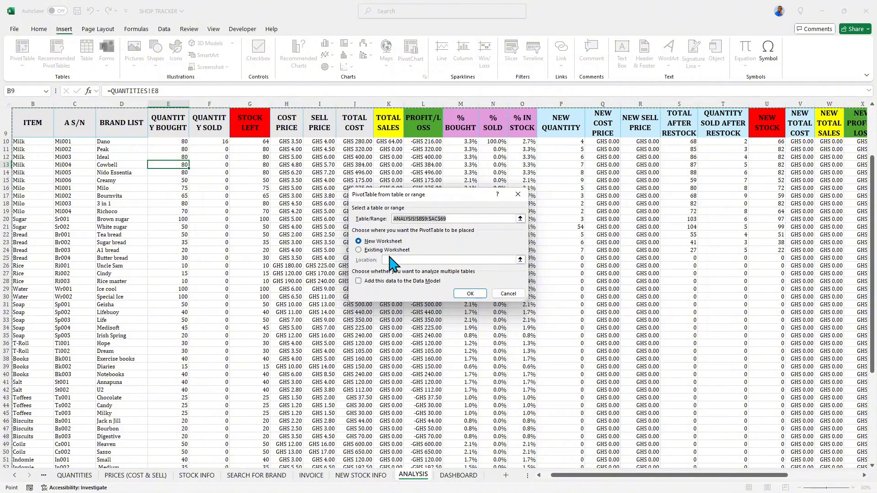
{"action": "left_click", "coordinate": [359, 250]}
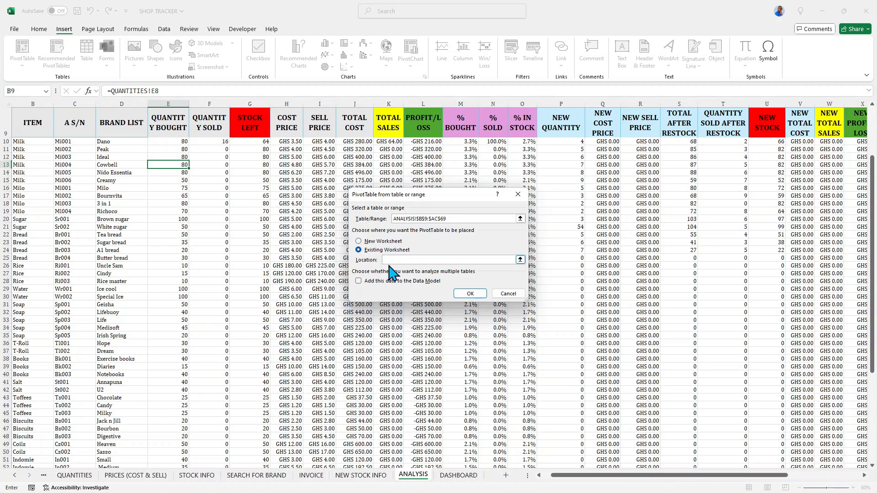
{"action": "left_click_drag", "start_coordinate": [573, 482], "coordinate": [676, 485]}
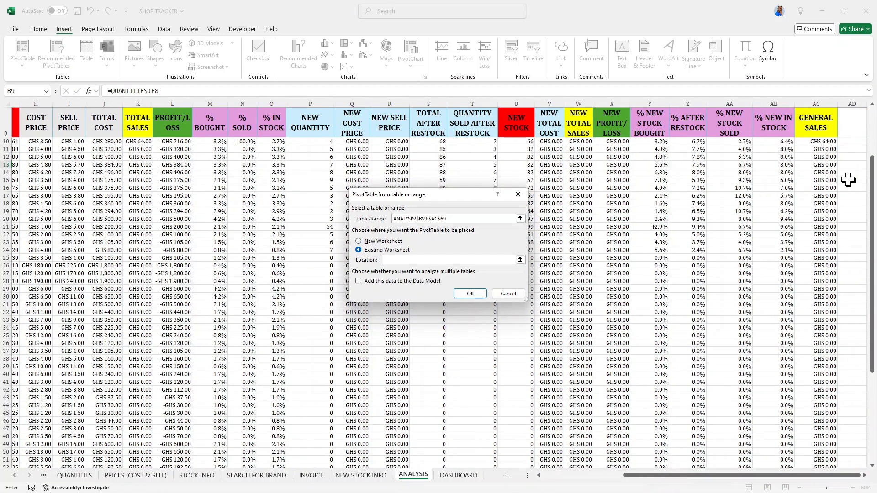
{"action": "left_click", "coordinate": [853, 126]}
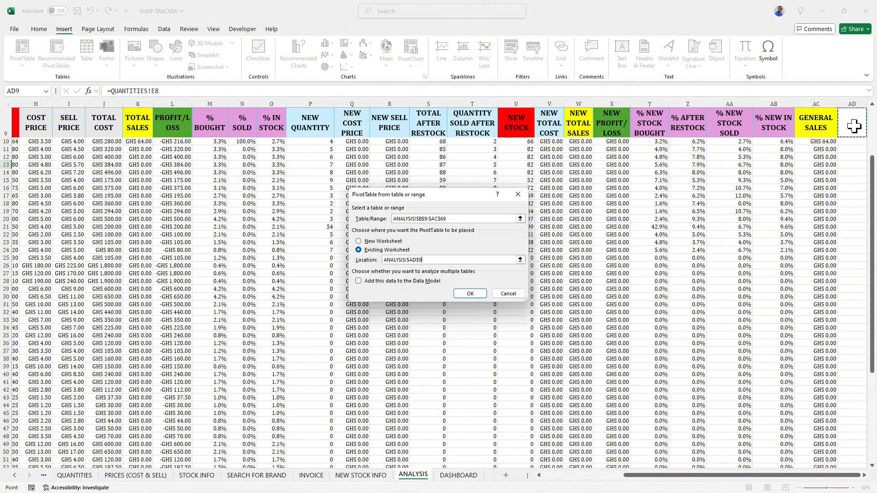
{"action": "scroll", "coordinate": [854, 126], "scroll_direction": "right", "scroll_amount": 4}
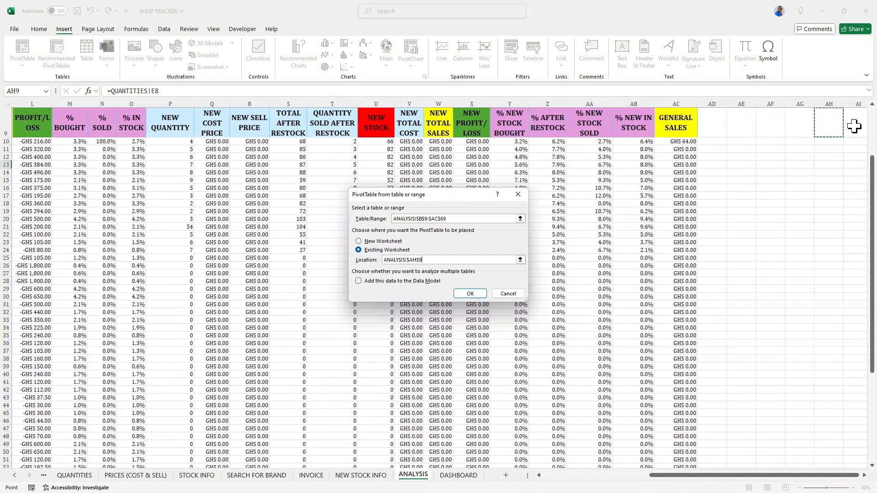
{"action": "left_click", "coordinate": [819, 130]}
{"action": "scroll", "coordinate": [818, 130], "scroll_direction": "right", "scroll_amount": 1}
{"action": "left_click", "coordinate": [814, 131]}
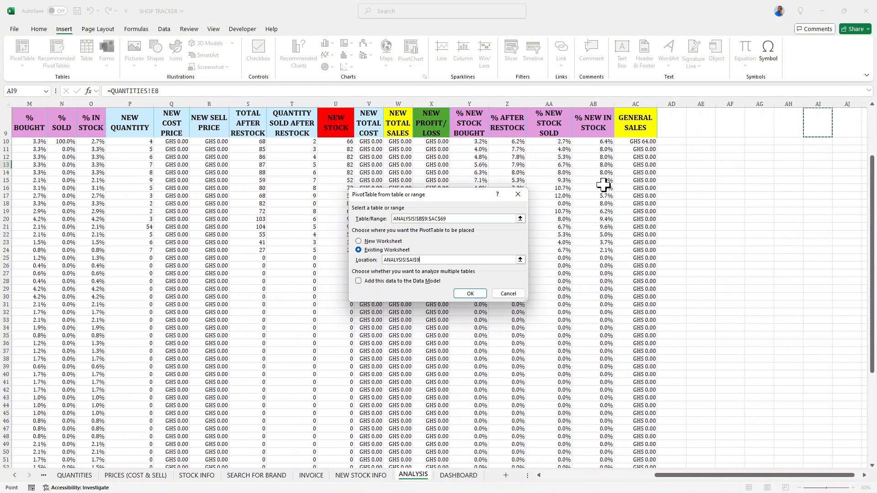
{"action": "scroll", "coordinate": [349, 406], "scroll_direction": "down", "scroll_amount": 3}
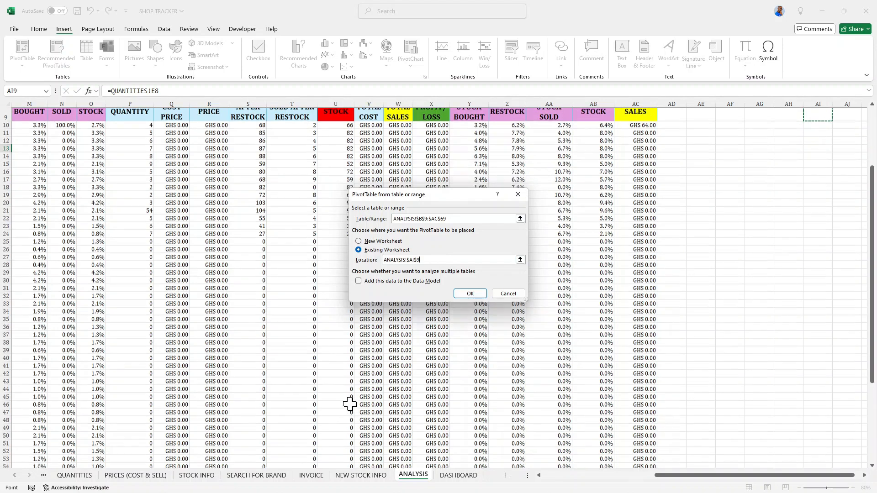
{"action": "scroll", "coordinate": [343, 398], "scroll_direction": "down", "scroll_amount": 13}
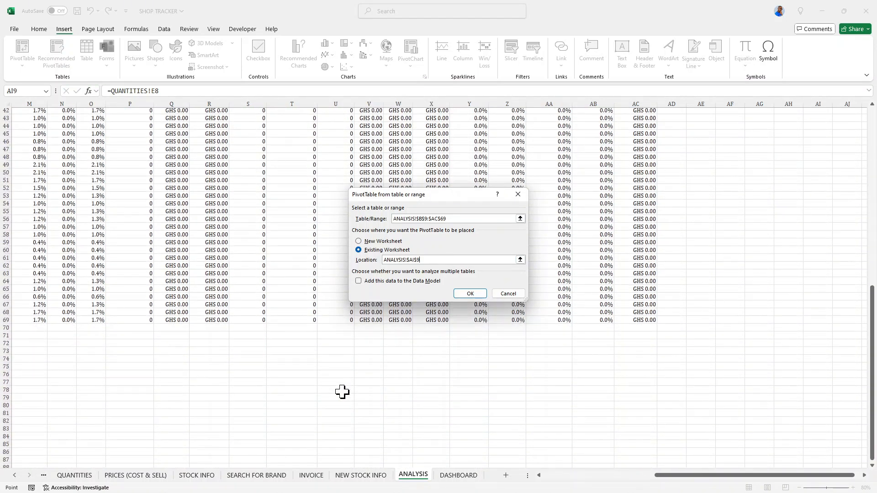
{"action": "scroll", "coordinate": [342, 393], "scroll_direction": "up", "scroll_amount": 15}
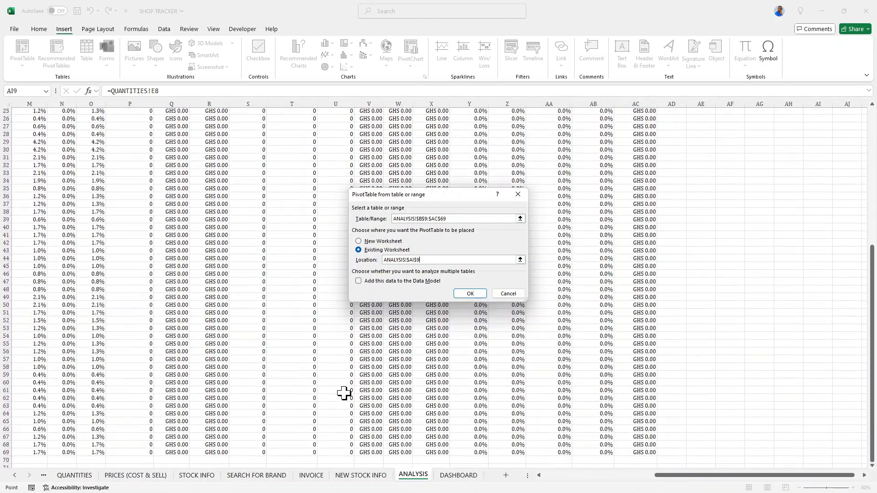
{"action": "scroll", "coordinate": [344, 391], "scroll_direction": "up", "scroll_amount": 4}
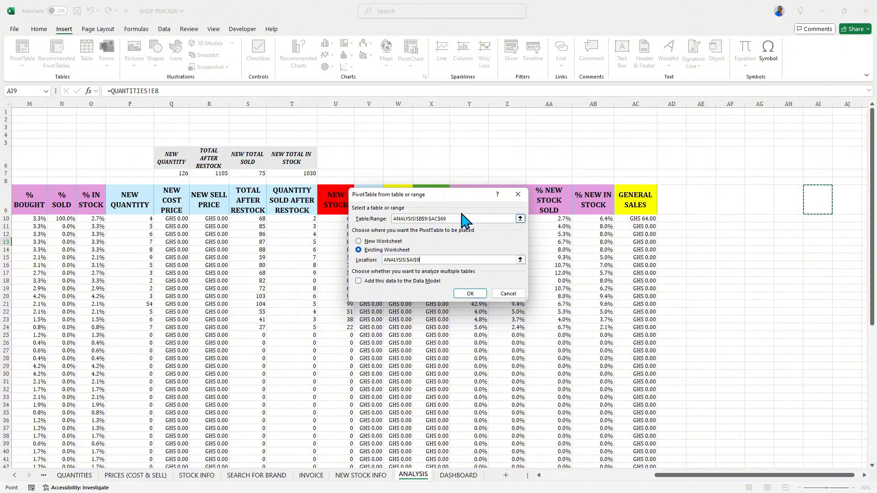
{"action": "left_click_drag", "start_coordinate": [459, 204], "coordinate": [600, 141]}
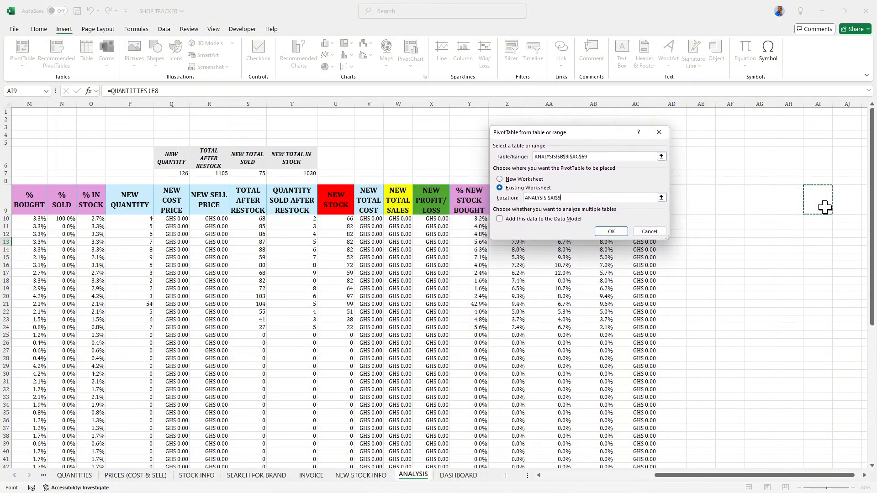
{"action": "left_click", "coordinate": [610, 232]}
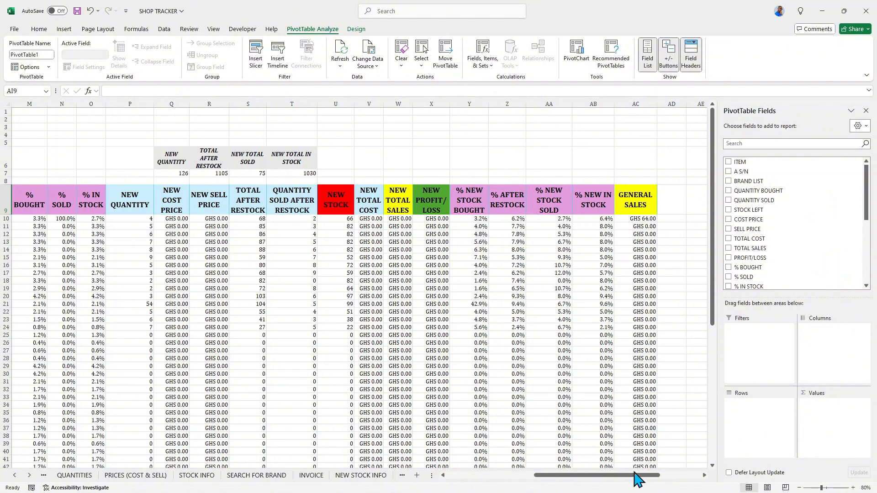
{"action": "left_click_drag", "start_coordinate": [637, 479], "coordinate": [681, 479]}
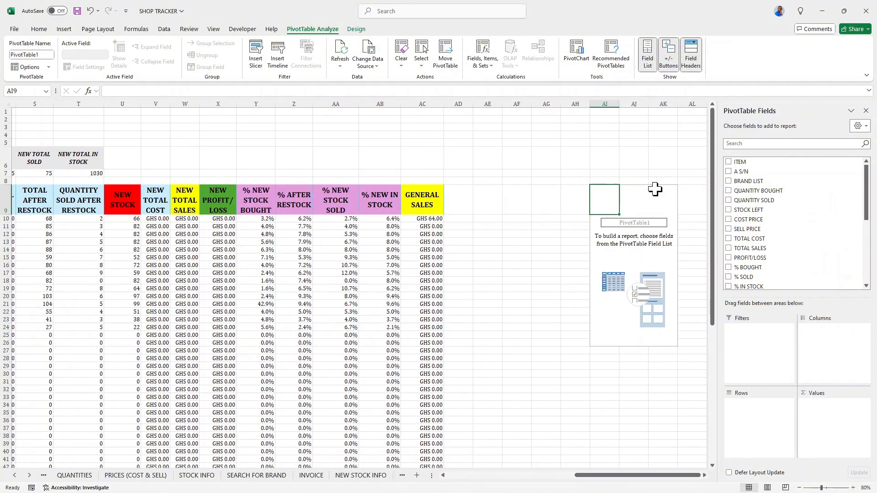
{"action": "left_click", "coordinate": [728, 162]}
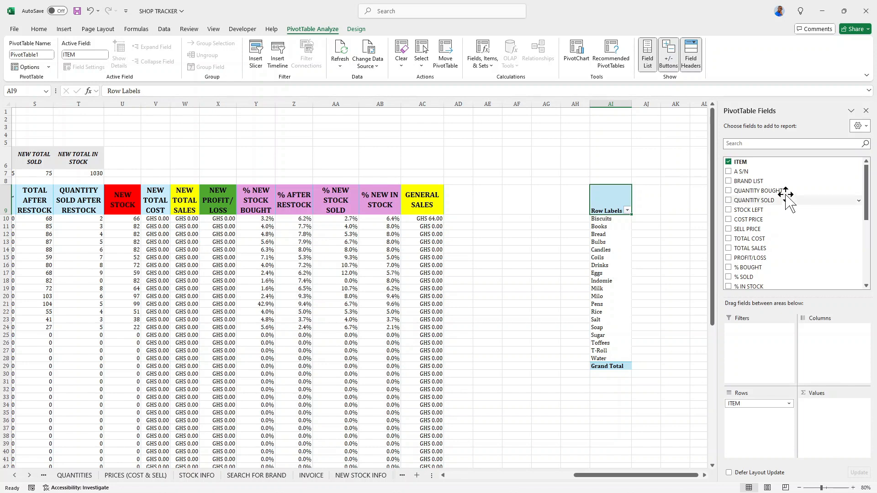
{"action": "scroll", "coordinate": [778, 178], "scroll_direction": "down", "scroll_amount": 5}
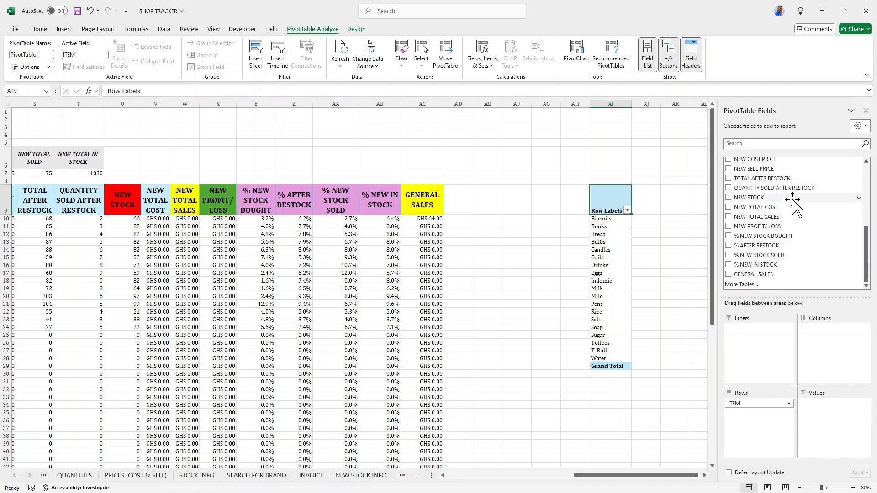
{"action": "scroll", "coordinate": [790, 201], "scroll_direction": "up", "scroll_amount": 5}
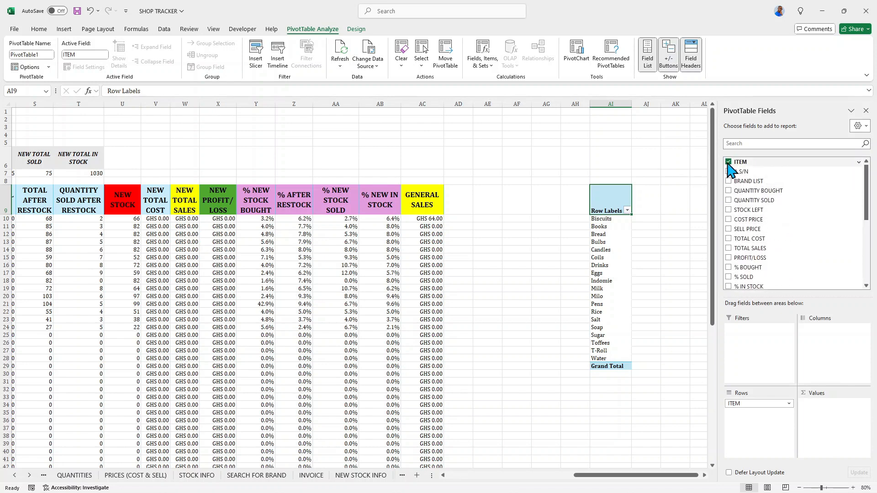
{"action": "left_click", "coordinate": [728, 162]}
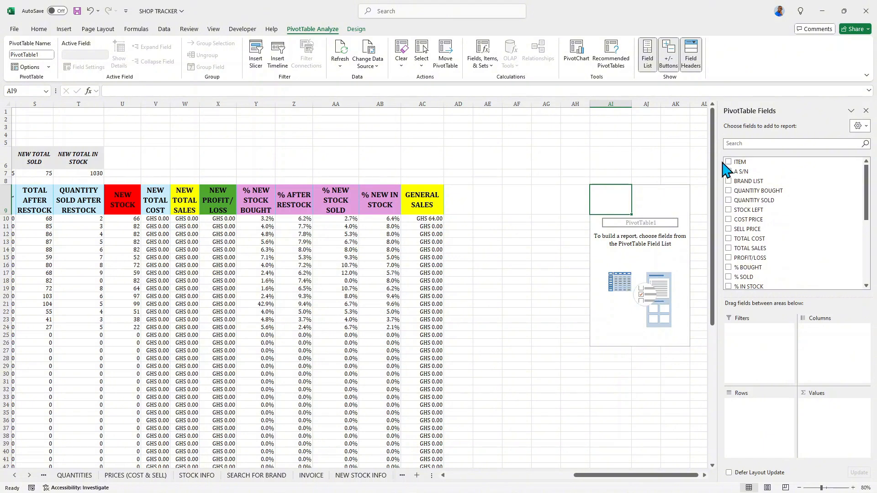
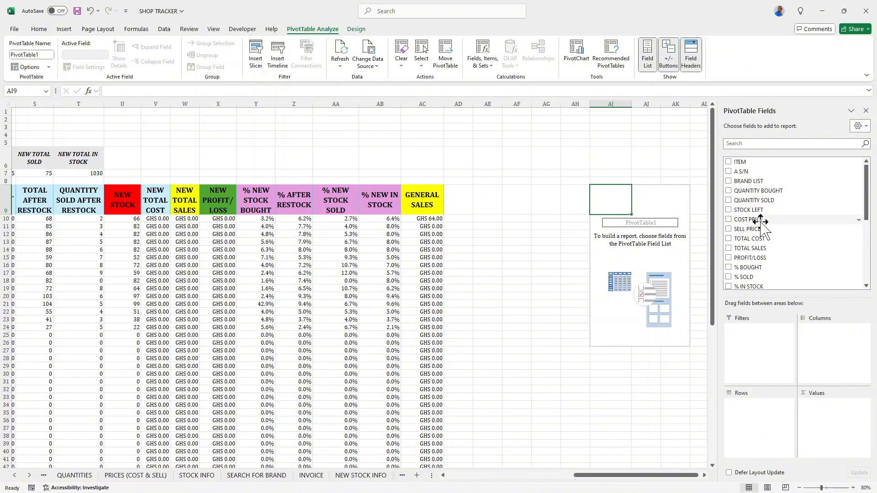
Add the QUANTITY BOUGHT, QUANTITY SOLD and STOCK LEFT fields to the PivotTable values.
{"action": "scroll", "coordinate": [761, 223], "scroll_direction": "down", "scroll_amount": 2}
{"action": "scroll", "coordinate": [762, 223], "scroll_direction": "up", "scroll_amount": 2}
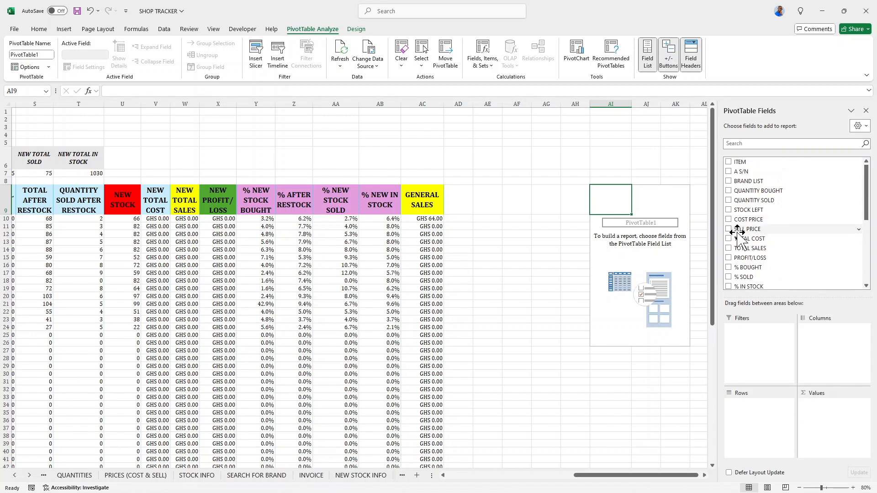
{"action": "left_click", "coordinate": [729, 190]}
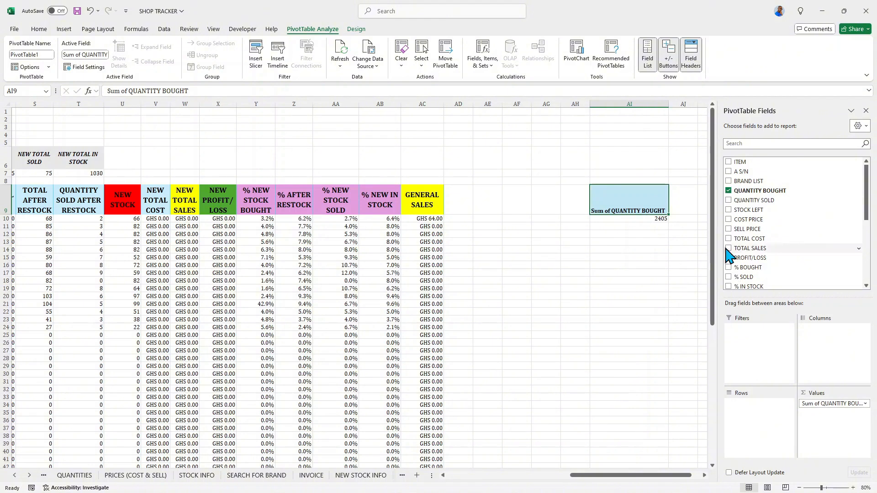
{"action": "left_click", "coordinate": [728, 201]}
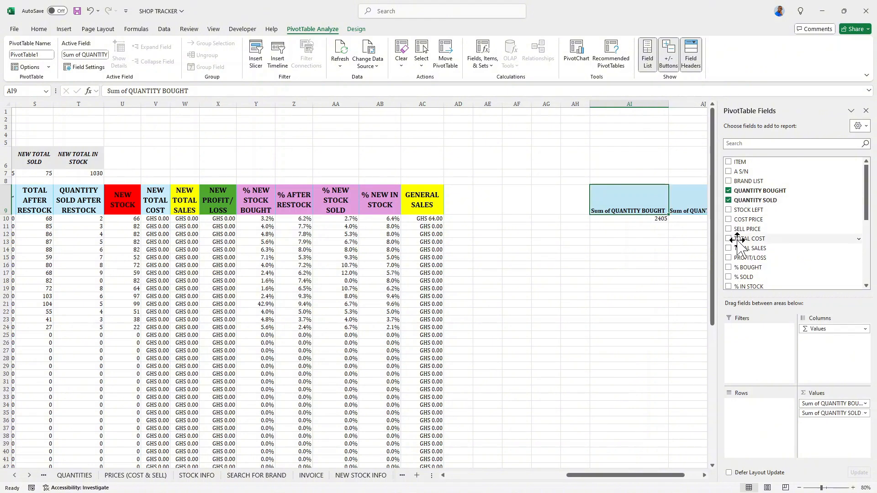
{"action": "left_click", "coordinate": [728, 211]}
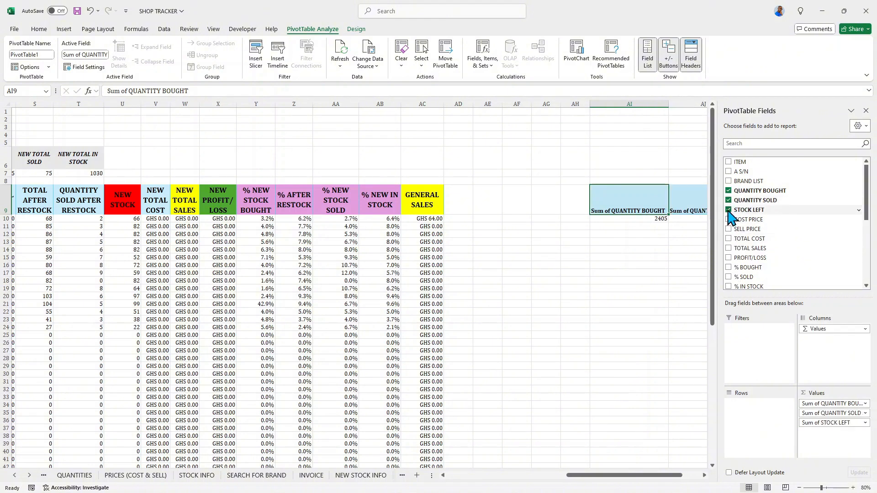
Add the NEW QUANTITY, TOTAL AFTER RESTOCK, QUANTITY SOLD AFTER RESTOCK and NEW STOCK fields to the PivotTable values.
{"action": "left_click_drag", "start_coordinate": [653, 478], "coordinate": [672, 483]}
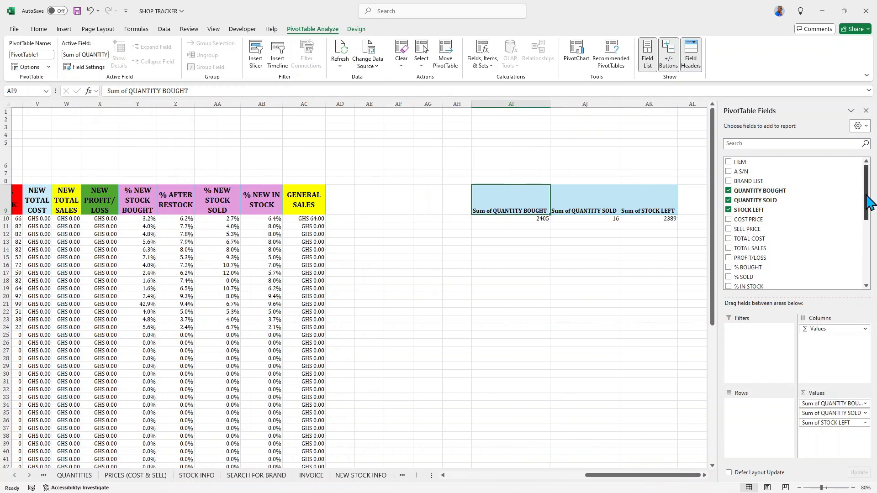
{"action": "left_click_drag", "start_coordinate": [867, 200], "coordinate": [867, 211]}
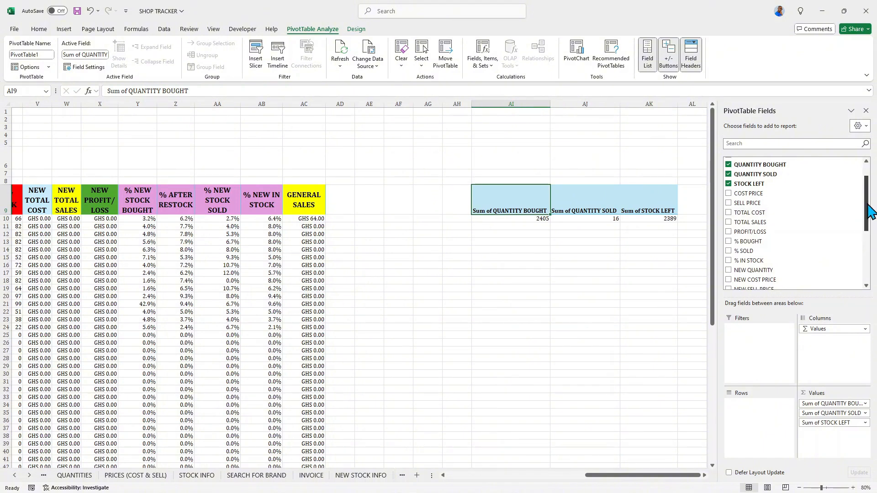
{"action": "left_click_drag", "start_coordinate": [868, 210], "coordinate": [870, 228]}
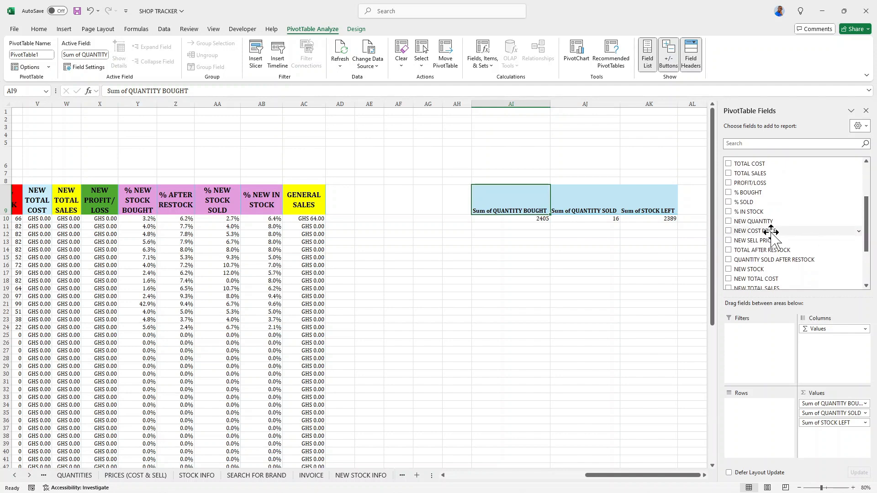
{"action": "left_click", "coordinate": [728, 222]}
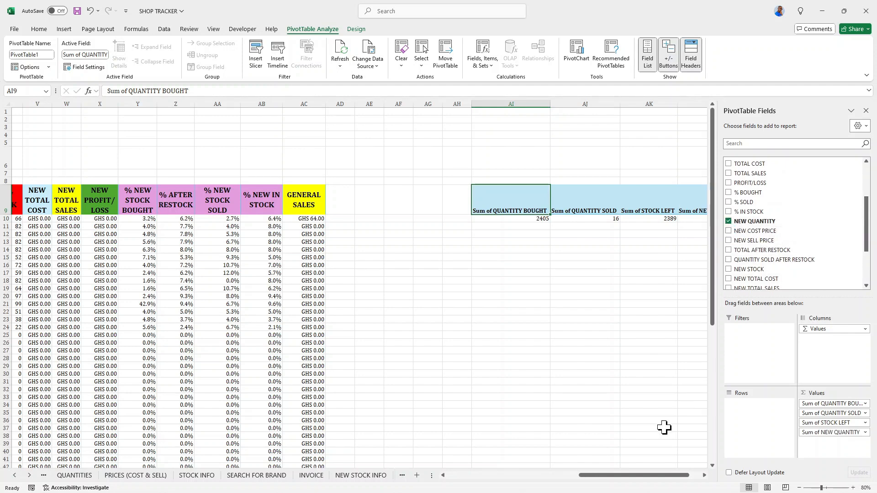
{"action": "scroll", "coordinate": [657, 487], "scroll_direction": "right", "scroll_amount": 2}
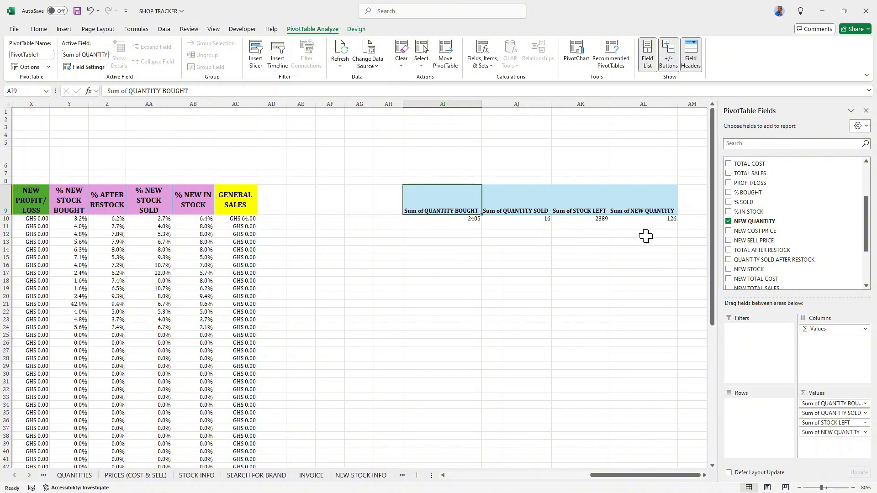
{"action": "left_click", "coordinate": [729, 250]}
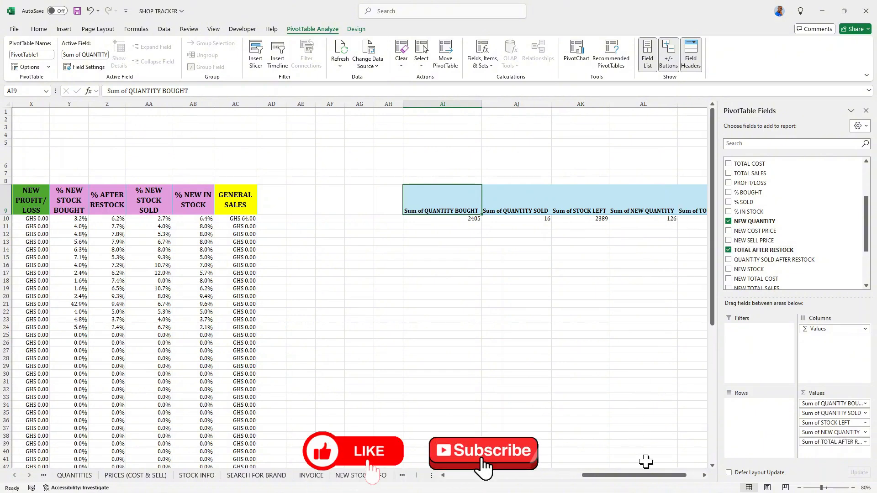
{"action": "mouse_move", "coordinate": [650, 476]}
{"action": "left_mouse_down"}
{"action": "mouse_move", "coordinate": [643, 476]}
{"action": "mouse_move", "coordinate": [657, 477]}
{"action": "left_mouse_up"}
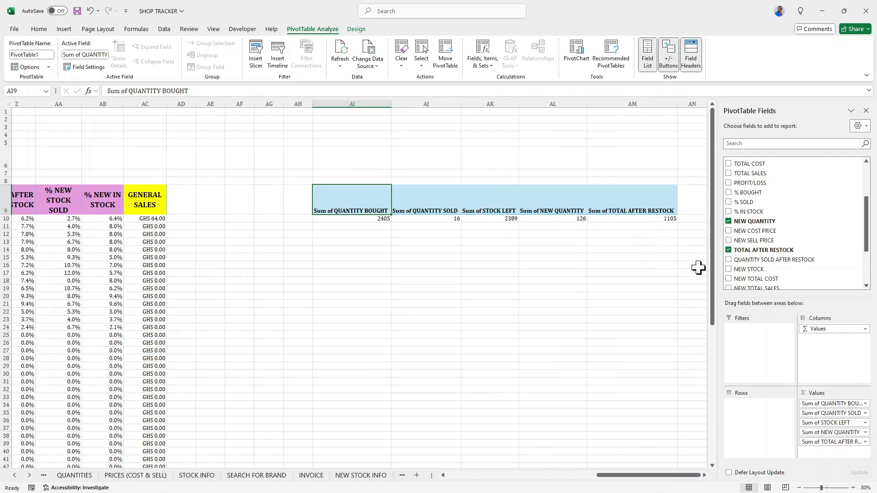
{"action": "left_click", "coordinate": [728, 260]}
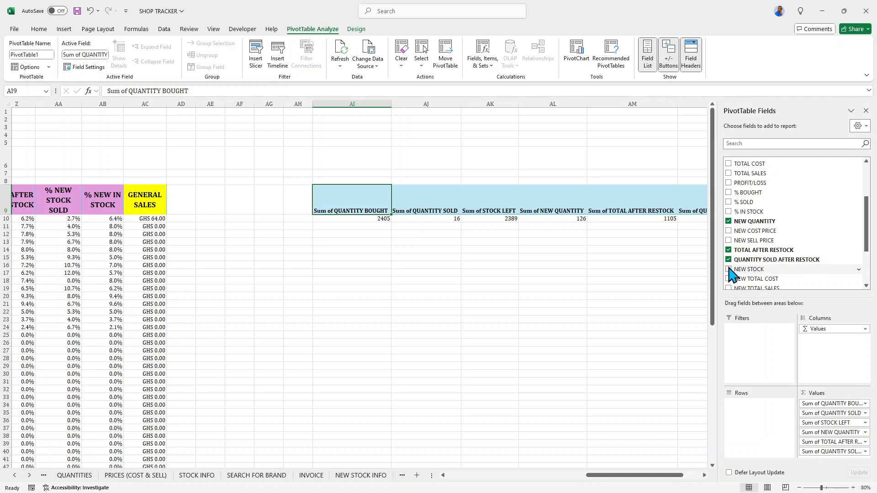
{"action": "left_click", "coordinate": [729, 270]}
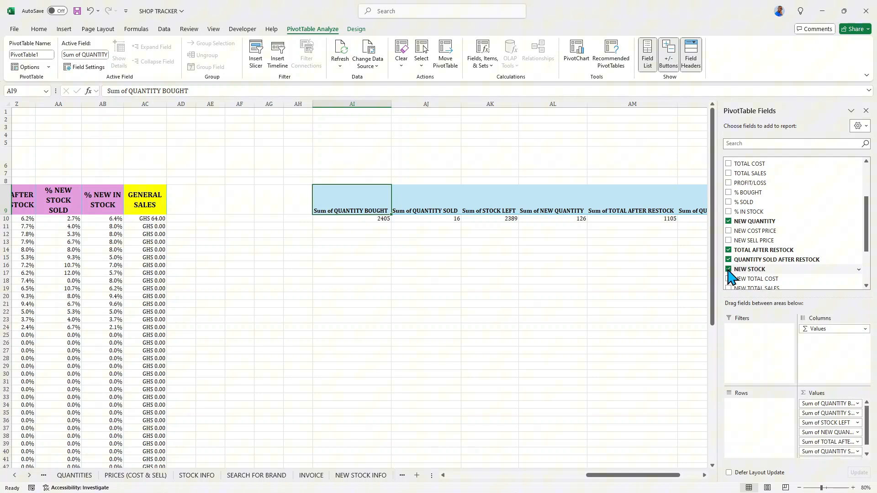
Scroll through the PivotTable field list and across the PivotTable to review the fields and value columns.
{"action": "left_click", "coordinate": [866, 287]}
{"action": "left_click", "coordinate": [866, 286]}
{"action": "left_click", "coordinate": [866, 286]}
{"action": "left_click", "coordinate": [866, 286]}
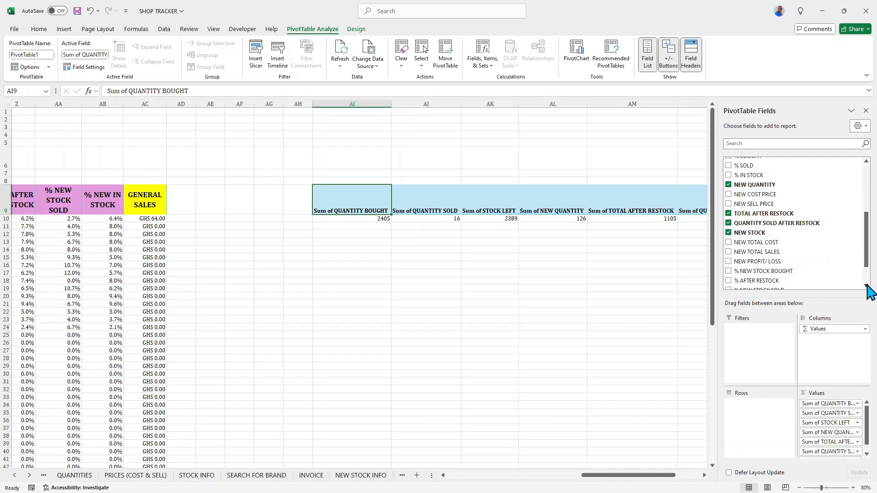
{"action": "left_click", "coordinate": [866, 286]}
{"action": "left_click", "coordinate": [866, 286]}
{"action": "left_click", "coordinate": [866, 287]}
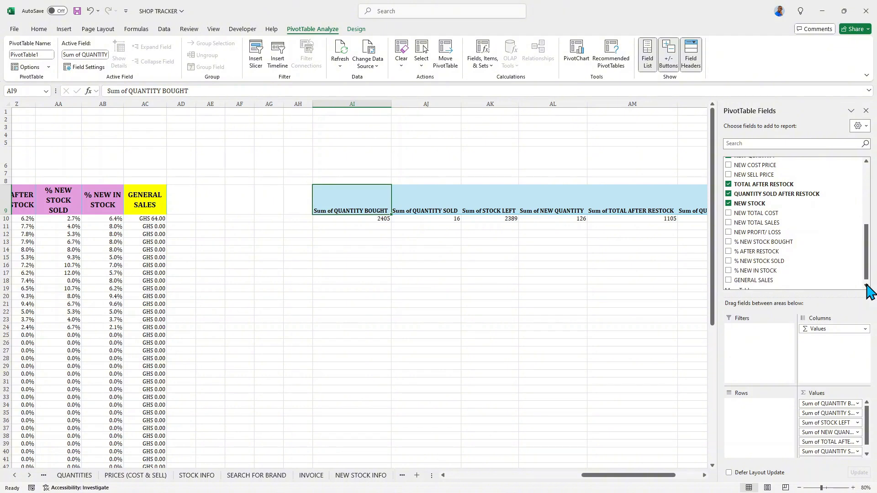
{"action": "mouse_move", "coordinate": [638, 482]}
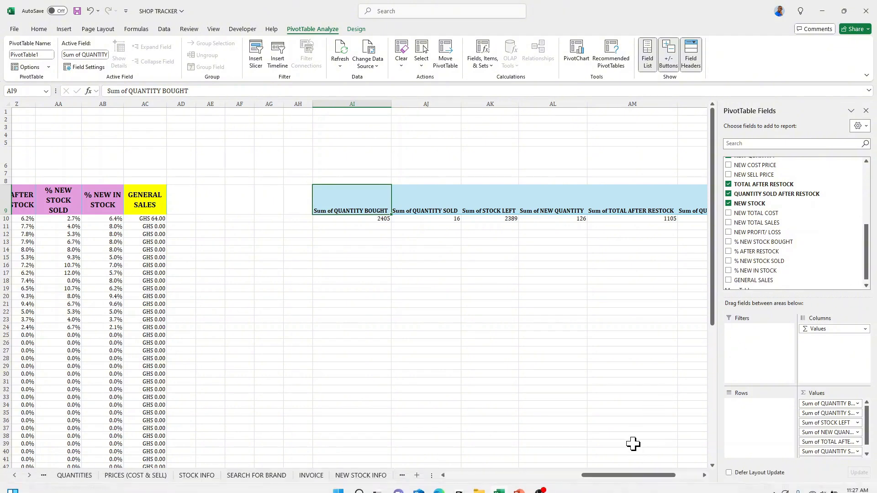
{"action": "left_click_drag", "start_coordinate": [632, 476], "coordinate": [659, 484]}
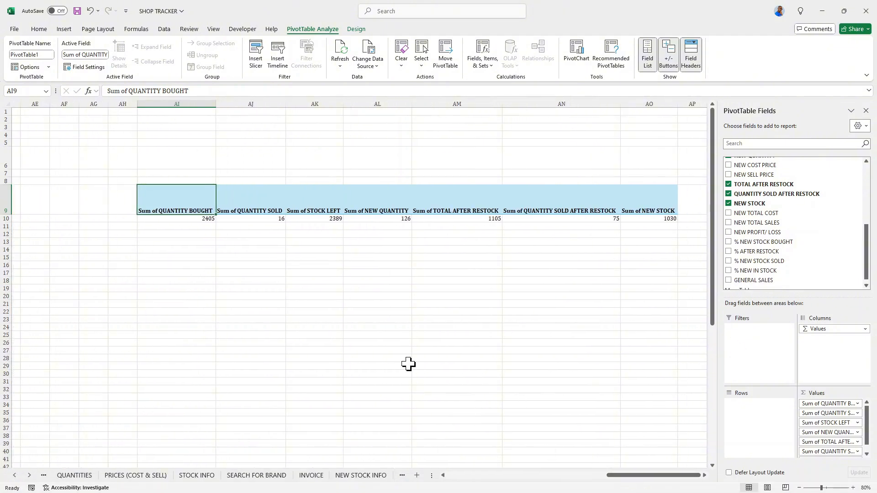
Rename the Sum of QUANTITY BOUGHT value field to TOTAL QUANTITY BOUGHT.
{"action": "double_click", "coordinate": [184, 203]}
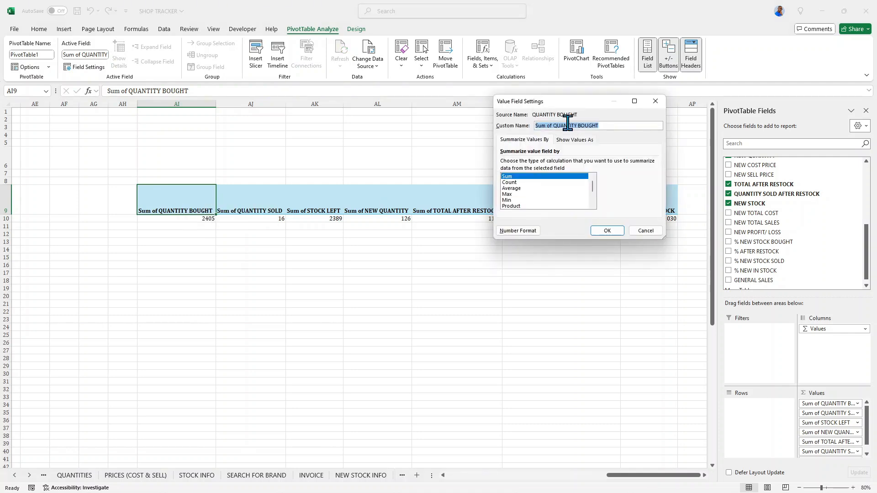
{"action": "left_click", "coordinate": [553, 125]}
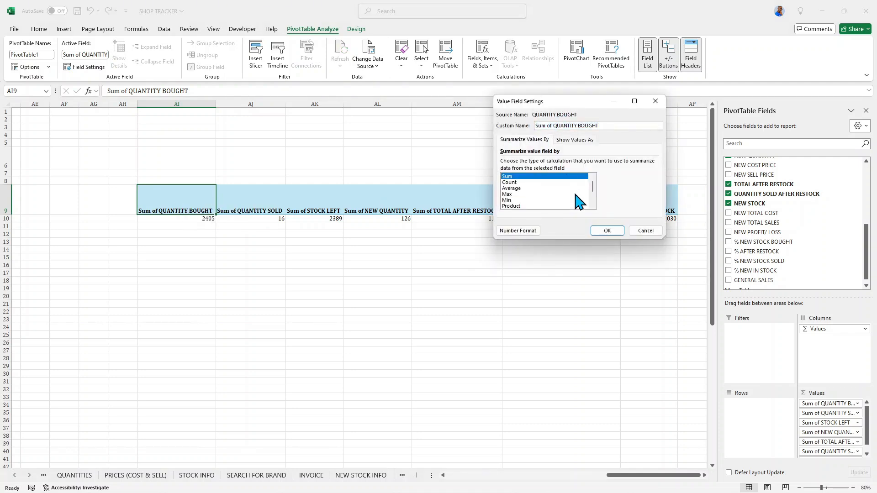
{"action": "key", "text": "BackSpace"}
{"action": "key", "text": "BackSpace"}
{"action": "key", "text": "BackSpace"}
{"action": "key", "text": "BackSpace"}
{"action": "key", "text": "BackSpace"}
{"action": "key", "text": "BackSpace"}
{"action": "key", "text": "BackSpace"}
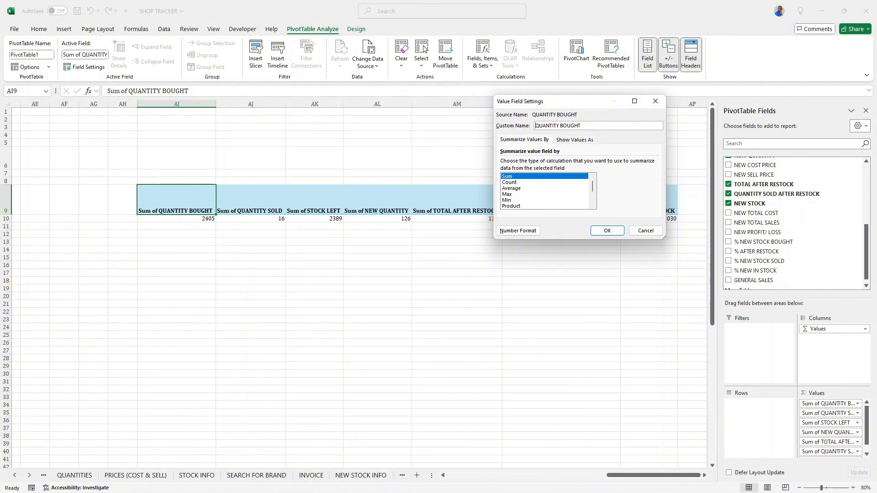
{"action": "type", "text": "TOTAL"}
{"action": "left_click", "coordinate": [609, 232]}
Rename the Sum of QUANTITY SOLD value field to TOTAL QUANTITY SOLD.
{"action": "double_click", "coordinate": [243, 196]}
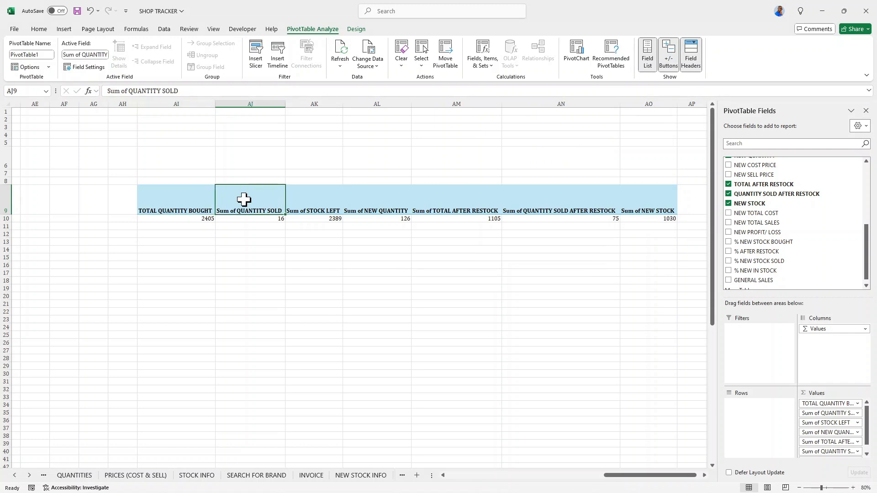
{"action": "left_click", "coordinate": [552, 125]}
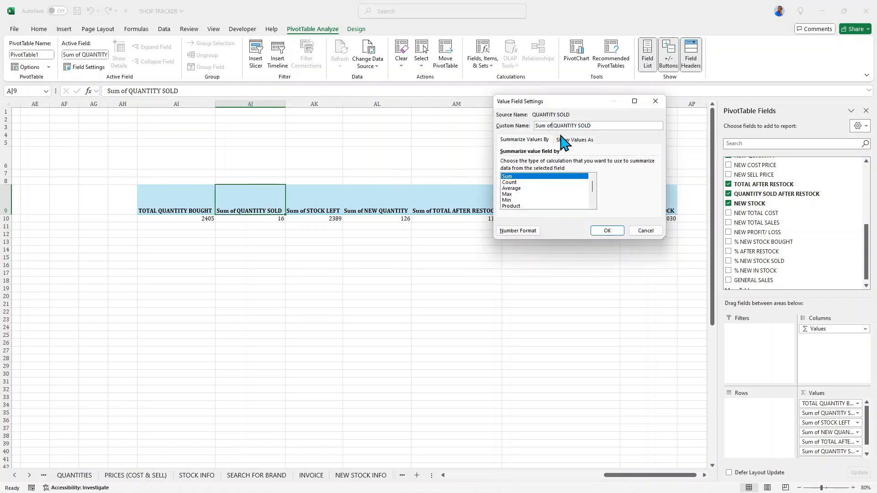
{"action": "key", "text": "BackSpace"}
{"action": "key", "text": "BackSpace"}
{"action": "key", "text": "BackSpace"}
{"action": "key", "text": "BackSpace"}
{"action": "key", "text": "BackSpace"}
{"action": "key", "text": "BackSpace"}
{"action": "key", "text": "BackSpace"}
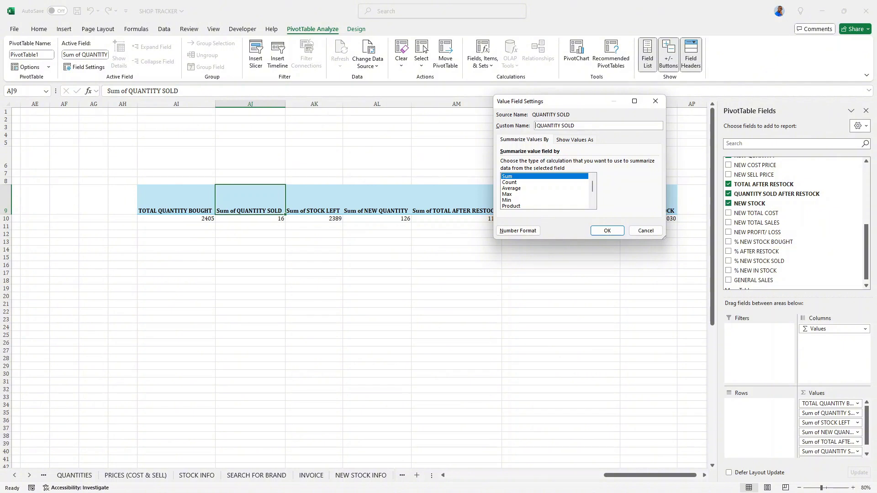
{"action": "type", "text": "TOTAL"}
{"action": "left_click", "coordinate": [608, 231]}
Rename the Sum of STOCK LEFT value field to TOTAL STOCK LEFT.
{"action": "double_click", "coordinate": [313, 199]}
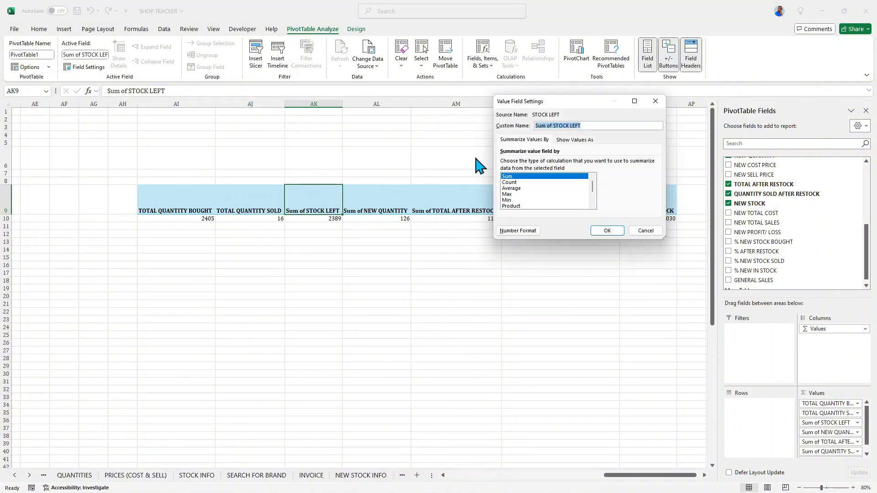
{"action": "left_click", "coordinate": [552, 125]}
{"action": "key", "text": "BackSpace"}
{"action": "key", "text": "BackSpace"}
{"action": "key", "text": "BackSpace"}
{"action": "key", "text": "BackSpace"}
{"action": "key", "text": "BackSpace"}
{"action": "key", "text": "BackSpace"}
{"action": "key", "text": "BackSpace"}
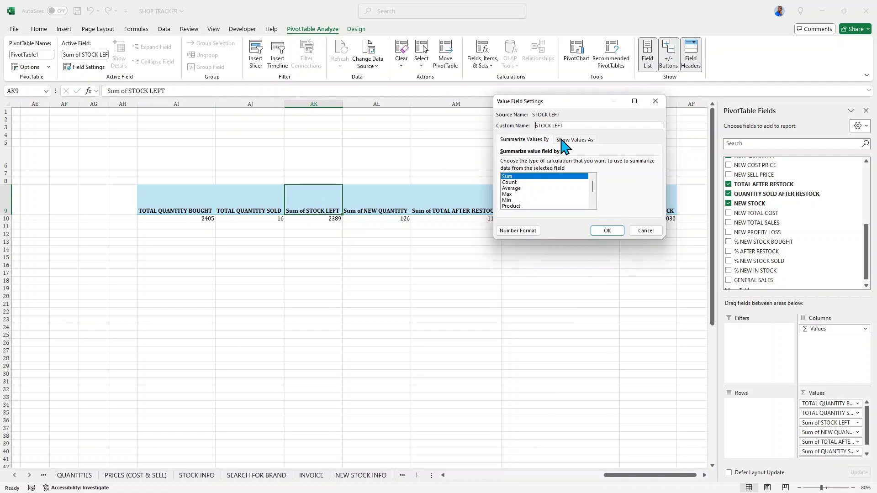
{"action": "type", "text": "TOTAL"}
{"action": "left_click", "coordinate": [608, 232]}
Rename the Sum of NEW QUANTITY value field to RESTOCKED QUANTITY.
{"action": "double_click", "coordinate": [383, 199]}
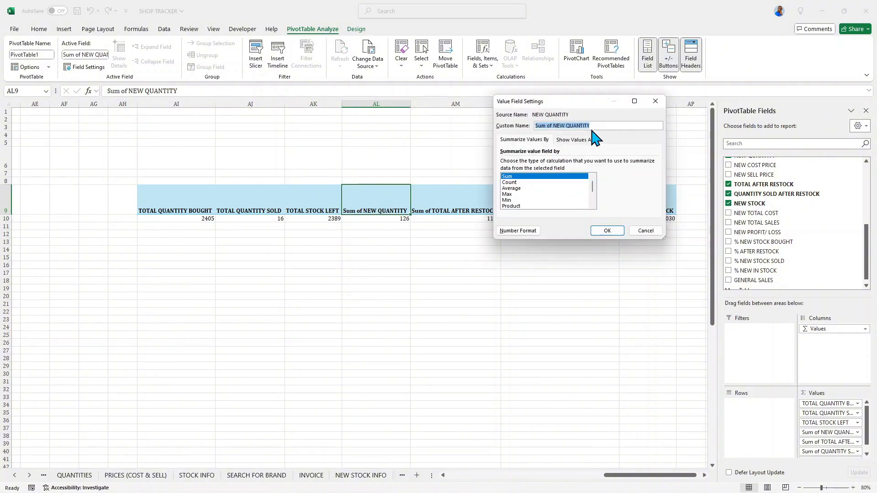
{"action": "left_click", "coordinate": [554, 126]}
{"action": "key", "text": "Delete"}
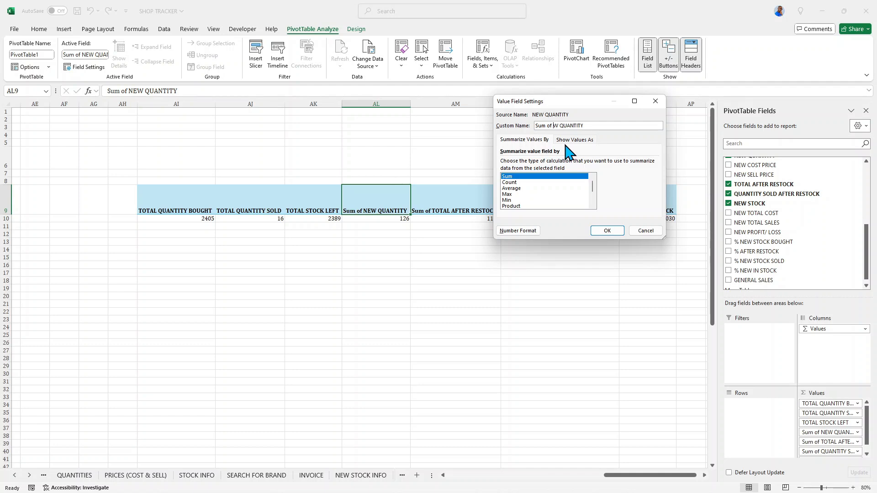
{"action": "key", "text": "BackSpace"}
{"action": "key", "text": "BackSpace"}
{"action": "key", "text": "BackSpace"}
{"action": "left_click", "coordinate": [607, 230]}
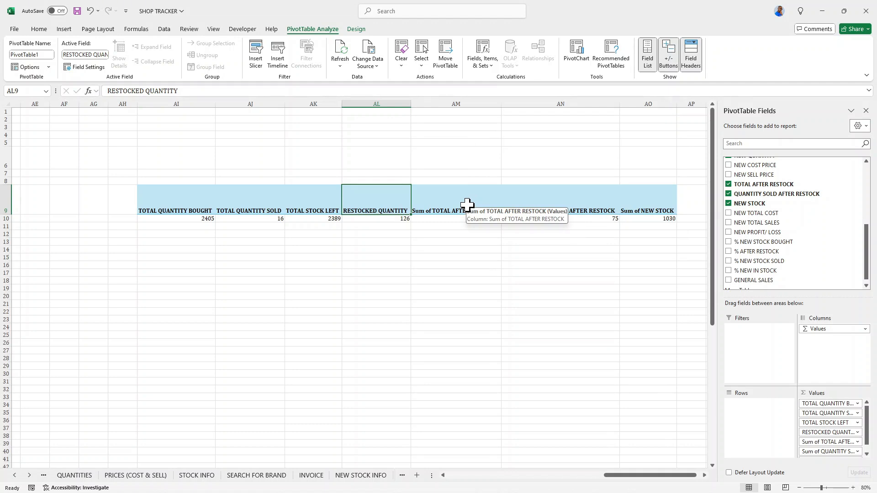
Rename the Sum of TOTAL AFTER RESTOCK value field to GEN QUANTITY AFTER RESTOCK.
{"action": "double_click", "coordinate": [467, 205]}
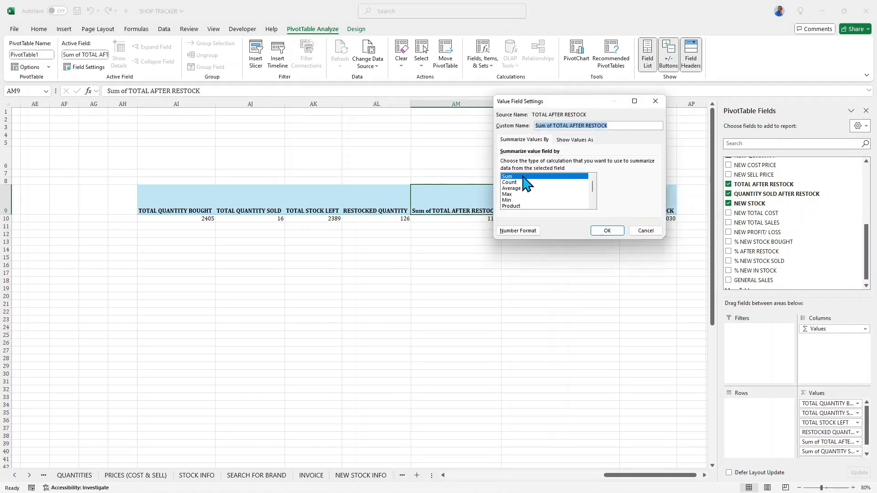
{"action": "left_click", "coordinate": [572, 126]}
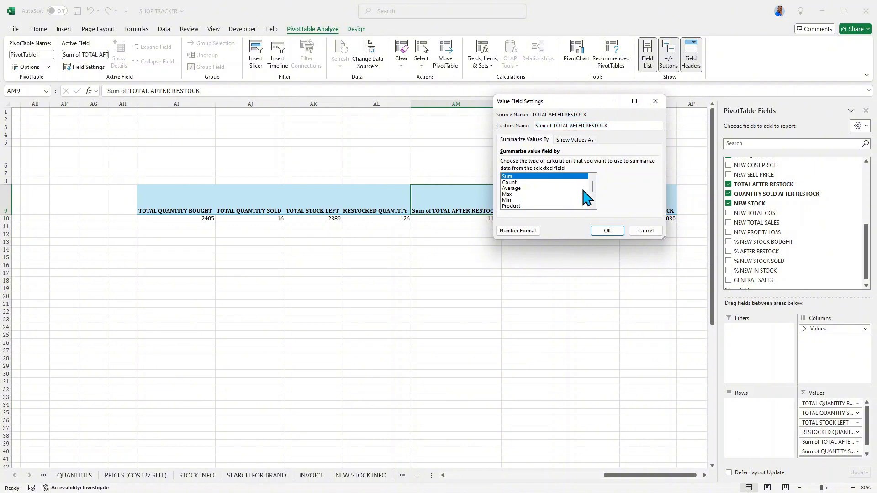
{"action": "key", "text": "BackSpace"}
{"action": "key", "text": "BackSpace"}
{"action": "key", "text": "BackSpace"}
{"action": "key", "text": "BackSpace"}
{"action": "key", "text": "BackSpace"}
{"action": "key", "text": "BackSpace"}
{"action": "key", "text": "BackSpace"}
{"action": "key", "text": "BackSpace"}
{"action": "key", "text": "BackSpace"}
{"action": "key", "text": "BackSpace"}
{"action": "key", "text": "BackSpace"}
{"action": "key", "text": "BackSpace"}
{"action": "key", "text": "BackSpace"}
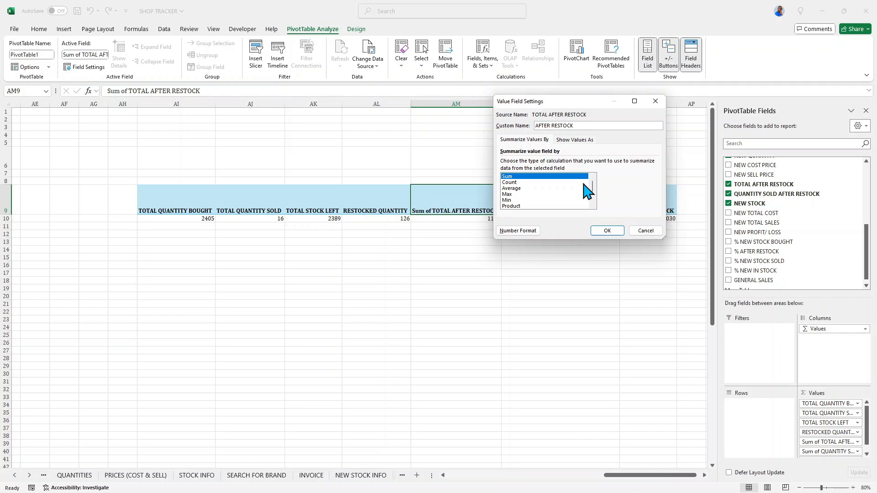
{"action": "type", "text": "GEN QUANITY"}
{"action": "key", "text": "BackSpace"}
{"action": "key", "text": "BackSpace"}
{"action": "key", "text": "BackSpace"}
{"action": "key", "text": "BackSpace"}
{"action": "type", "text": "IT"}
{"action": "key", "text": "BackSpace"}
{"action": "key", "text": "BackSpace"}
{"action": "type", "text": "TITY"}
{"action": "left_click", "coordinate": [607, 230]}
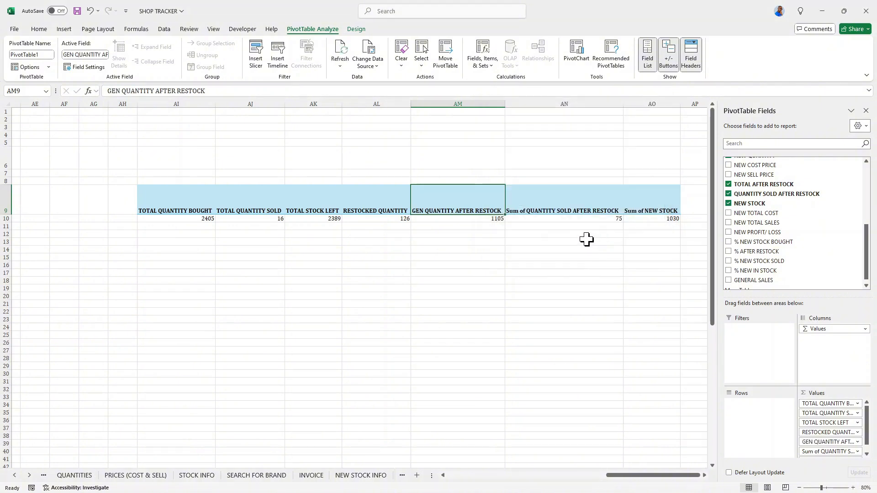
Rename the Sum of QUANTITY SOLD AFTER RESTOCK value field to TOTAL QUANTITY SOLD AFTER RESTOCK.
{"action": "left_click", "coordinate": [568, 183]}
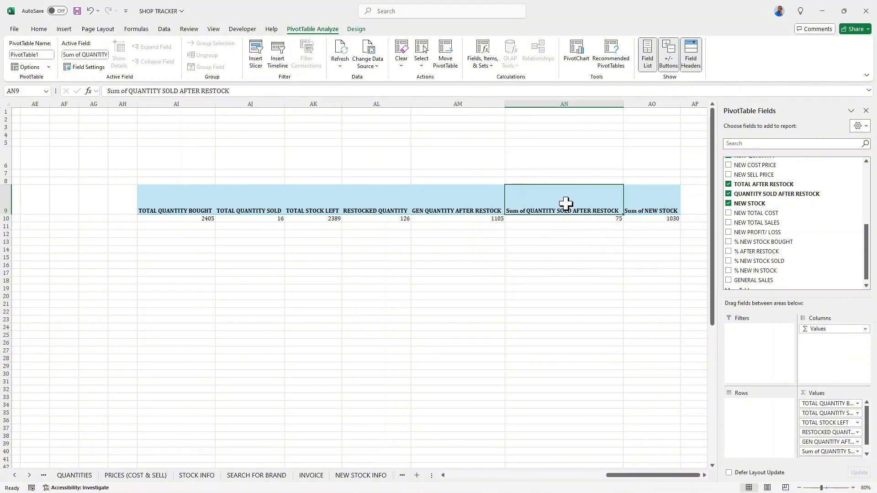
{"action": "double_click", "coordinate": [564, 200]}
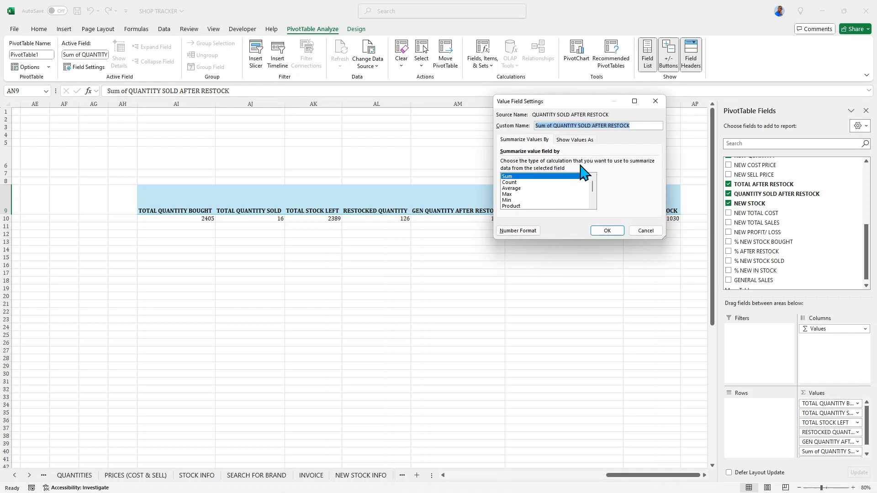
{"action": "left_click", "coordinate": [554, 126]}
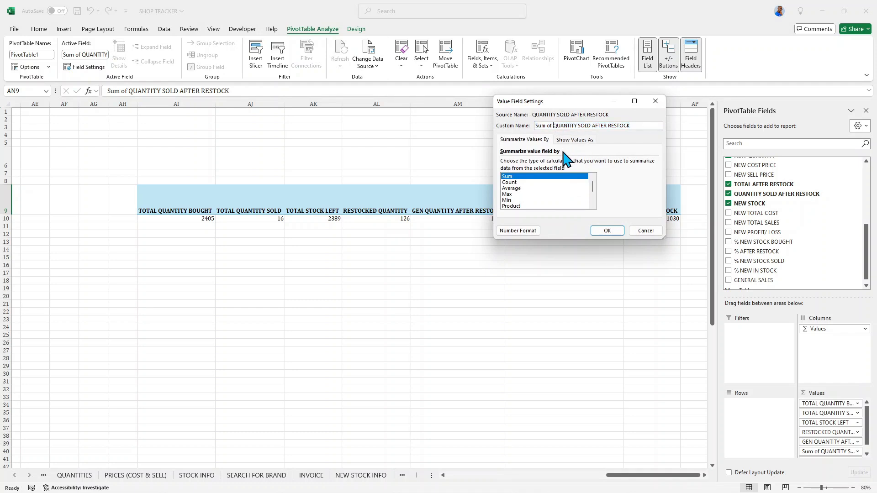
{"action": "key", "text": "BackSpace"}
{"action": "key", "text": "BackSpace"}
{"action": "key", "text": "BackSpace"}
{"action": "key", "text": "BackSpace"}
{"action": "key", "text": "BackSpace"}
{"action": "key", "text": "BackSpace"}
{"action": "key", "text": "BackSpace"}
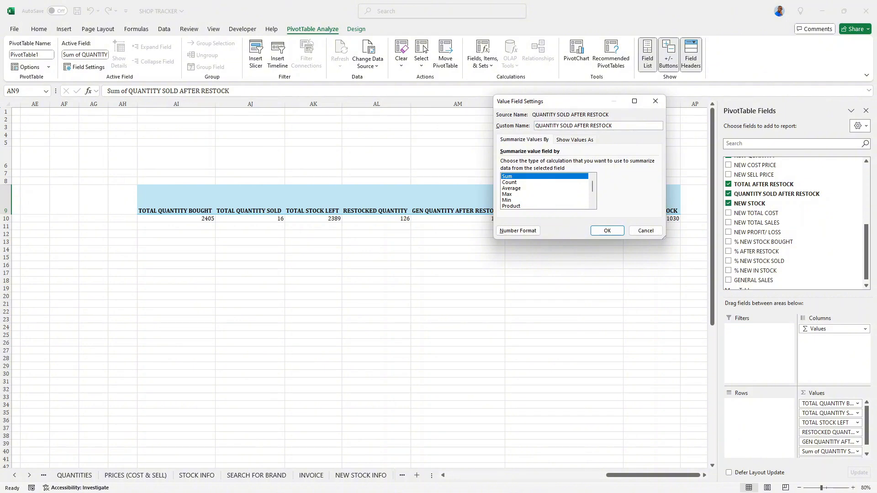
{"action": "type", "text": "TOTAL"}
{"action": "left_click", "coordinate": [602, 230]}
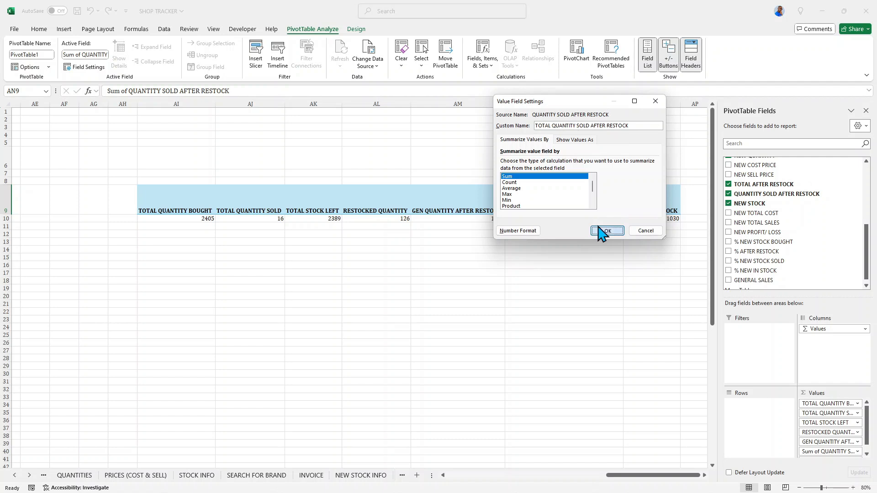
Rename the Sum of NEW STOCK value field to TOTAL IN STOCK AFTER RESTOCKING.
{"action": "left_click", "coordinate": [653, 200]}
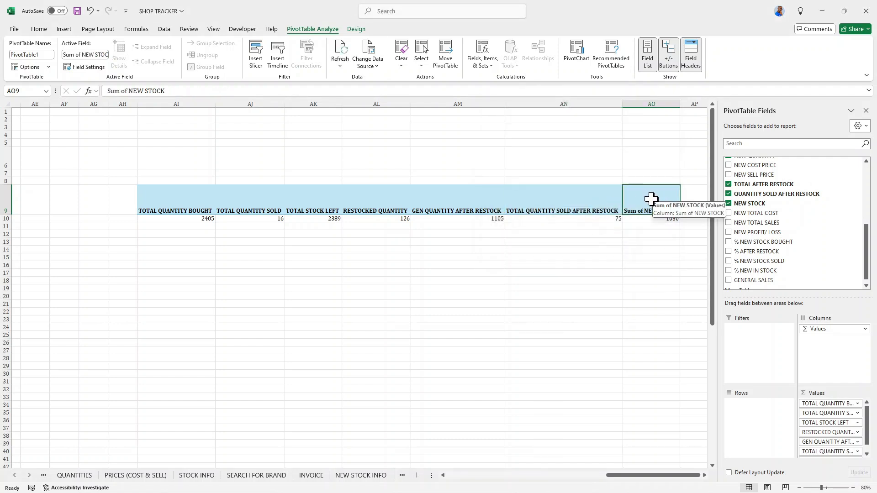
{"action": "double_click", "coordinate": [653, 202]}
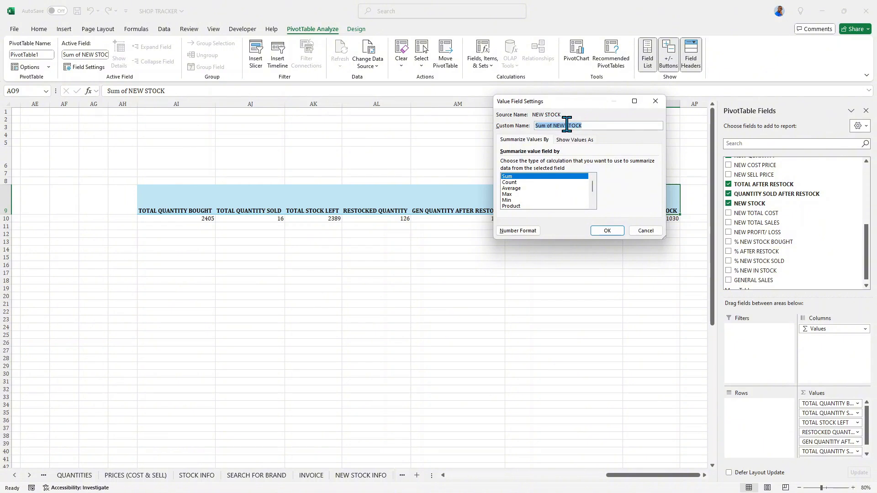
{"action": "left_click", "coordinate": [564, 123]}
{"action": "key", "text": "BackSpace"}
{"action": "key", "text": "BackSpace"}
{"action": "key", "text": "BackSpace"}
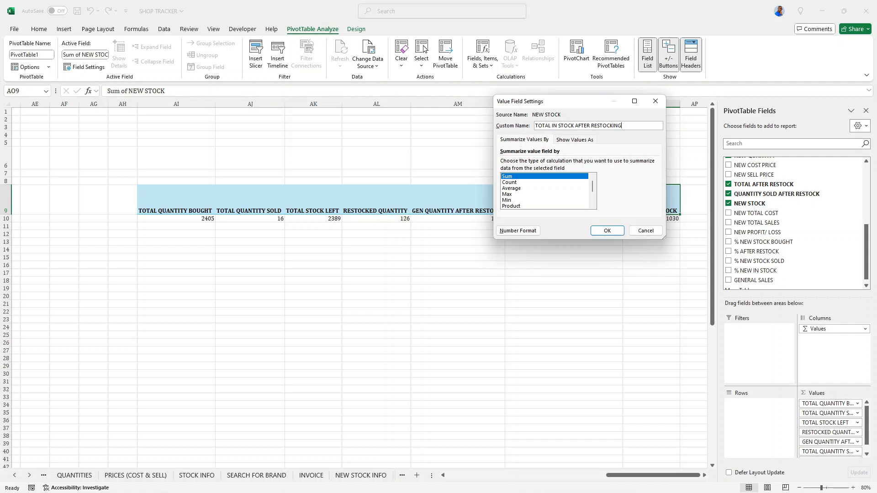
{"action": "left_click", "coordinate": [612, 231]}
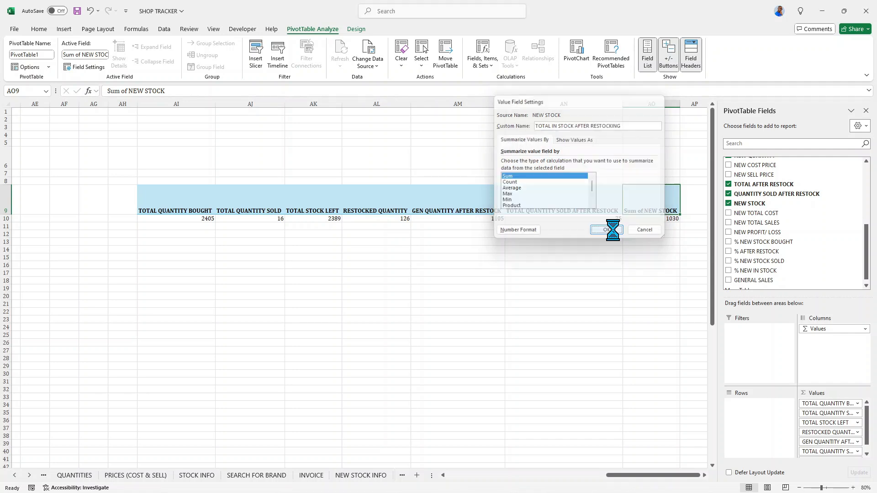
Format the PivotTable header row as centred, middle-aligned, bold and italic.
{"action": "left_click", "coordinate": [391, 207]}
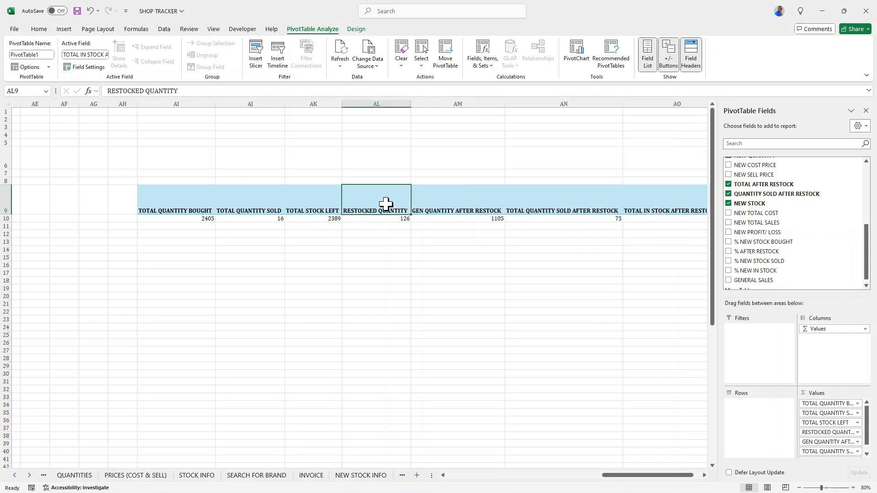
{"action": "left_click_drag", "start_coordinate": [191, 204], "coordinate": [628, 209]}
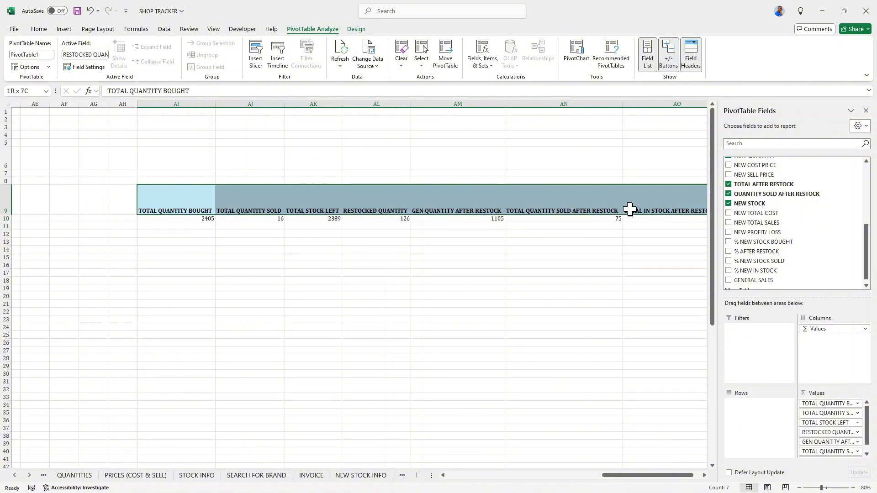
{"action": "left_click", "coordinate": [42, 31]}
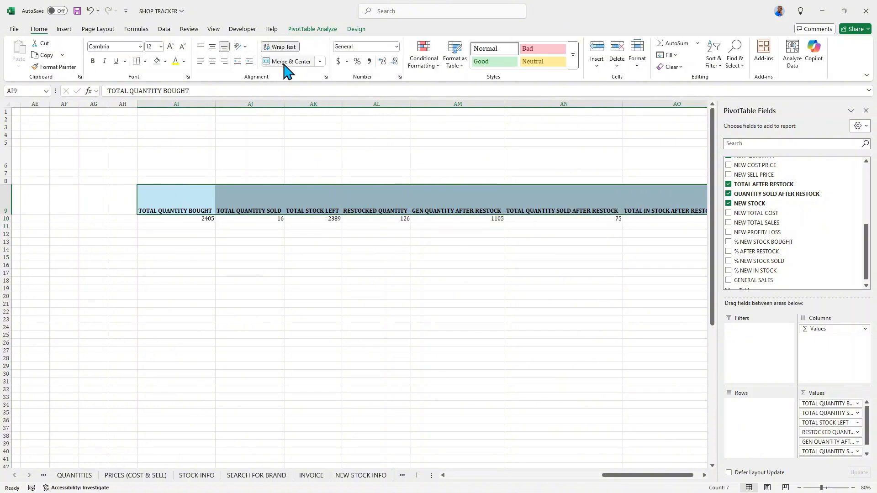
{"action": "left_click", "coordinate": [212, 61]}
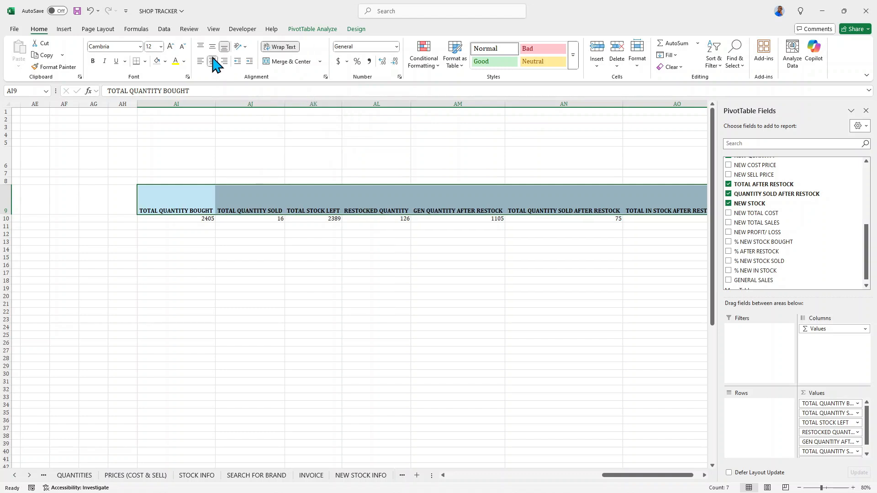
{"action": "left_click", "coordinate": [212, 47]}
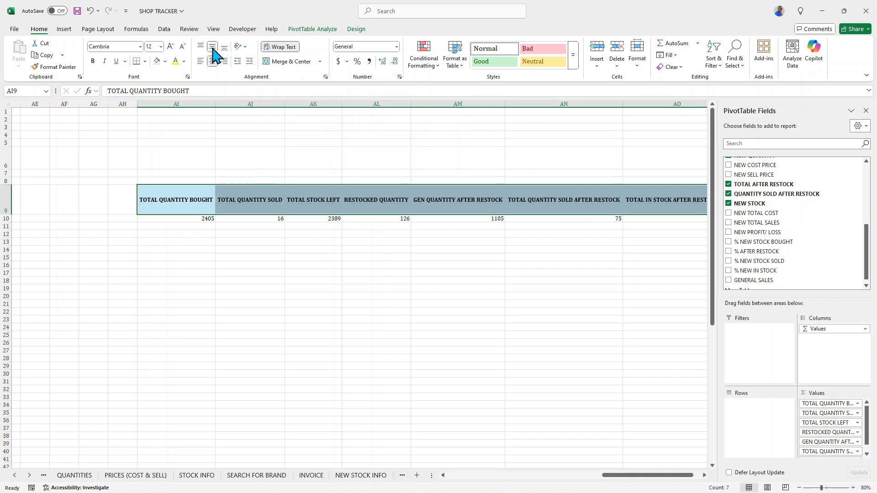
{"action": "left_click", "coordinate": [93, 61]}
{"action": "left_click", "coordinate": [104, 61]}
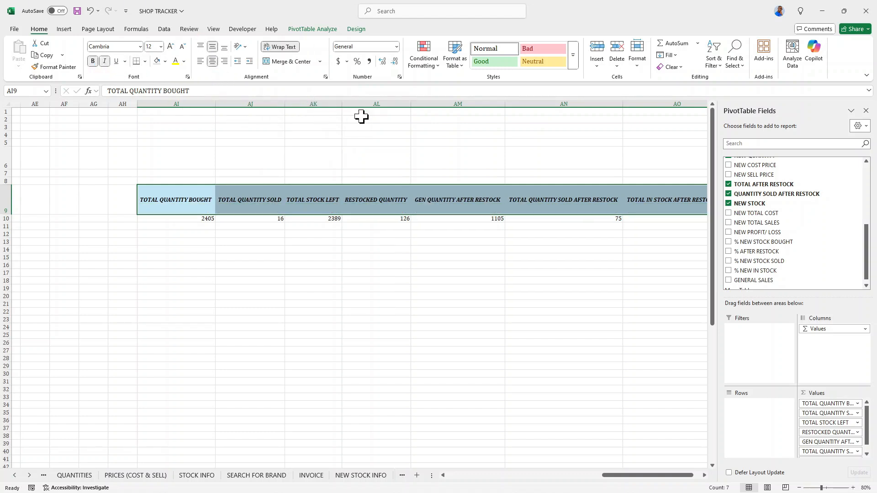
Narrow columns AI and AJ so their headers wrap onto two lines.
{"action": "left_click_drag", "start_coordinate": [215, 104], "coordinate": [185, 105]}
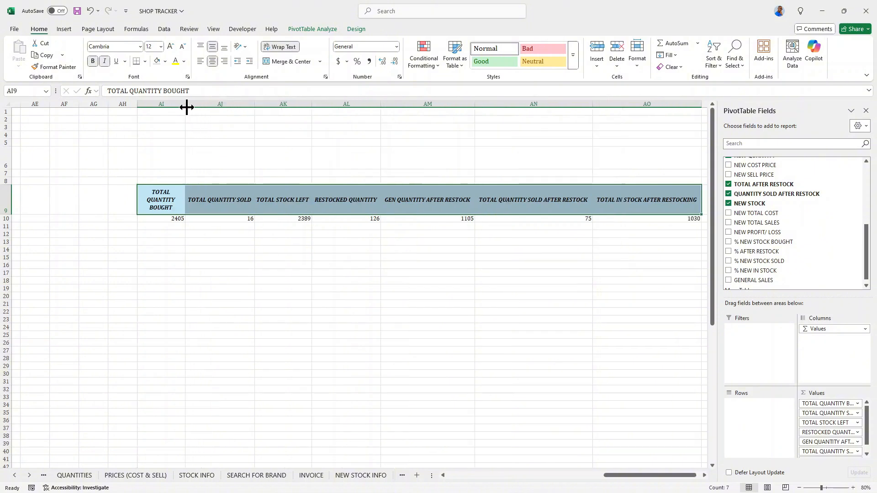
{"action": "left_click_drag", "start_coordinate": [254, 105], "coordinate": [233, 105]}
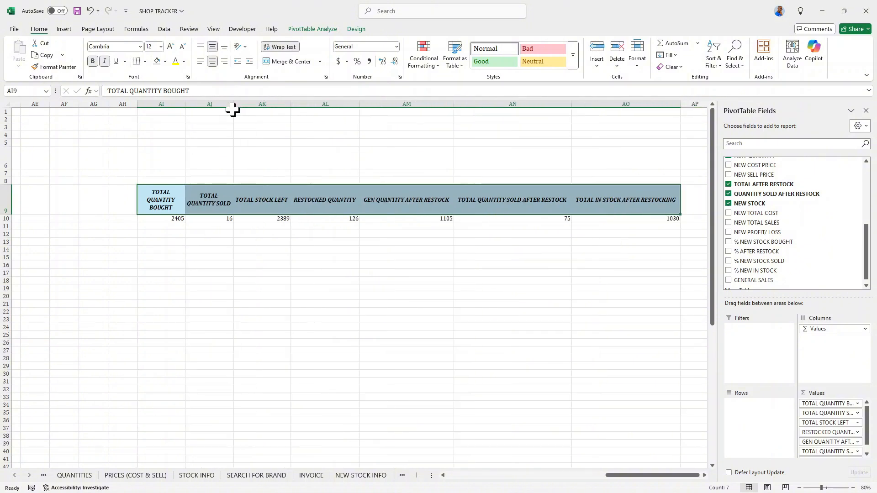
{"action": "left_click", "coordinate": [278, 111]}
{"action": "left_click", "coordinate": [293, 105]}
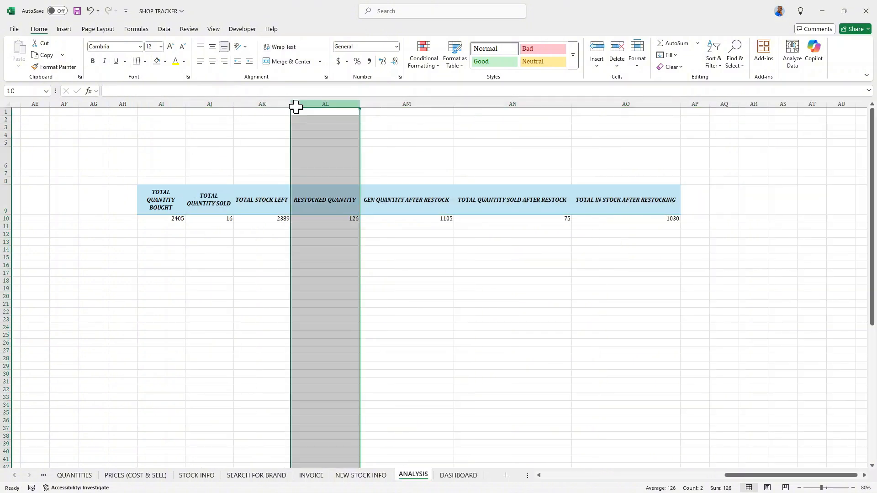
{"action": "left_click_drag", "start_coordinate": [289, 109], "coordinate": [283, 115]}
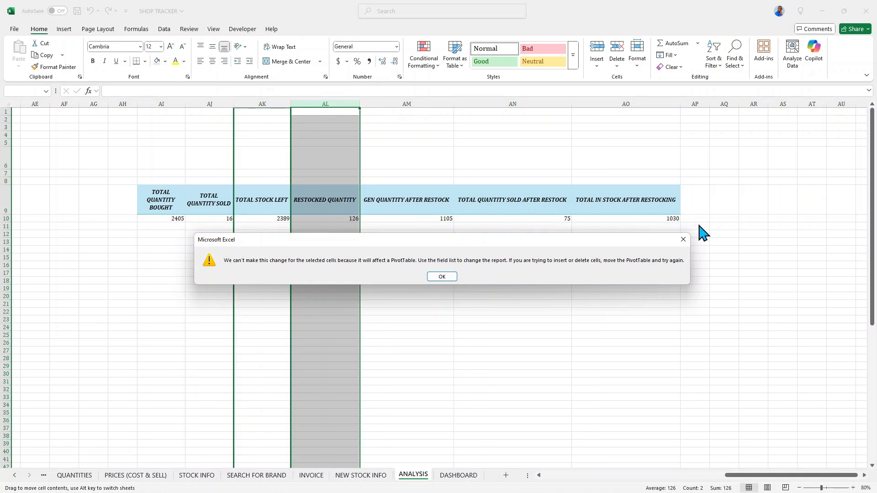
{"action": "left_click", "coordinate": [682, 239]}
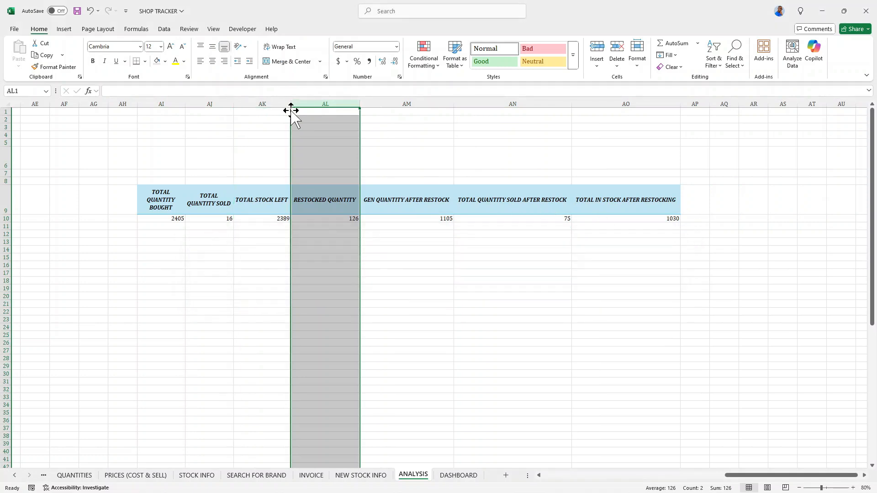
Narrow columns AK through AO so the remaining headers wrap onto two lines.
{"action": "left_click_drag", "start_coordinate": [291, 106], "coordinate": [273, 103]}
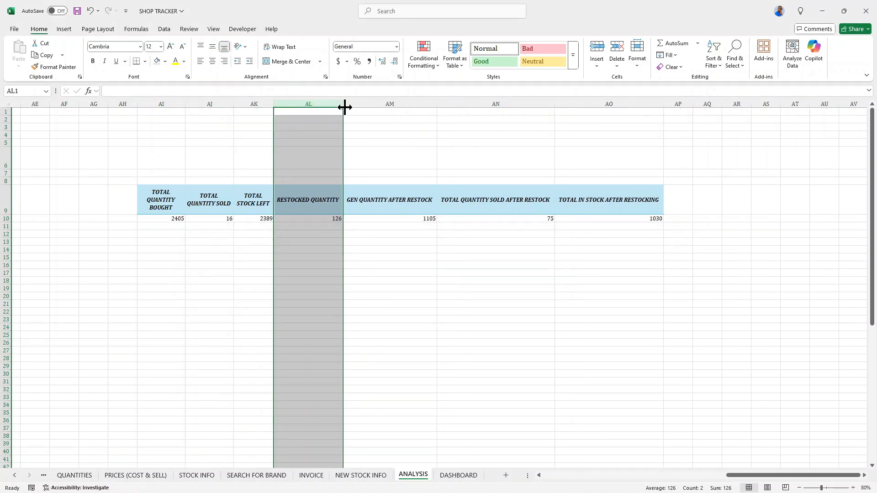
{"action": "left_click_drag", "start_coordinate": [343, 104], "coordinate": [326, 102]}
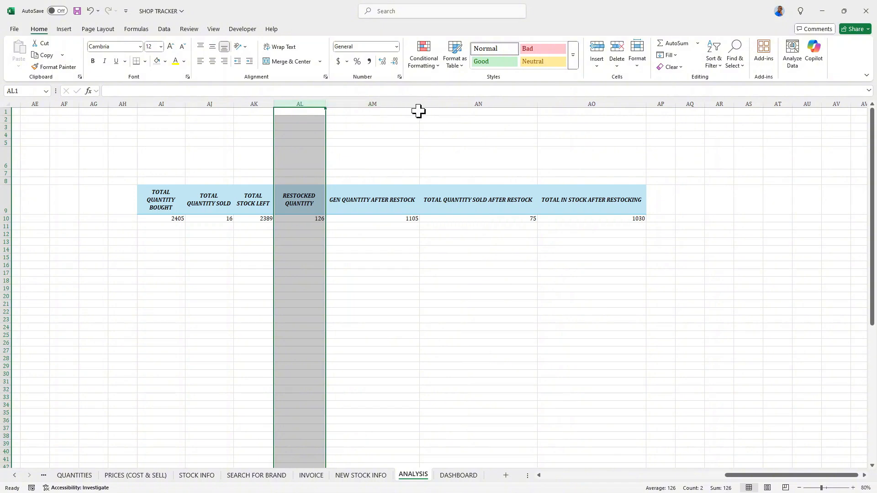
{"action": "left_click_drag", "start_coordinate": [420, 106], "coordinate": [392, 103]}
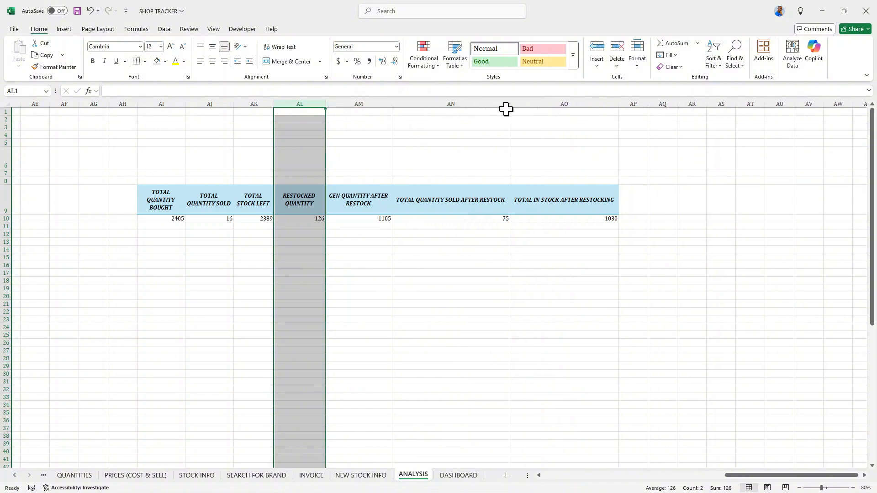
{"action": "left_click_drag", "start_coordinate": [510, 104], "coordinate": [464, 104]}
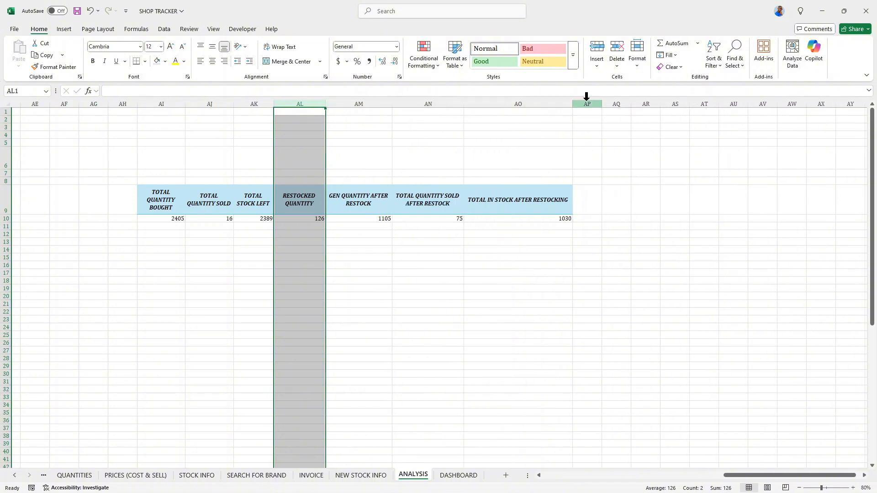
{"action": "left_click_drag", "start_coordinate": [572, 105], "coordinate": [536, 104]}
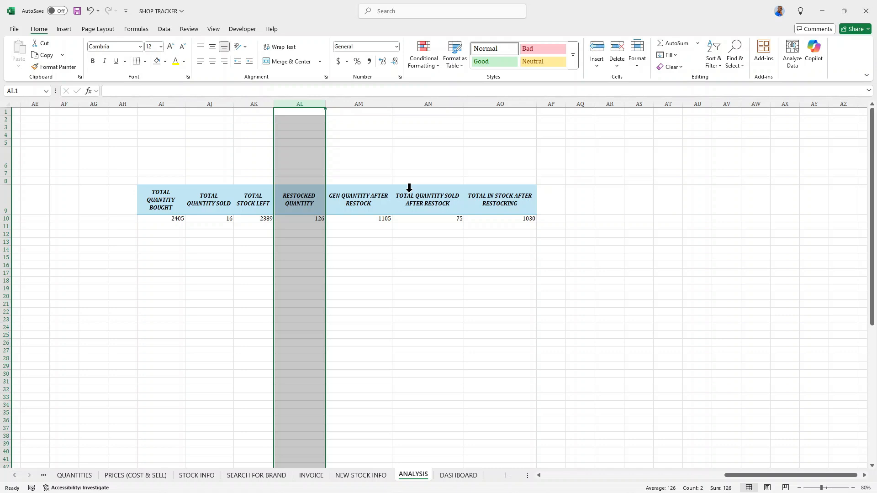
Copy the whole PivotTable, headers and values, from AI9 to AO10.
{"action": "left_click", "coordinate": [303, 198]}
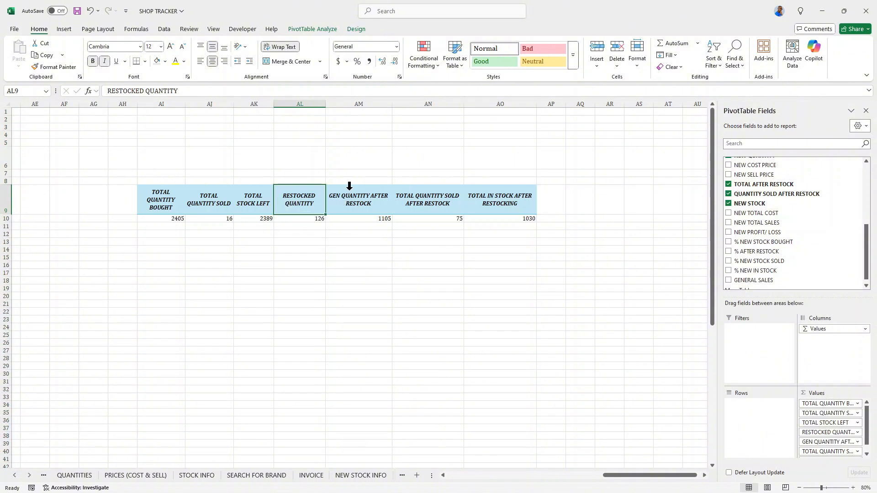
{"action": "left_click", "coordinate": [370, 199]}
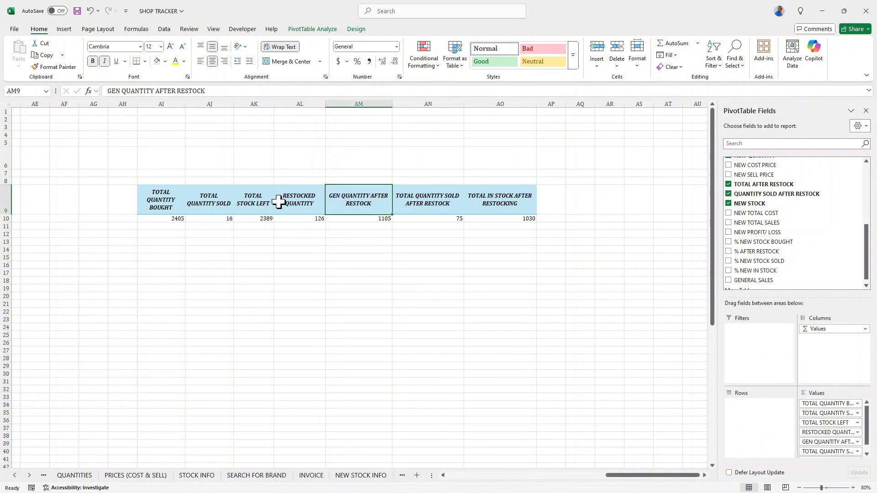
{"action": "left_click", "coordinate": [157, 201]}
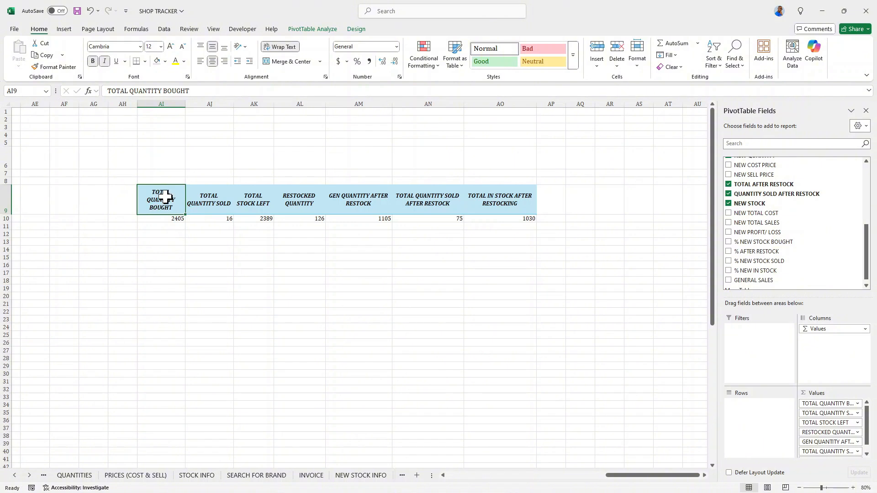
{"action": "left_click_drag", "start_coordinate": [165, 196], "coordinate": [503, 216]}
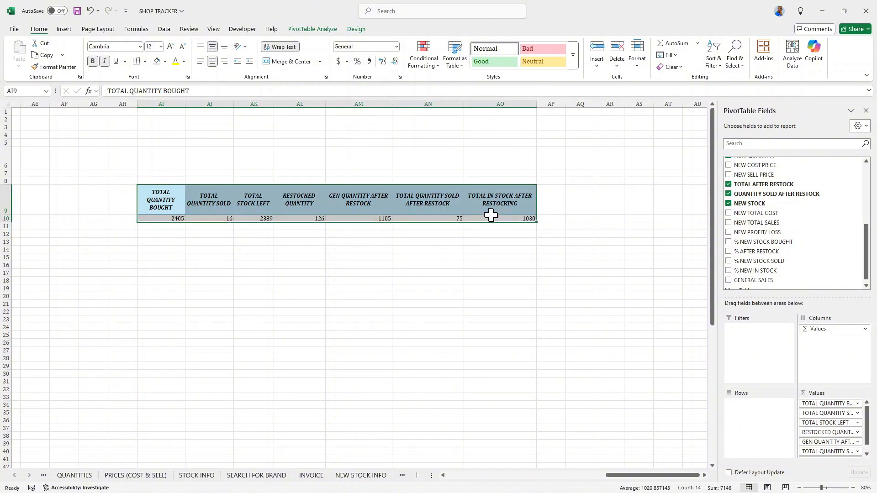
{"action": "right_click", "coordinate": [491, 215]}
{"action": "left_click", "coordinate": [505, 232]}
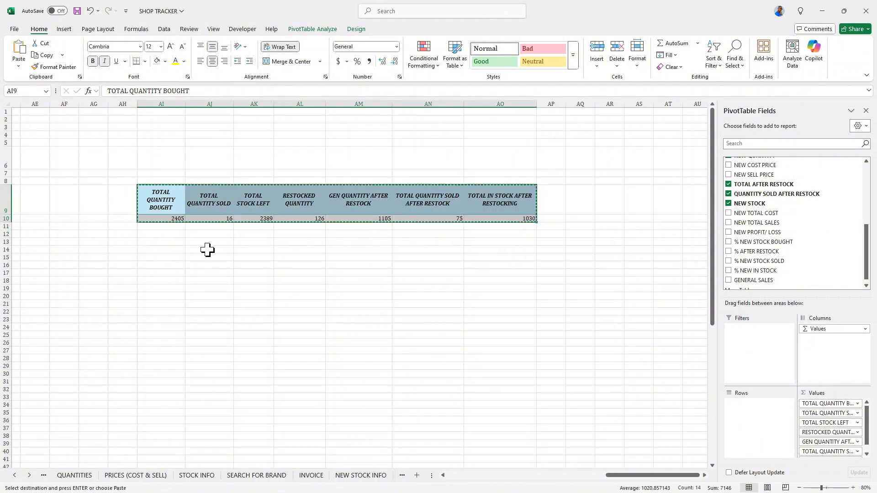
Paste the copied PivotTable into cell AI14.
{"action": "left_click", "coordinate": [158, 252]}
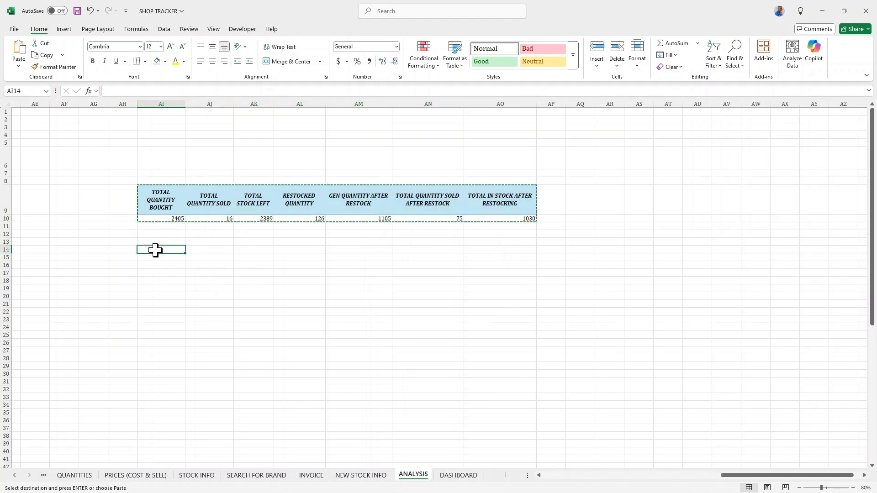
{"action": "right_click", "coordinate": [156, 250]}
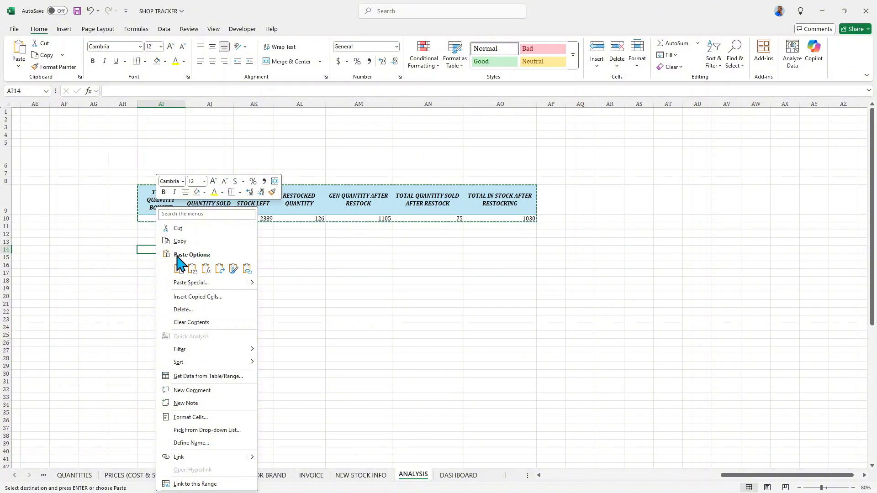
{"action": "left_click", "coordinate": [179, 268]}
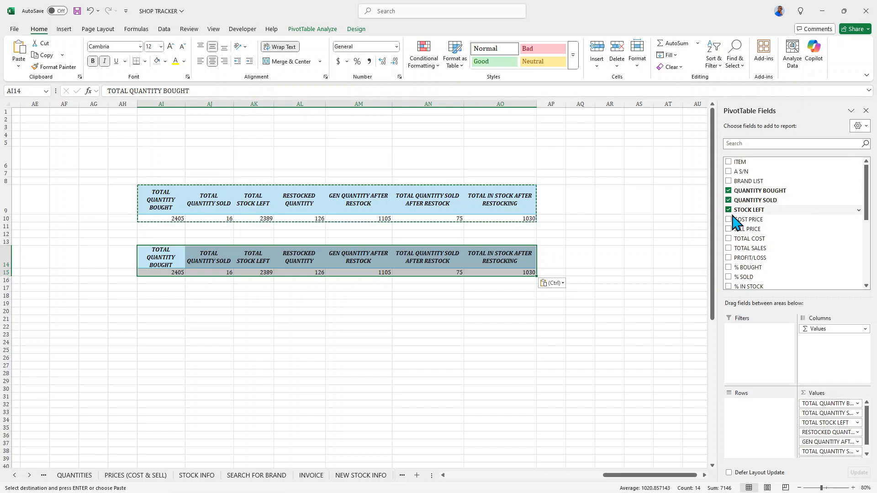
Remove all seven value fields from the pasted PivotTable so it is empty.
{"action": "left_click", "coordinate": [728, 190]}
{"action": "left_click", "coordinate": [729, 200]}
{"action": "left_click", "coordinate": [729, 210]}
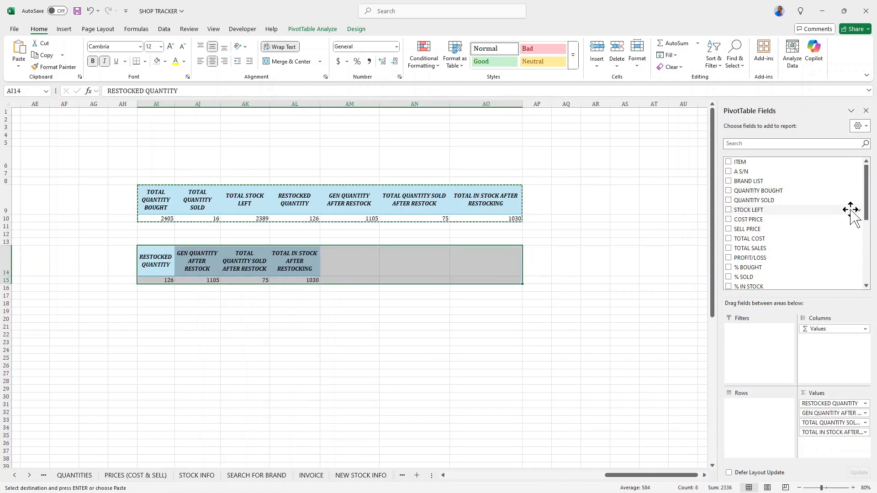
{"action": "left_click_drag", "start_coordinate": [866, 205], "coordinate": [866, 249]}
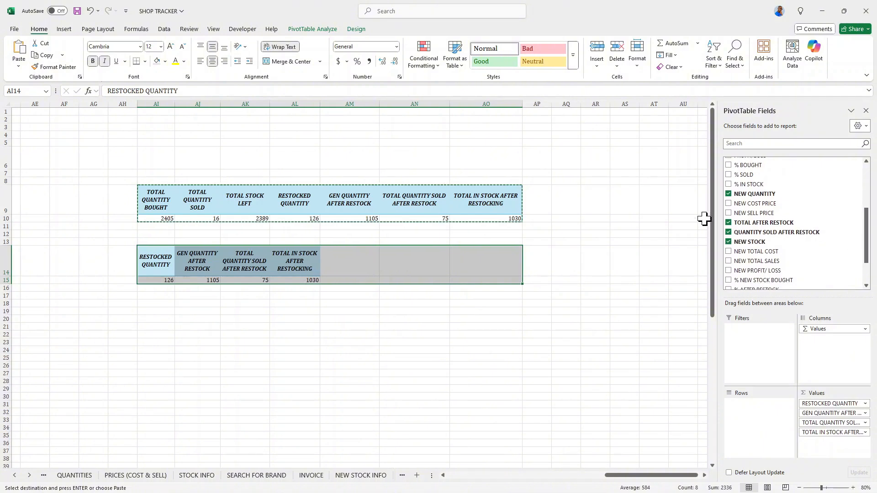
{"action": "left_click", "coordinate": [728, 194]}
{"action": "left_click", "coordinate": [728, 222]}
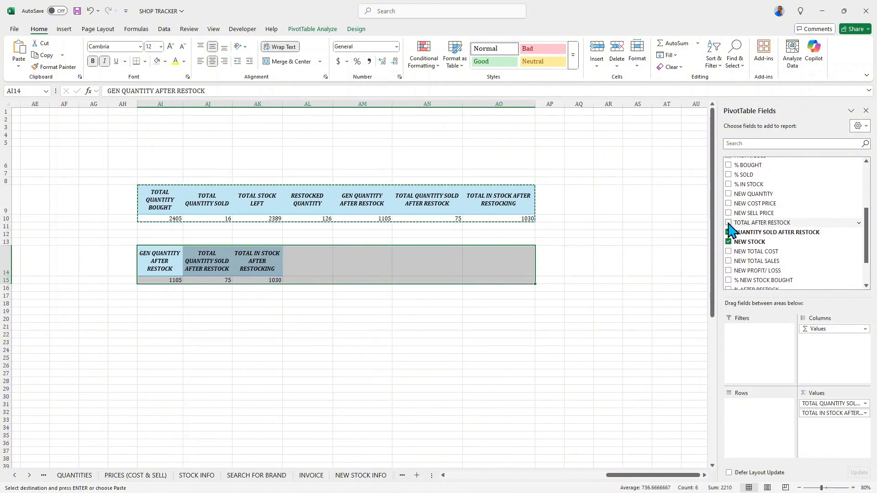
{"action": "left_click", "coordinate": [728, 232]}
{"action": "left_click", "coordinate": [729, 241]}
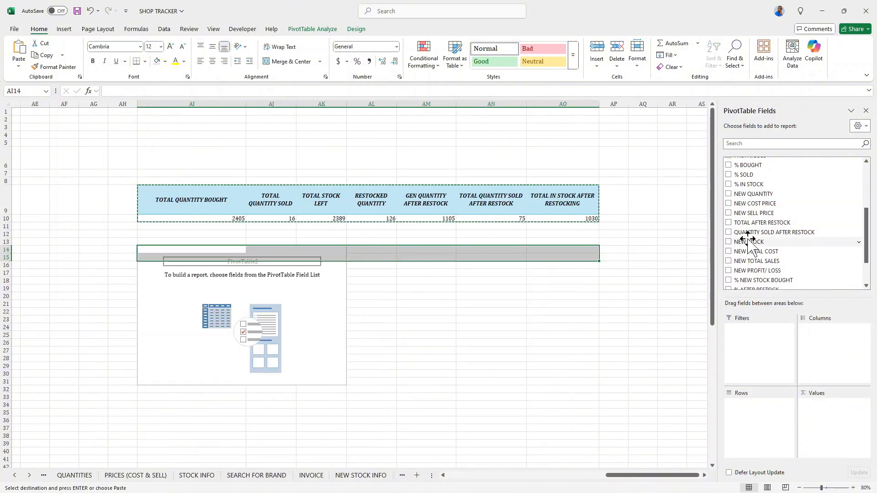
Add BRAND LIST as row labels and QUANTITY SOLD and STOCK LEFT as values to the new PivotTable.
{"action": "left_click_drag", "start_coordinate": [867, 240], "coordinate": [868, 196]}
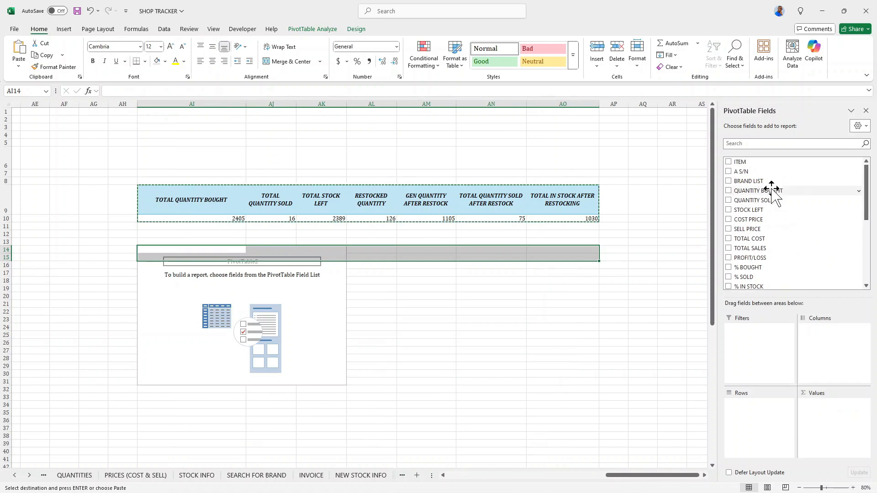
{"action": "left_click", "coordinate": [728, 181]}
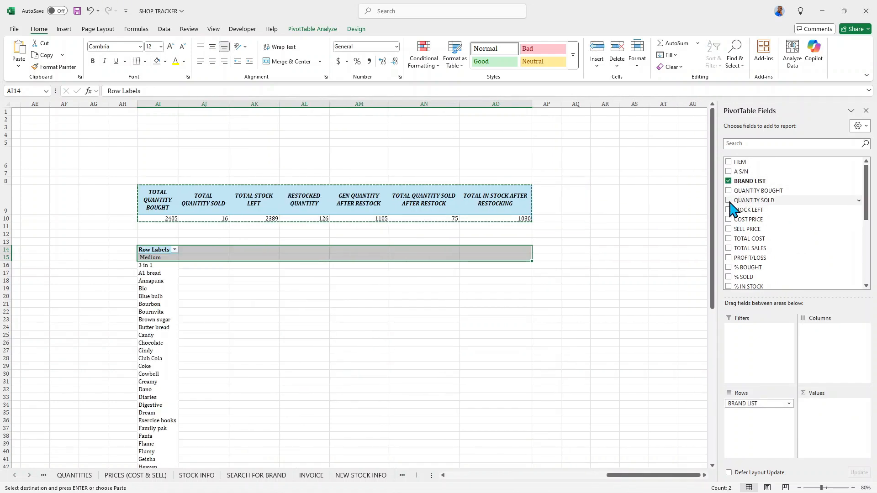
{"action": "left_click", "coordinate": [728, 200]}
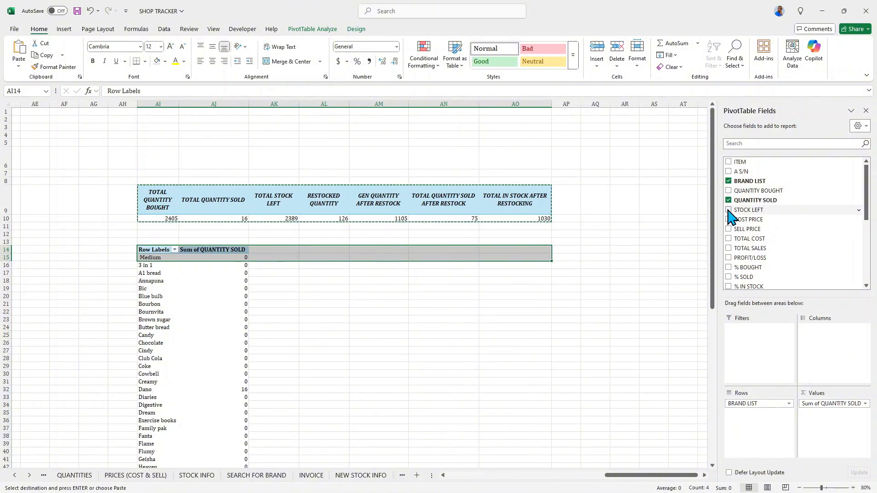
{"action": "left_click", "coordinate": [728, 210]}
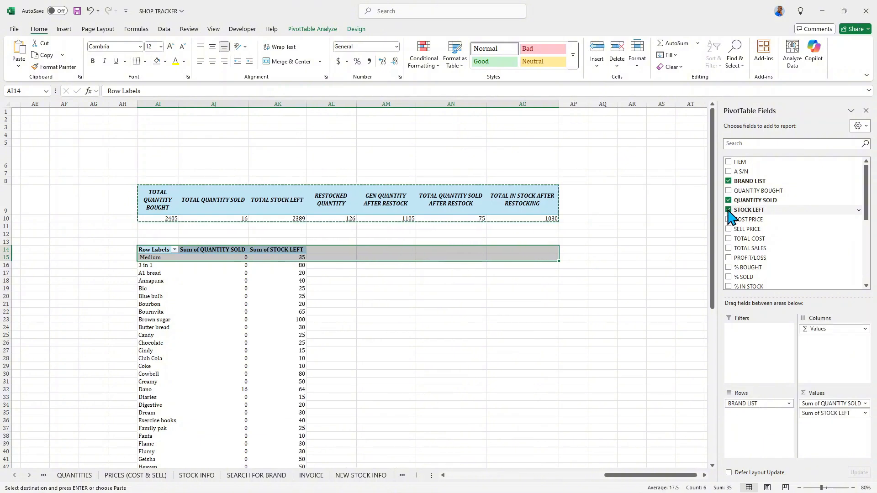
Rename the new PivotTable's row labels header to BRANDS.
{"action": "double_click", "coordinate": [154, 250]}
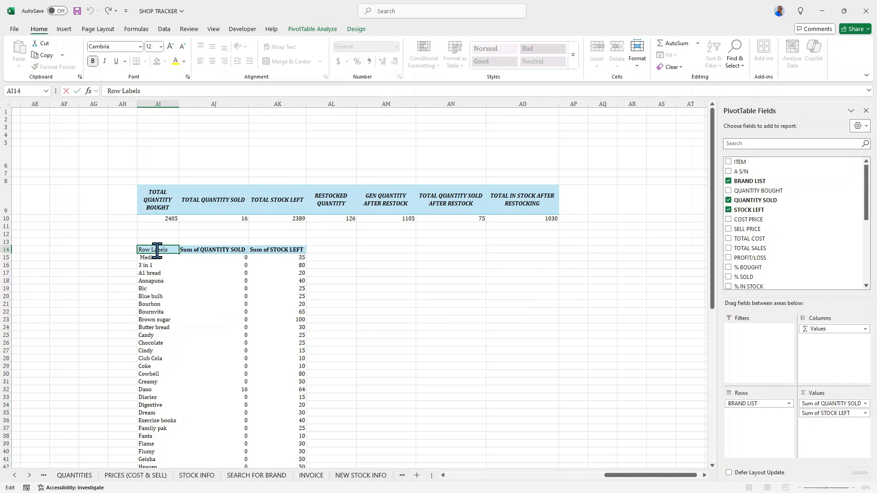
{"action": "key", "text": "BackSpace"}
{"action": "key", "text": "BackSpace"}
{"action": "key", "text": "BackSpace"}
{"action": "key", "text": "BackSpace"}
{"action": "type", "text": "BRANDS"}
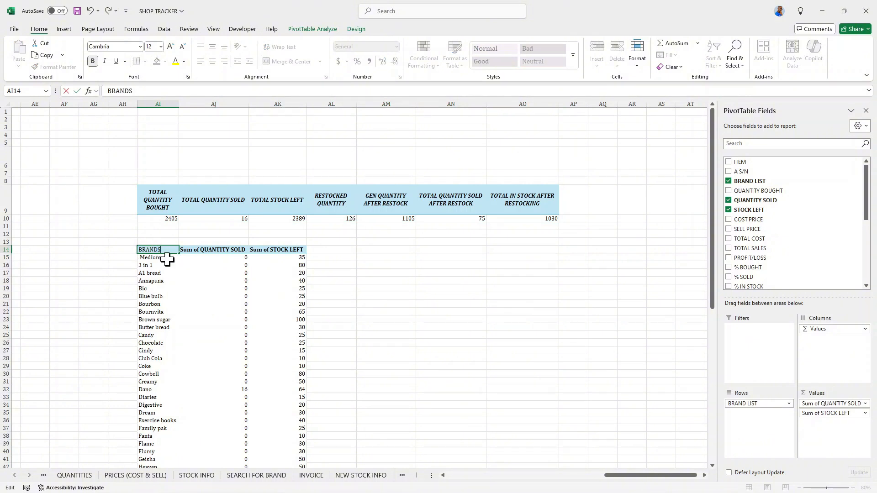
Rename the Sum of QUANTITY SOLD value field to TOTAL QUANTITY SOLD.
{"action": "double_click", "coordinate": [197, 251]}
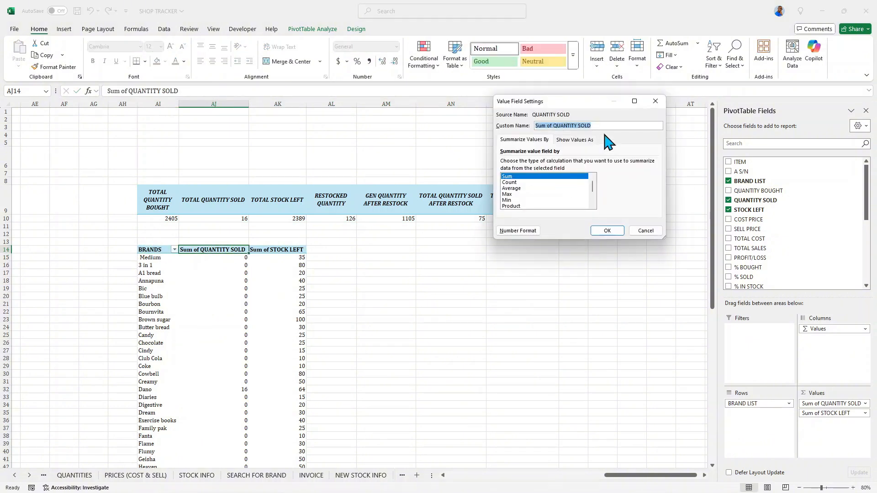
{"action": "left_click", "coordinate": [554, 125]}
{"action": "key", "text": "BackSpace"}
{"action": "key", "text": "BackSpace"}
{"action": "key", "text": "BackSpace"}
{"action": "key", "text": "BackSpace"}
{"action": "key", "text": "BackSpace"}
{"action": "key", "text": "BackSpace"}
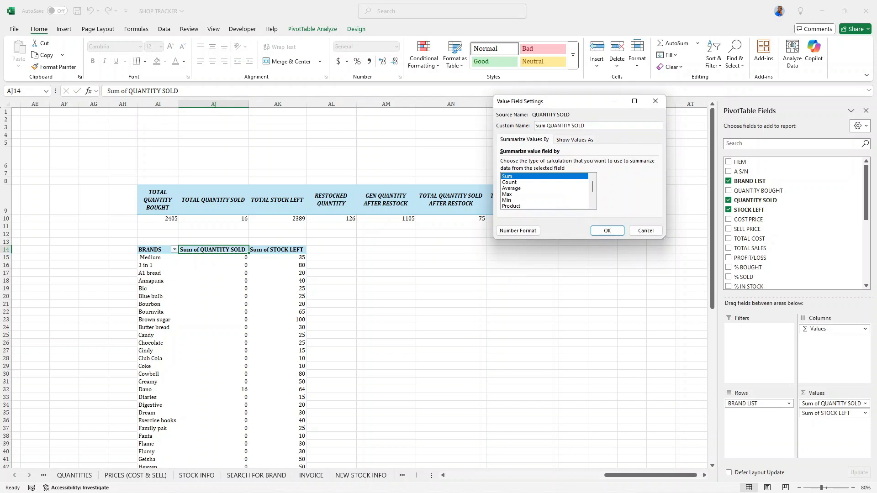
{"action": "type", "text": "TT"}
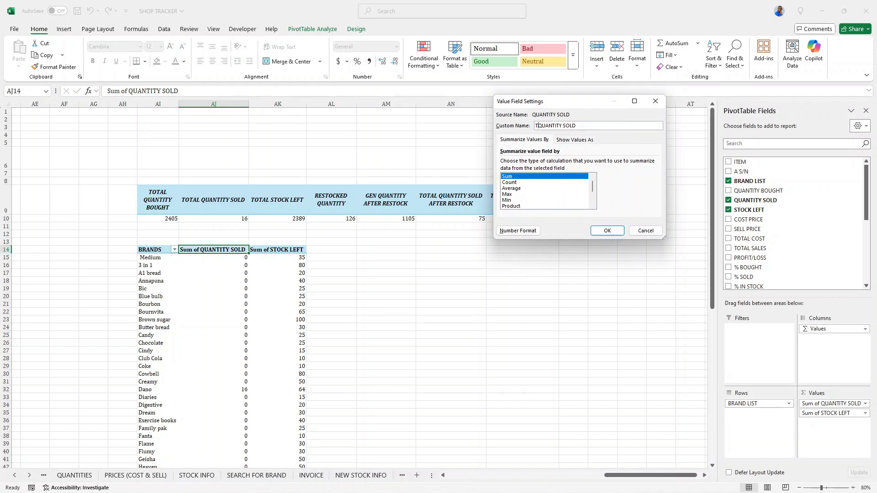
{"action": "type", "text": "OTAL"}
{"action": "left_click", "coordinate": [607, 230]}
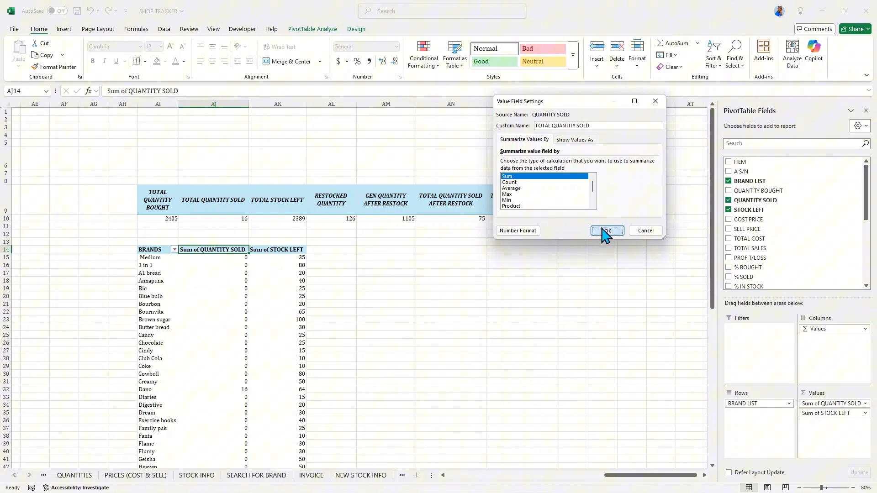
Rename the Sum of STOCK LEFT value field to TOTAL QUANTITY STOCK LEFT.
{"action": "double_click", "coordinate": [258, 250]}
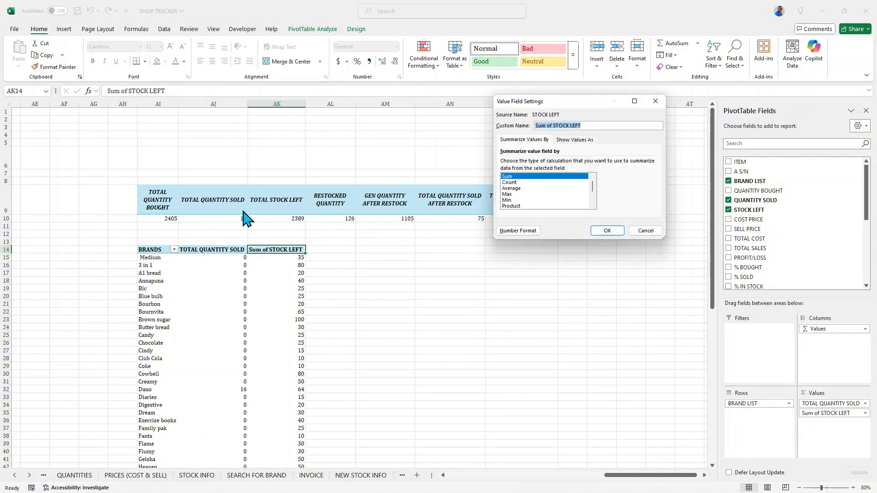
{"action": "left_click", "coordinate": [561, 126]}
{"action": "key", "text": "BackSpace"}
{"action": "key", "text": "BackSpace"}
{"action": "type", "text": "TOTAL Q"}
{"action": "left_click", "coordinate": [603, 230]}
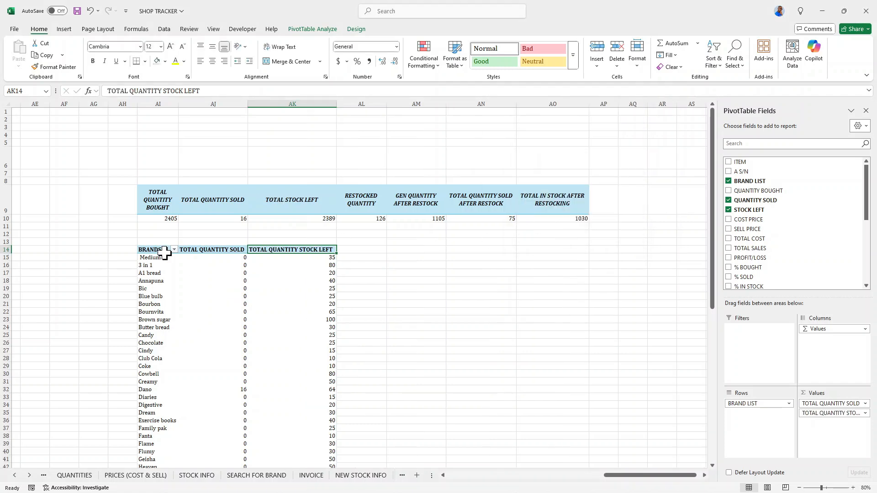
Turn grand totals off for rows and columns in the brands PivotTable.
{"action": "scroll", "coordinate": [233, 264], "scroll_direction": "down", "scroll_amount": 10}
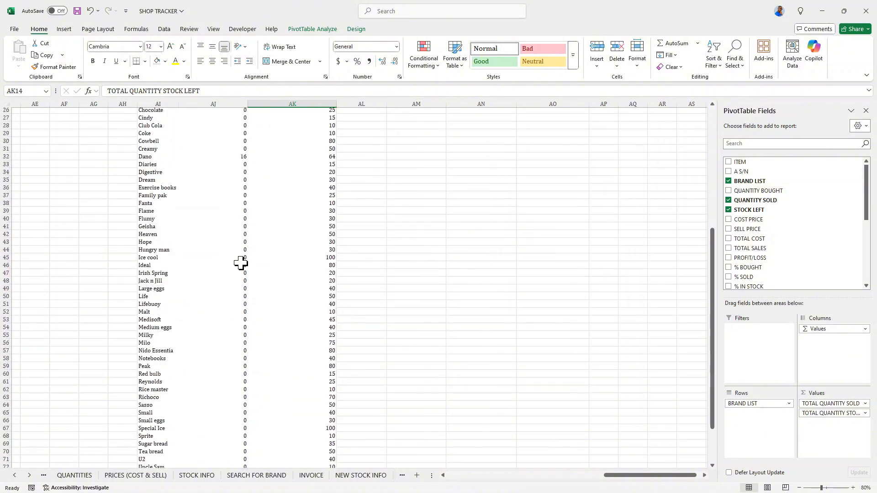
{"action": "scroll", "coordinate": [241, 260], "scroll_direction": "up", "scroll_amount": 2}
{"action": "scroll", "coordinate": [241, 260], "scroll_direction": "up", "scroll_amount": 9}
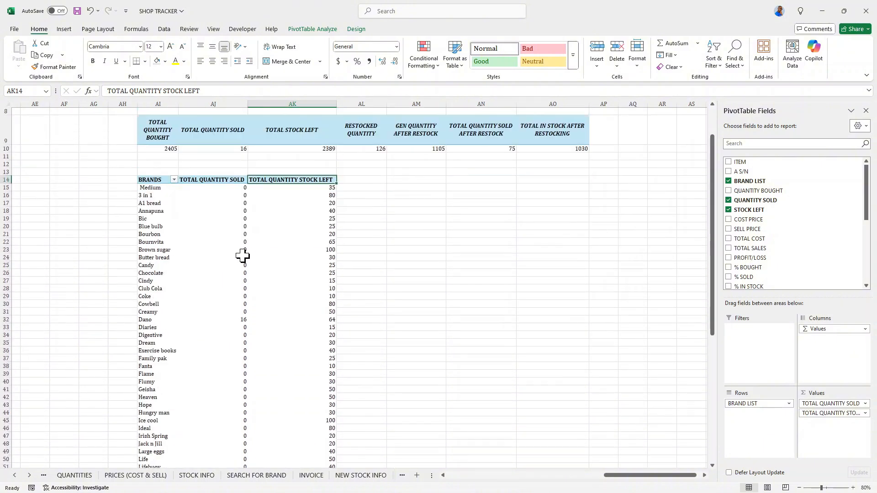
{"action": "scroll", "coordinate": [242, 256], "scroll_direction": "down", "scroll_amount": 12}
{"action": "scroll", "coordinate": [243, 254], "scroll_direction": "up", "scroll_amount": 6}
{"action": "scroll", "coordinate": [243, 254], "scroll_direction": "up", "scroll_amount": 4}
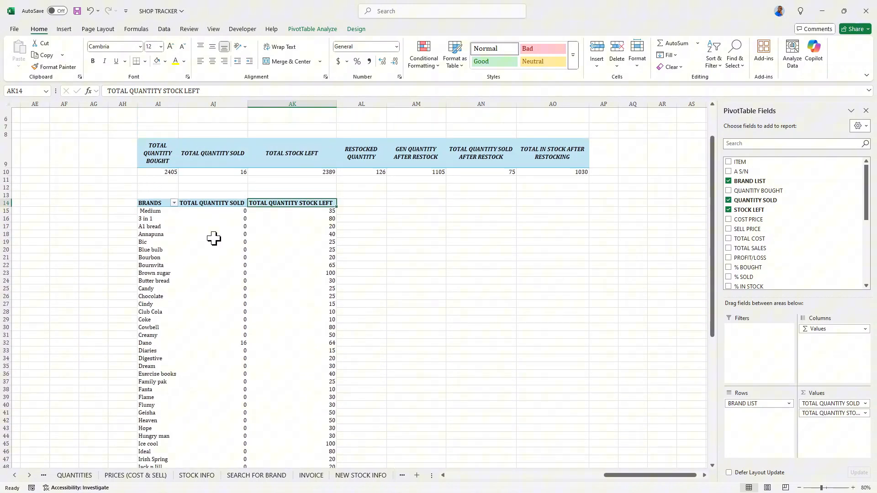
{"action": "left_click", "coordinate": [156, 204]}
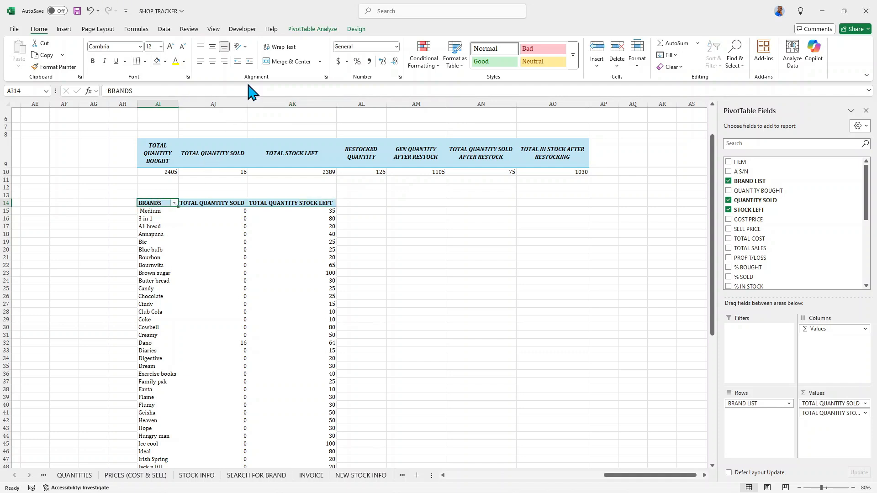
{"action": "left_click", "coordinate": [357, 30]}
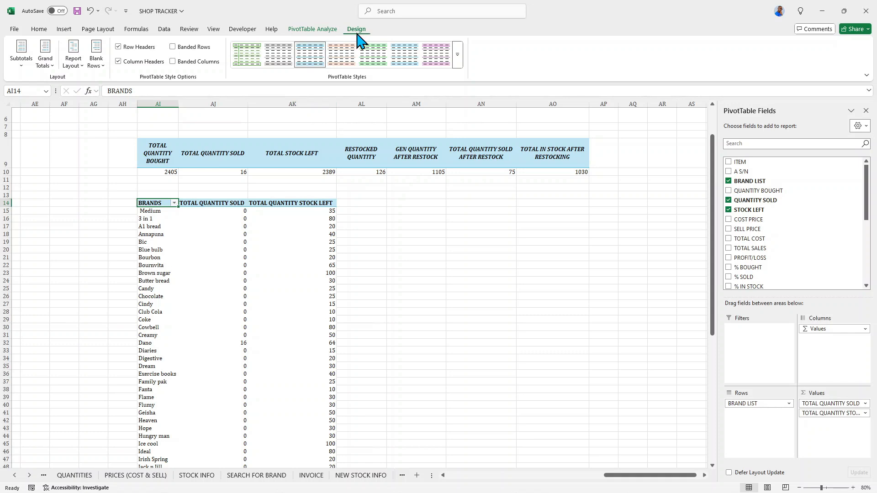
{"action": "left_click", "coordinate": [51, 68]}
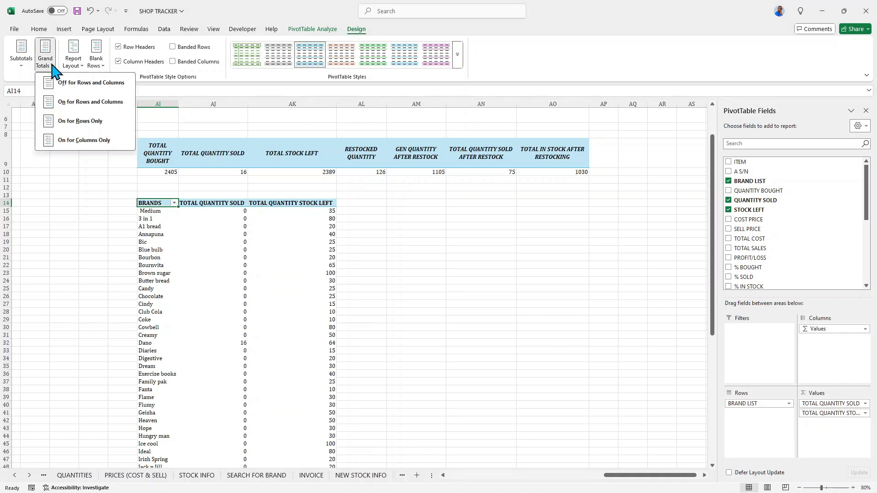
{"action": "left_click", "coordinate": [79, 91]}
Apply a Top 10 filter to the brands PivotTable showing the top 10 items by TOTAL QUANTITY STOCK LEFT.
{"action": "scroll", "coordinate": [227, 231], "scroll_direction": "down", "scroll_amount": 10}
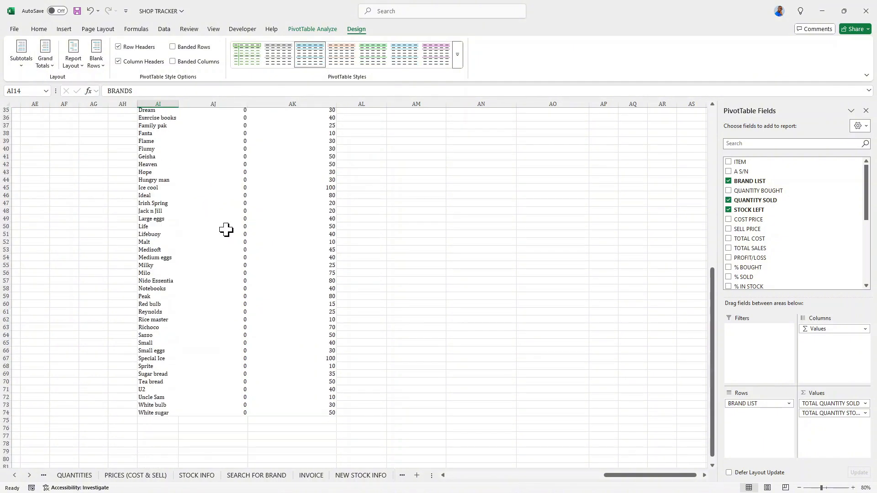
{"action": "scroll", "coordinate": [227, 231], "scroll_direction": "down", "scroll_amount": 3}
{"action": "scroll", "coordinate": [298, 334], "scroll_direction": "up", "scroll_amount": 12}
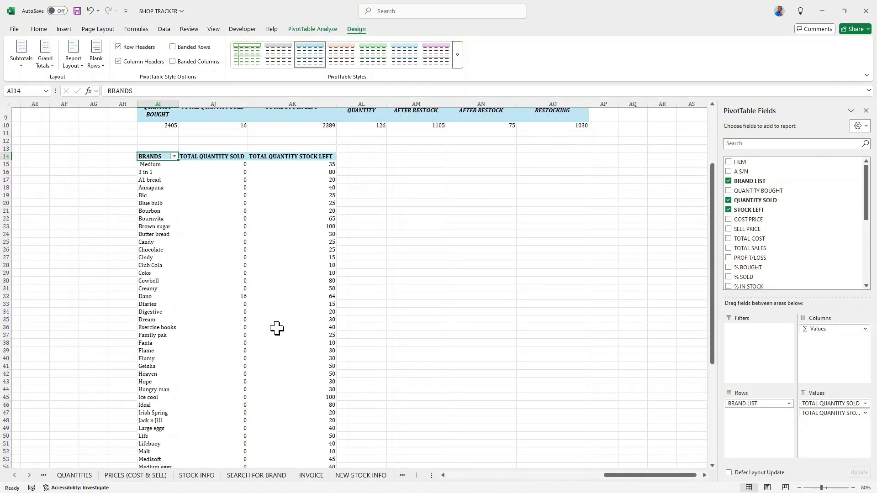
{"action": "scroll", "coordinate": [277, 328], "scroll_direction": "up", "scroll_amount": 3}
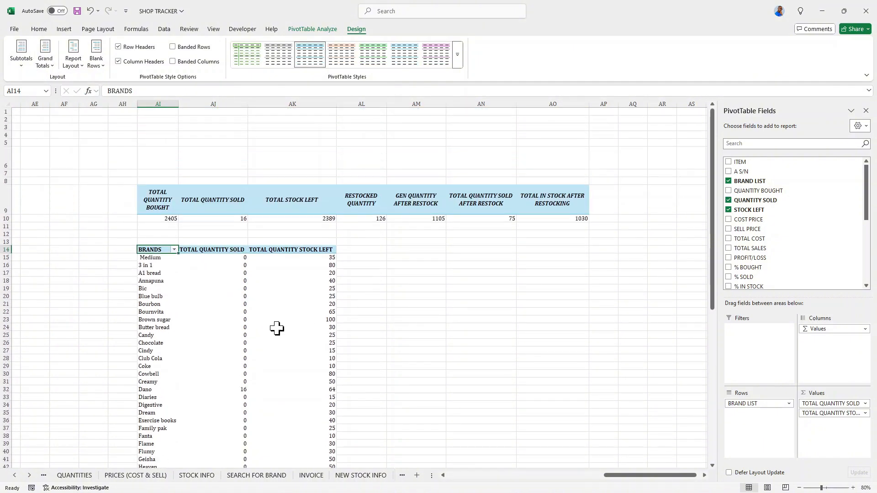
{"action": "left_click", "coordinate": [155, 258]}
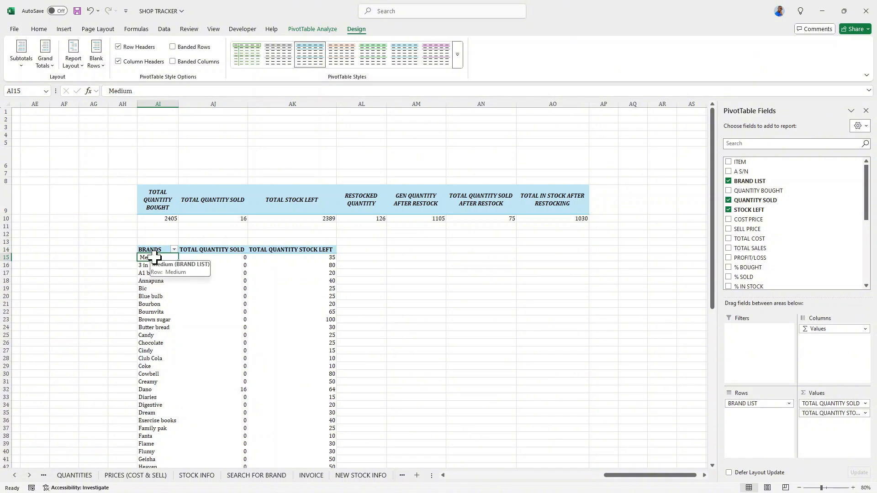
{"action": "right_click", "coordinate": [155, 259]}
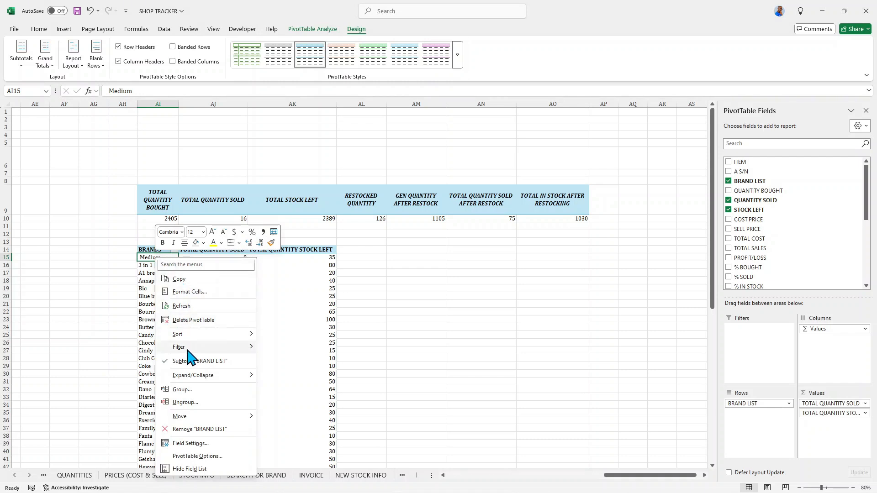
{"action": "mouse_move", "coordinate": [188, 349]}
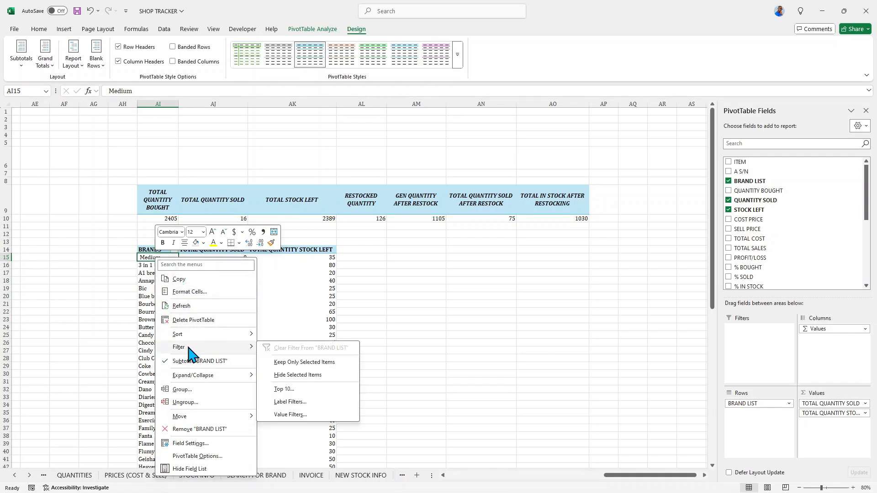
{"action": "left_click", "coordinate": [302, 389]}
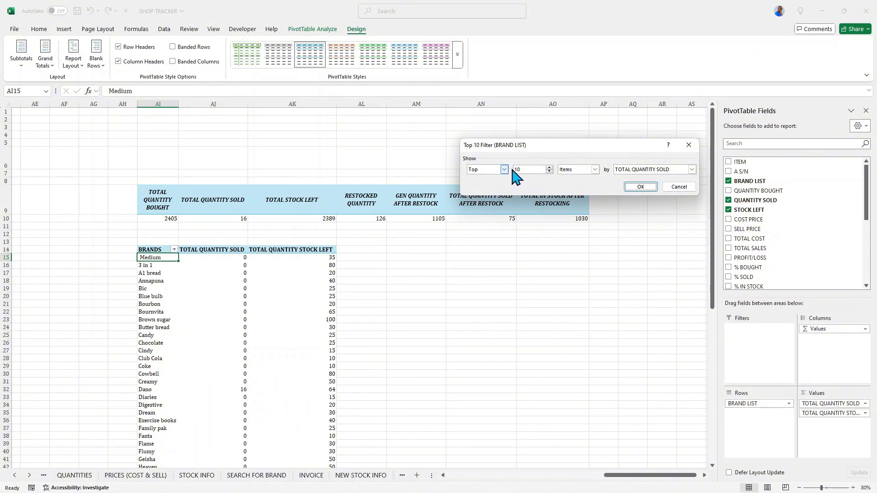
{"action": "left_click", "coordinate": [594, 169]}
{"action": "left_click", "coordinate": [593, 172]}
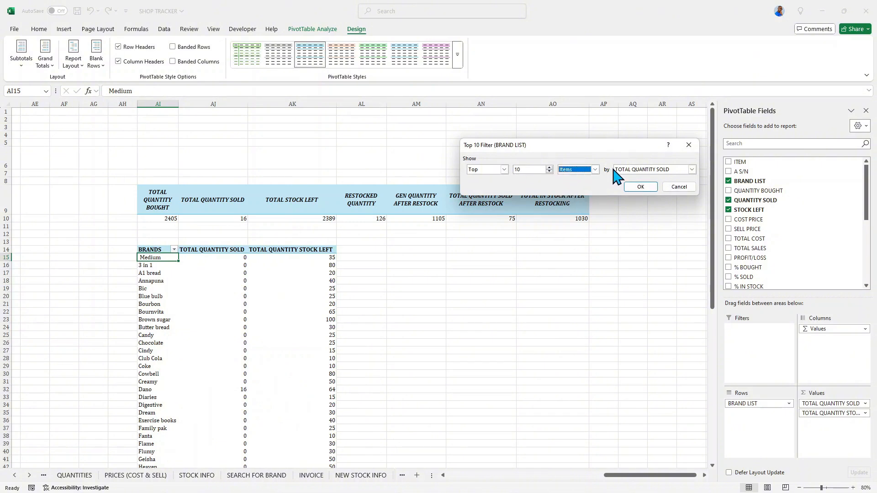
{"action": "left_click", "coordinate": [690, 171]}
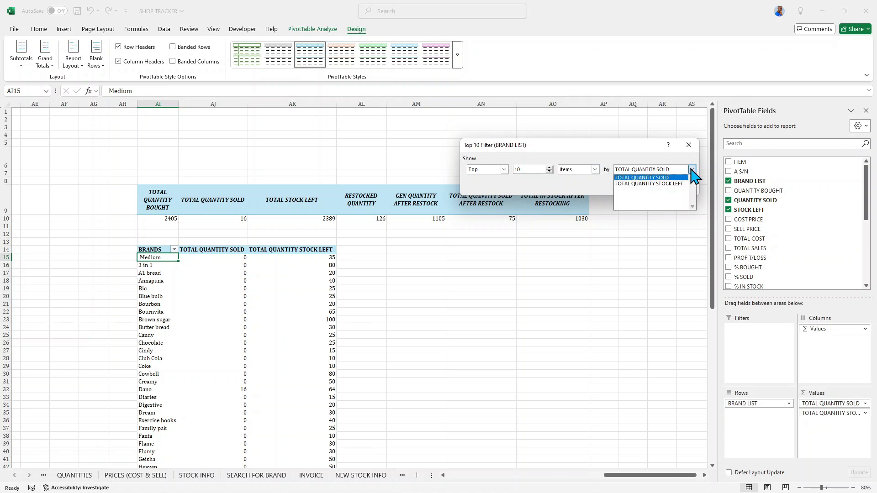
{"action": "left_click", "coordinate": [652, 184]}
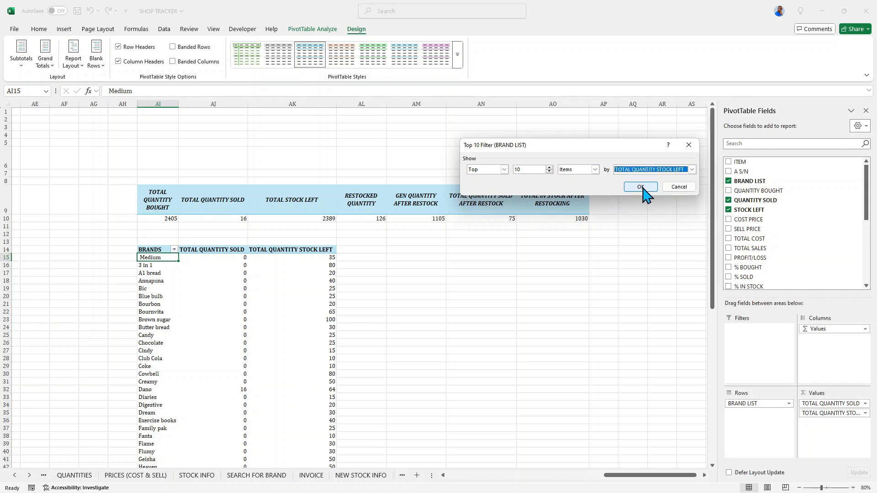
{"action": "left_click", "coordinate": [641, 187]}
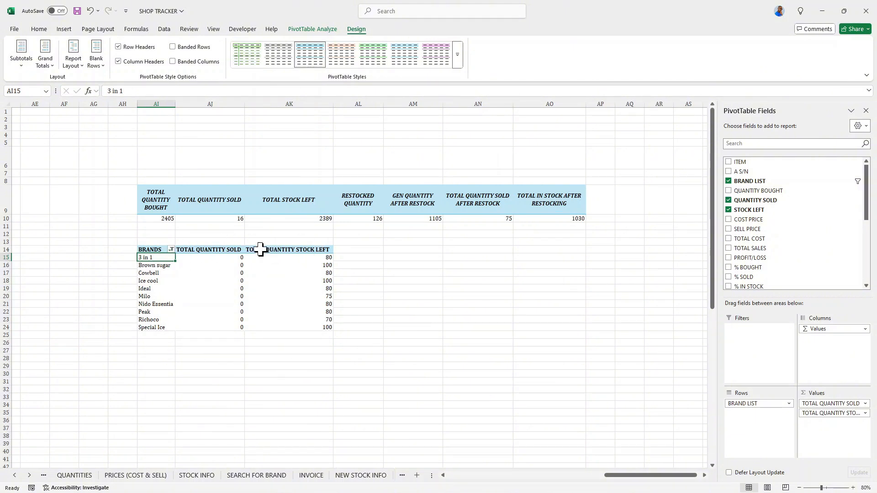
Copy the whole brands PivotTable and paste the copy starting at cell AN14.
{"action": "left_click", "coordinate": [301, 258]}
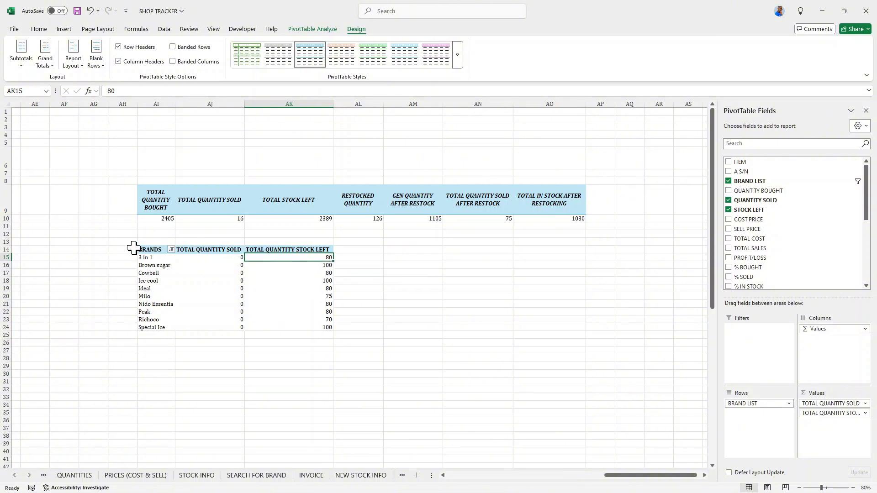
{"action": "left_click_drag", "start_coordinate": [148, 249], "coordinate": [284, 325]}
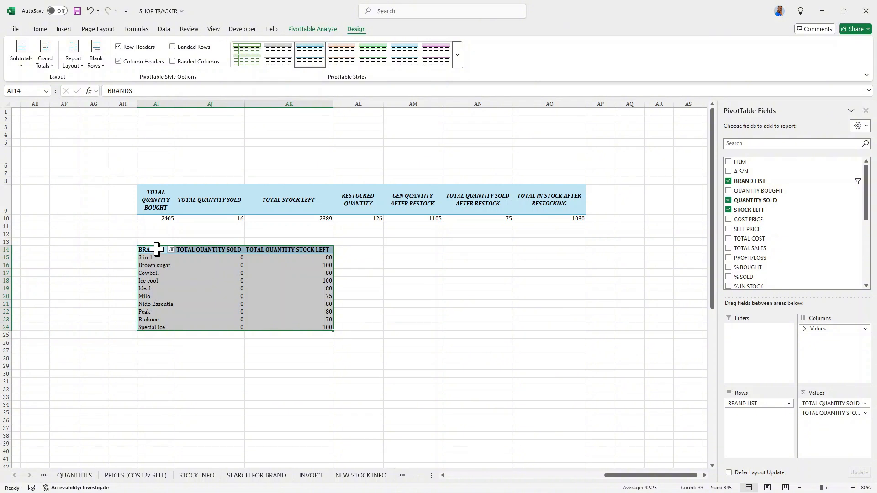
{"action": "right_click", "coordinate": [156, 249]}
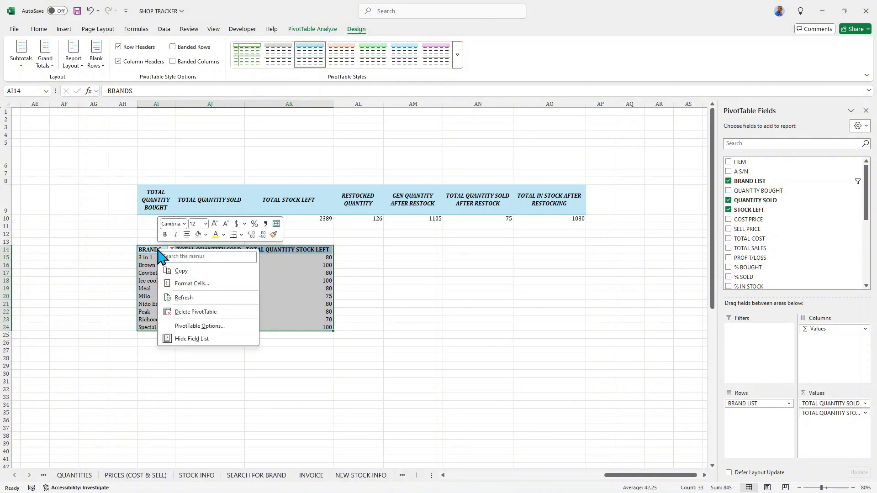
{"action": "left_click", "coordinate": [181, 272]}
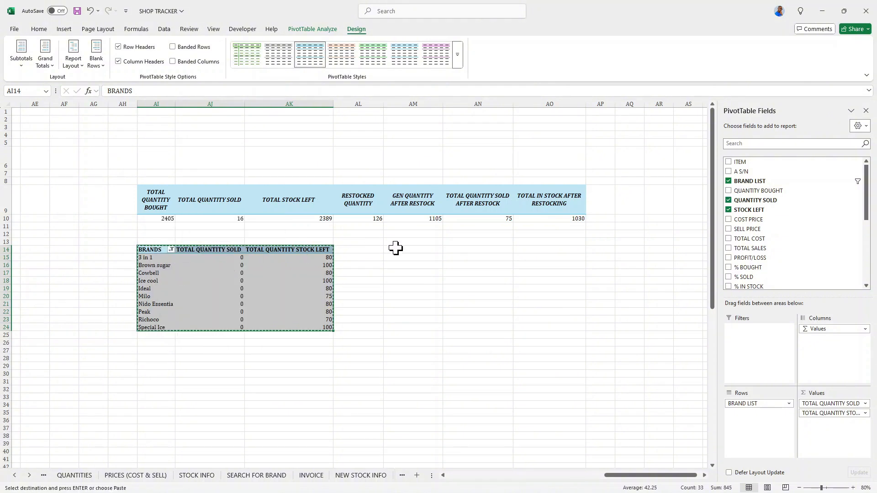
{"action": "left_click", "coordinate": [469, 251]}
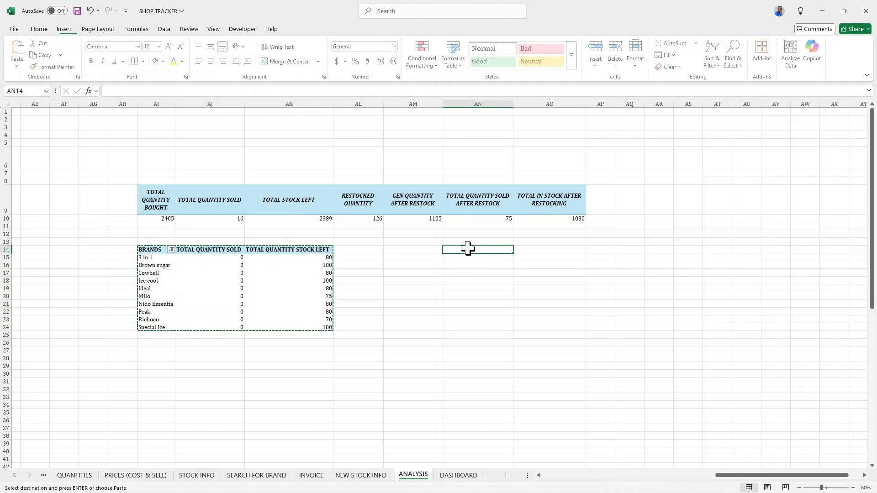
{"action": "right_click", "coordinate": [469, 251]}
{"action": "left_click", "coordinate": [490, 270]}
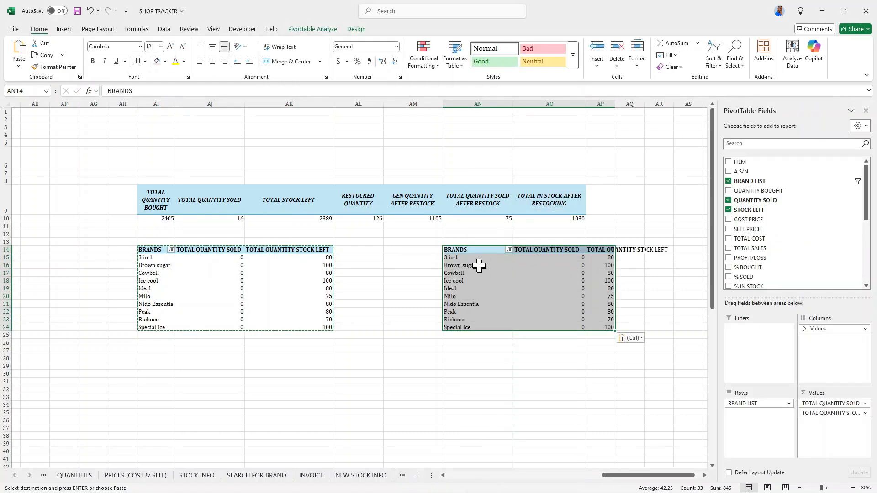
In the copied PivotTable, replace QUANTITY SOLD and STOCK LEFT values with QUANTITY SOLD AFTER RESTOCK and NEW STOCK.
{"action": "left_click", "coordinate": [728, 200]}
{"action": "left_click", "coordinate": [729, 209]}
{"action": "scroll", "coordinate": [778, 215], "scroll_direction": "down", "scroll_amount": 3}
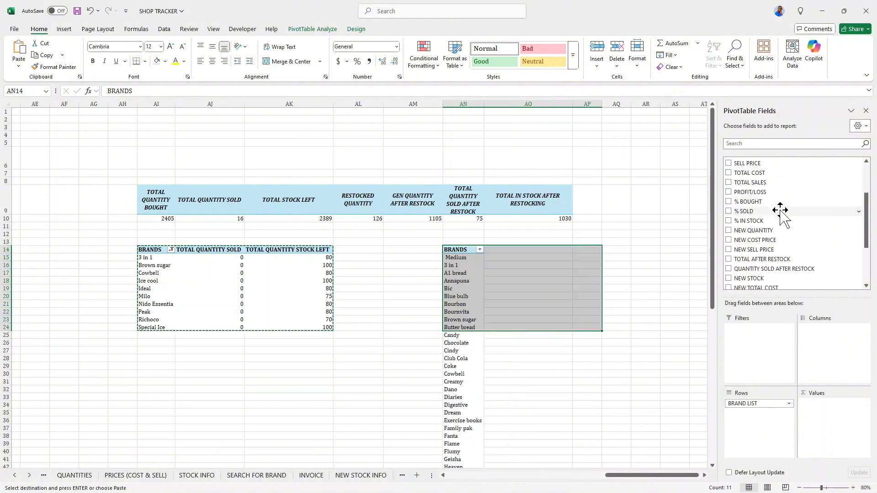
{"action": "scroll", "coordinate": [780, 211], "scroll_direction": "down", "scroll_amount": 3}
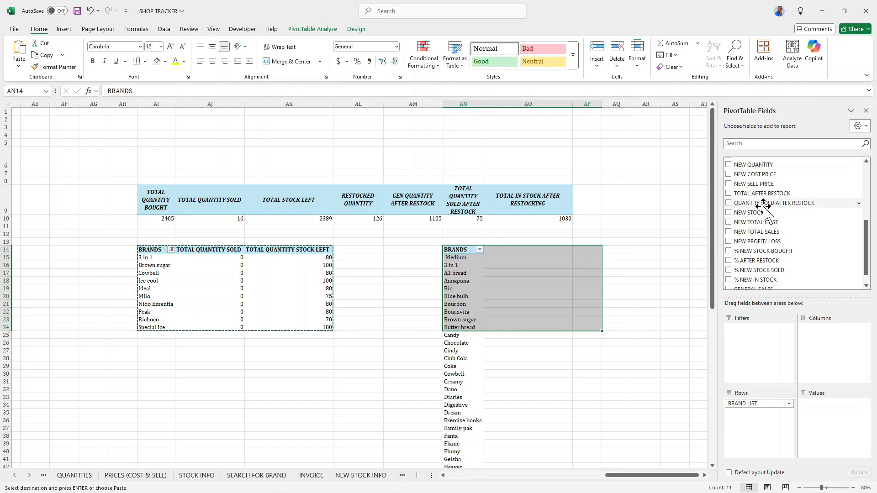
{"action": "left_click", "coordinate": [729, 204]}
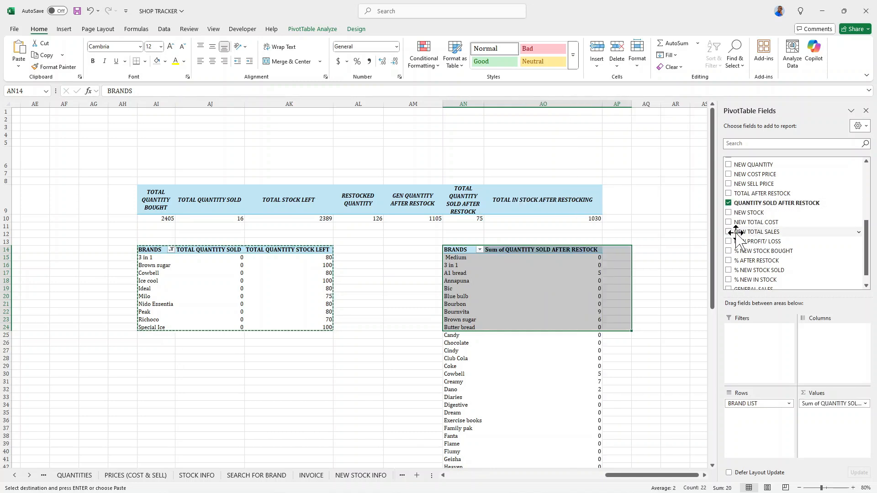
{"action": "left_click", "coordinate": [728, 213]}
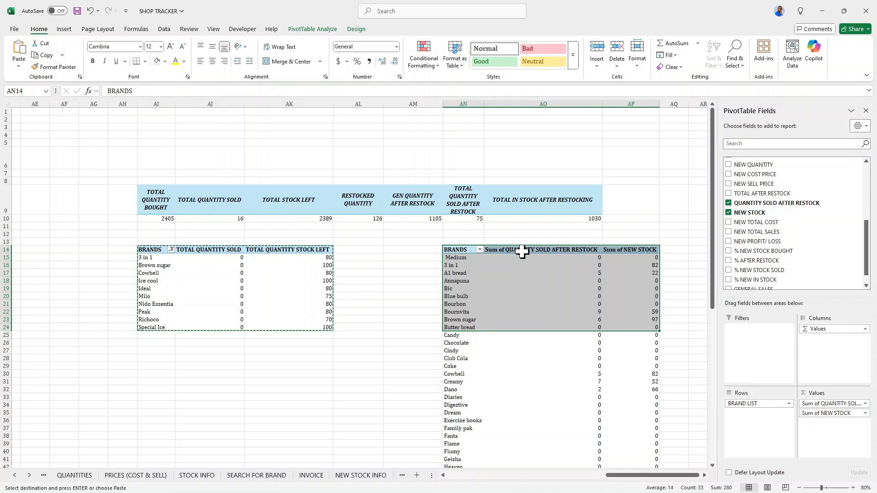
Rename the Sum of QUANTITY SOLD AFTER RESTOCK value field to TOTAL QUANTITY SOLD AFTER RESTOCK.
{"action": "double_click", "coordinate": [523, 252]}
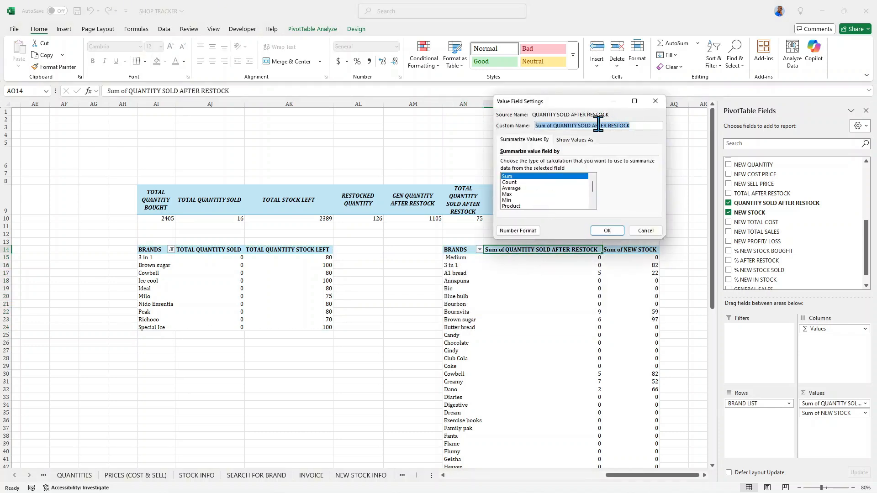
{"action": "left_click", "coordinate": [552, 125]}
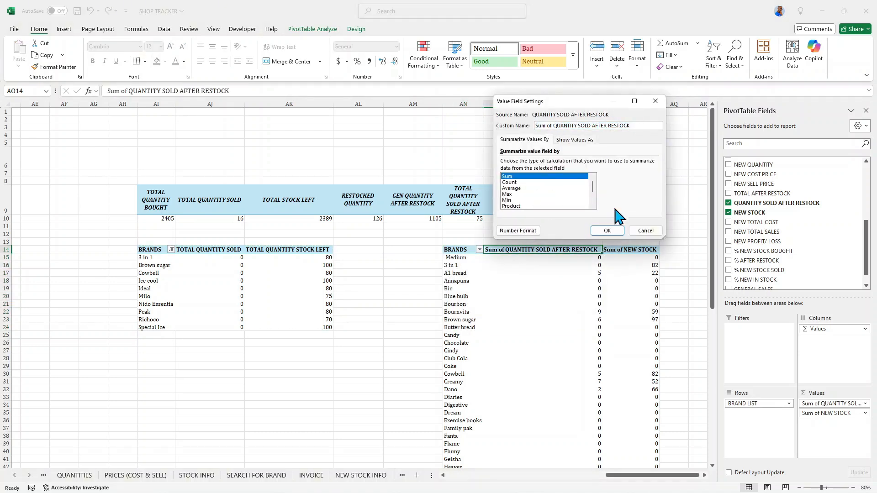
{"action": "key", "text": "BackSpace"}
{"action": "key", "text": "BackSpace"}
{"action": "key", "text": "BackSpace"}
{"action": "key", "text": "BackSpace"}
{"action": "key", "text": "BackSpace"}
{"action": "key", "text": "BackSpace"}
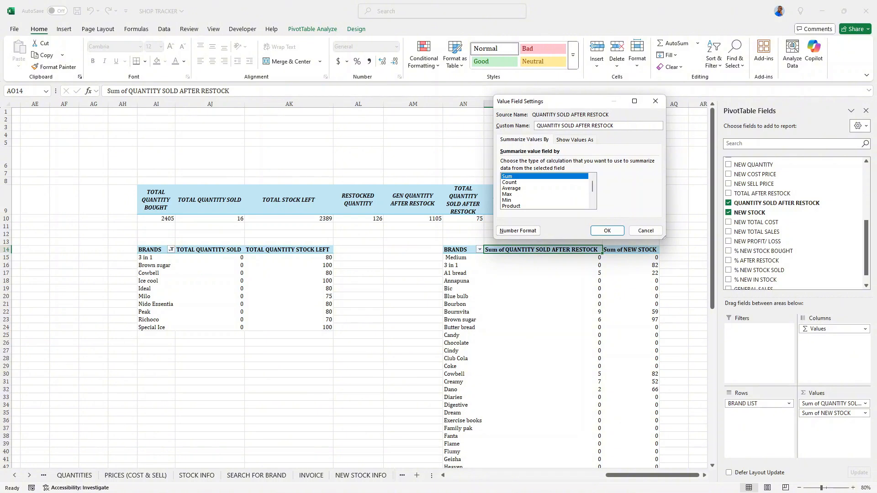
{"action": "type", "text": "TOTLA"}
{"action": "key", "text": "BackSpace"}
{"action": "key", "text": "BackSpace"}
{"action": "type", "text": "AL"}
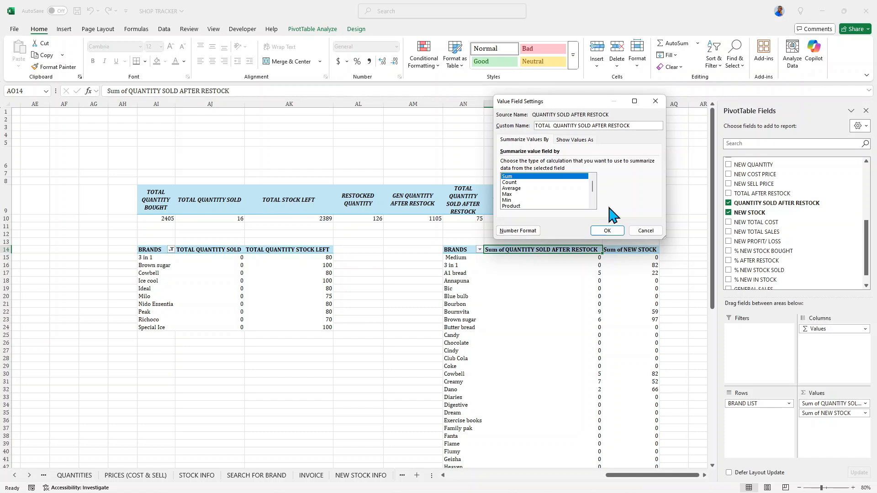
{"action": "key", "text": "BackSpace"}
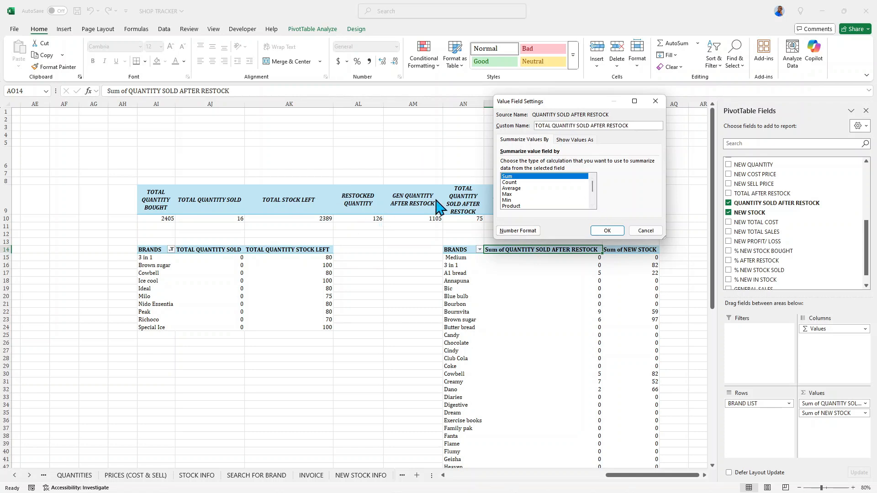
{"action": "left_click", "coordinate": [607, 231]}
Rename the Sum of NEW STOCK value field to TOTAL IN STOCK AFTER RESTOCK.
{"action": "double_click", "coordinate": [615, 254]}
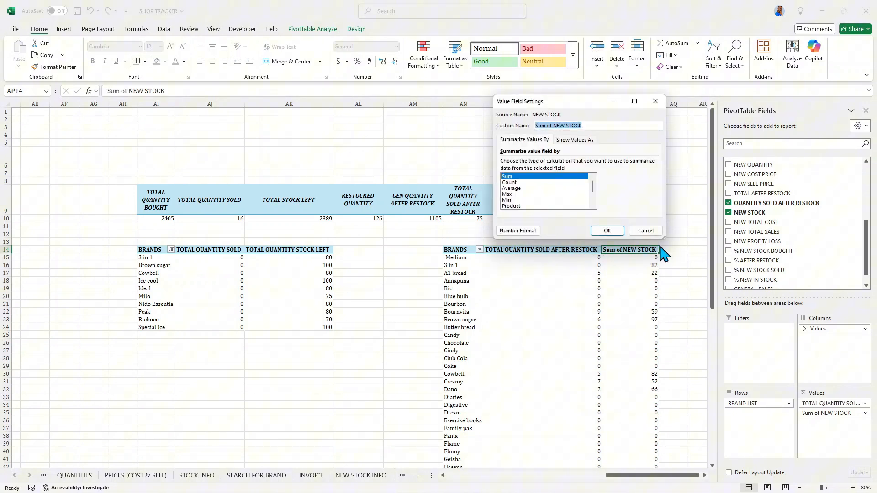
{"action": "left_click", "coordinate": [553, 126]}
{"action": "key", "text": "BackSpace"}
{"action": "key", "text": "BackSpace"}
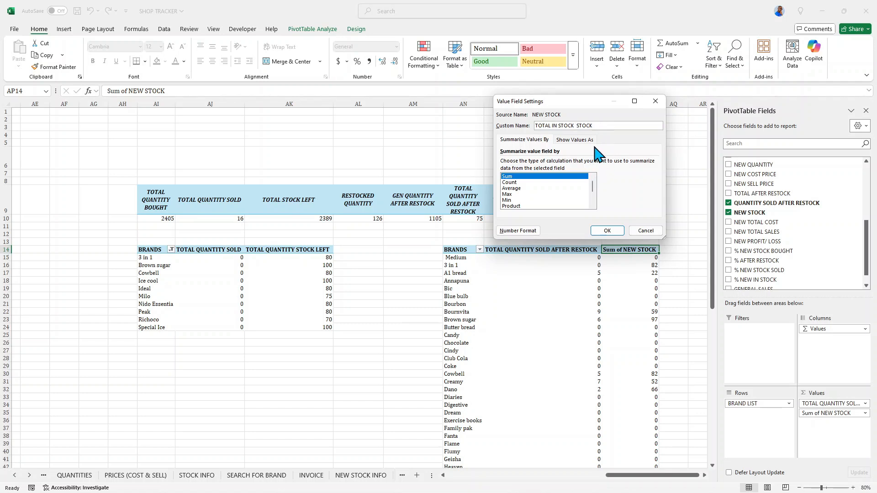
{"action": "type", "text": "AFTER"}
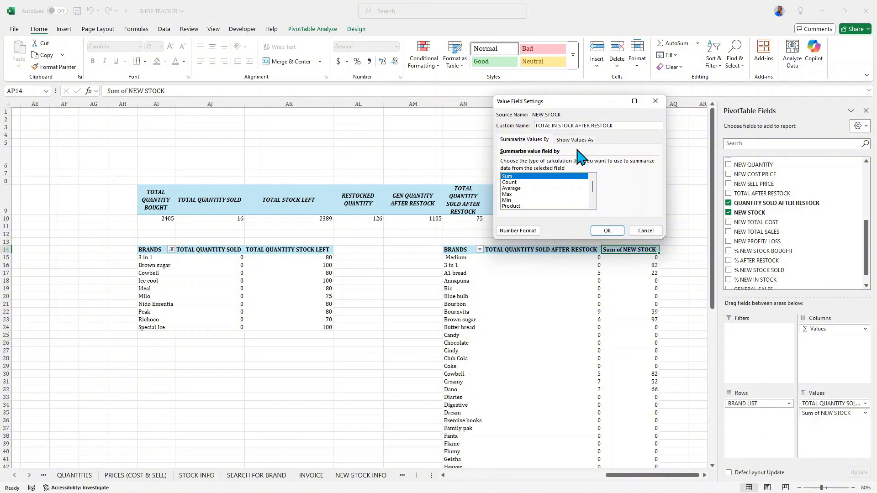
{"action": "left_click", "coordinate": [607, 231]}
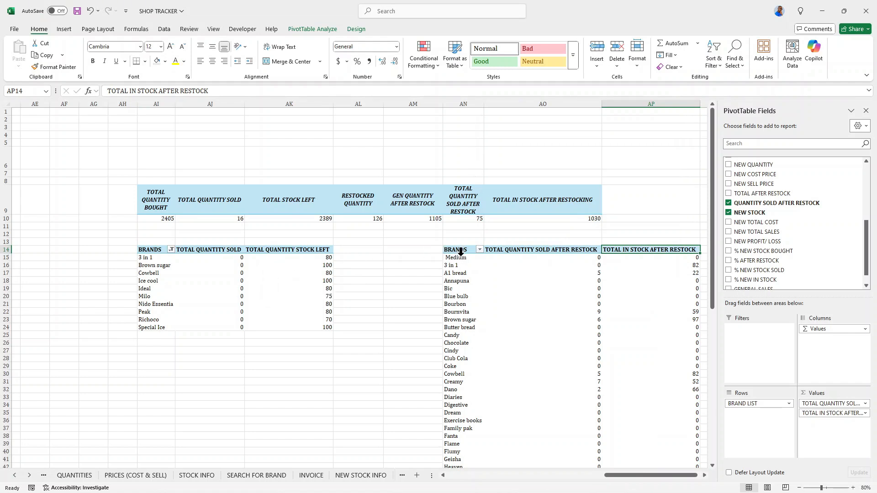
Filter the copied PivotTable's brands to the top 10 items by TOTAL IN STOCK AFTER RESTOCK.
{"action": "left_click", "coordinate": [457, 257]}
{"action": "right_click", "coordinate": [461, 258]}
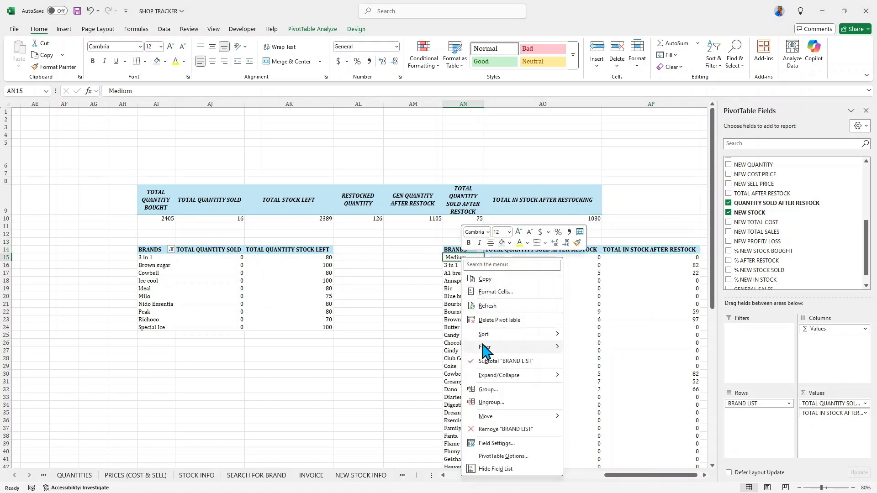
{"action": "mouse_move", "coordinate": [484, 348]}
{"action": "left_click", "coordinate": [595, 392]}
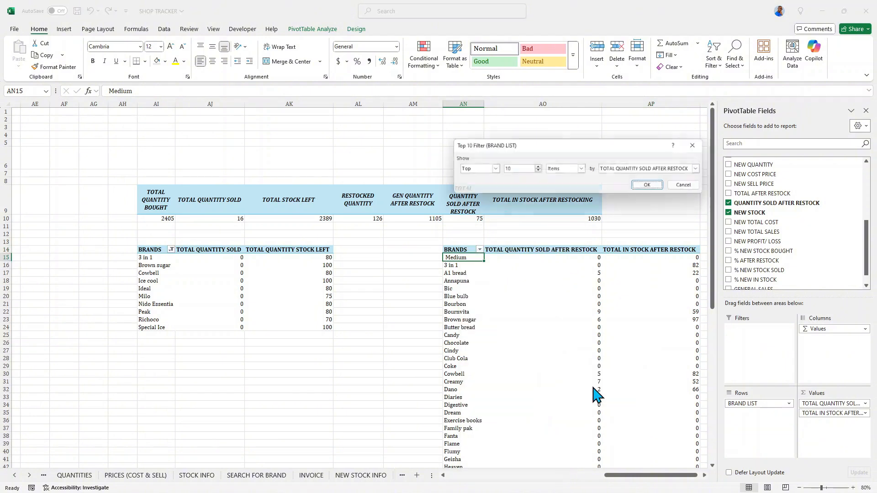
{"action": "left_click", "coordinate": [704, 169]}
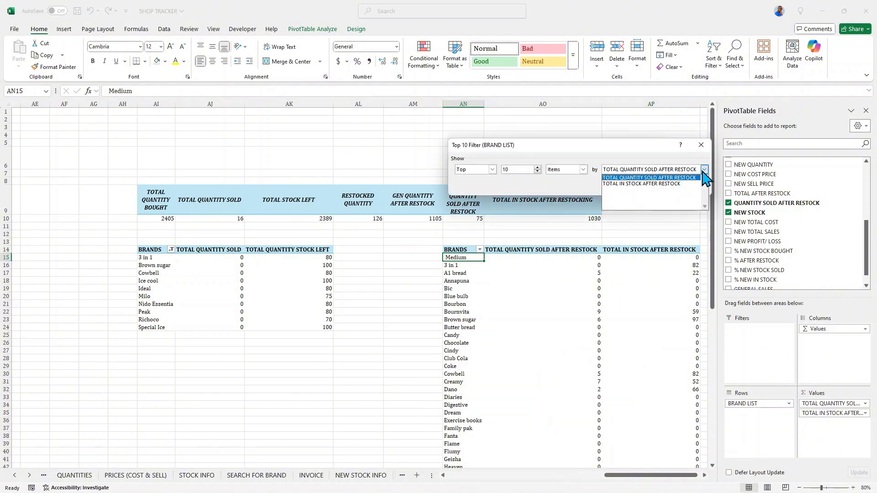
{"action": "left_click", "coordinate": [675, 184]}
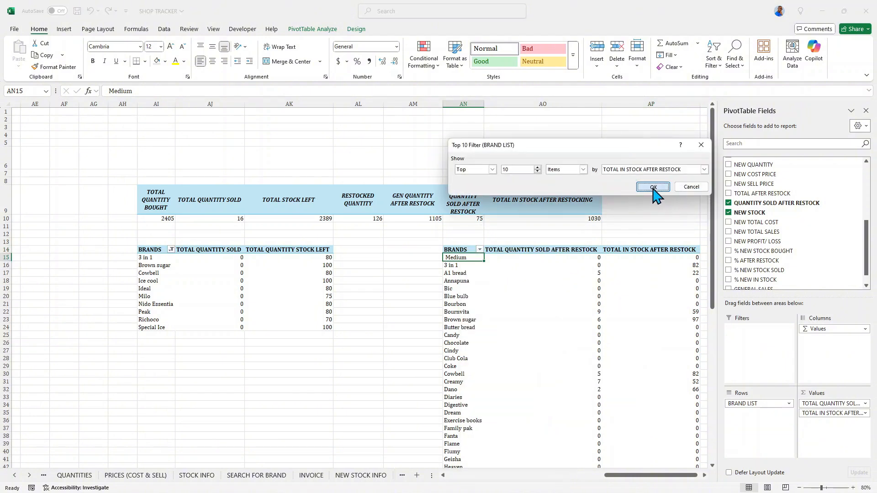
{"action": "left_click", "coordinate": [662, 187]}
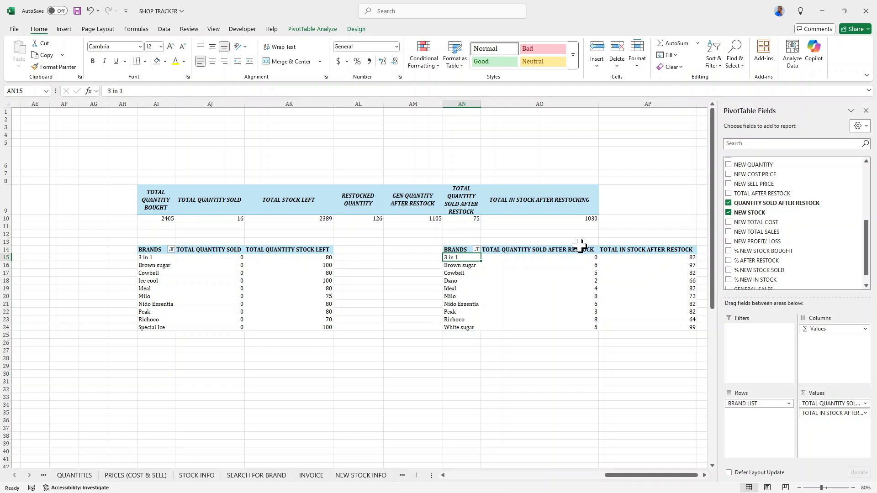
{"action": "left_click", "coordinate": [704, 475]}
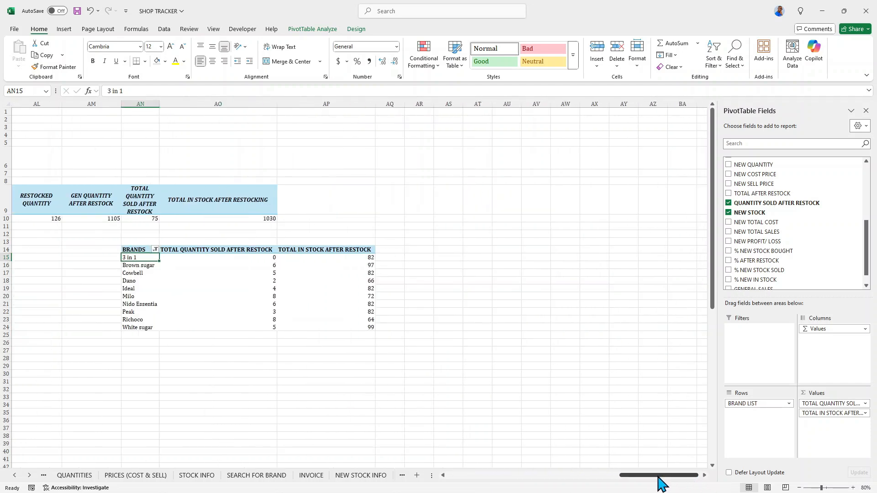
{"action": "left_click_drag", "start_coordinate": [657, 475], "coordinate": [665, 477]}
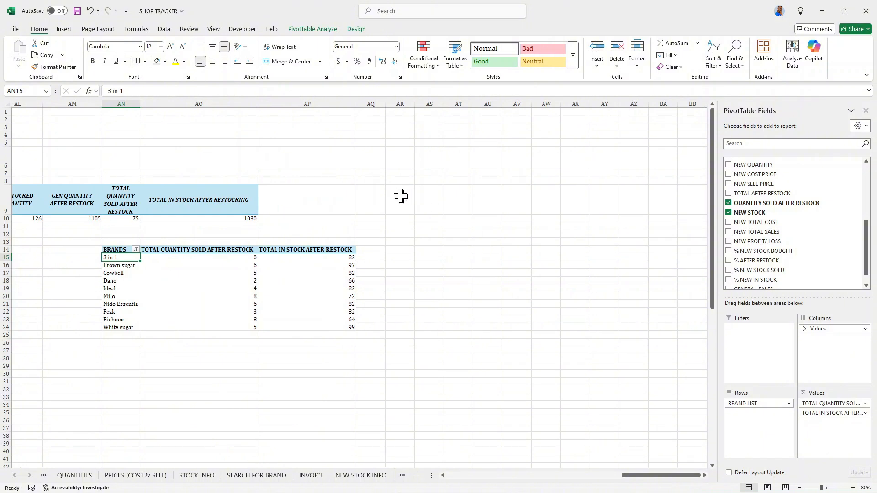
{"action": "left_click", "coordinate": [729, 203]}
{"action": "left_click", "coordinate": [728, 213]}
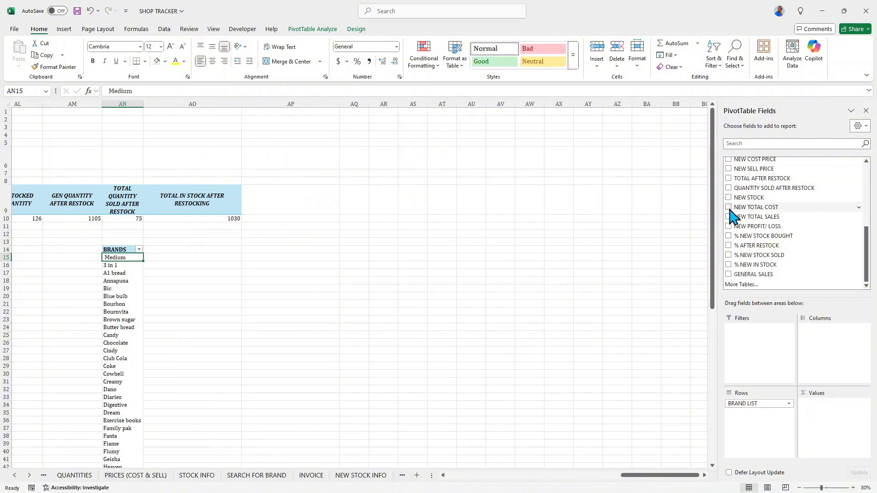
{"action": "scroll", "coordinate": [748, 223], "scroll_direction": "up", "scroll_amount": 8}
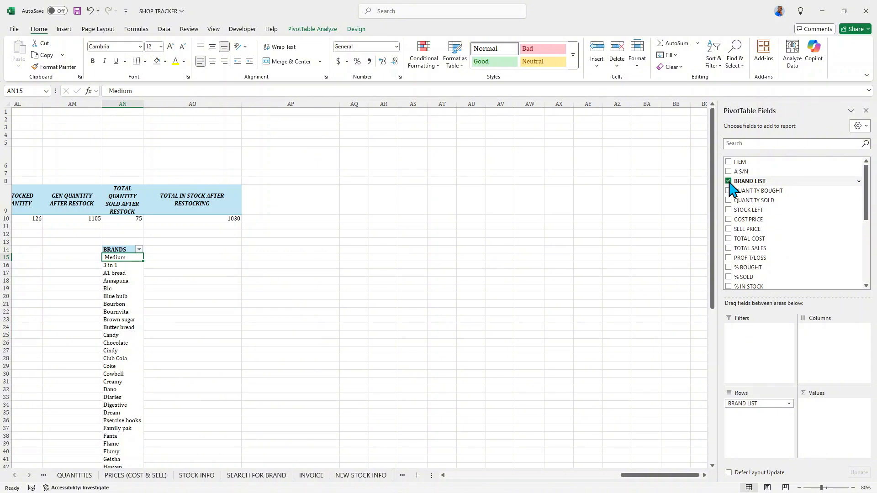
{"action": "left_click", "coordinate": [728, 181]}
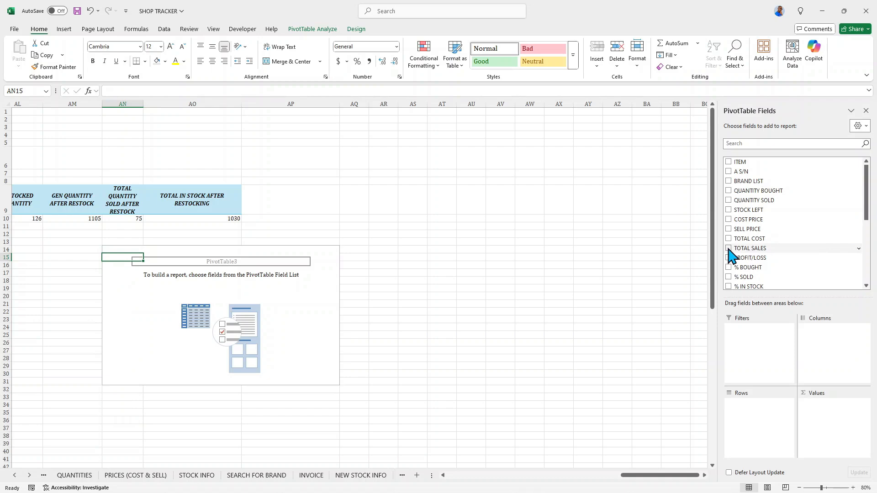
{"action": "mouse_move", "coordinate": [633, 475]}
{"action": "left_mouse_down"}
{"action": "mouse_move", "coordinate": [587, 477]}
{"action": "mouse_move", "coordinate": [627, 475]}
{"action": "left_mouse_up"}
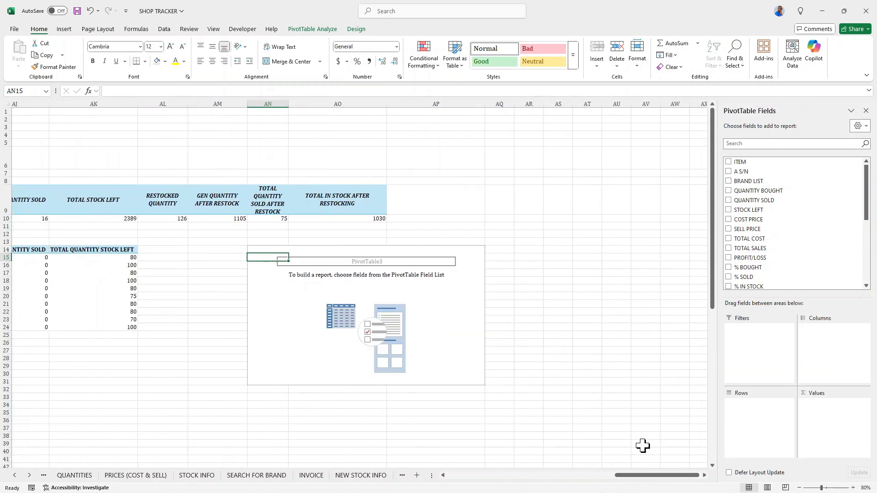
{"action": "key", "text": "ctrl+z"}
{"action": "key", "text": "ctrl+z"}
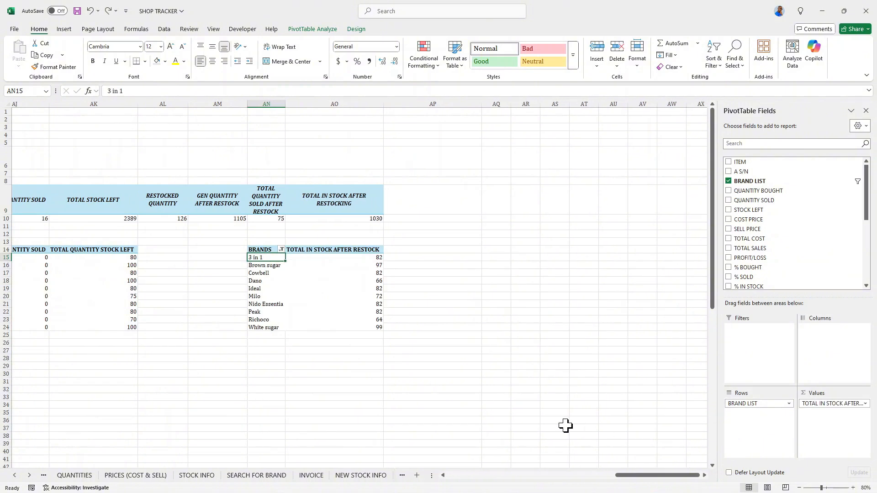
{"action": "scroll", "coordinate": [767, 231], "scroll_direction": "down", "scroll_amount": 8}
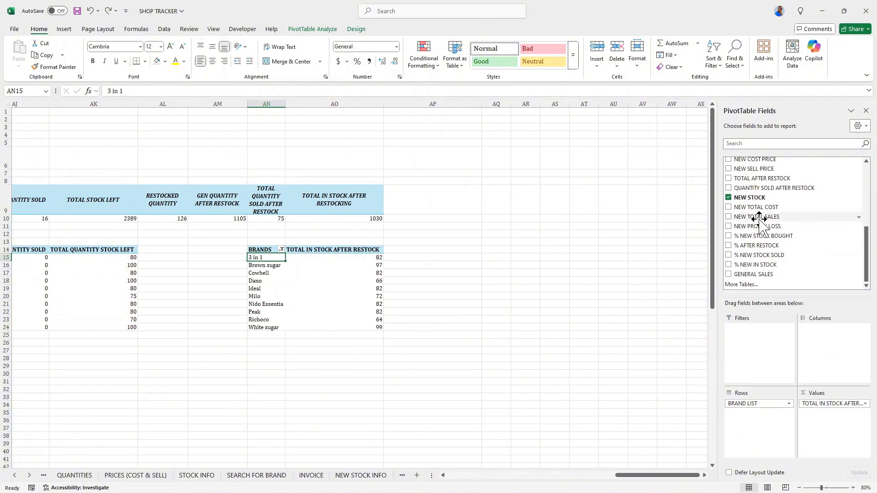
{"action": "key", "text": "ctrl+y"}
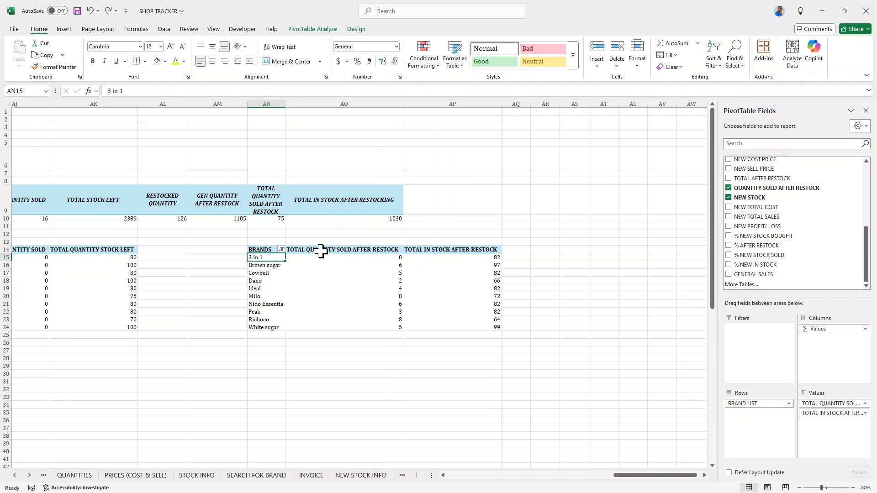
Copy the after-restock brand PivotTable and paste it at cell AT9 of the ANALYSIS sheet.
{"action": "left_click_drag", "start_coordinate": [256, 250], "coordinate": [452, 327]}
{"action": "right_click", "coordinate": [446, 252]}
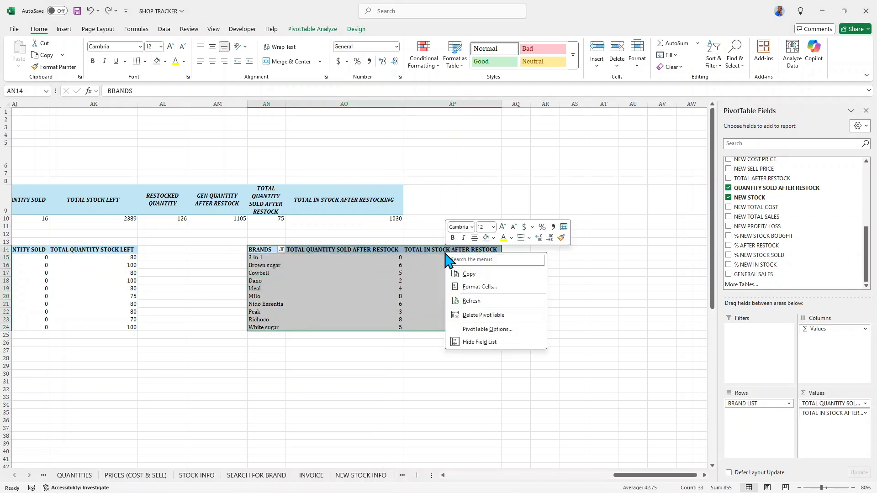
{"action": "left_click", "coordinate": [469, 275]}
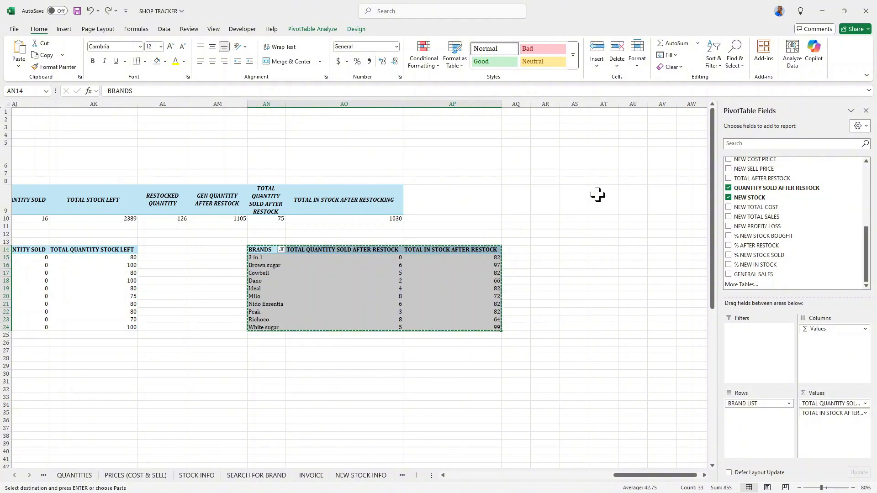
{"action": "left_click", "coordinate": [604, 193]}
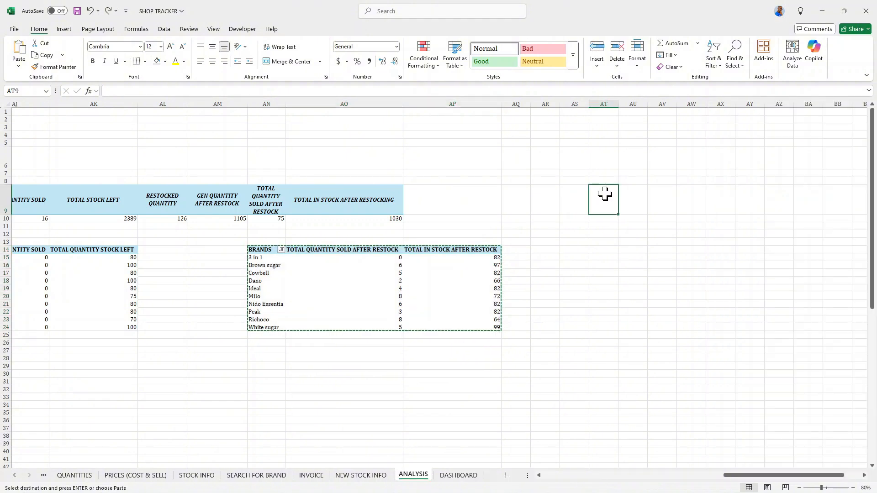
{"action": "right_click", "coordinate": [605, 195]}
{"action": "left_click", "coordinate": [628, 255]}
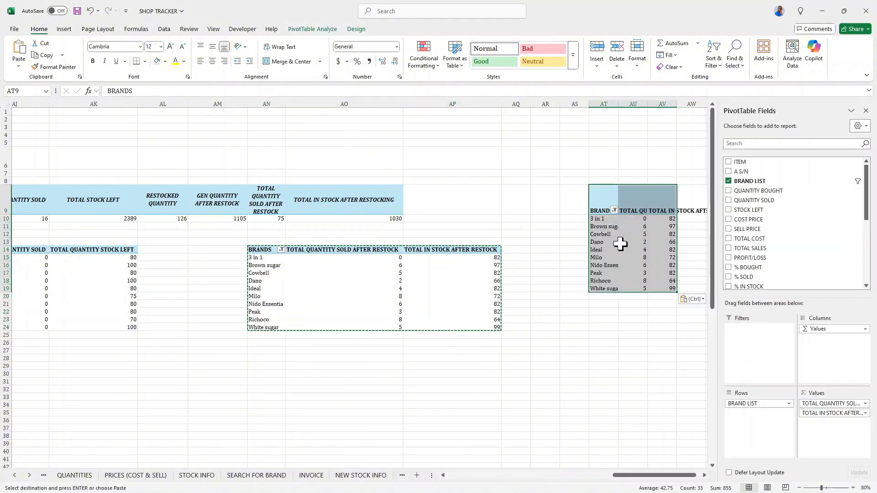
Remove all fields from the pasted PivotTable so it is empty.
{"action": "left_click", "coordinate": [728, 182]}
{"action": "left_click_drag", "start_coordinate": [867, 196], "coordinate": [869, 252]}
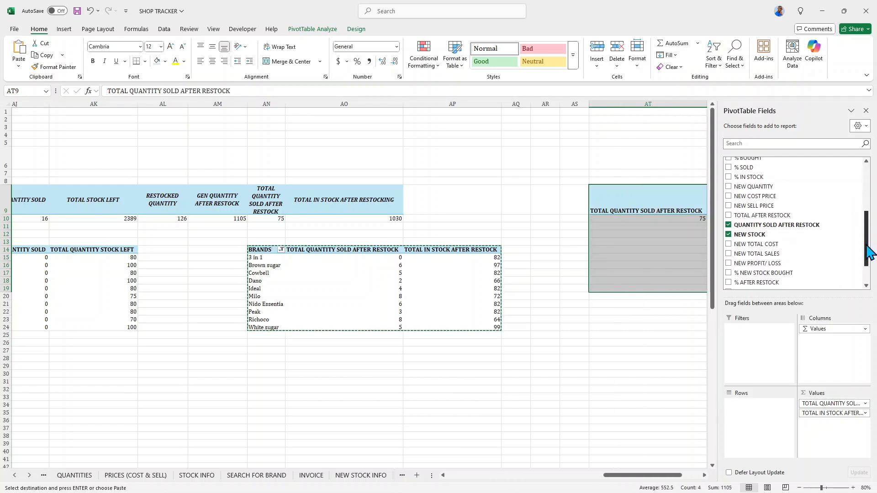
{"action": "scroll", "coordinate": [869, 252], "scroll_direction": "down", "scroll_amount": 1}
{"action": "left_click", "coordinate": [728, 195]}
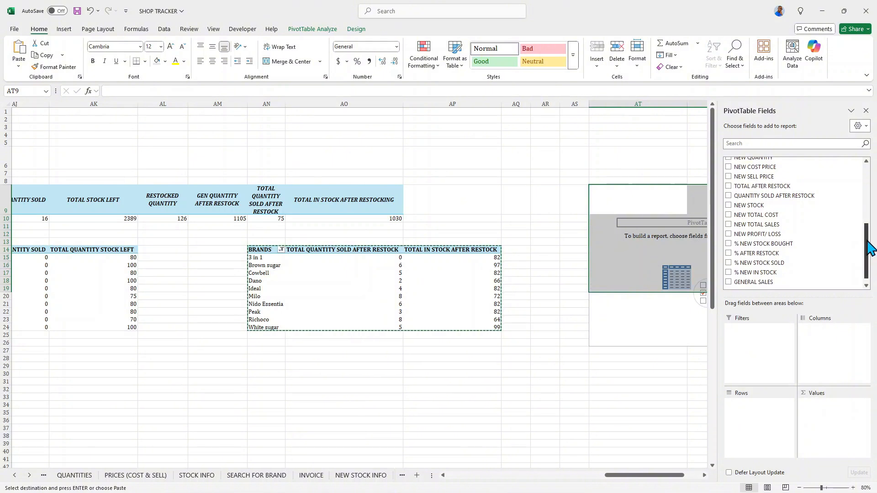
Add TOTAL SALES and PROFIT/LOSS as value fields in the new PivotTable.
{"action": "left_click_drag", "start_coordinate": [871, 241], "coordinate": [860, 197]}
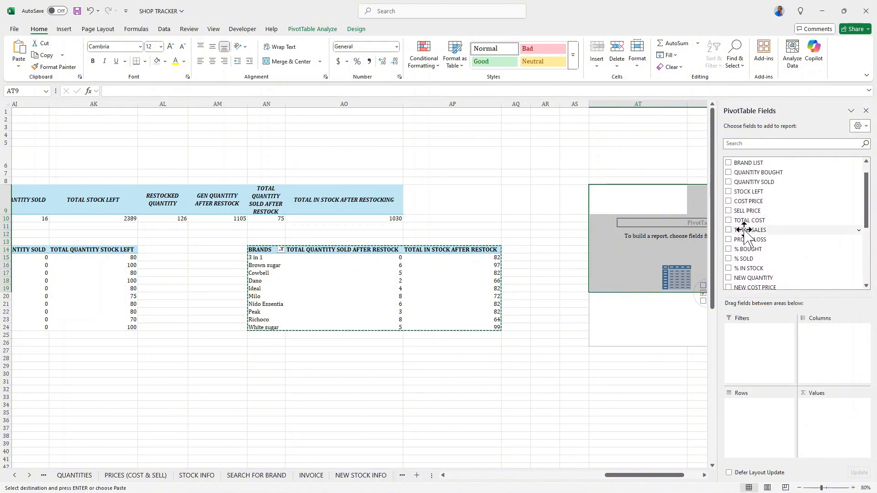
{"action": "left_click", "coordinate": [729, 229]}
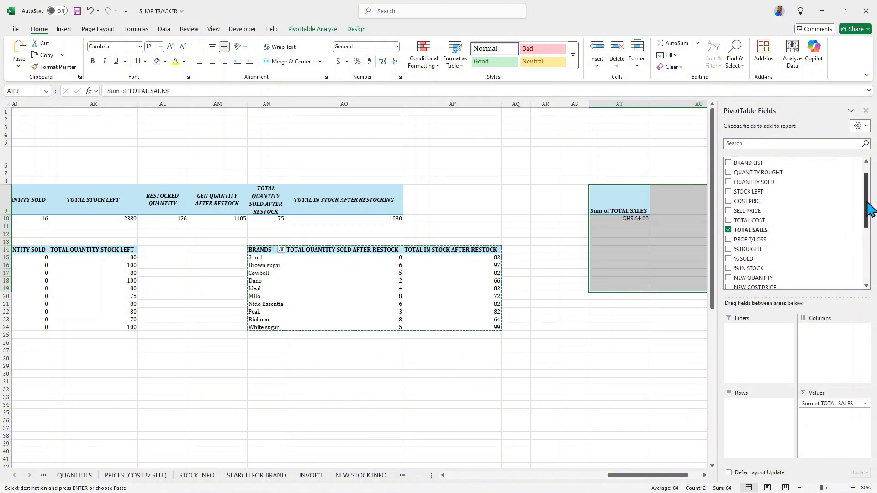
{"action": "left_click", "coordinate": [728, 239]}
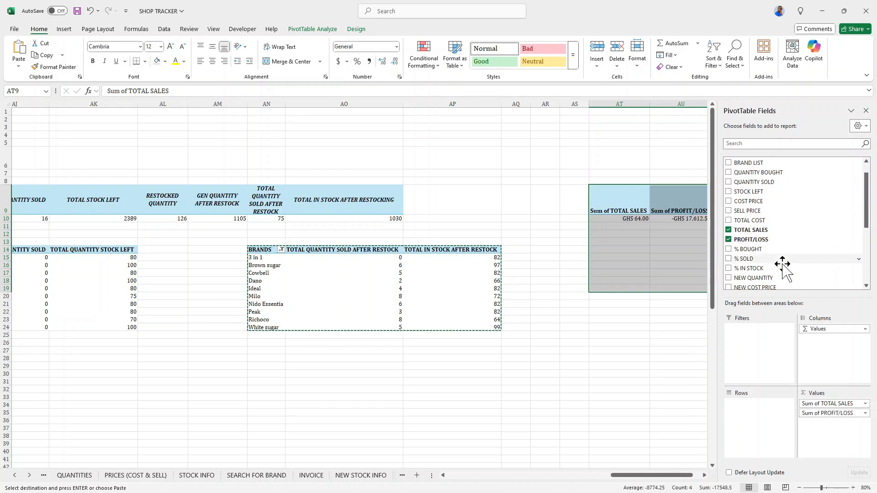
Add NEW TOTAL SALES, NEW PROFIT/ LOSS and GENERAL SALES as further value fields.
{"action": "left_click_drag", "start_coordinate": [868, 225], "coordinate": [873, 274]}
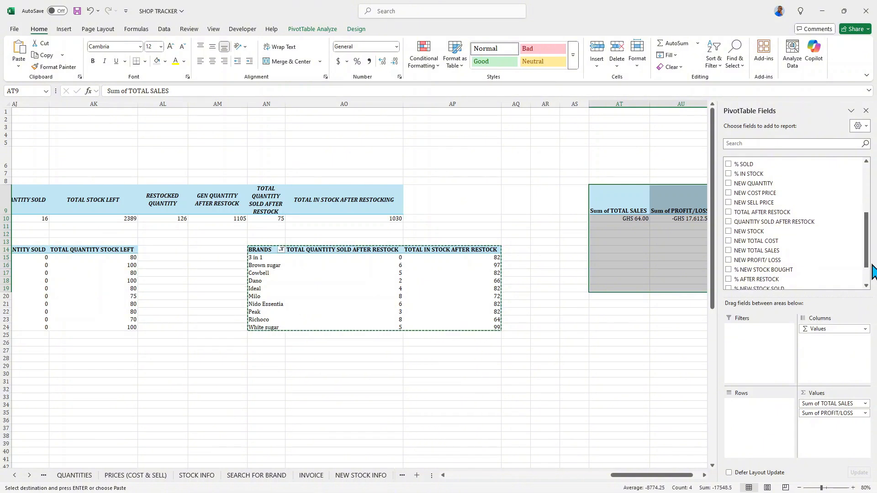
{"action": "left_click", "coordinate": [727, 250]}
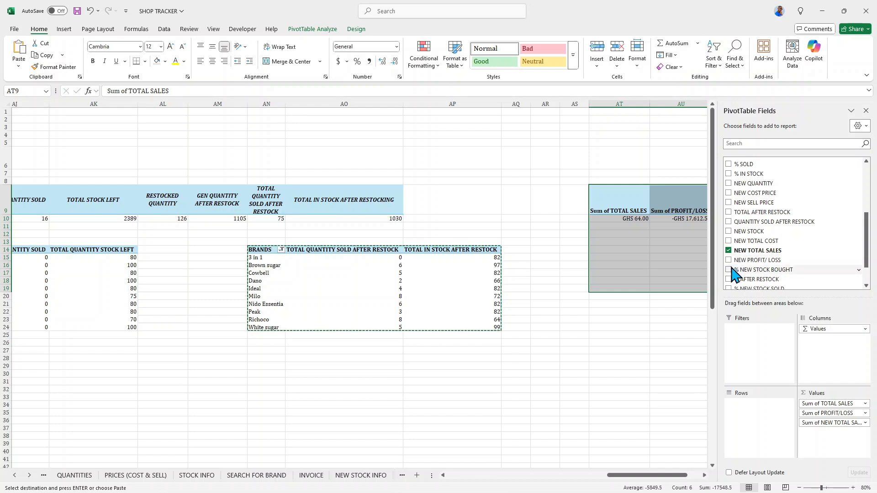
{"action": "left_click", "coordinate": [728, 259]}
{"action": "left_click_drag", "start_coordinate": [870, 254], "coordinate": [870, 267]}
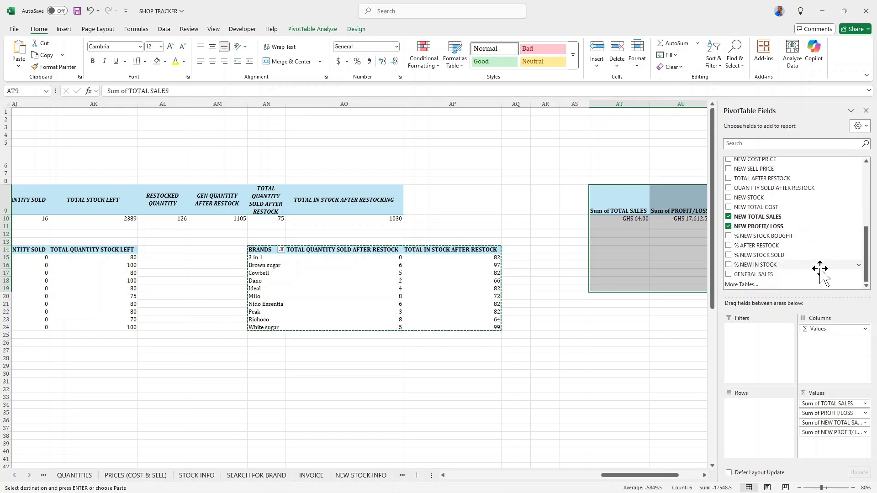
{"action": "left_click", "coordinate": [728, 276]}
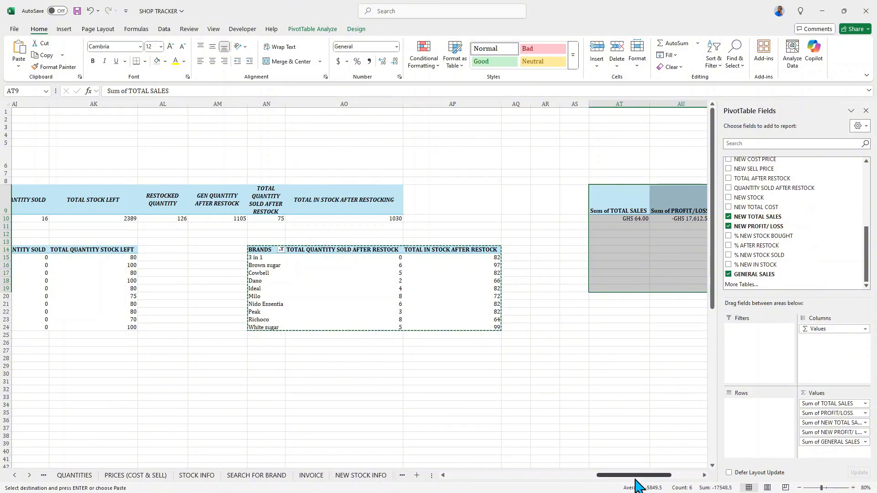
Rename the Sum of TOTAL SALES value field to TOTAL SALES GEN.
{"action": "left_click_drag", "start_coordinate": [635, 476], "coordinate": [665, 477]}
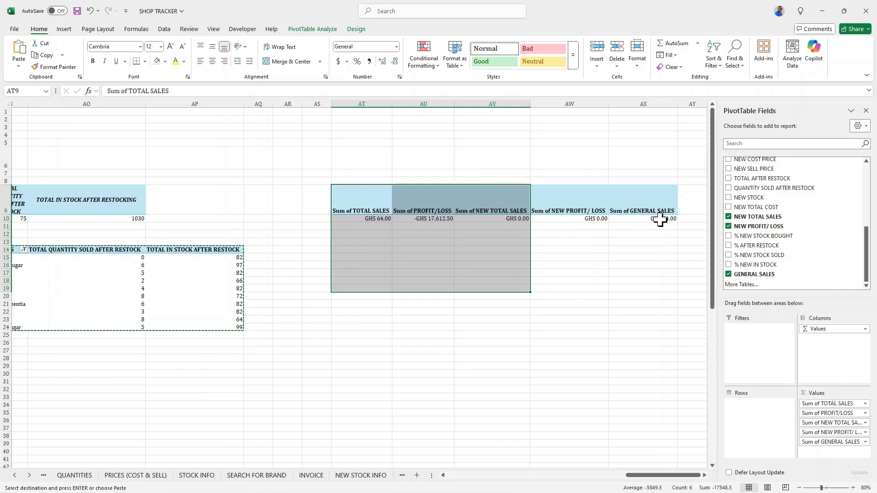
{"action": "left_click", "coordinate": [596, 219]}
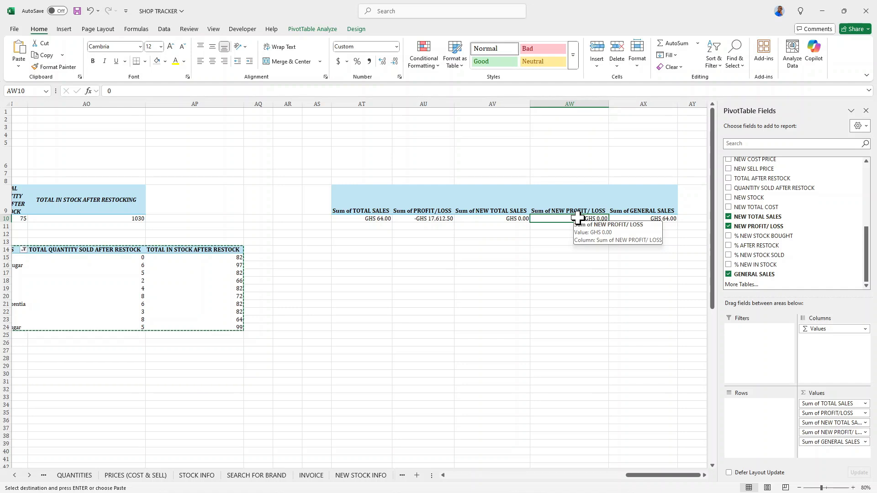
{"action": "double_click", "coordinate": [370, 208]}
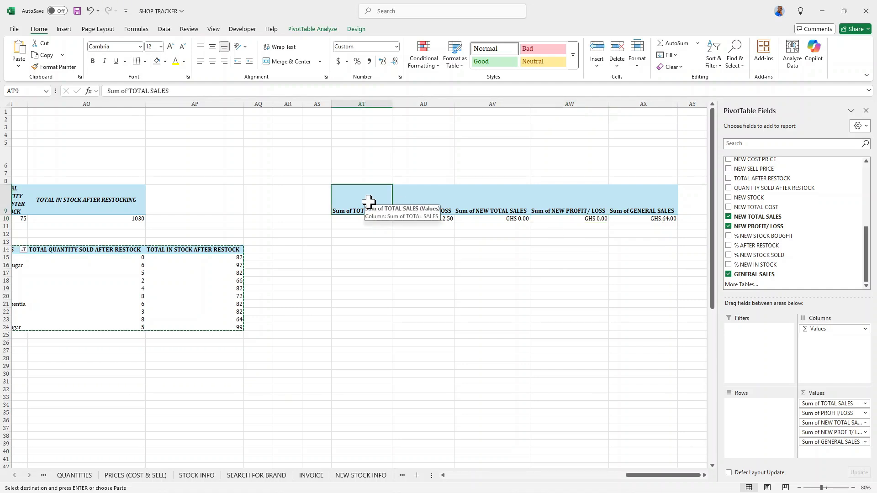
{"action": "left_click", "coordinate": [553, 125]}
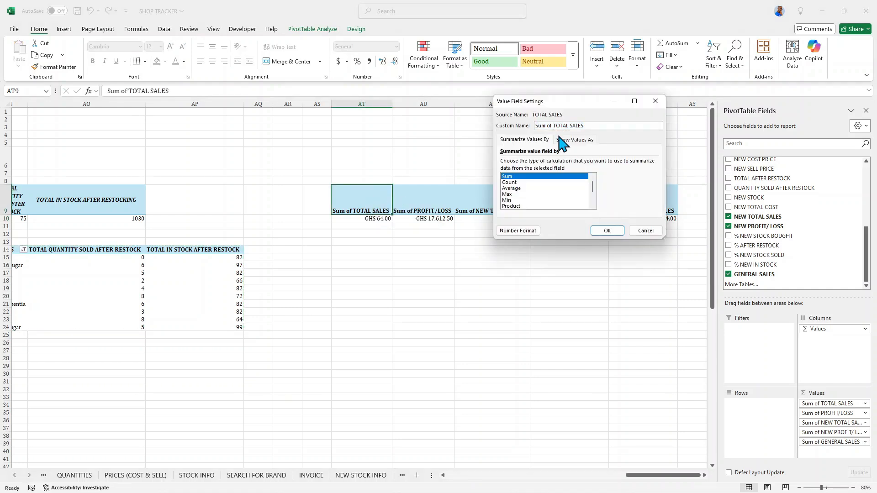
{"action": "key", "text": "BackSpace"}
{"action": "key", "text": "BackSpace"}
{"action": "key", "text": "BackSpace"}
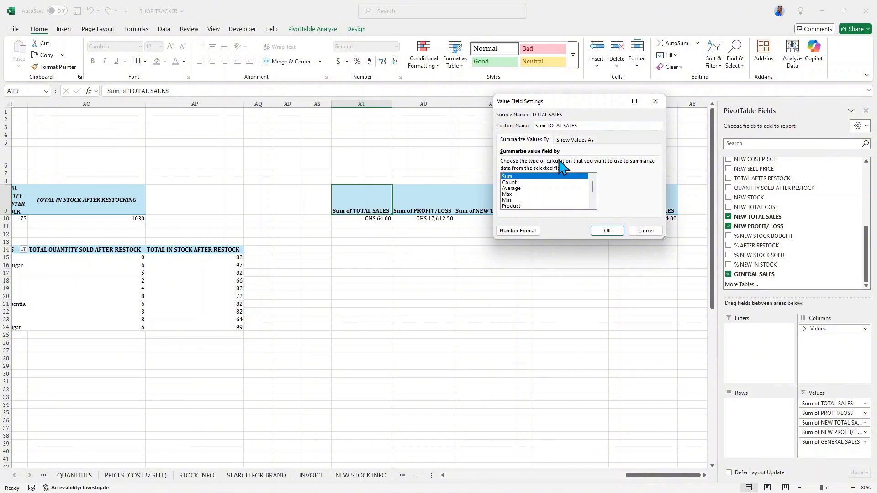
{"action": "key", "text": "BackSpace"}
{"action": "key", "text": "BackSpace"}
{"action": "key", "text": "BackSpace"}
{"action": "key", "text": "BackSpace"}
{"action": "type", "text": "GEN."}
{"action": "left_click", "coordinate": [606, 231]}
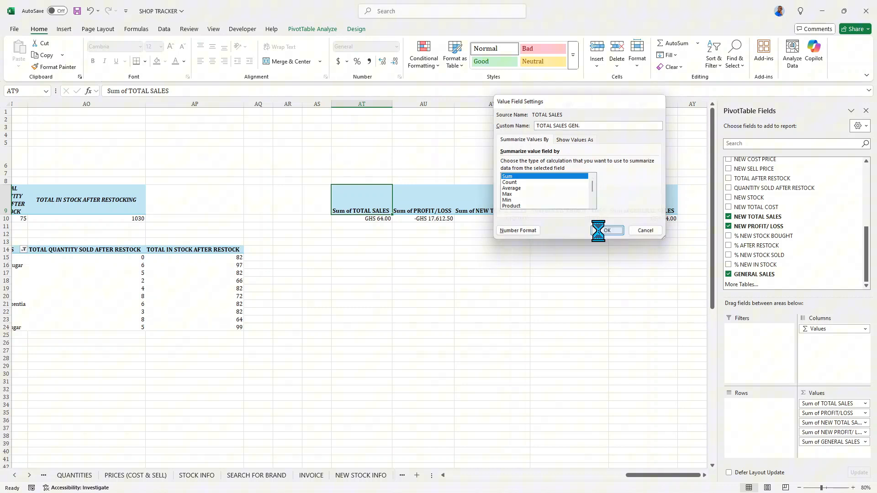
Rename the Sum of PROFIT/LOSS value field to TOTAL PROFIT/LOSS.
{"action": "double_click", "coordinate": [422, 210]}
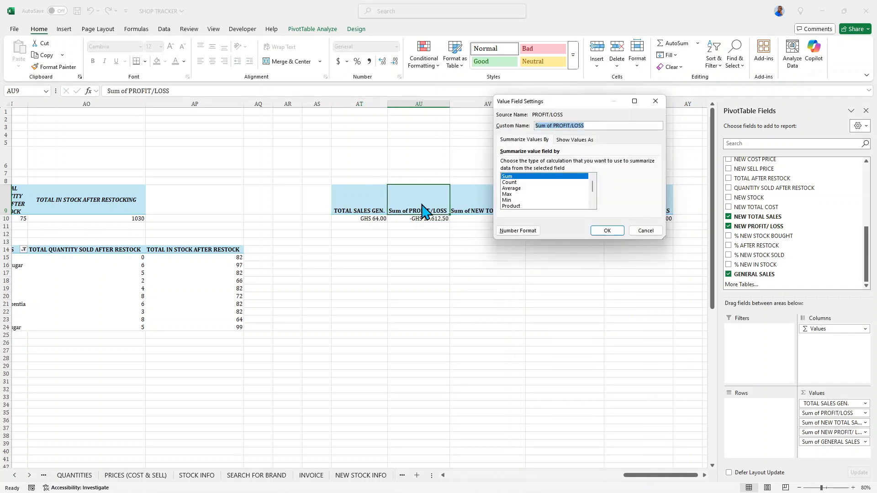
{"action": "left_click", "coordinate": [553, 126]}
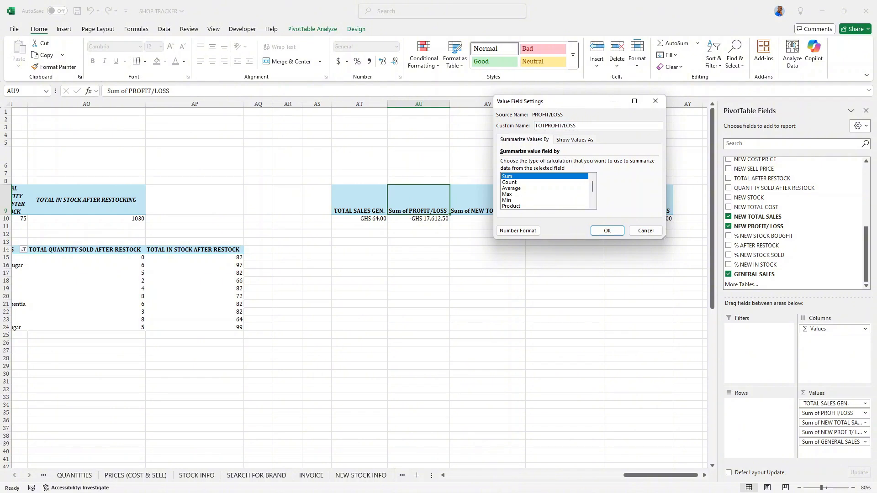
{"action": "left_click", "coordinate": [603, 231]}
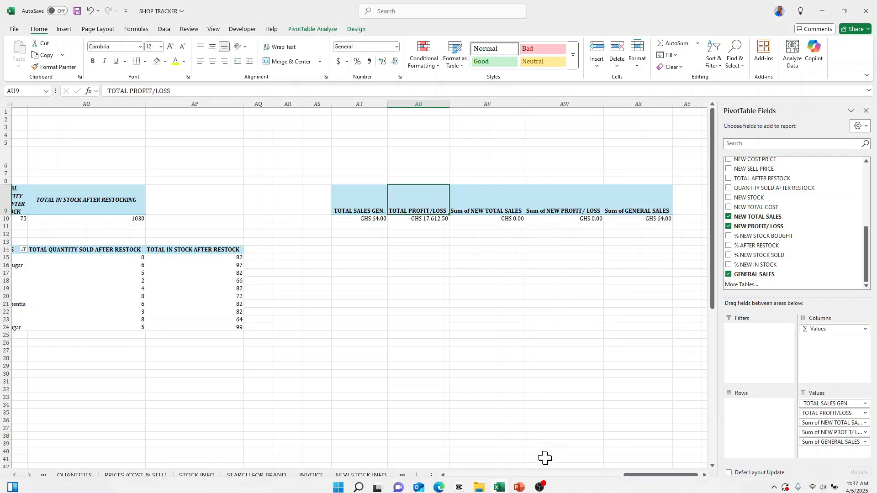
Rename the Sum of NEW TOTAL SALES value field to NEW TOTAL SALES GEN. AFTER RESTOCK.
{"action": "double_click", "coordinate": [489, 200]}
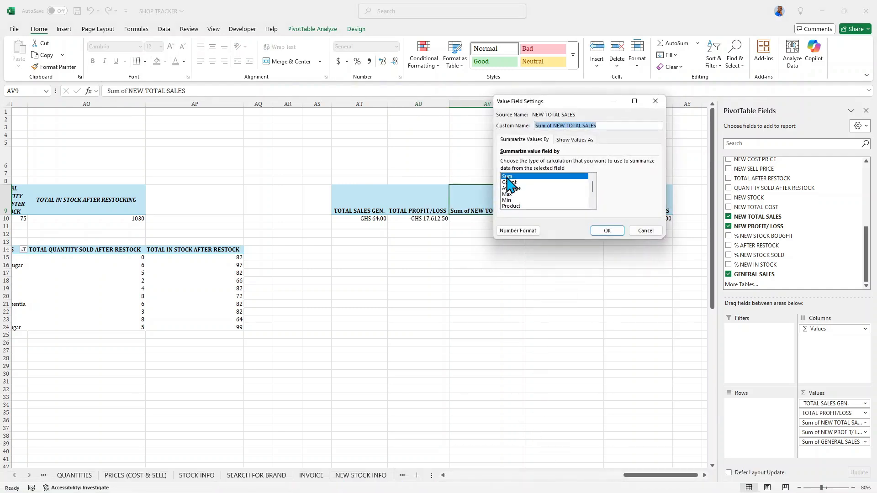
{"action": "left_click", "coordinate": [552, 126]}
{"action": "key", "text": "BackSpace"}
{"action": "key", "text": "BackSpace"}
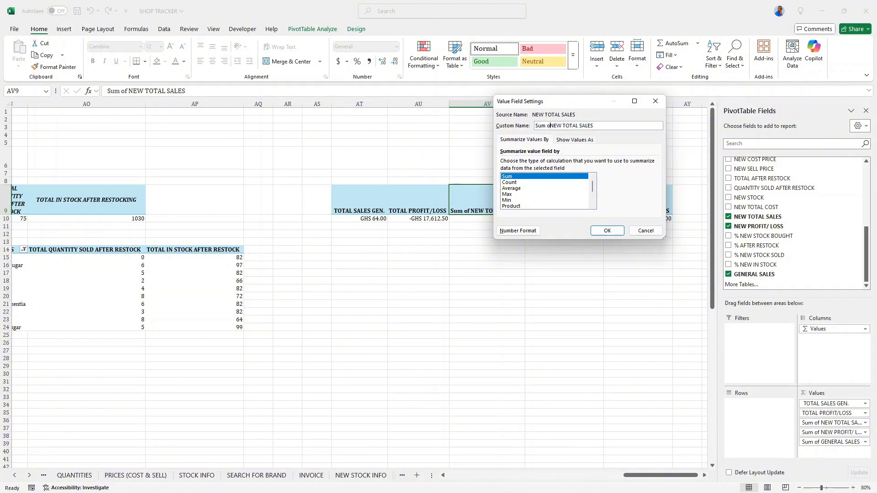
{"action": "key", "text": "BackSpace"}
{"action": "key", "text": "BackSpace"}
{"action": "key", "text": "BackSpace"}
{"action": "key", "text": "BackSpace"}
{"action": "key", "text": "BackSpace"}
{"action": "type", "text": "AFTER RESTOCK"}
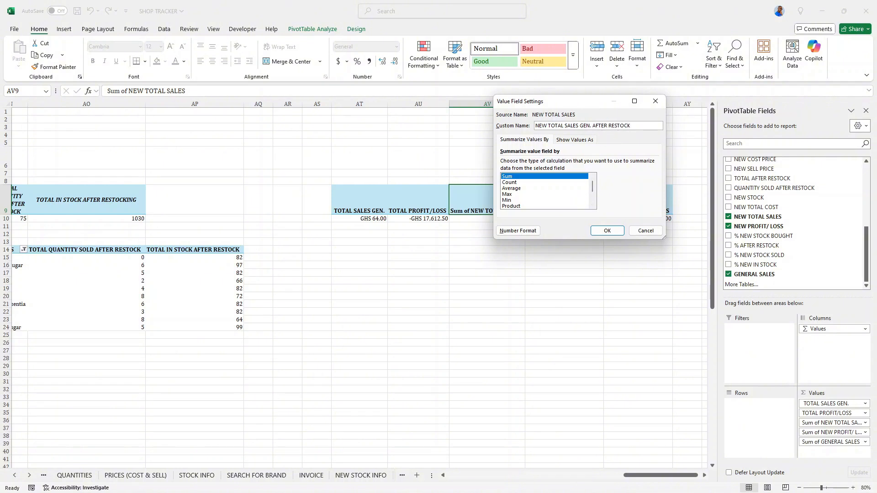
{"action": "left_click", "coordinate": [607, 230]}
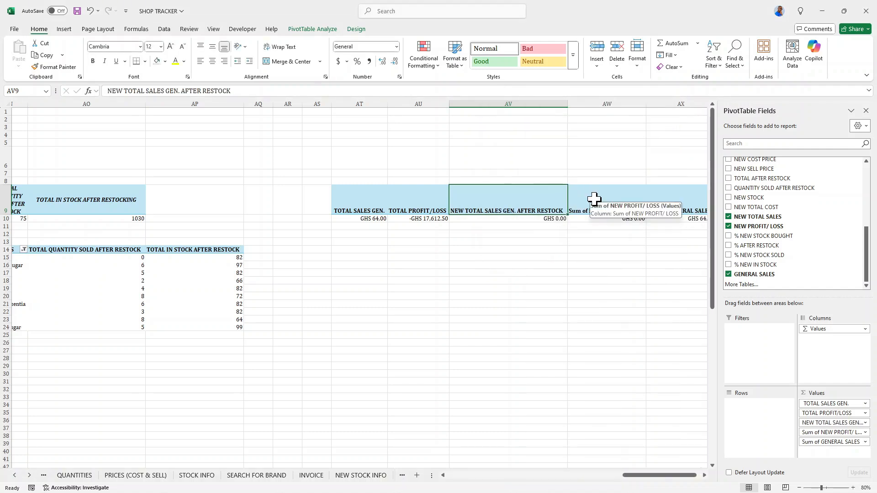
Rename the Sum of NEW PROFIT/ LOSS value field to TOTAL NEW PROFIT/ LOSS.
{"action": "double_click", "coordinate": [596, 201]}
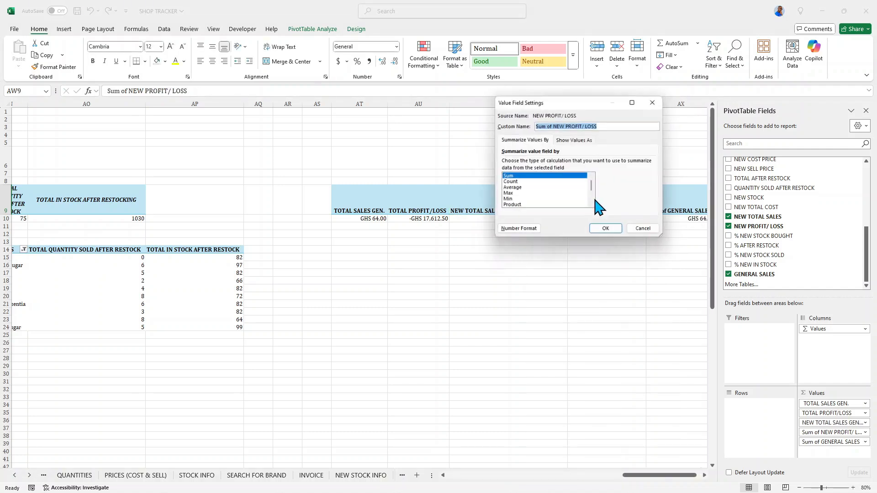
{"action": "left_click", "coordinate": [554, 126]}
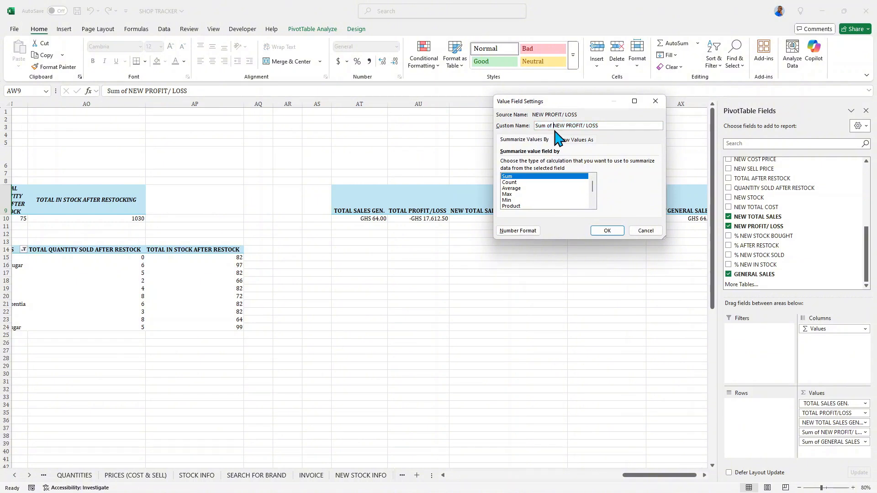
{"action": "key", "text": "BackSpace"}
{"action": "key", "text": "BackSpace"}
{"action": "key", "text": "BackSpace"}
{"action": "key", "text": "BackSpace"}
{"action": "key", "text": "BackSpace"}
{"action": "key", "text": "BackSpace"}
{"action": "key", "text": "BackSpace"}
{"action": "type", "text": "TOTAL"}
{"action": "left_click", "coordinate": [601, 126]}
{"action": "left_click", "coordinate": [607, 230]}
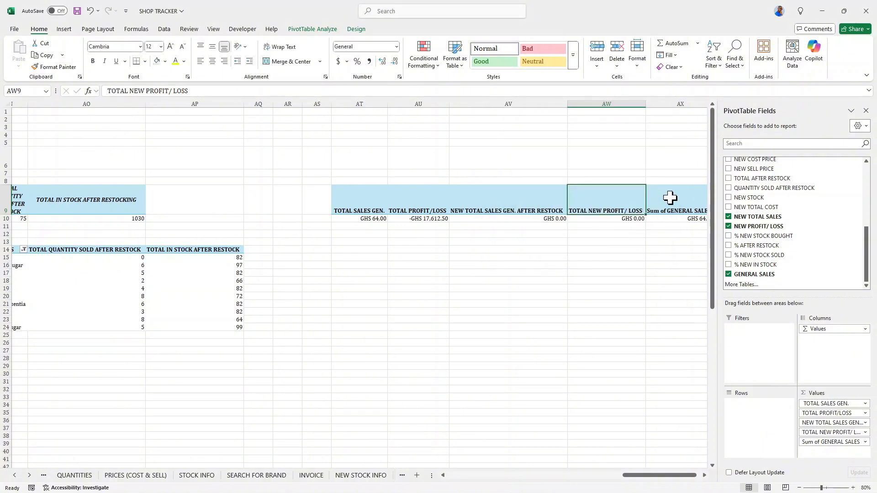
Rename the Sum of GENERAL SALES value field to TOTAL GENERAL SALES.
{"action": "left_click", "coordinate": [679, 201]}
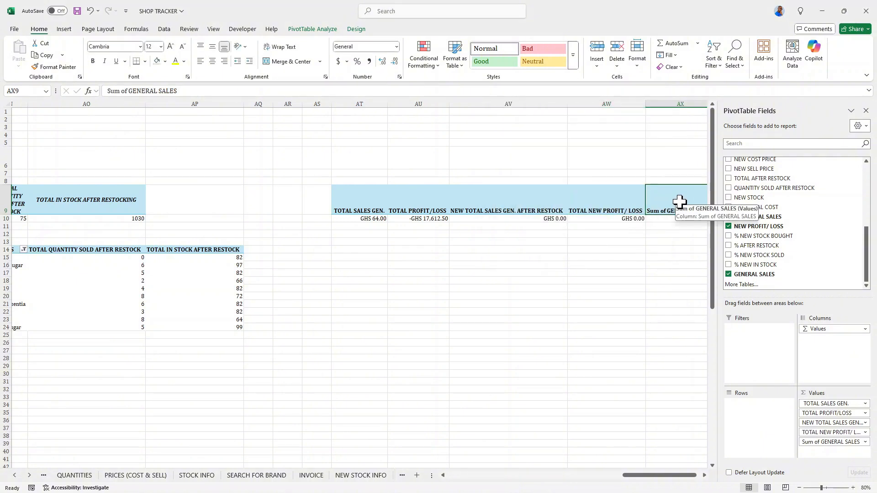
{"action": "double_click", "coordinate": [679, 201]}
{"action": "left_click", "coordinate": [553, 126]}
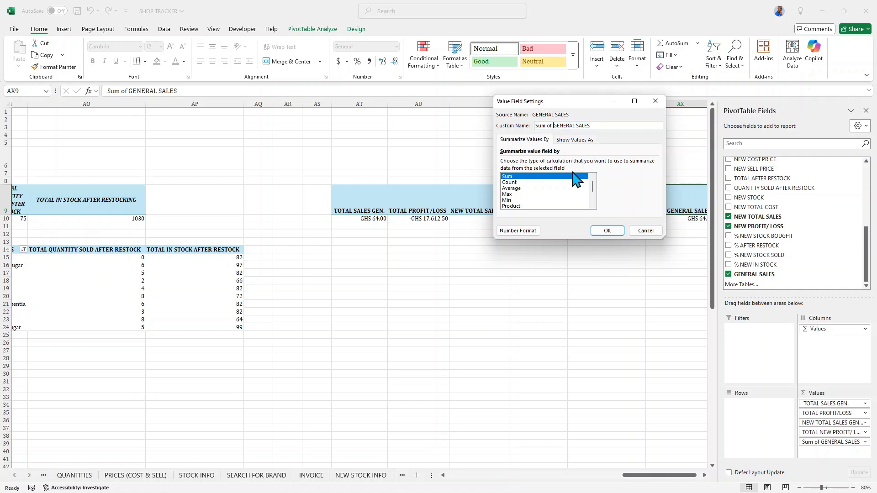
{"action": "key", "text": "BackSpace"}
{"action": "key", "text": "BackSpace"}
{"action": "key", "text": "BackSpace"}
{"action": "key", "text": "BackSpace"}
{"action": "key", "text": "BackSpace"}
{"action": "key", "text": "BackSpace"}
{"action": "key", "text": "BackSpace"}
{"action": "type", "text": "TOTAL"}
{"action": "left_click", "coordinate": [609, 231]}
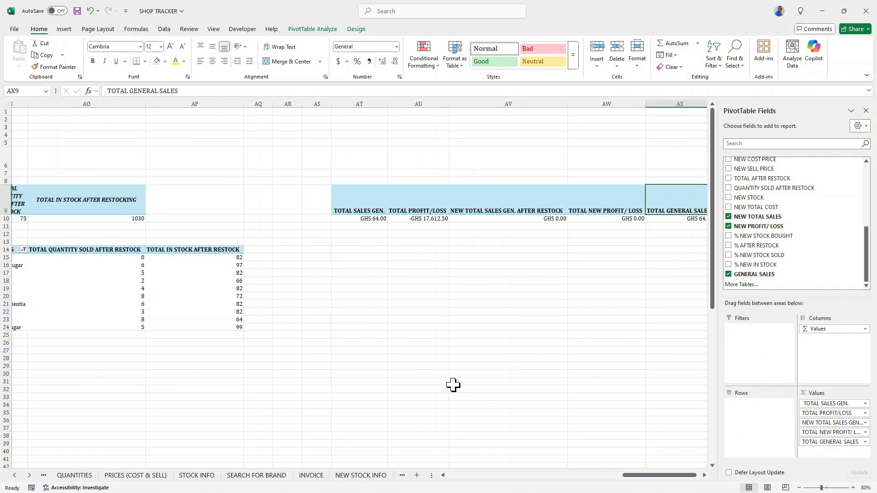
Copy the summary PivotTable and paste a duplicate starting at cell AT14.
{"action": "left_click_drag", "start_coordinate": [632, 477], "coordinate": [644, 475]}
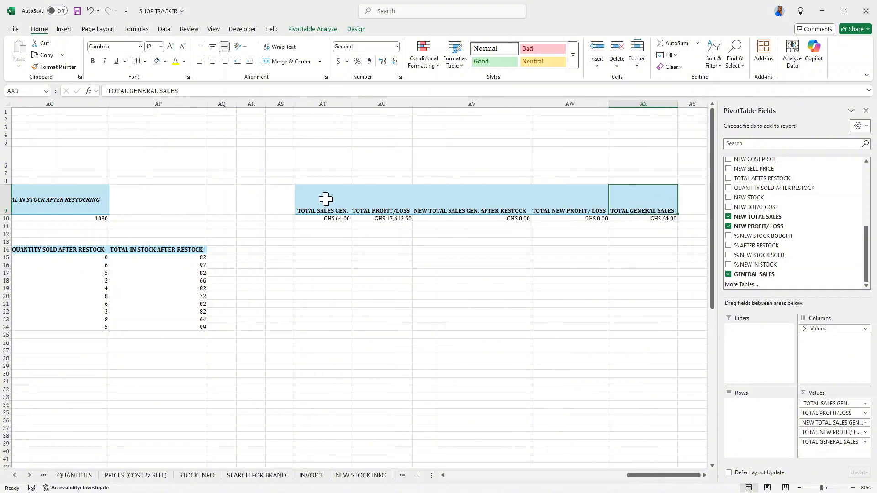
{"action": "left_click_drag", "start_coordinate": [324, 197], "coordinate": [613, 204]}
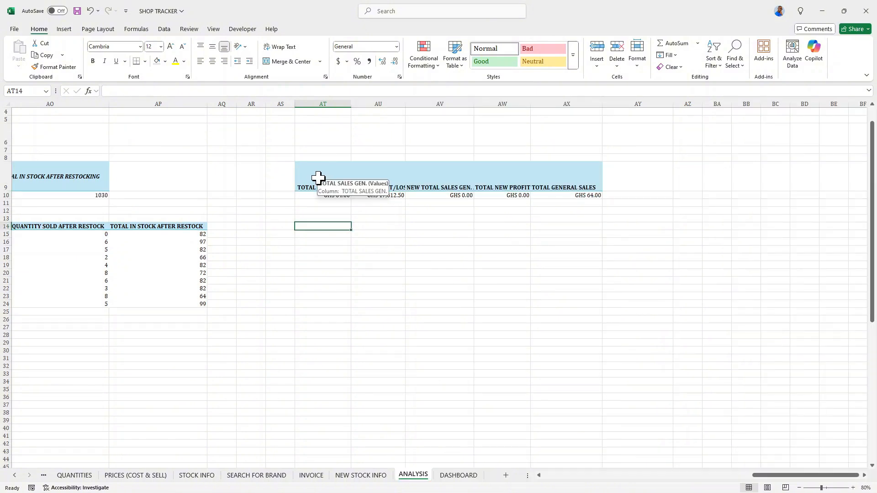
{"action": "left_click_drag", "start_coordinate": [313, 174], "coordinate": [552, 196]}
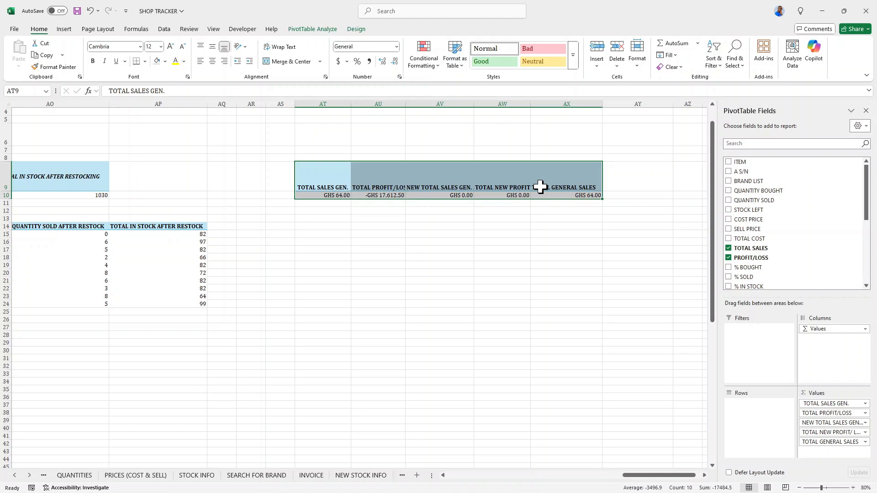
{"action": "right_click", "coordinate": [482, 174]}
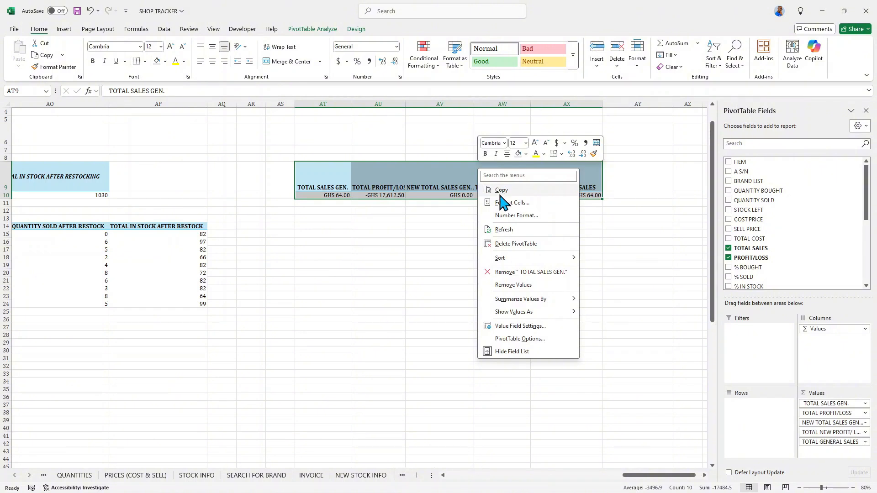
{"action": "left_click", "coordinate": [501, 191]}
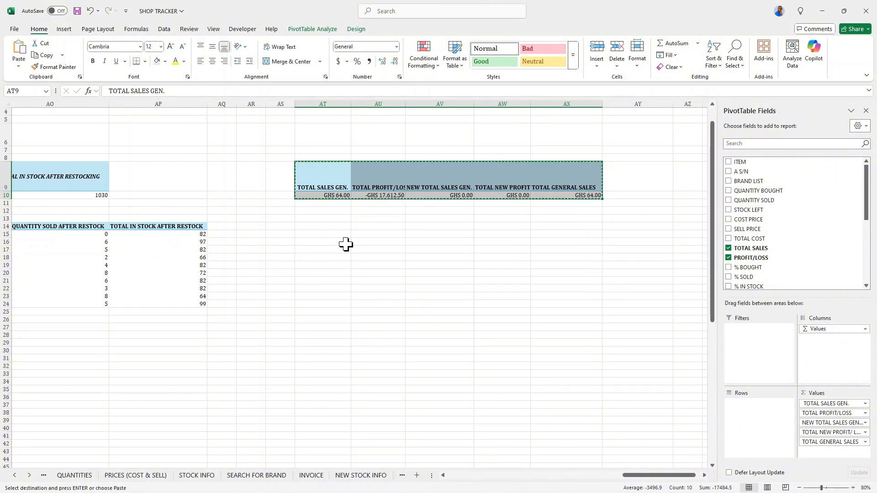
{"action": "left_click", "coordinate": [331, 223]}
{"action": "right_click", "coordinate": [332, 225]}
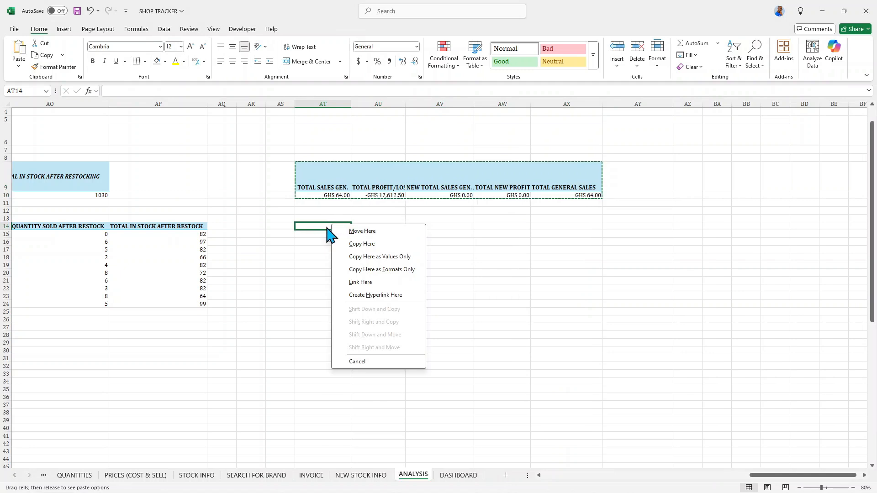
{"action": "left_click", "coordinate": [323, 227]}
{"action": "right_click", "coordinate": [324, 229]}
{"action": "left_click", "coordinate": [348, 268]}
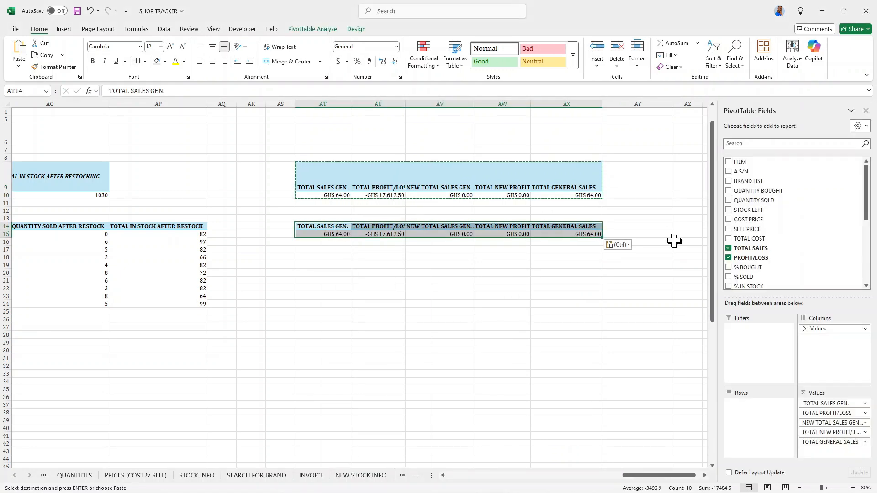
Remove all value fields from the duplicated PivotTable at AT14.
{"action": "left_click", "coordinate": [729, 258]}
{"action": "left_click", "coordinate": [728, 247]}
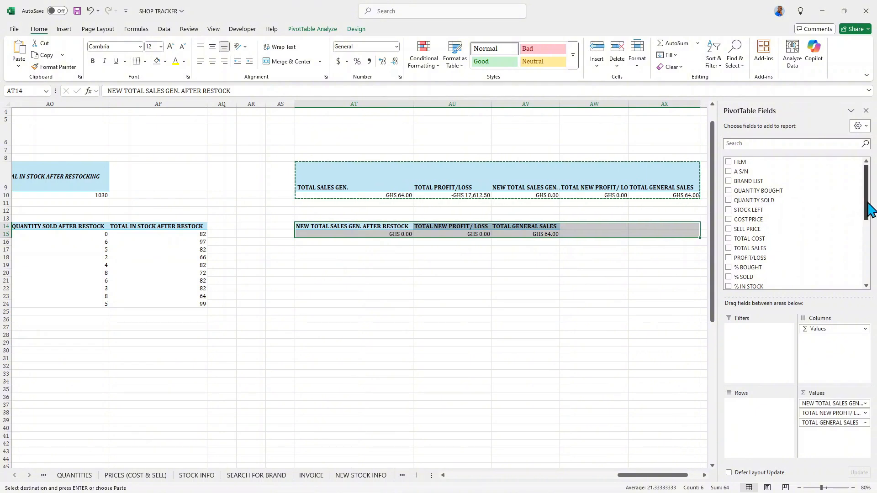
{"action": "left_click_drag", "start_coordinate": [867, 199], "coordinate": [868, 284]}
{"action": "left_click", "coordinate": [728, 216]}
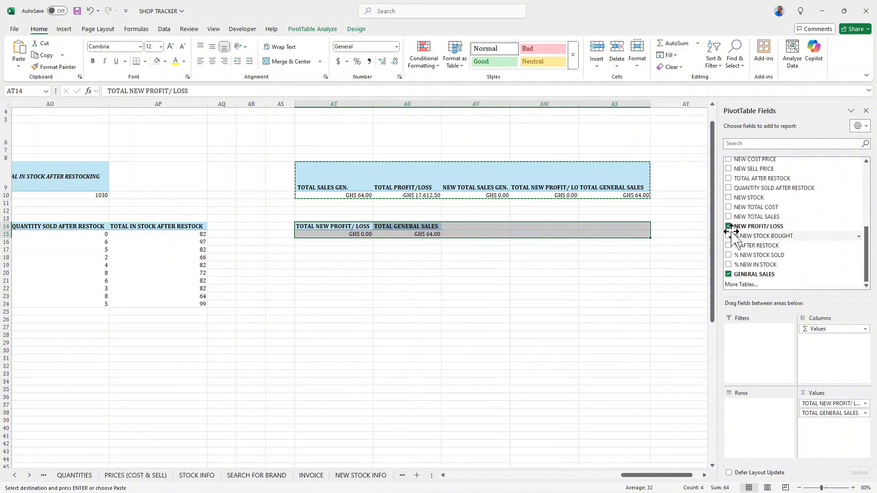
{"action": "left_click", "coordinate": [728, 226]}
{"action": "left_click", "coordinate": [728, 274]}
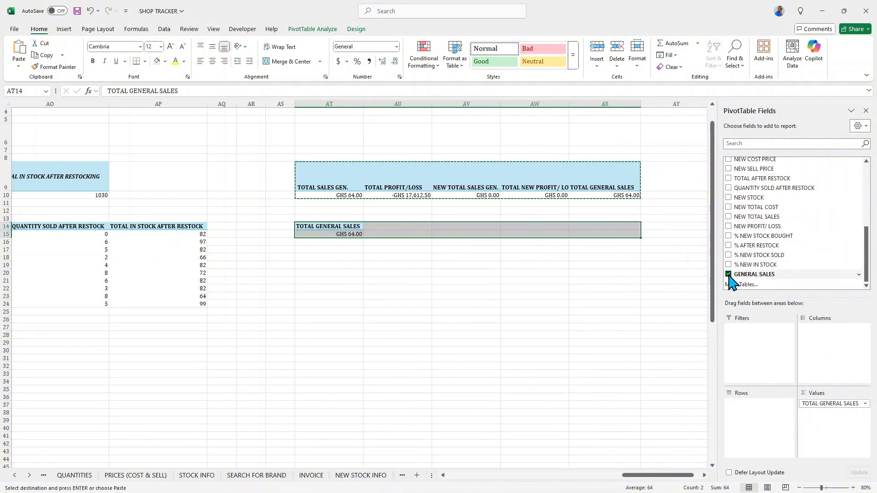
{"action": "scroll", "coordinate": [867, 250], "scroll_direction": "up", "scroll_amount": 1}
{"action": "left_click_drag", "start_coordinate": [867, 251], "coordinate": [867, 190]}
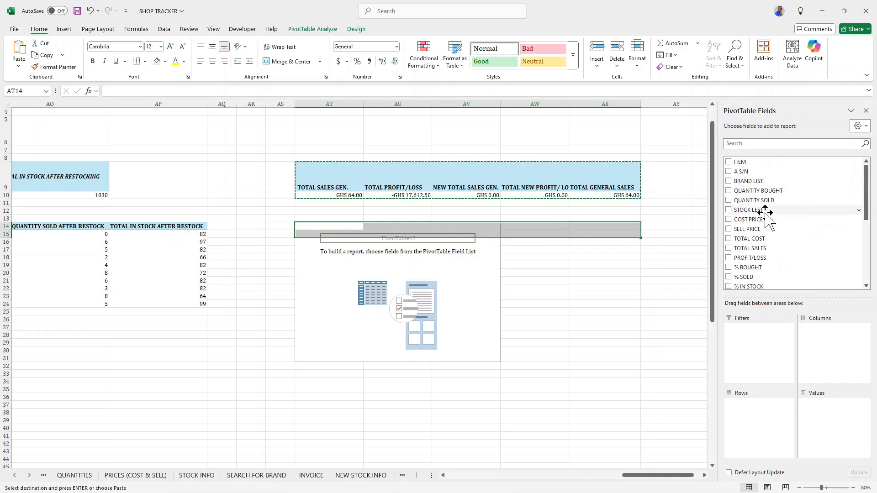
Add TOTAL COST and TOTAL SALES as value fields and rename Sum of TOTAL COST to TOTAL COST PRICE.
{"action": "left_click", "coordinate": [729, 238]}
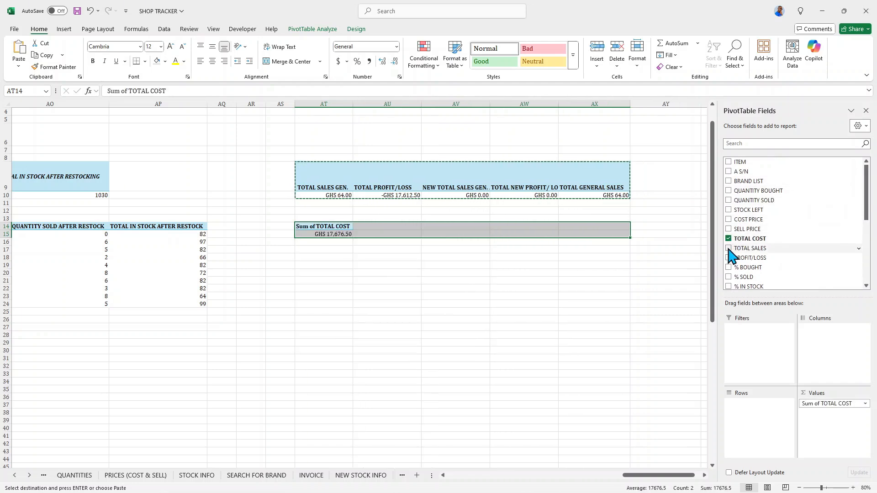
{"action": "left_click", "coordinate": [729, 248]}
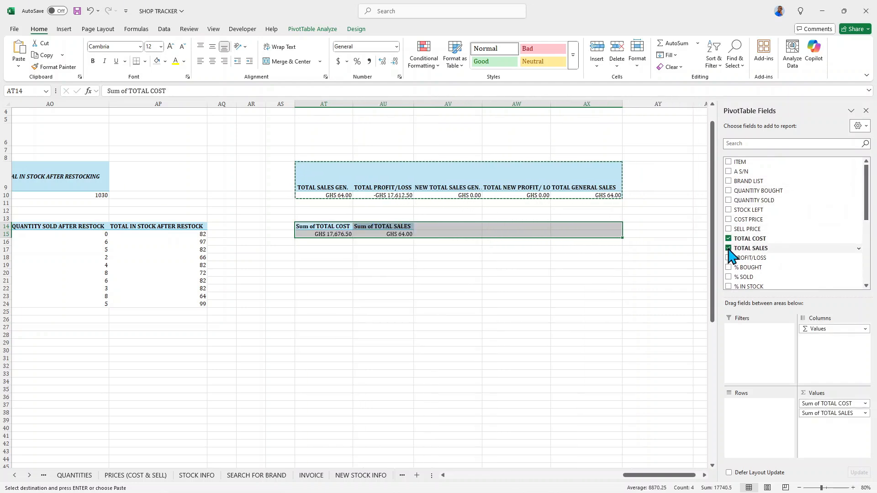
{"action": "double_click", "coordinate": [322, 227]}
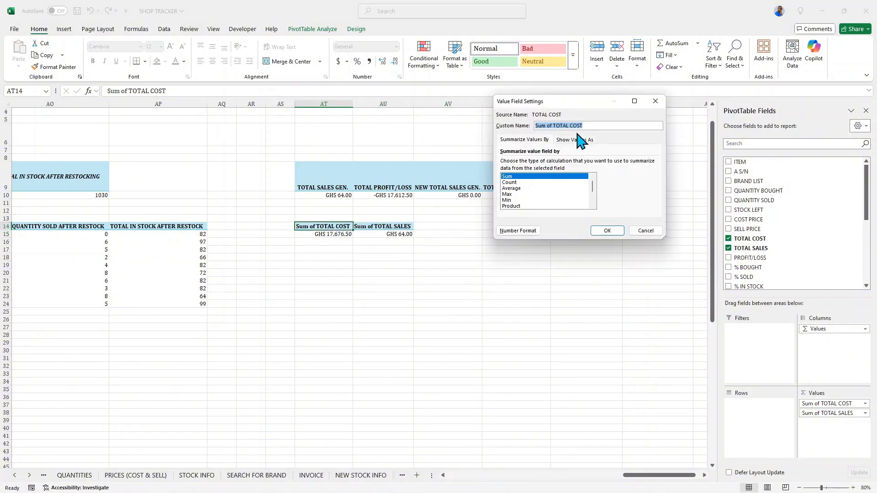
{"action": "left_click", "coordinate": [553, 128]}
{"action": "key", "text": "BackSpace"}
{"action": "key", "text": "BackSpace"}
{"action": "key", "text": "BackSpace"}
{"action": "left_click", "coordinate": [575, 126]}
{"action": "left_click", "coordinate": [604, 231]}
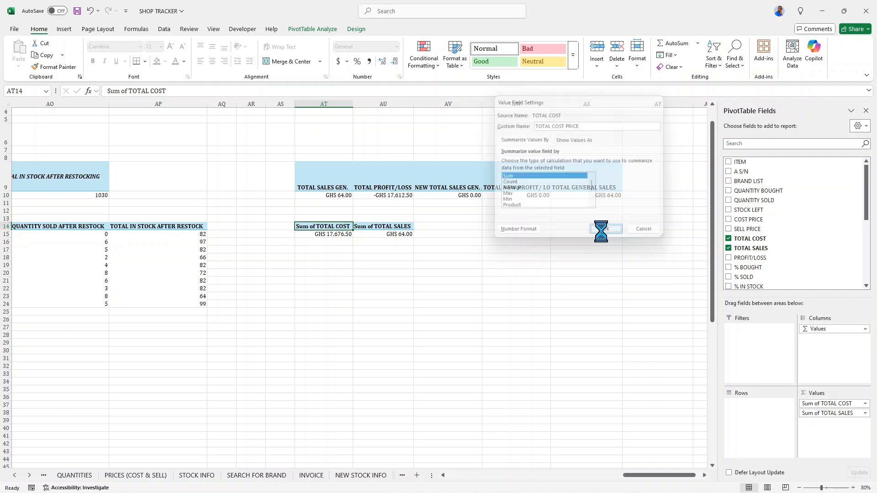
Rename the Sum of TOTAL SALES value field to TOTAL SALES GEN.
{"action": "double_click", "coordinate": [392, 226]}
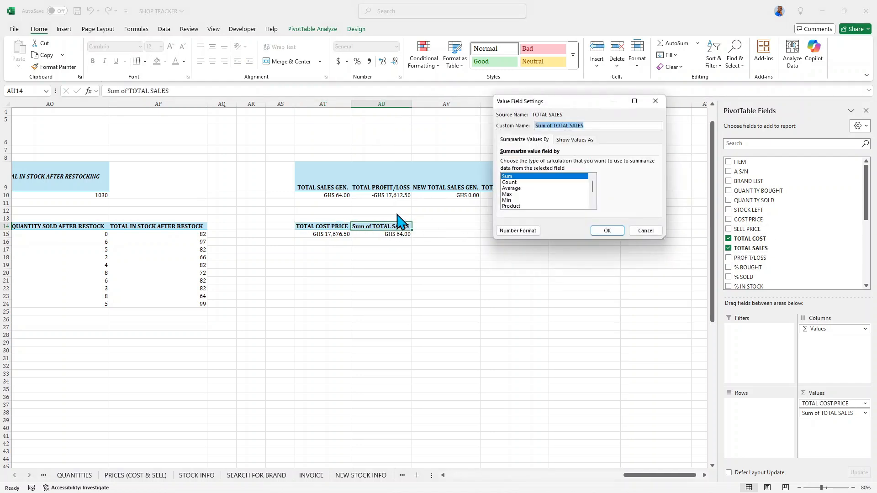
{"action": "left_click", "coordinate": [550, 125]}
{"action": "key", "text": "BackSpace"}
{"action": "key", "text": "BackSpace"}
{"action": "key", "text": "BackSpace"}
{"action": "key", "text": "BackSpace"}
{"action": "key", "text": "BackSpace"}
{"action": "key", "text": "BackSpace"}
{"action": "key", "text": "BackSpace"}
{"action": "type", "text": "GEN"}
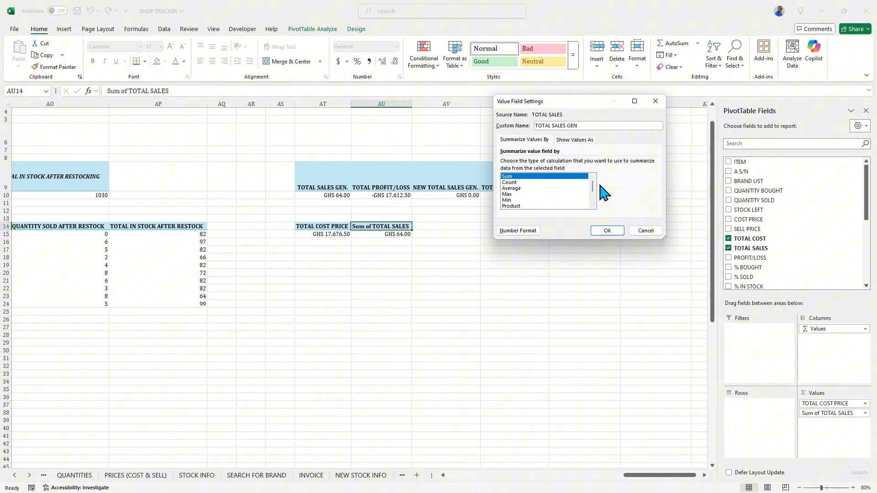
{"action": "left_click", "coordinate": [607, 230]}
Copy the PivotTable at AT14 and paste a duplicate starting at cell AW14.
{"action": "left_click_drag", "start_coordinate": [307, 227], "coordinate": [357, 232]}
{"action": "right_click", "coordinate": [357, 233]}
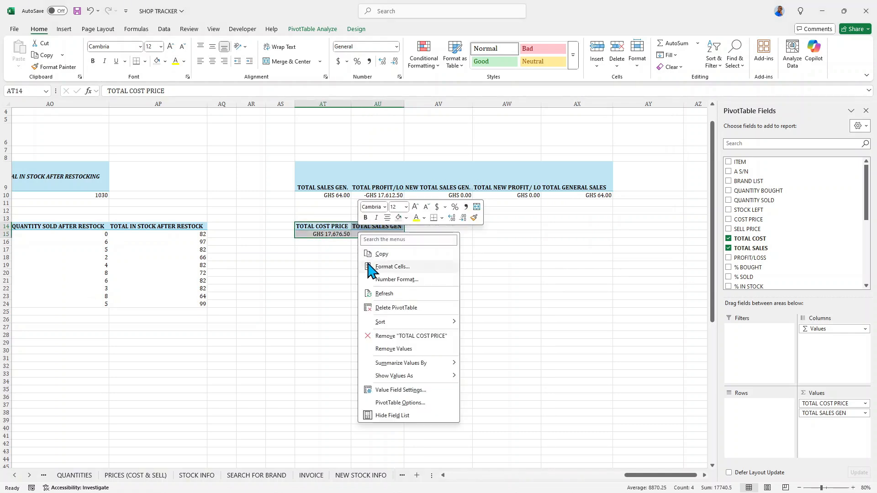
{"action": "left_click", "coordinate": [351, 252]}
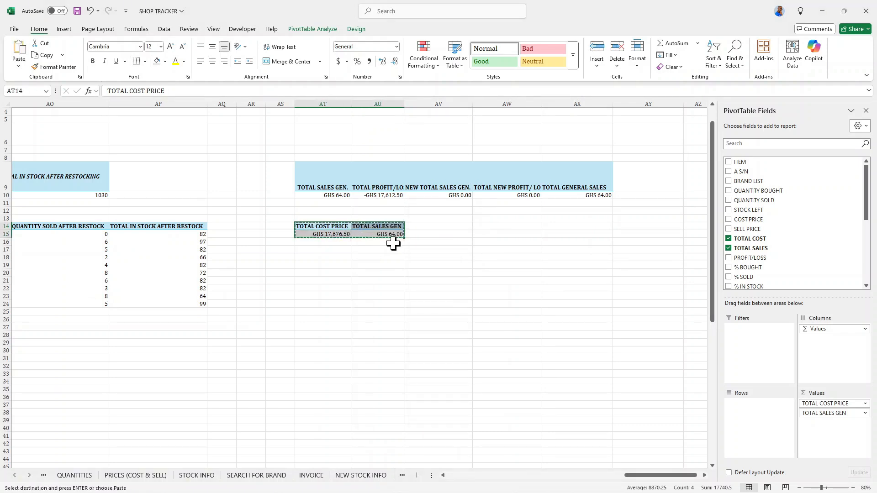
{"action": "left_click", "coordinate": [487, 227]}
{"action": "right_click", "coordinate": [489, 226]}
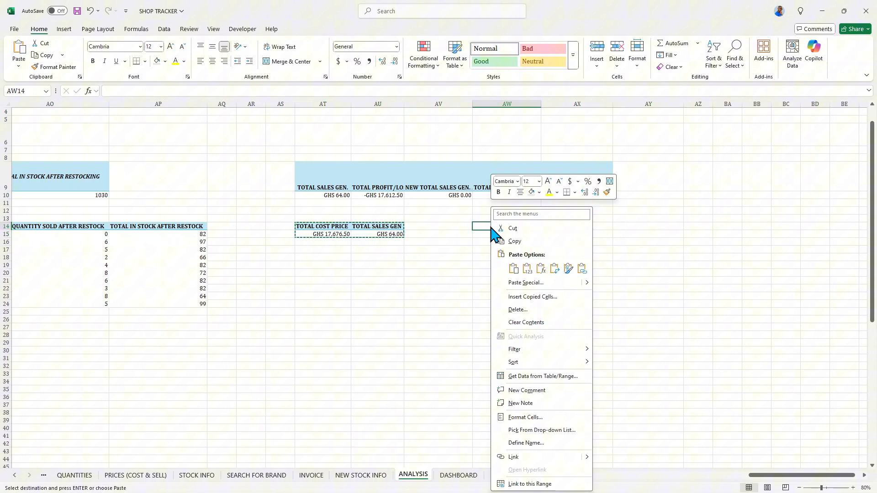
{"action": "left_click", "coordinate": [510, 269]}
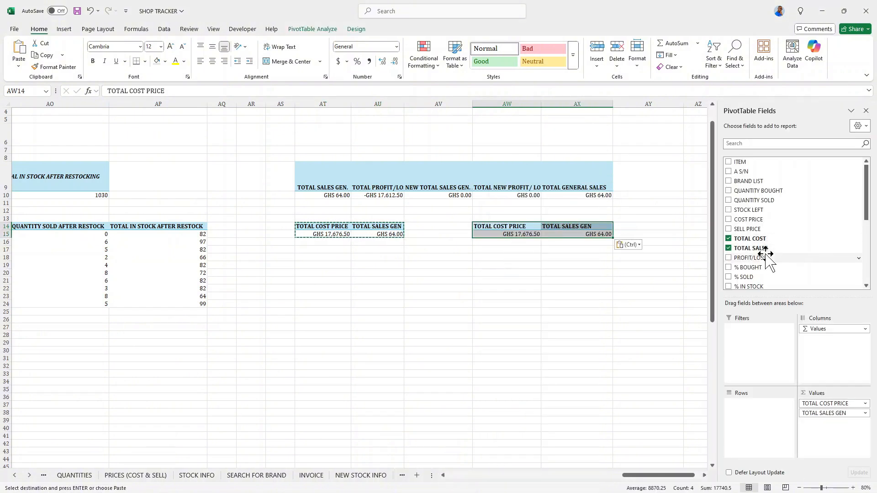
In the AW14 PivotTable, replace TOTAL COST and TOTAL SALES with NEW TOTAL COST and NEW TOTAL SALES value fields.
{"action": "left_click", "coordinate": [728, 238]}
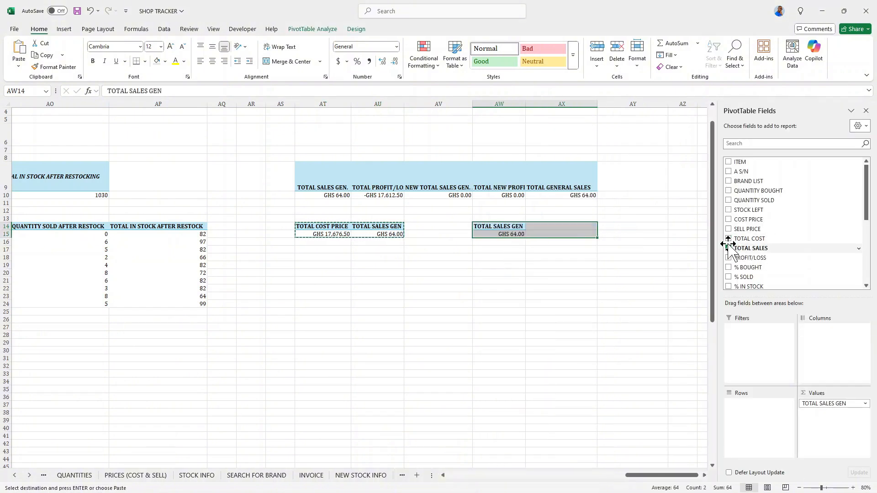
{"action": "left_click", "coordinate": [728, 248]}
{"action": "scroll", "coordinate": [740, 246], "scroll_direction": "down", "scroll_amount": 5}
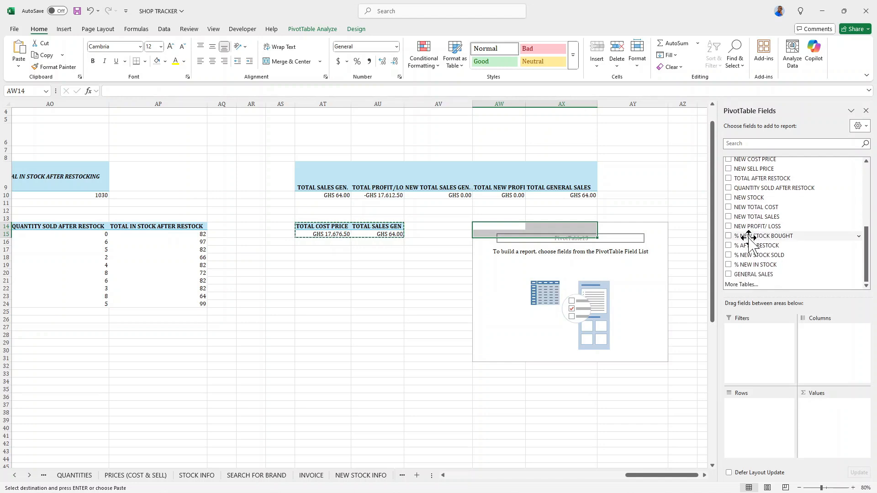
{"action": "left_click", "coordinate": [728, 206]}
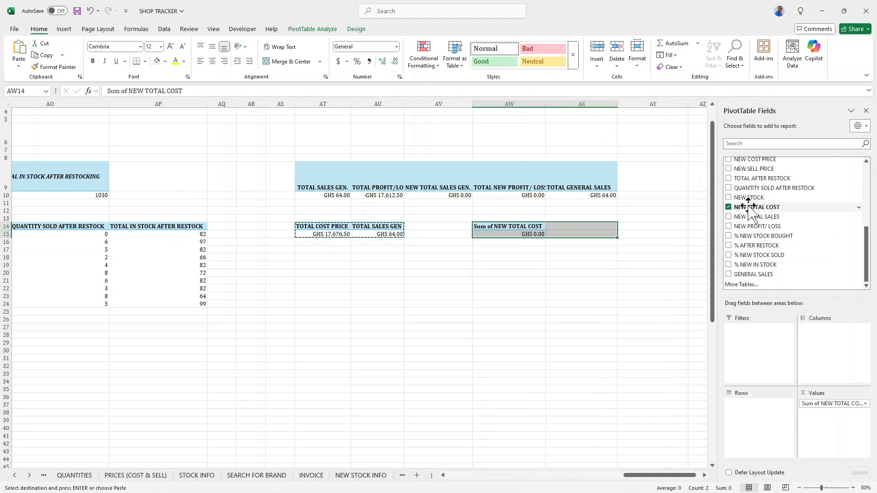
{"action": "left_click", "coordinate": [728, 217]}
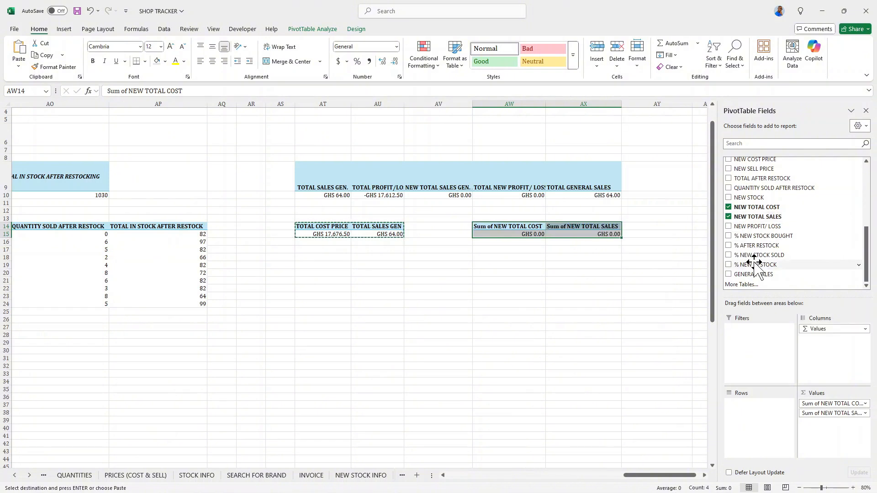
Rename the Sum of NEW TOTAL COST value field to NEW TOTAL COST PRICE.
{"action": "double_click", "coordinate": [521, 228]}
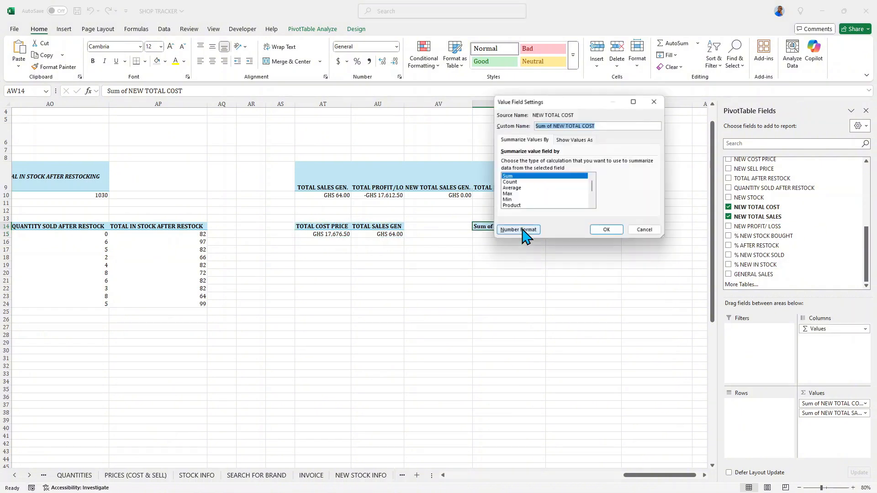
{"action": "left_click", "coordinate": [555, 125]}
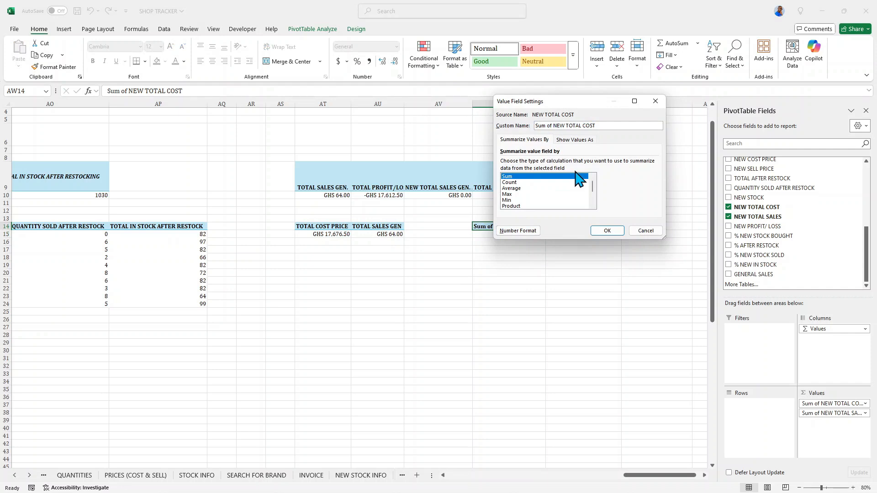
{"action": "key", "text": "BackSpace"}
{"action": "key", "text": "BackSpace"}
{"action": "key", "text": "BackSpace"}
{"action": "key", "text": "BackSpace"}
{"action": "key", "text": "BackSpace"}
{"action": "key", "text": "BackSpace"}
{"action": "key", "text": "BackSpace"}
{"action": "type", "text": "PRICE"}
{"action": "left_click", "coordinate": [607, 230]}
Rename the Sum of NEW TOTAL SALES value field to NEW TOTAL SALES GEN.
{"action": "double_click", "coordinate": [561, 227]}
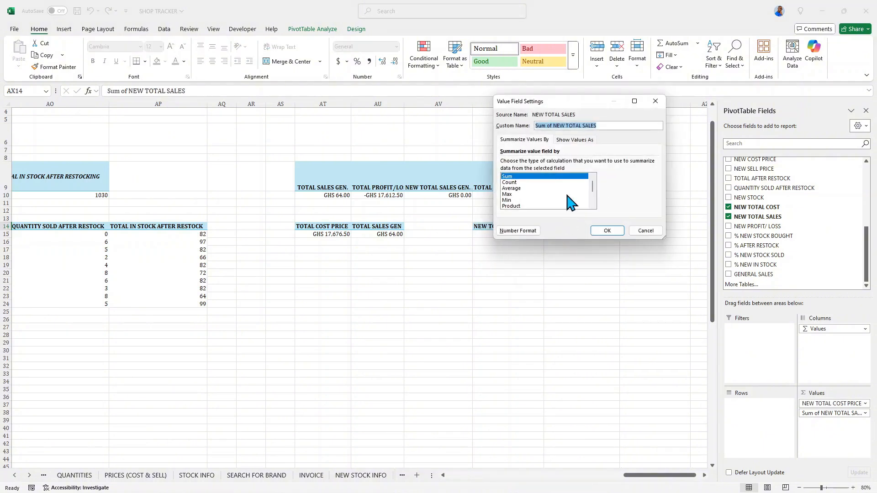
{"action": "left_click", "coordinate": [549, 125]}
{"action": "key", "text": "BackSpace"}
{"action": "key", "text": "BackSpace"}
{"action": "key", "text": "BackSpace"}
{"action": "key", "text": "BackSpace"}
{"action": "key", "text": "BackSpace"}
{"action": "key", "text": "BackSpace"}
{"action": "key", "text": "BackSpace"}
{"action": "type", "text": "GEN."}
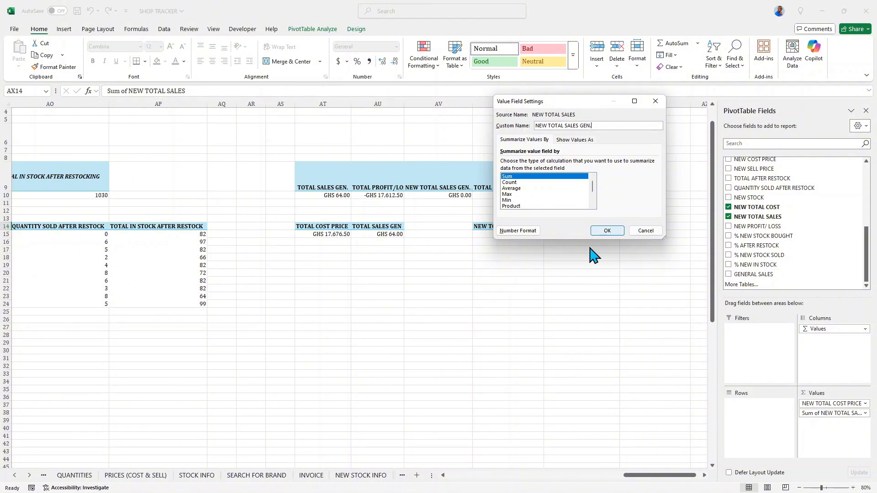
{"action": "left_click", "coordinate": [606, 230]}
{"action": "mouse_move", "coordinate": [559, 235]}
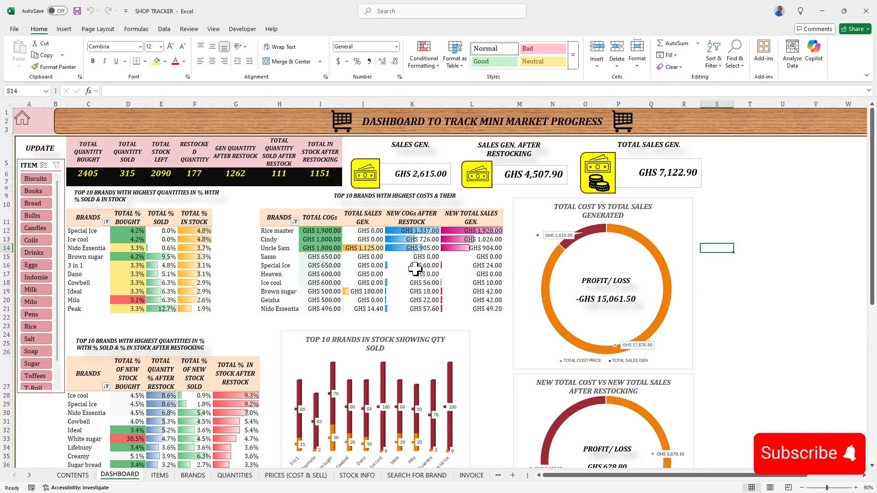
Test the dashboard's ITEM slicer by filtering Drinks, Books and Eggs in turn and clearing the filter each time.
{"action": "scroll", "coordinate": [414, 270], "scroll_direction": "down", "scroll_amount": 5}
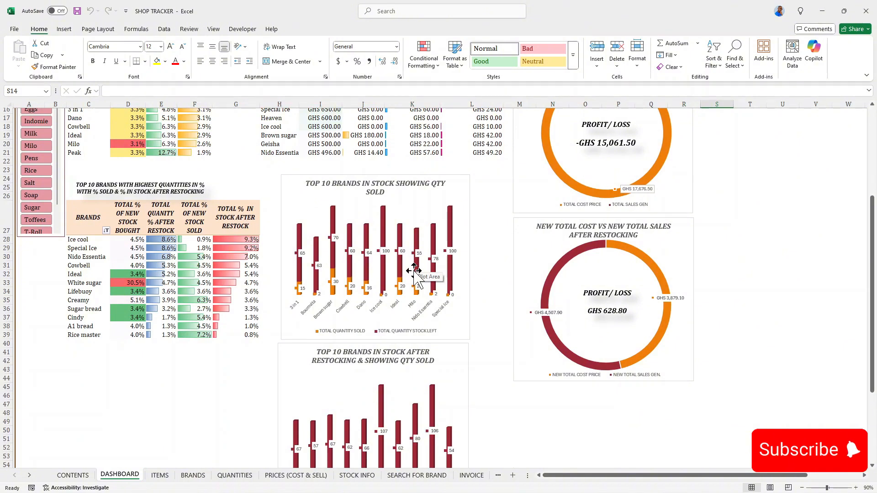
{"action": "scroll", "coordinate": [414, 271], "scroll_direction": "up", "scroll_amount": 3}
{"action": "scroll", "coordinate": [52, 240], "scroll_direction": "up", "scroll_amount": 2}
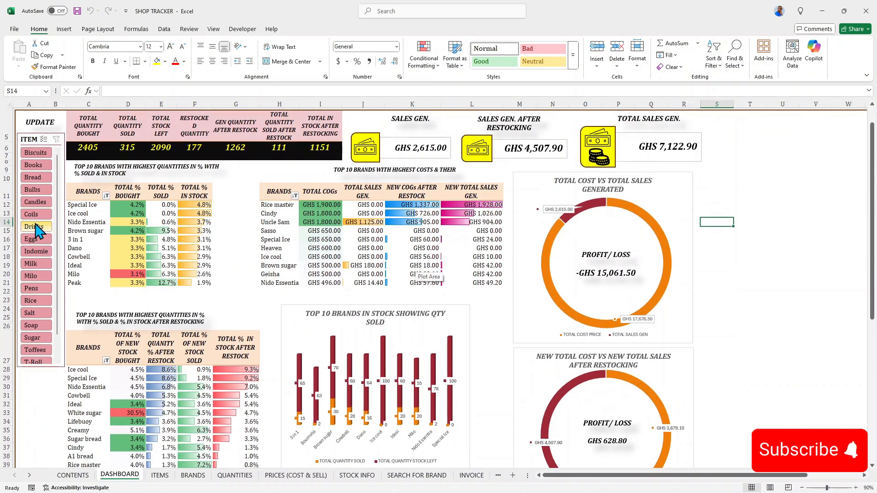
{"action": "left_click", "coordinate": [37, 227]}
{"action": "scroll", "coordinate": [46, 205], "scroll_direction": "up", "scroll_amount": 1}
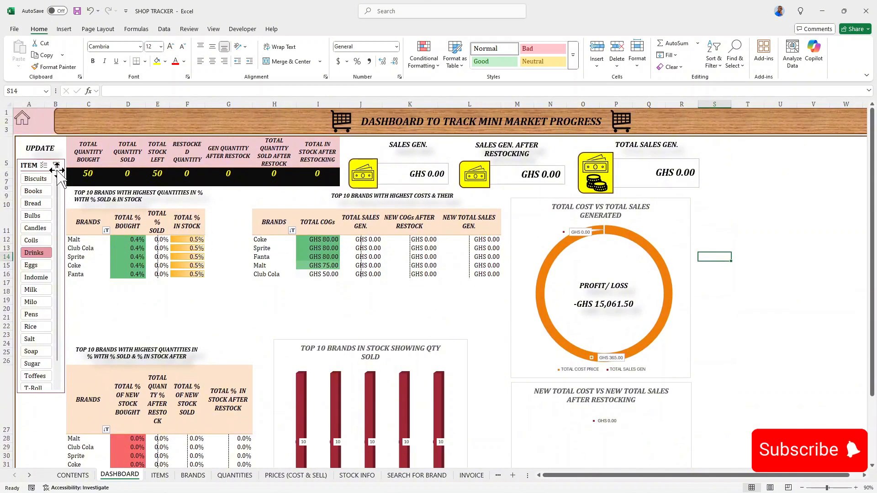
{"action": "left_click", "coordinate": [56, 165]}
{"action": "left_click", "coordinate": [33, 191]}
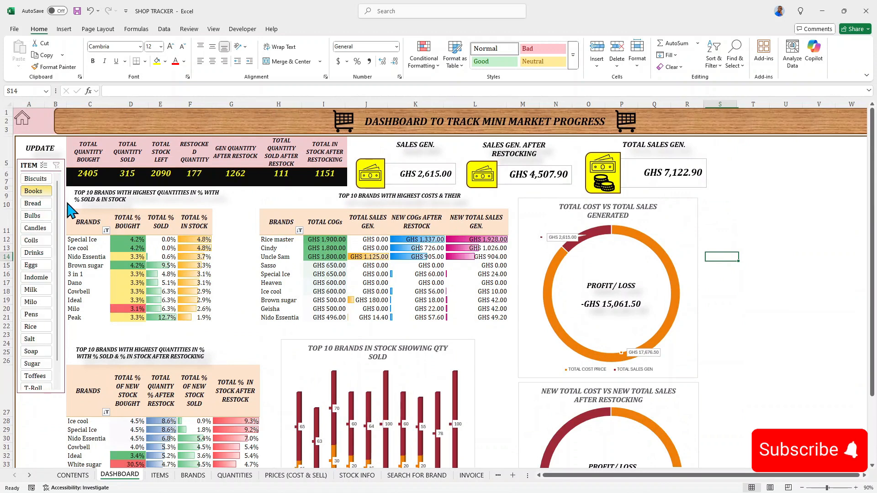
{"action": "left_click", "coordinate": [56, 164]}
{"action": "left_click", "coordinate": [31, 265]}
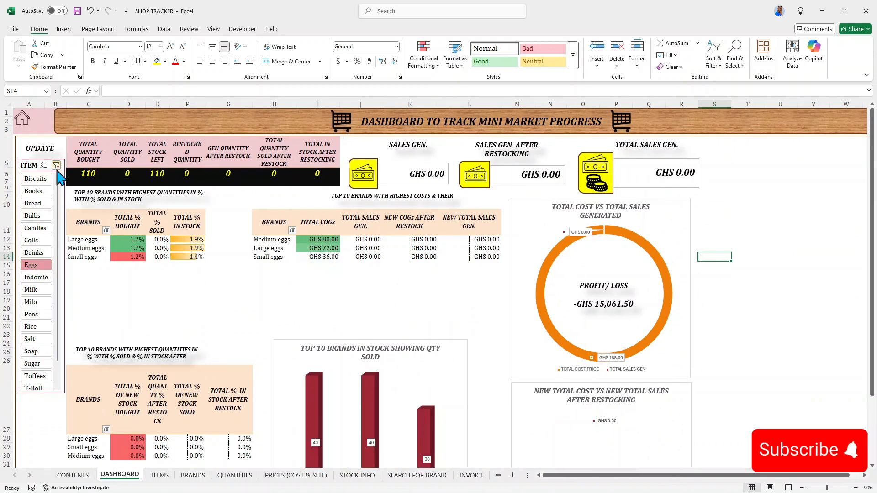
{"action": "left_click", "coordinate": [55, 165]}
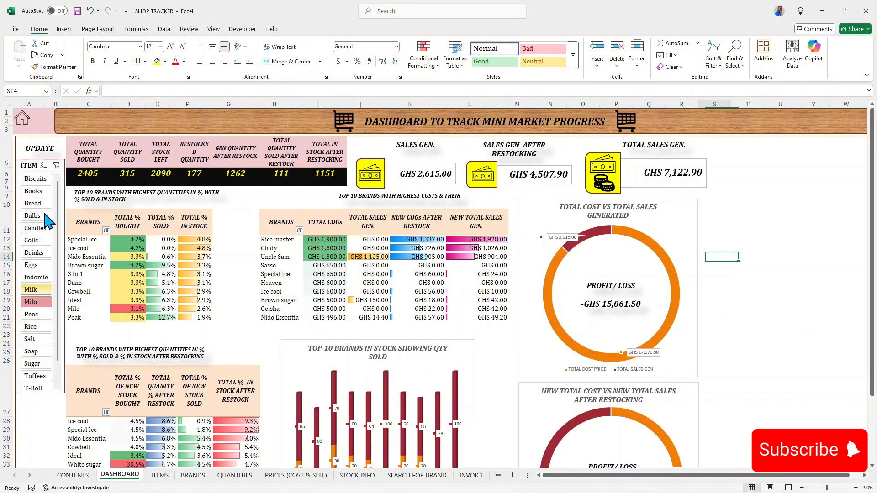
{"action": "left_click", "coordinate": [57, 164]}
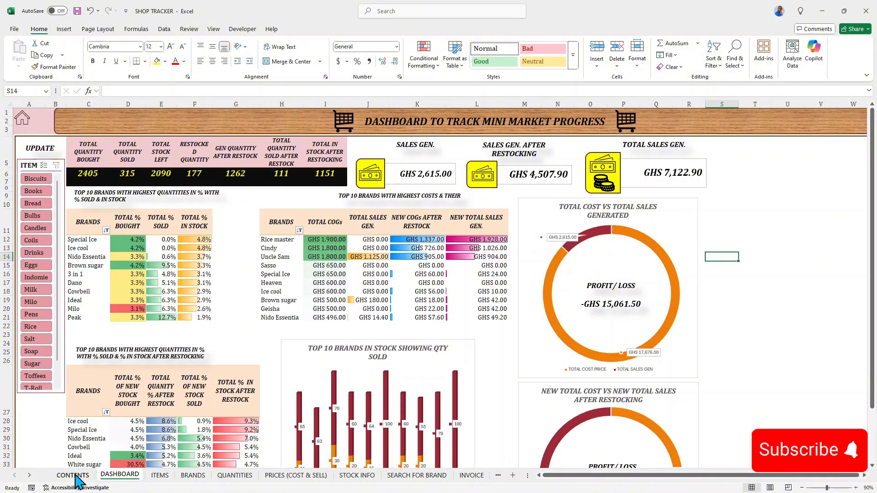
{"action": "left_click", "coordinate": [73, 475]}
{"action": "left_click", "coordinate": [94, 190]}
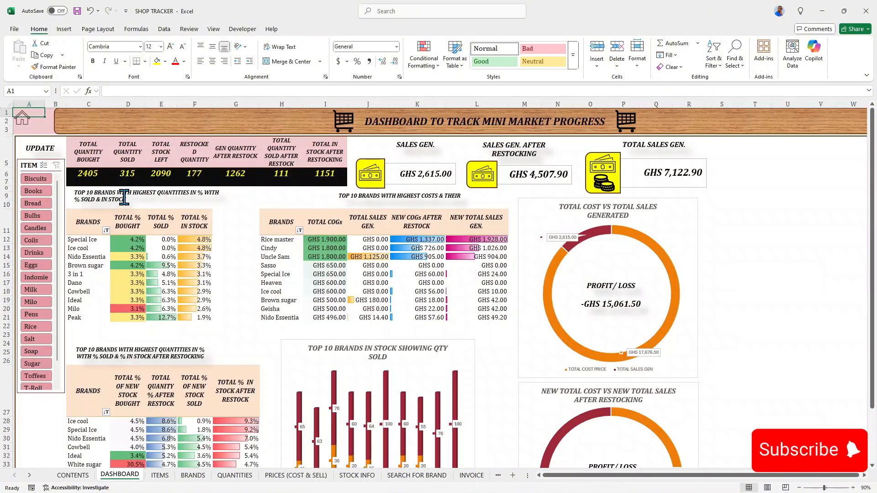